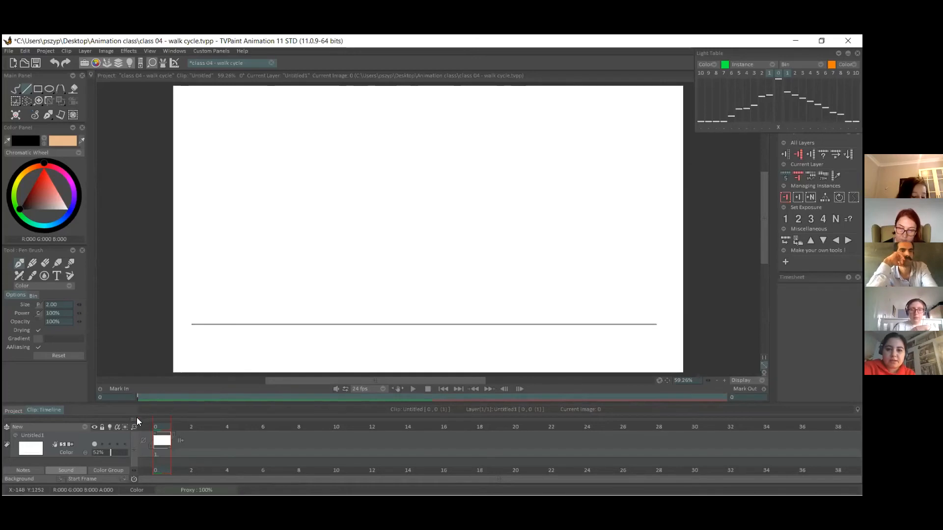
Add a new animation layer above the ground-line layer and set up the Pencil Brush with bright red.
click(86, 427)
click(100, 430)
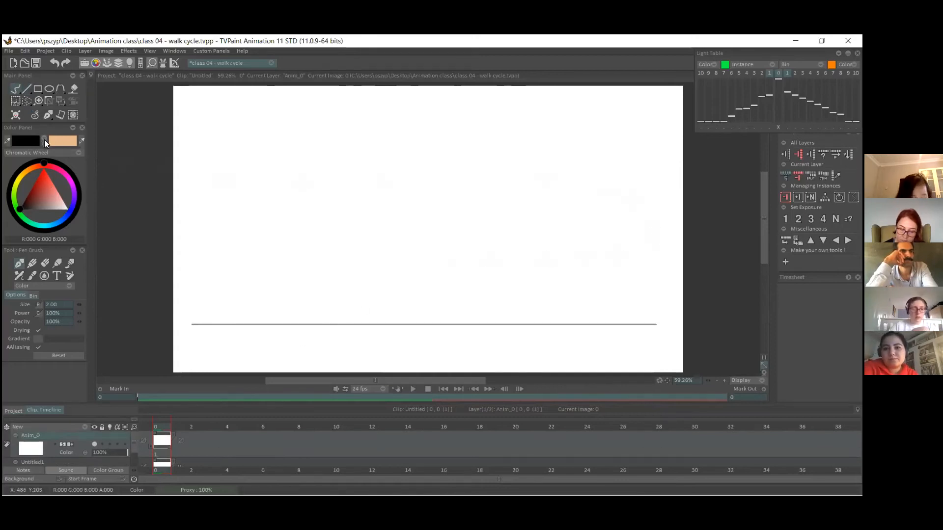
drag(44, 187, 49, 173)
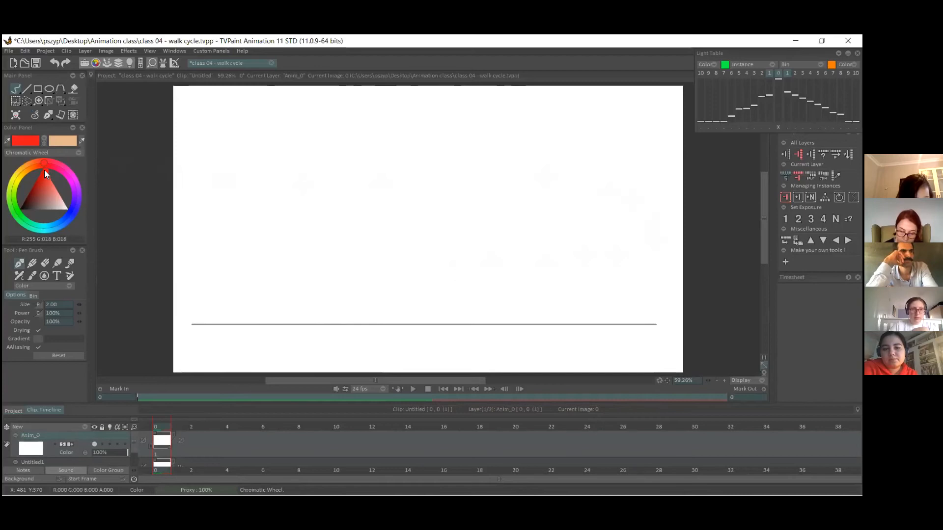
click(32, 264)
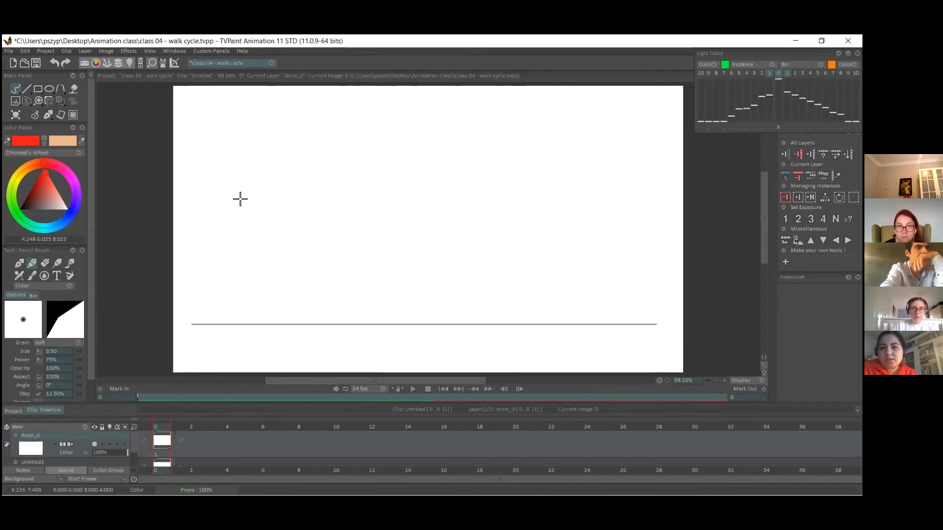
Sketch a figure near the ground line's left end with an oval head, rounded torso and straight front leg ending in a raised foot.
mouse_move(238, 206)
mouse_down()
mouse_move(236, 179)
mouse_move(247, 189)
mouse_move(239, 178)
mouse_move(238, 259)
mouse_up()
key(ctrl+z)
key(ctrl+z)
mouse_move(228, 208)
mouse_down()
mouse_move(230, 258)
mouse_move(247, 258)
mouse_move(254, 245)
mouse_move(239, 215)
mouse_move(249, 206)
mouse_move(253, 242)
mouse_move(247, 177)
mouse_move(241, 199)
mouse_up()
mouse_move(254, 275)
mouse_down()
mouse_move(270, 320)
mouse_move(279, 311)
mouse_up()
key(ctrl+z)
key(ctrl+z)
key(ctrl+z)
mouse_move(248, 265)
mouse_down()
mouse_move(274, 322)
mouse_move(223, 278)
mouse_move(212, 305)
mouse_move(245, 276)
mouse_move(225, 256)
mouse_move(250, 273)
mouse_up()
key(ctrl+z)
key(ctrl+z)
key(ctrl+z)
mouse_move(252, 239)
mouse_down()
mouse_move(227, 265)
mouse_move(238, 274)
mouse_move(250, 256)
mouse_move(249, 227)
mouse_up()
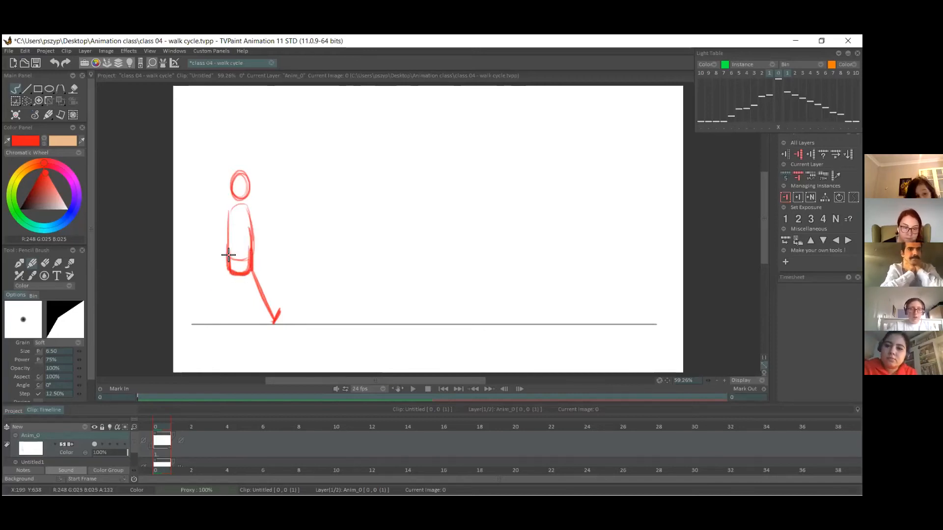
Erase the stray lines inside the torso's lower part and draw the back leg with its heel lifted off the ground.
click(45, 264)
mouse_move(234, 263)
mouse_down()
mouse_move(236, 246)
mouse_move(227, 251)
mouse_move(246, 270)
mouse_move(248, 234)
mouse_up()
click(32, 264)
mouse_move(231, 275)
mouse_down()
mouse_move(210, 296)
mouse_move(215, 325)
mouse_move(210, 318)
mouse_up()
key(ctrl+z)
mouse_move(231, 275)
mouse_down()
mouse_move(204, 313)
mouse_move(212, 323)
mouse_up()
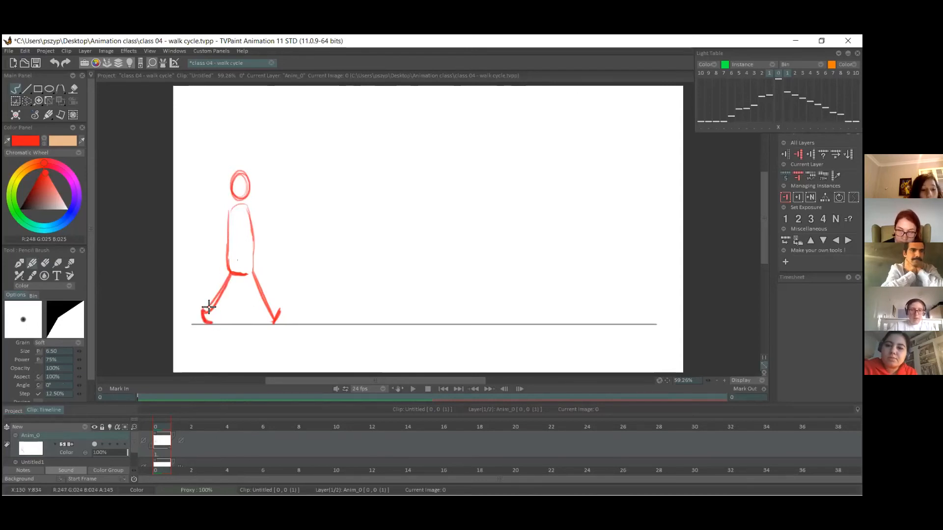
Strengthen the front leg's line in red and erase the doubled stroke along the back leg.
drag(249, 271, 269, 318)
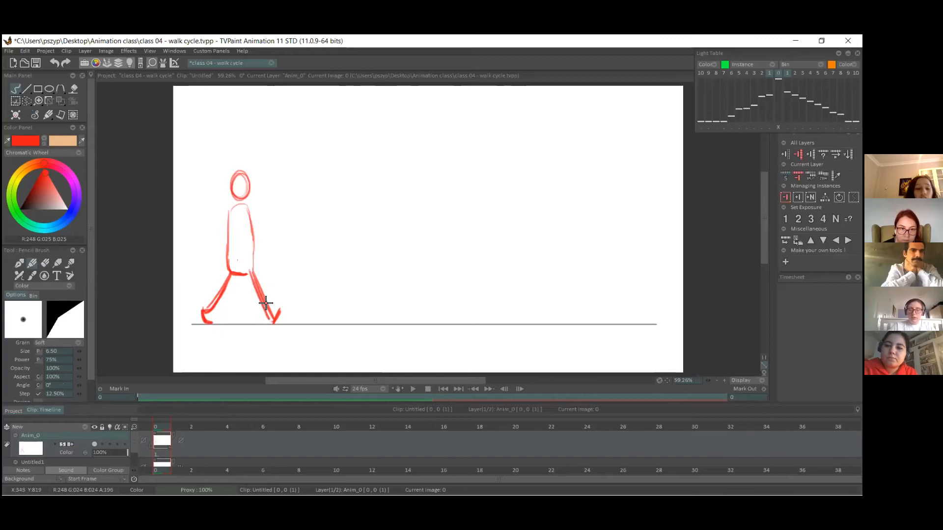
key(ctrl+z)
mouse_move(251, 271)
mouse_down()
mouse_move(274, 325)
mouse_move(260, 292)
mouse_move(281, 307)
mouse_up()
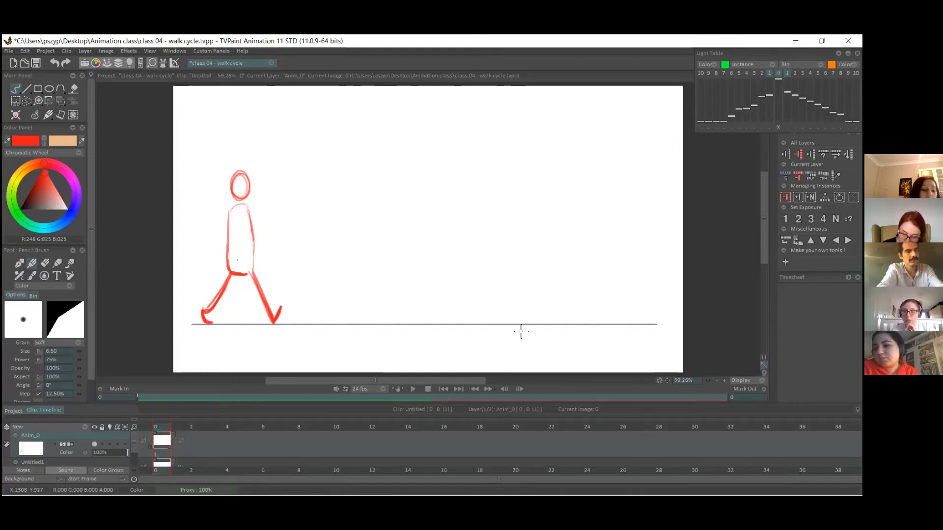
click(45, 263)
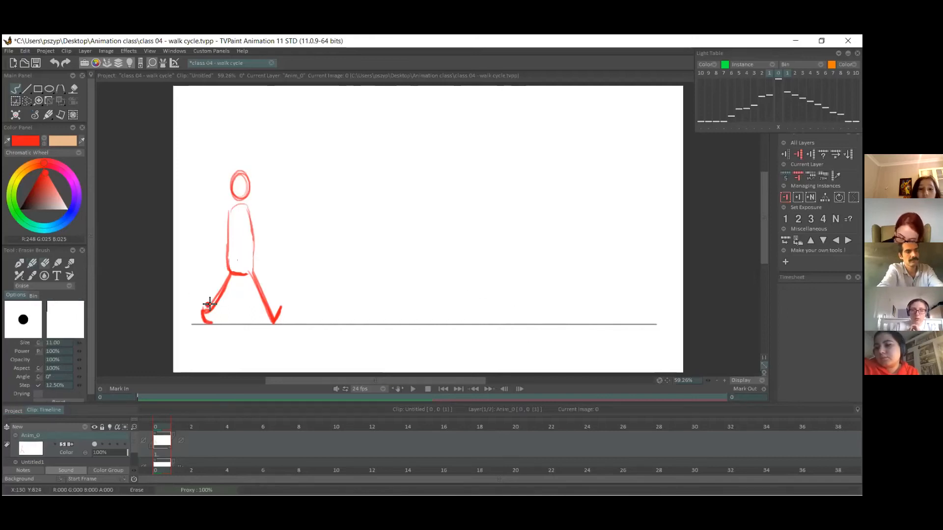
mouse_move(216, 287)
mouse_down()
mouse_move(212, 300)
mouse_move(224, 280)
mouse_up()
click(33, 263)
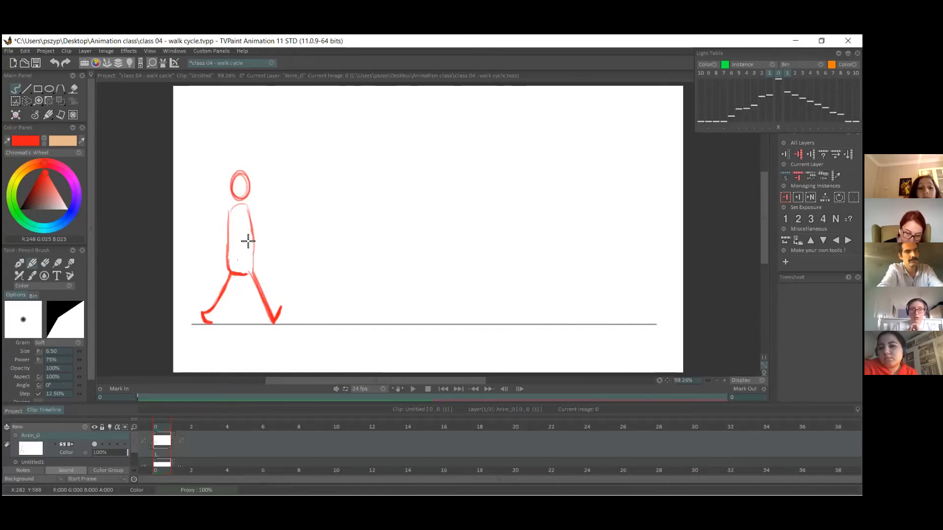
Refine the torso outline around the figure's shoulders with light red strokes.
mouse_move(226, 214)
mouse_down()
mouse_move(246, 210)
mouse_move(248, 254)
mouse_up()
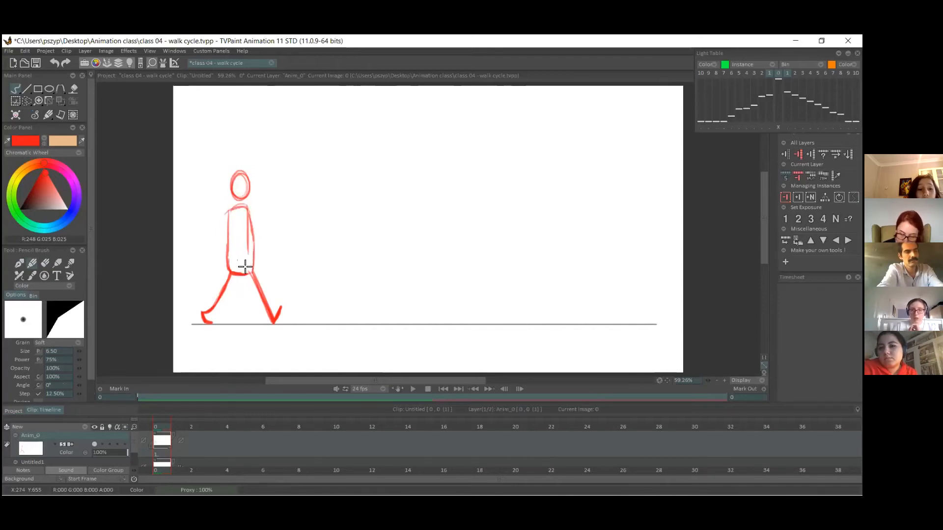
drag(247, 204, 255, 238)
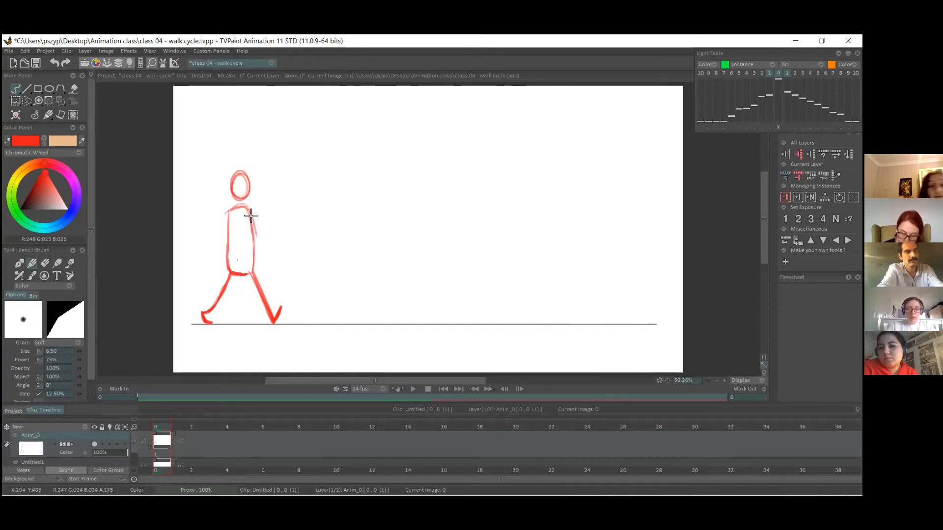
key(ctrl+z)
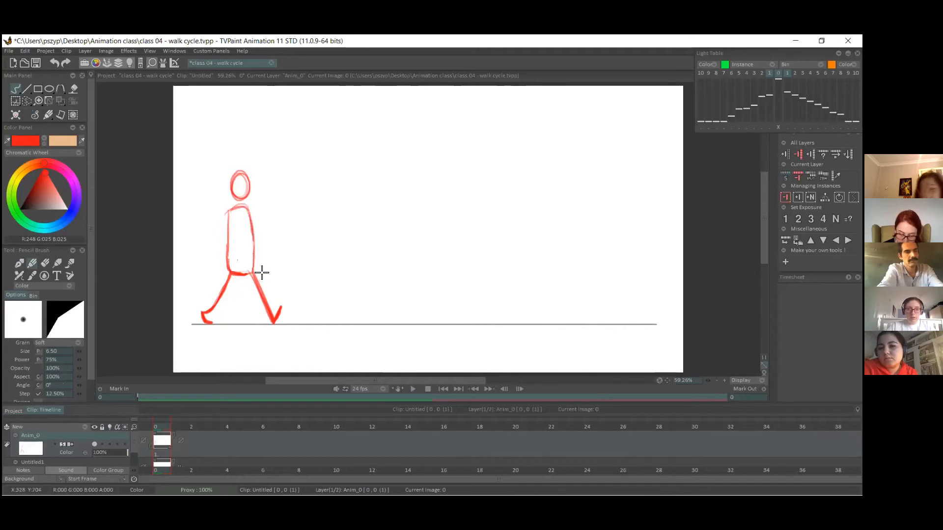
drag(245, 207, 222, 234)
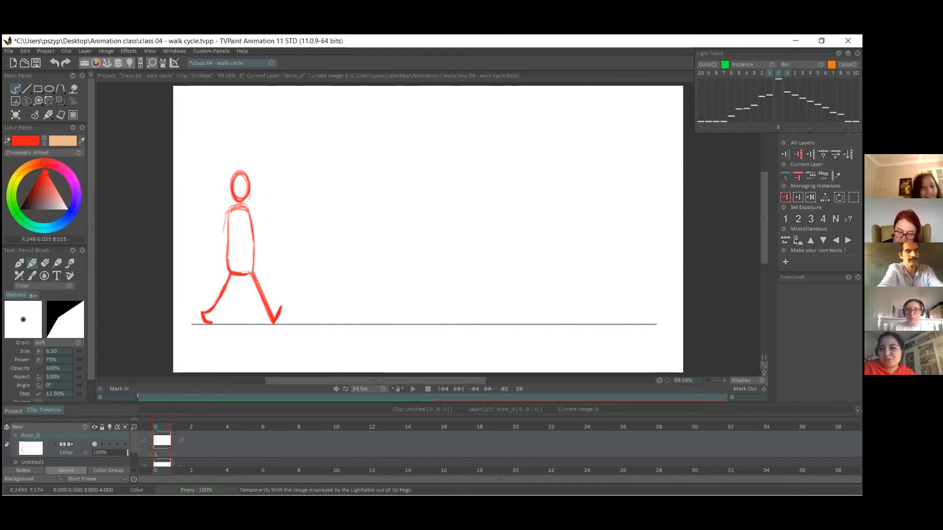
Add a blank image after the first drawing and turn on the layer's light table.
click(798, 198)
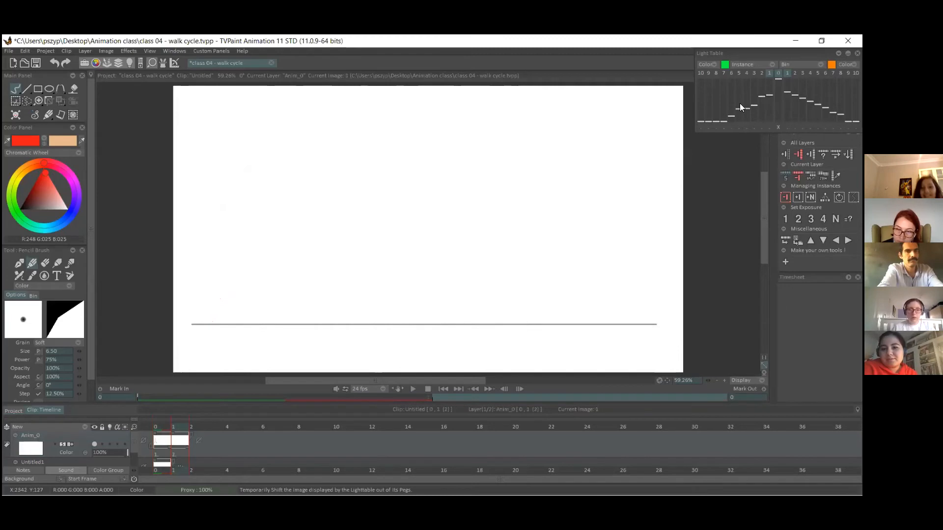
click(111, 446)
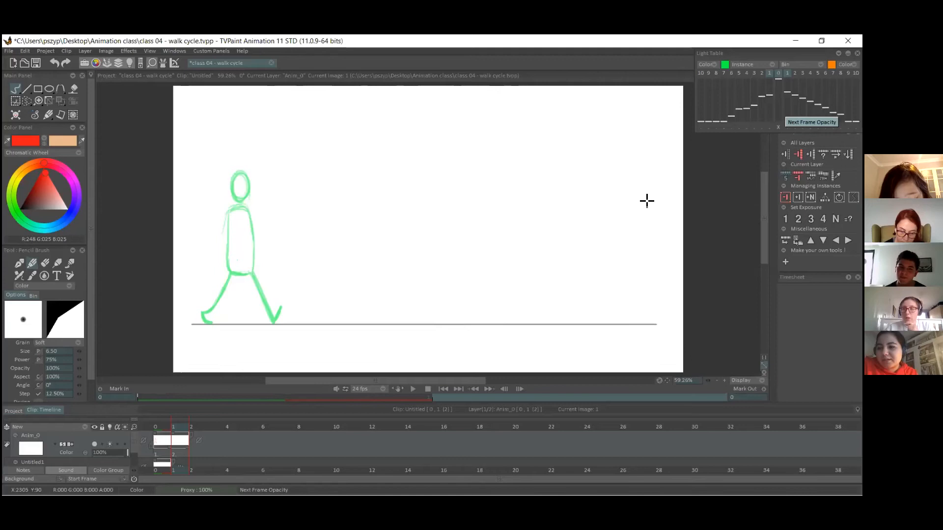
click(167, 425)
click(175, 425)
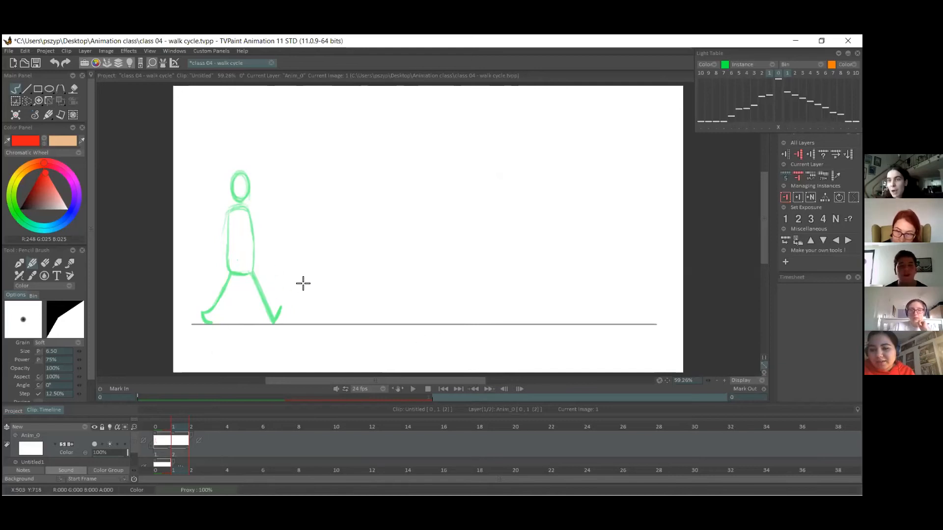
Return to the first drawing and recolour the back leg by tracing over it in saturated blue.
click(162, 442)
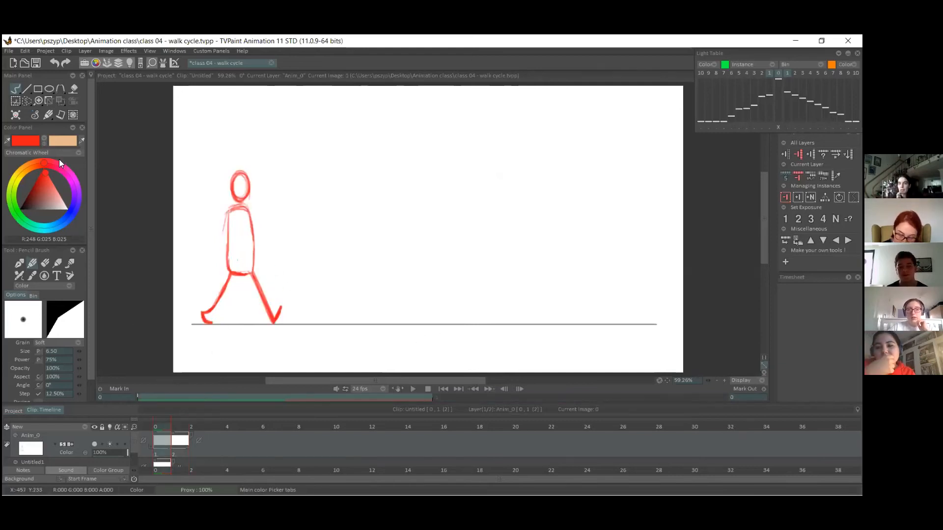
click(42, 140)
click(73, 204)
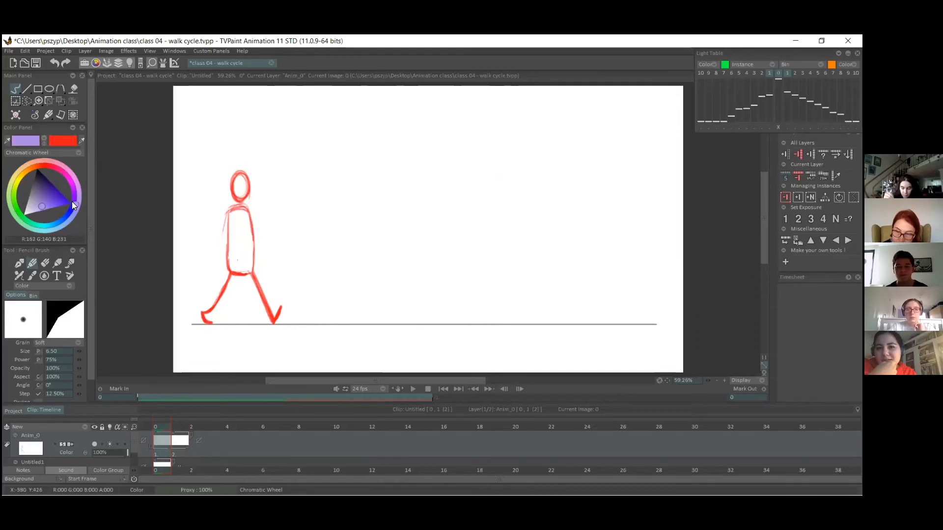
drag(45, 181, 71, 203)
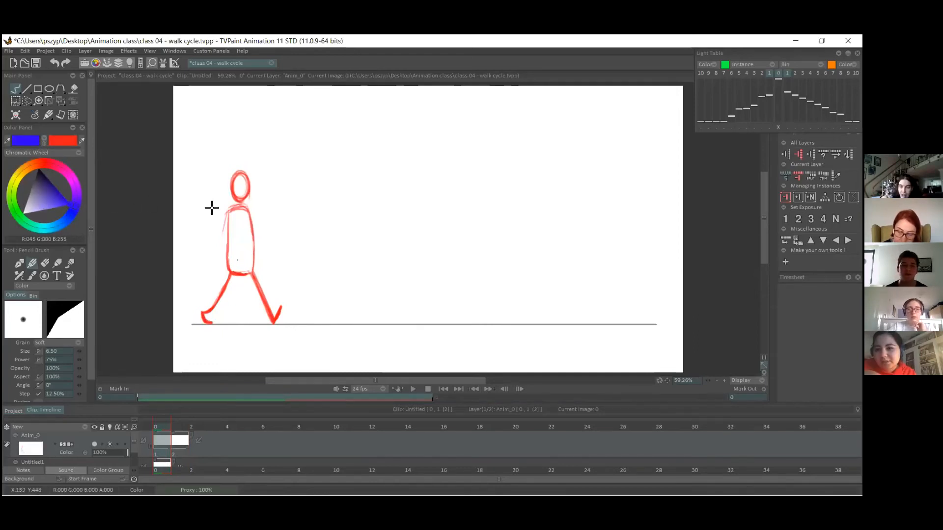
mouse_move(233, 271)
mouse_down()
mouse_move(207, 320)
mouse_move(202, 312)
mouse_move(210, 315)
mouse_move(202, 313)
mouse_move(232, 267)
mouse_up()
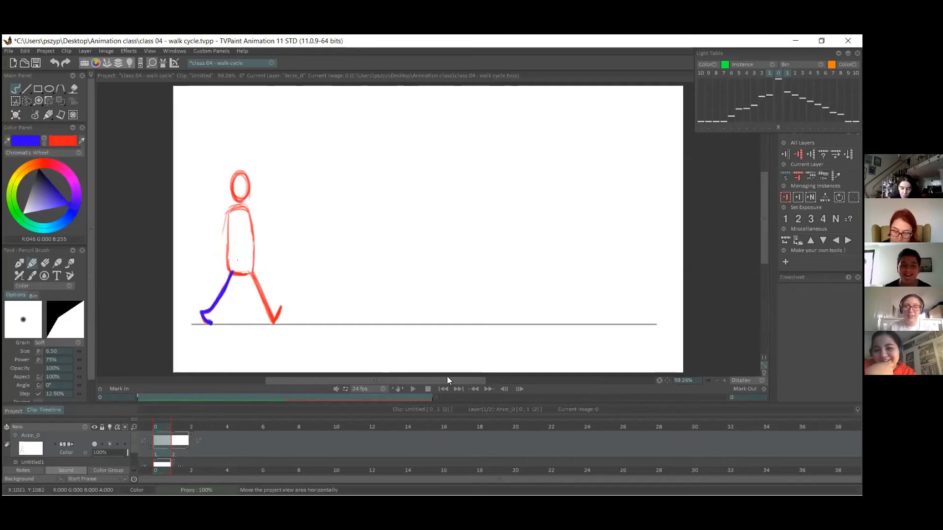
Erase the blue back foot's rough lines and redraw it touching the ground line.
click(45, 265)
drag(183, 307, 211, 323)
key(ctrl+z)
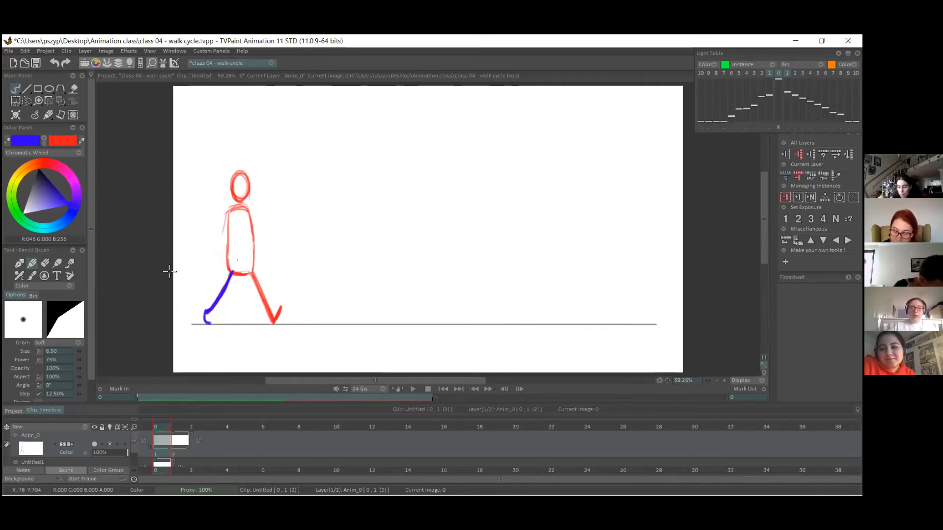
click(45, 262)
mouse_move(204, 313)
mouse_down()
mouse_move(201, 305)
mouse_move(211, 324)
mouse_up()
click(29, 264)
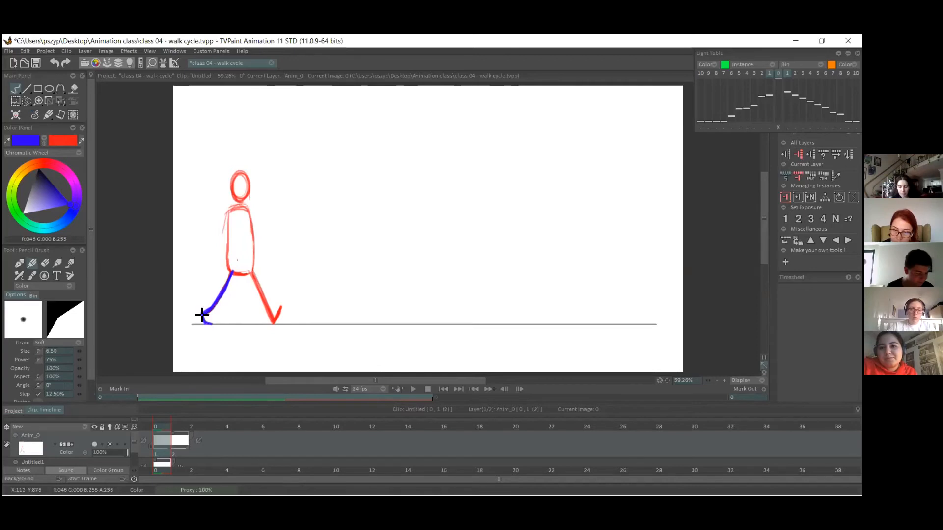
Trace the previous pose's torso and head in red on the second image.
click(180, 426)
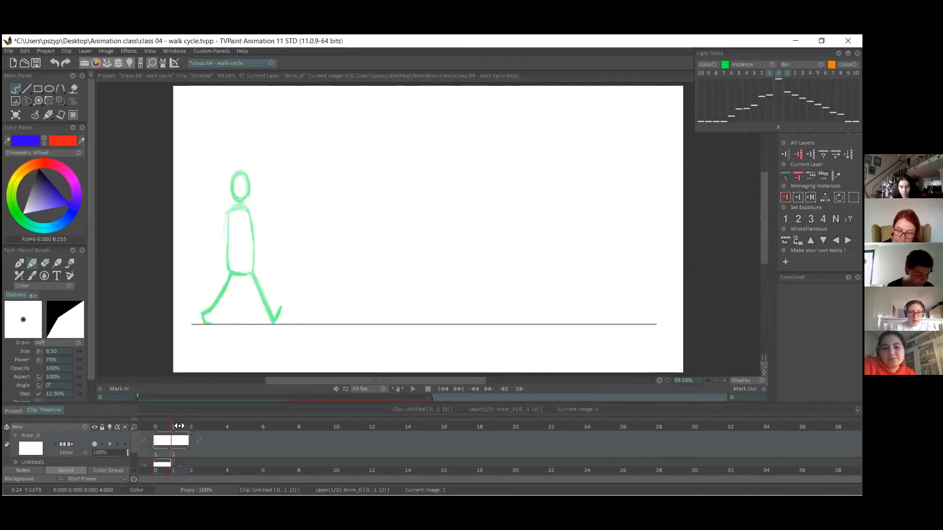
click(158, 423)
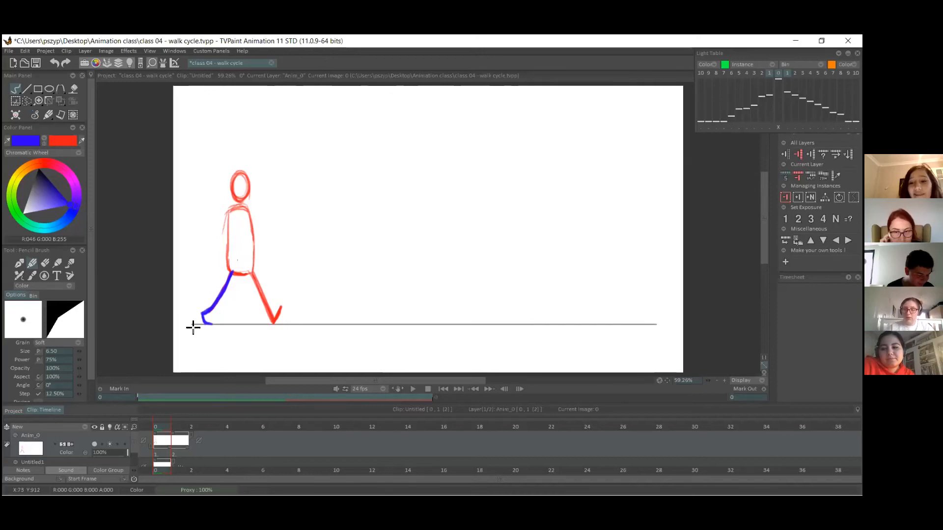
click(179, 452)
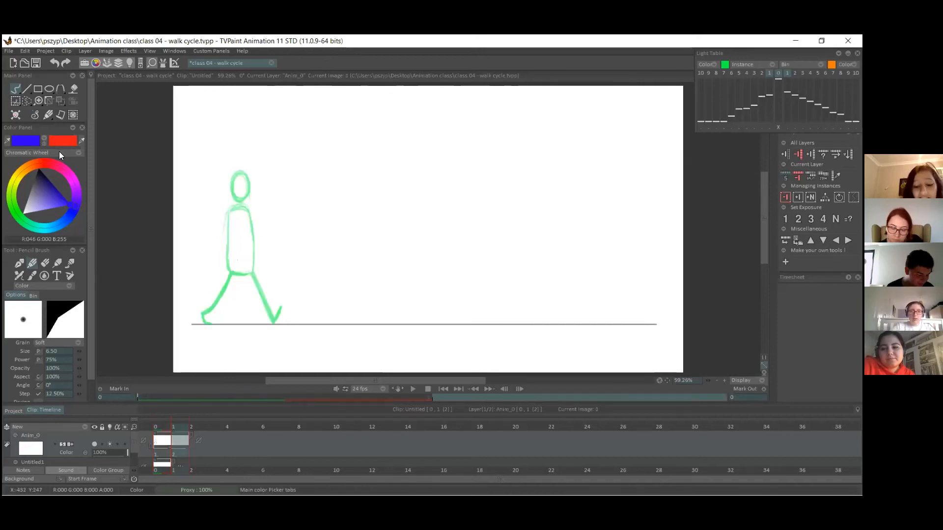
click(44, 141)
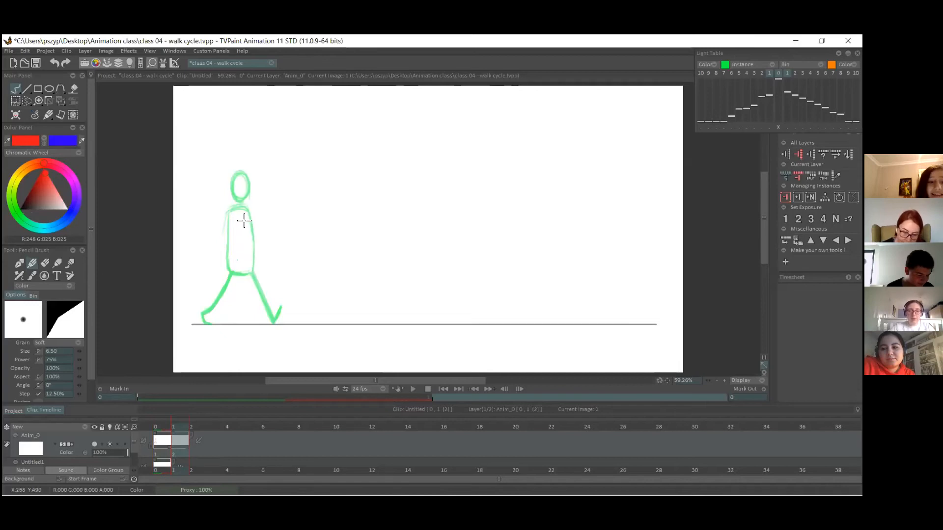
drag(227, 210, 227, 265)
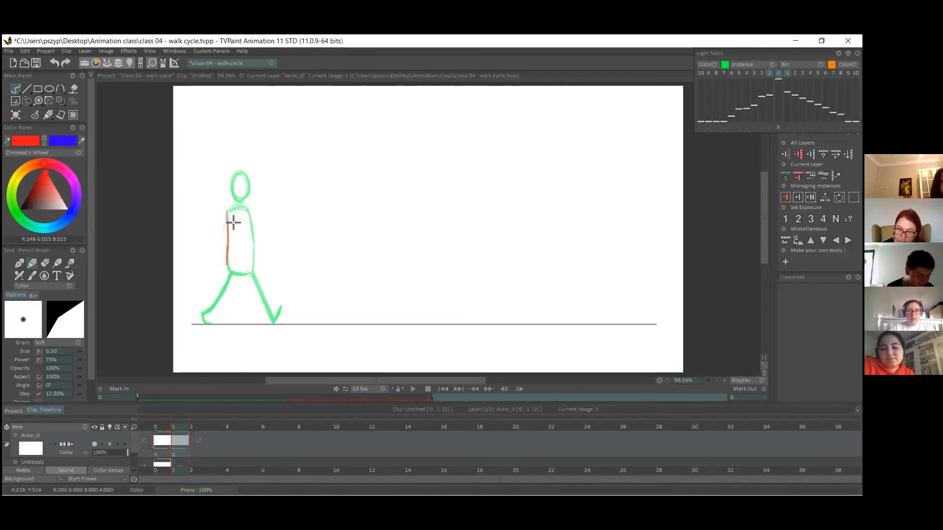
mouse_move(225, 227)
mouse_down()
mouse_move(227, 270)
mouse_move(248, 272)
mouse_up()
drag(247, 208, 255, 267)
drag(231, 185, 247, 183)
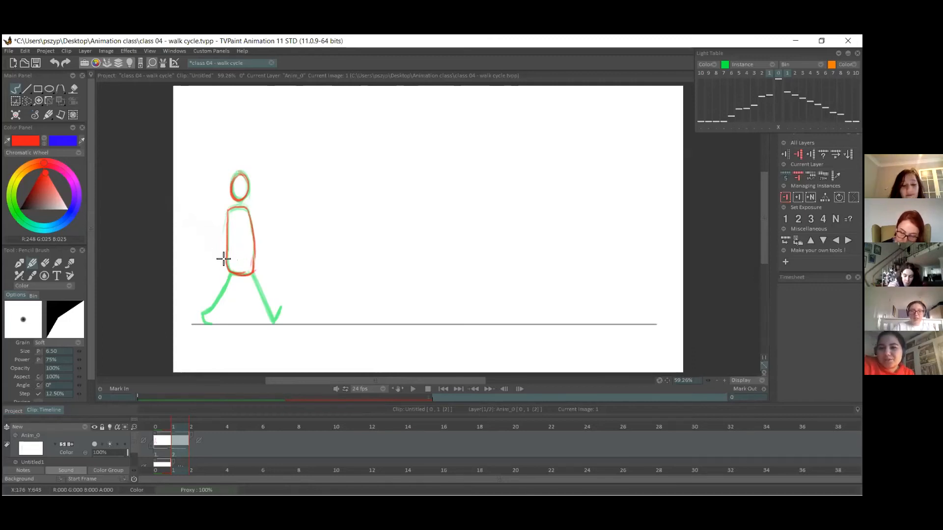
drag(231, 274, 211, 304)
key(ctrl+z)
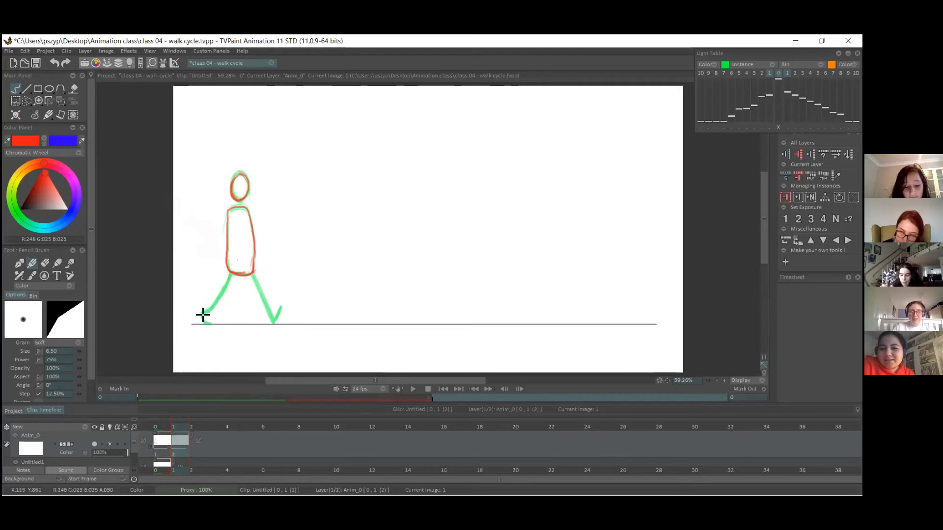
drag(233, 270, 202, 311)
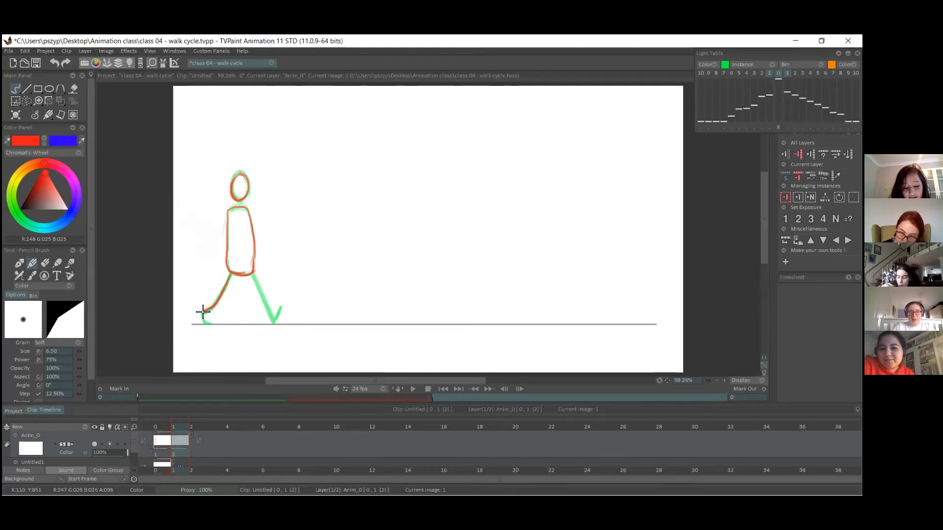
click(44, 141)
drag(253, 275, 270, 319)
key(ctrl+z)
key(ctrl+z)
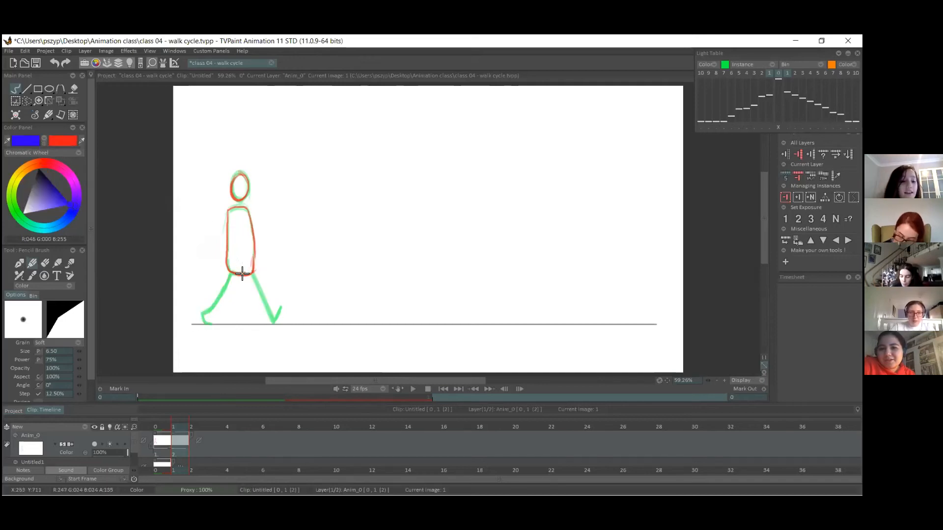
Draw the second pose's legs from the middle of the torso's base, with the front leg blue and the back leg red.
mouse_move(238, 274)
mouse_down()
mouse_move(269, 324)
mouse_move(275, 306)
mouse_up()
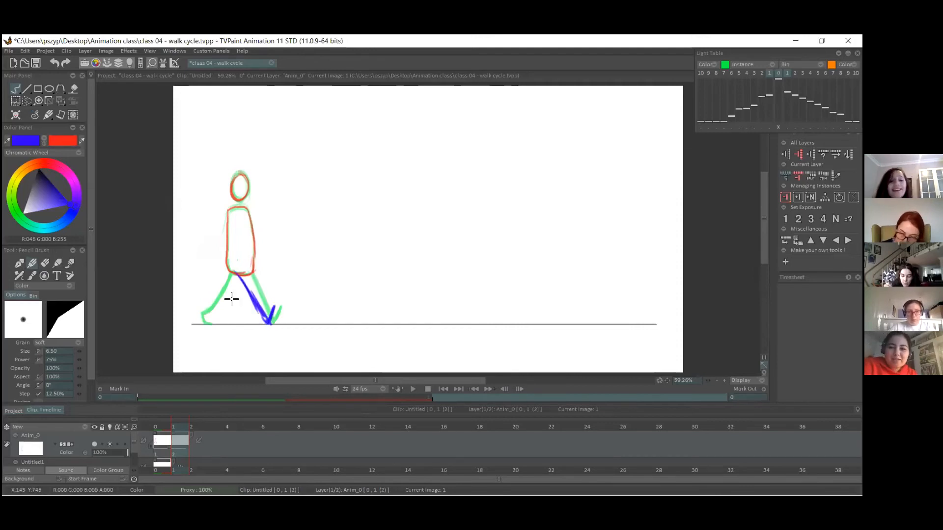
click(45, 143)
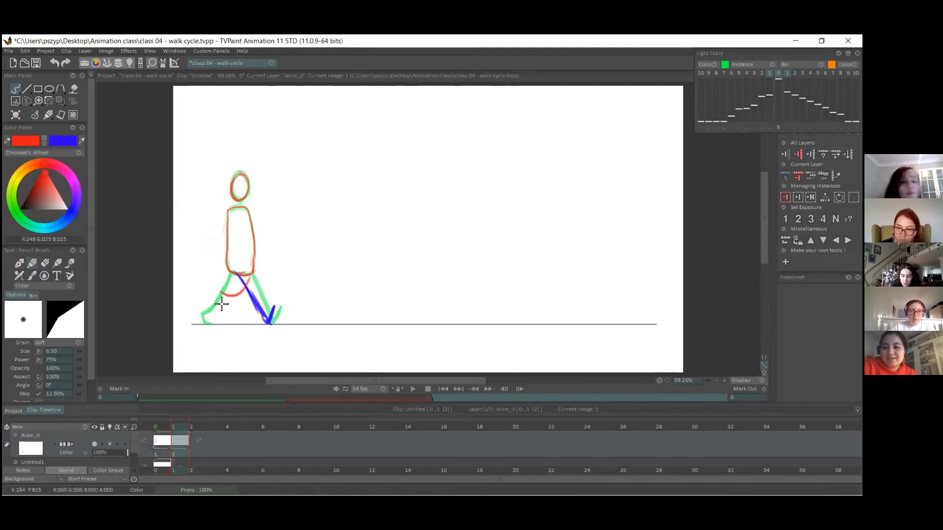
mouse_move(239, 274)
mouse_down()
mouse_move(225, 301)
mouse_move(204, 309)
mouse_move(208, 323)
mouse_up()
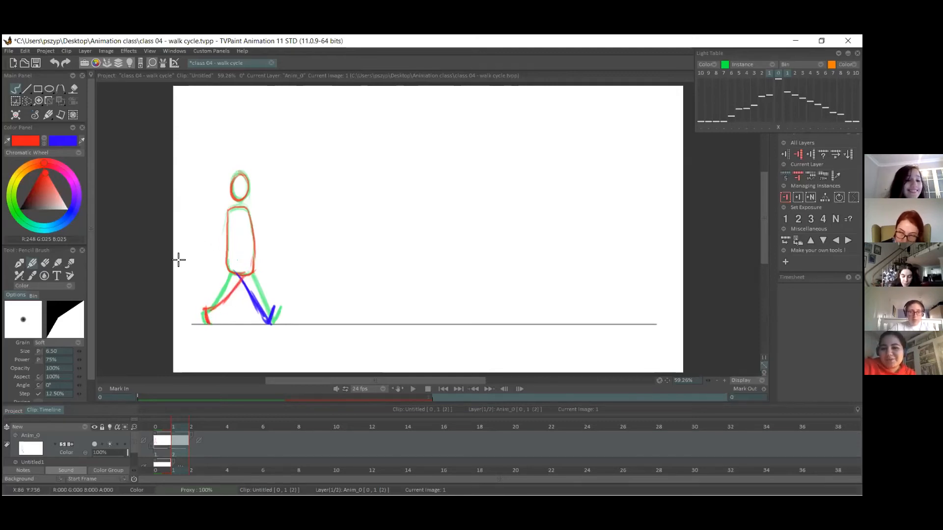
Move the second pose forward along the ground line until its back foot meets the first pose's front foot.
click(59, 102)
drag(232, 276, 298, 279)
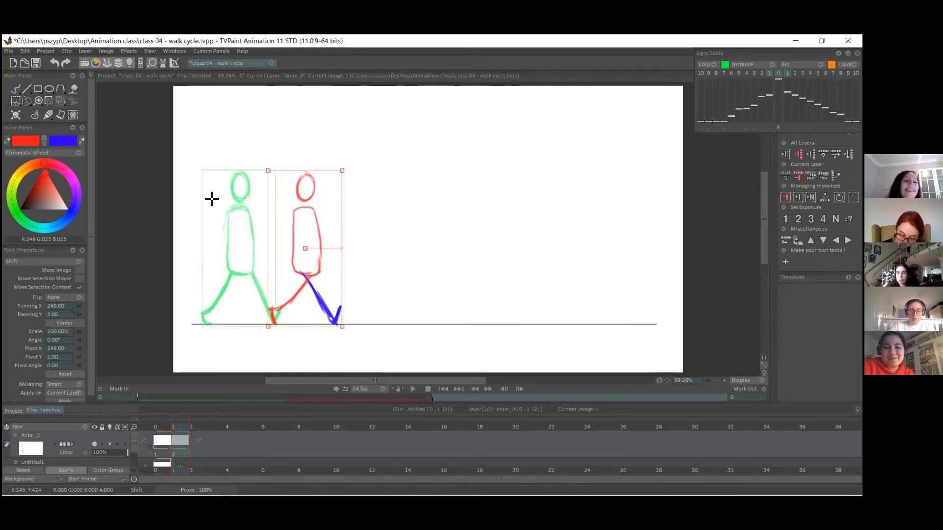
click(25, 91)
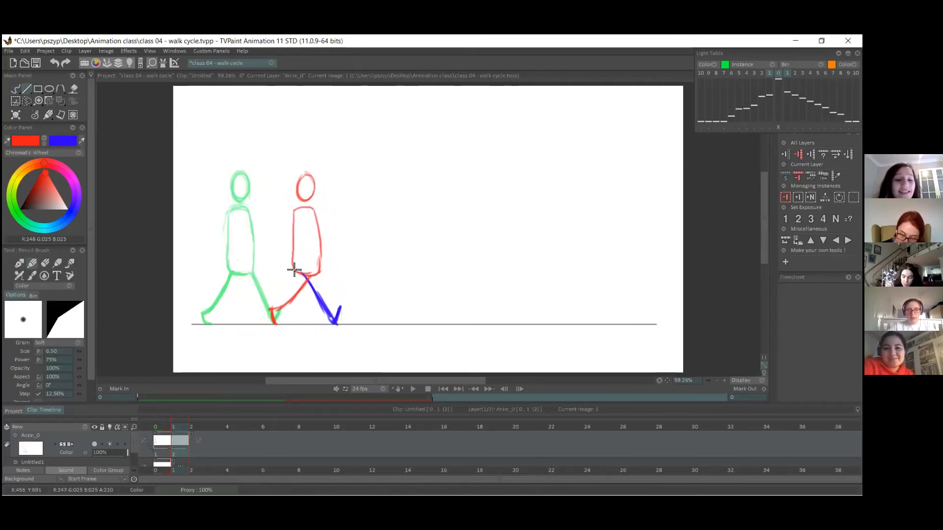
click(42, 143)
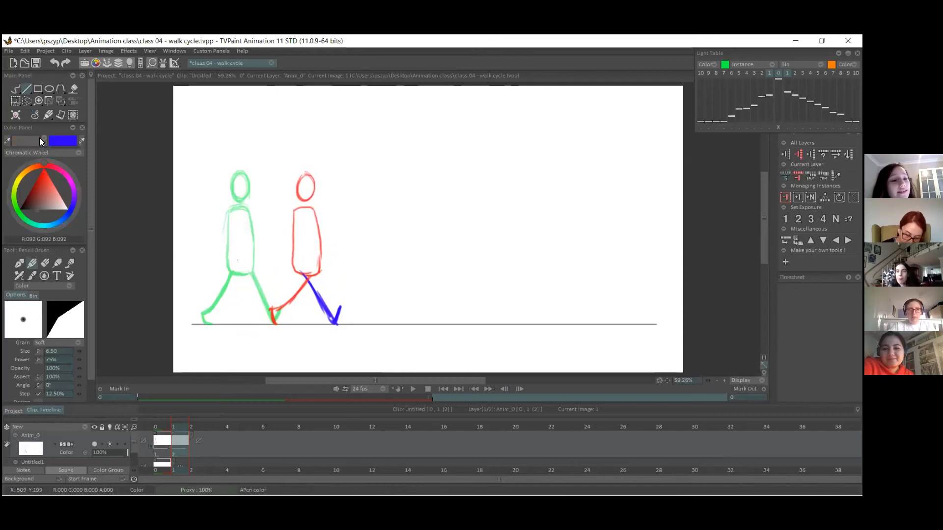
click(42, 141)
click(39, 143)
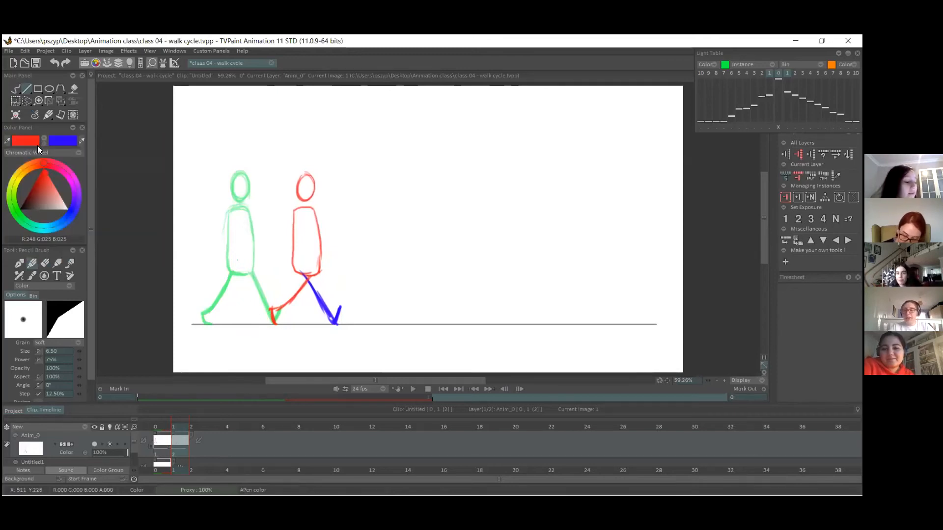
click(44, 142)
drag(294, 269, 314, 301)
key(ctrl+z)
key(ctrl+z)
Erase the second pose's blue front leg below the thigh and redraw it freehand as a thinner line with a raised toe.
click(17, 94)
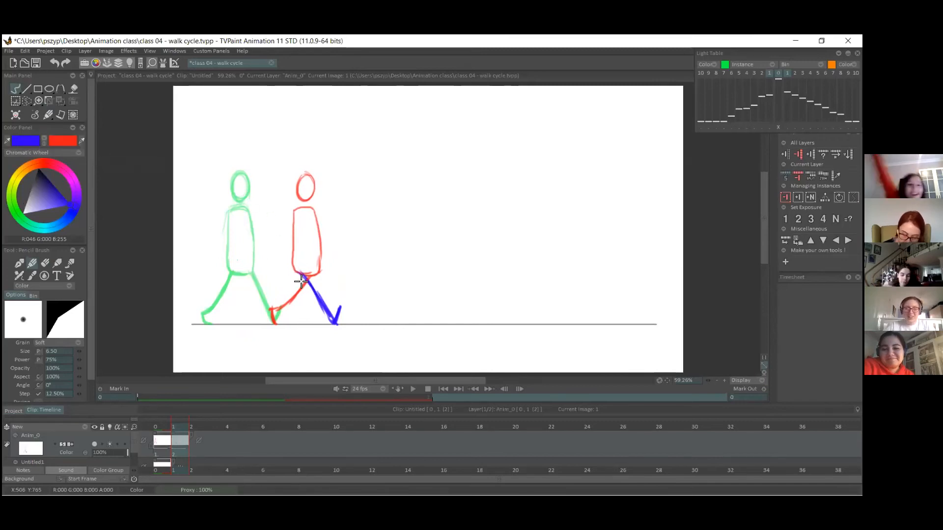
click(45, 263)
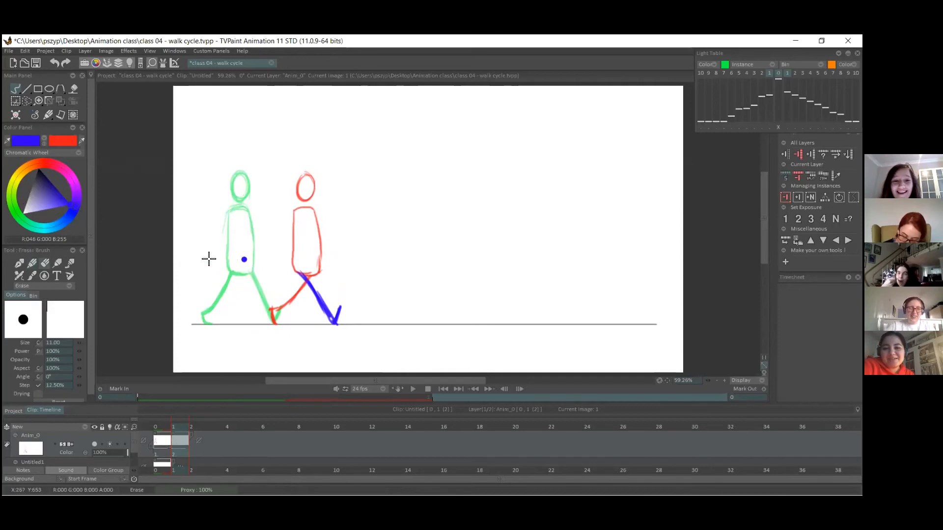
mouse_move(316, 284)
mouse_down()
mouse_move(338, 329)
mouse_move(297, 322)
mouse_up()
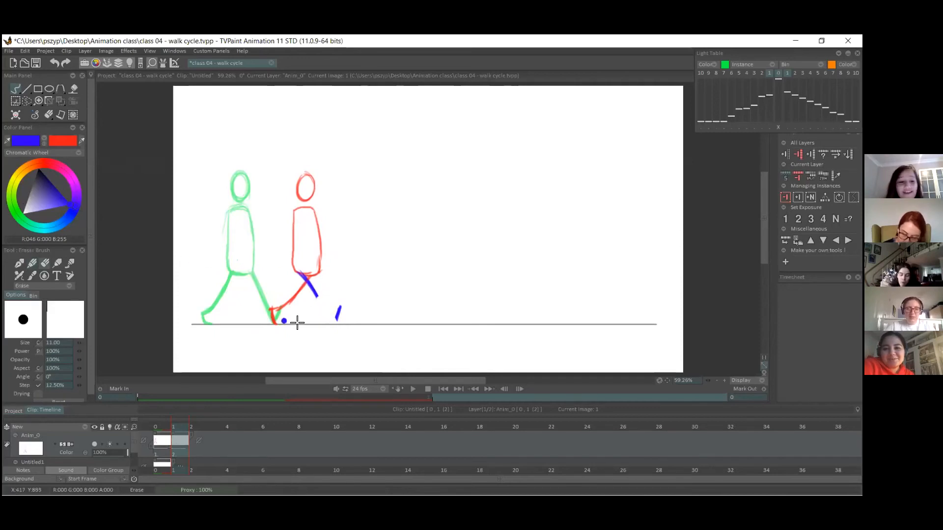
click(30, 264)
drag(312, 290, 333, 324)
click(31, 264)
key(ctrl+z)
key(ctrl+z)
drag(334, 324, 341, 310)
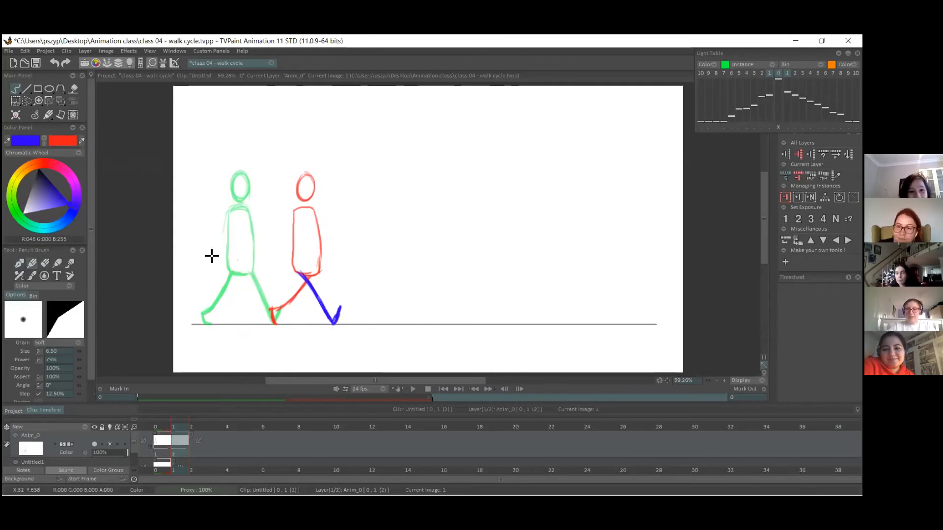
Write the frame number 1 in red below the ground line under the first pose.
click(45, 143)
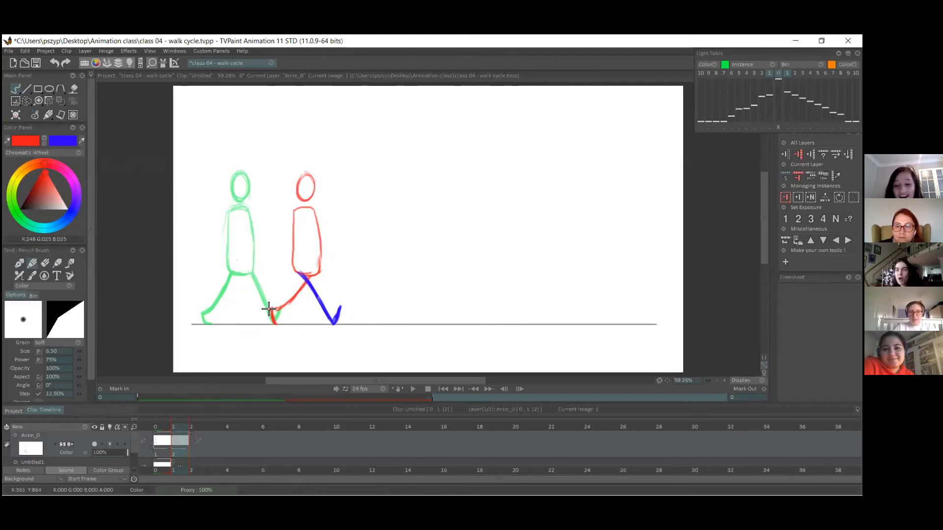
click(162, 429)
click(186, 426)
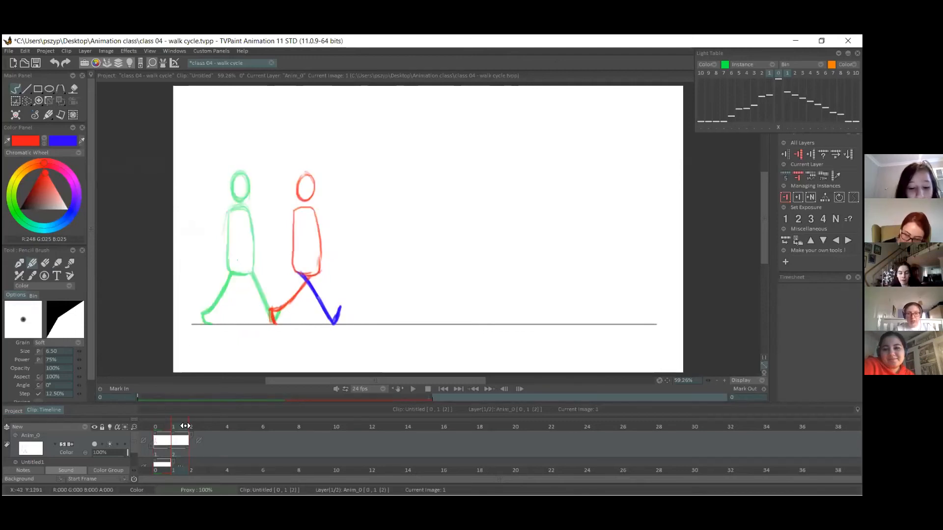
click(162, 427)
drag(235, 337, 236, 349)
click(182, 453)
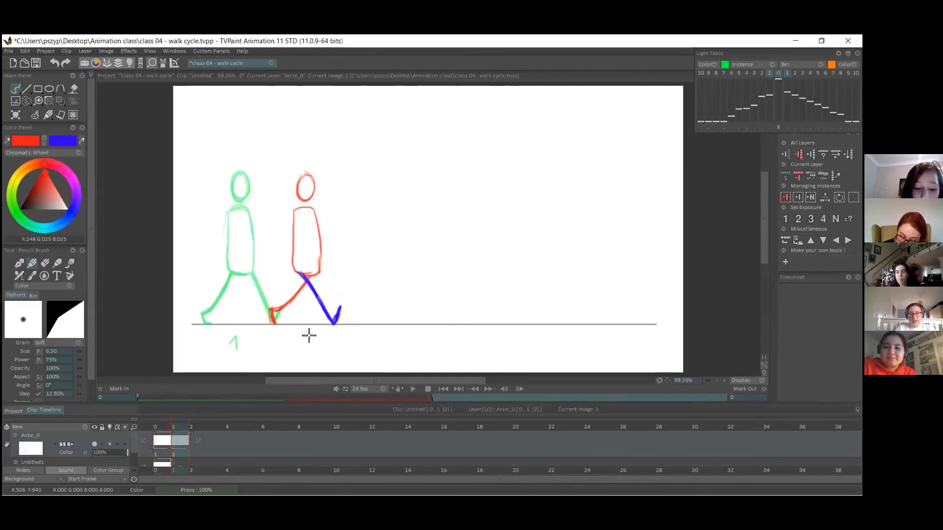
mouse_move(305, 338)
mouse_down()
mouse_move(306, 350)
mouse_move(319, 350)
mouse_up()
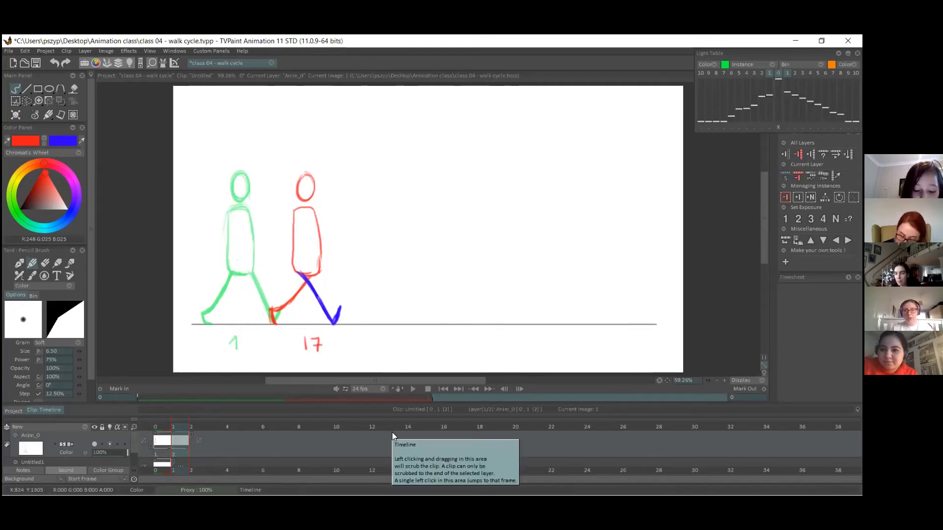
key(ctrl+z)
key(ctrl+z)
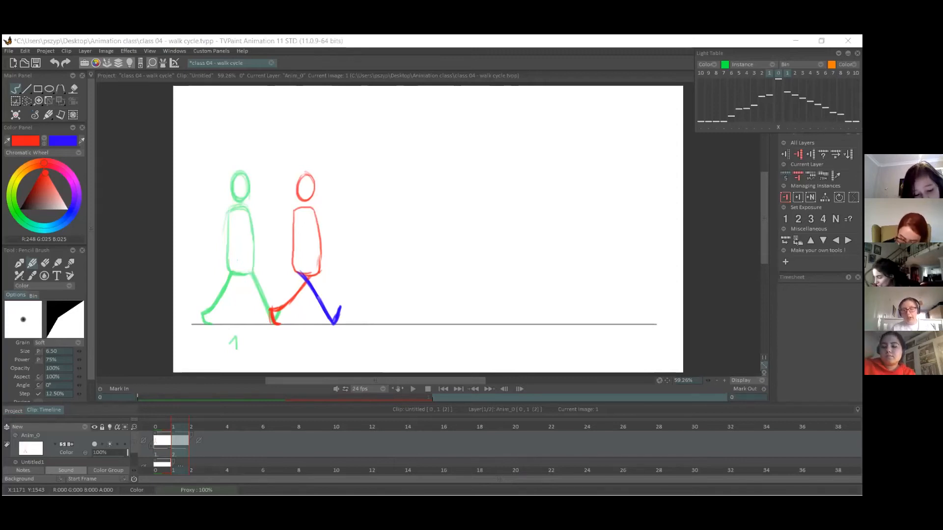
Write the frame number 9 in red under the second pose and flip between the two drawings.
click(547, 444)
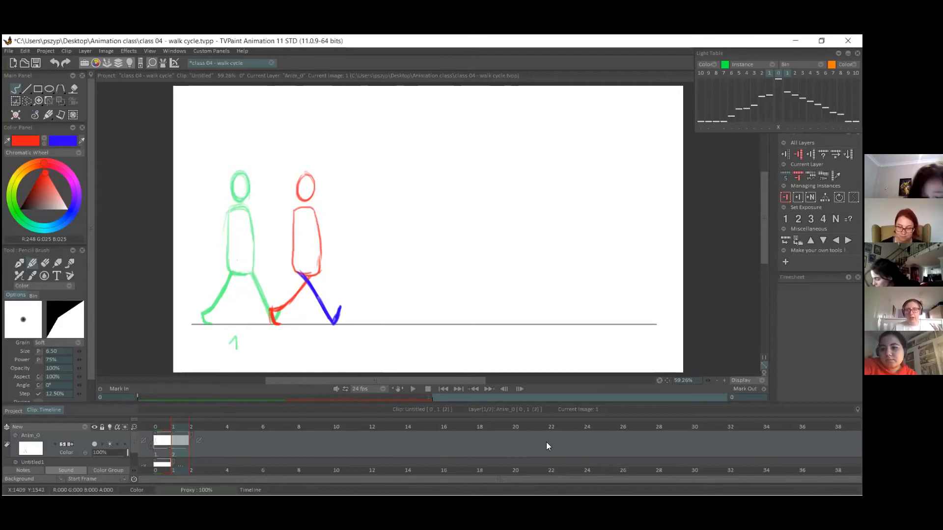
drag(308, 338, 308, 352)
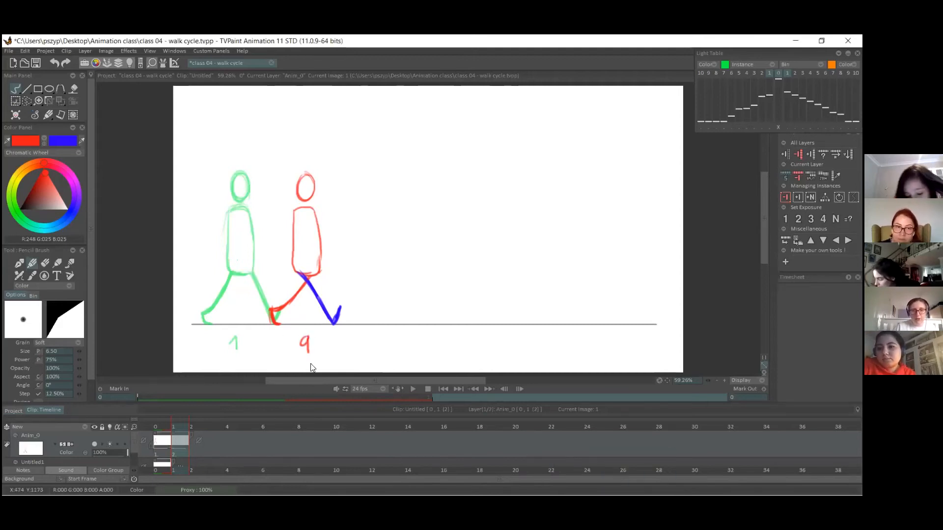
drag(164, 427, 174, 427)
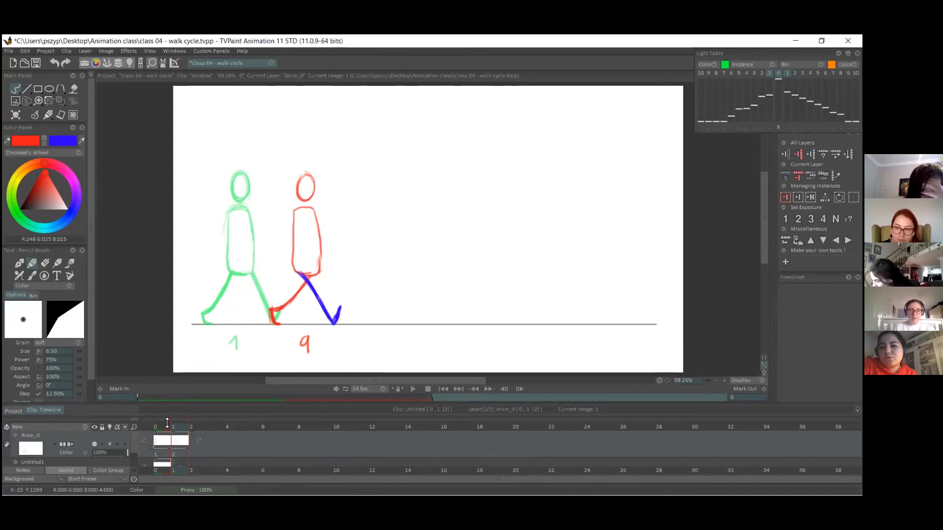
click(166, 426)
Set both contact drawings to a two-frame exposure and insert a blank image between them.
click(328, 425)
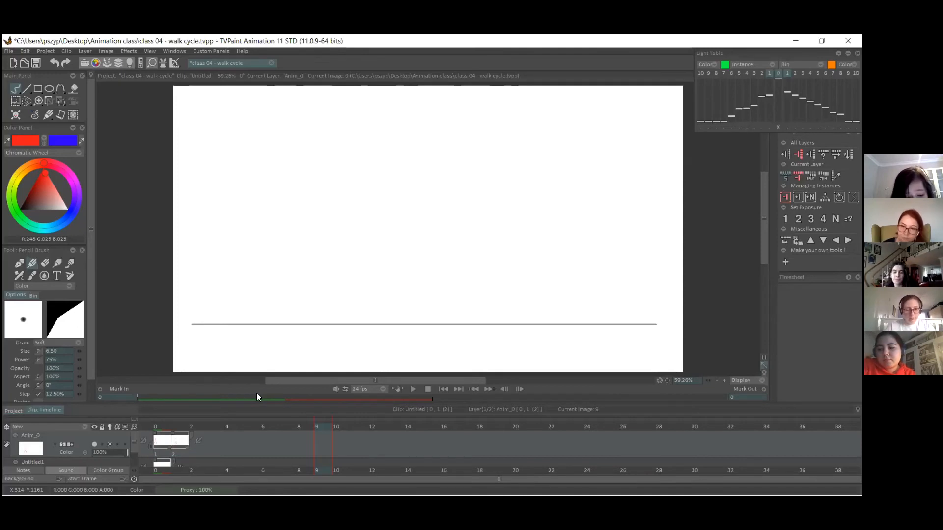
key(Left)
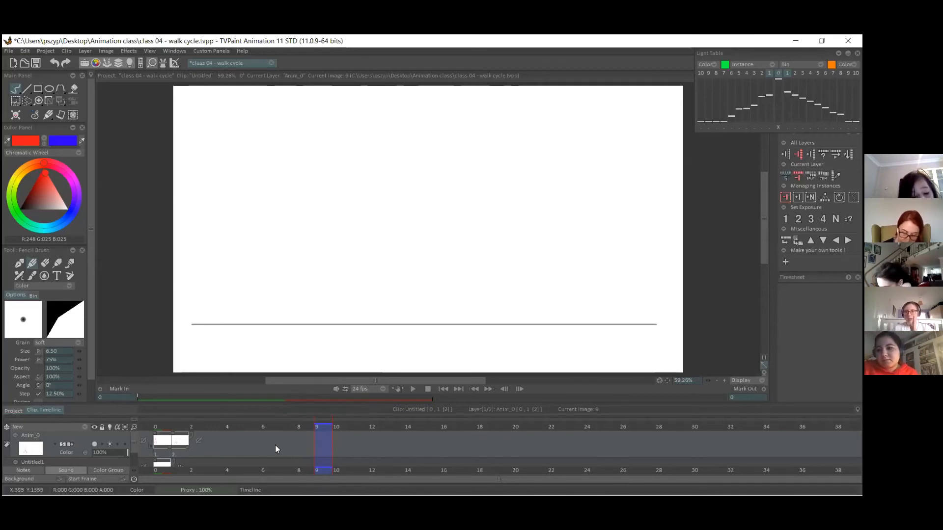
click(168, 441)
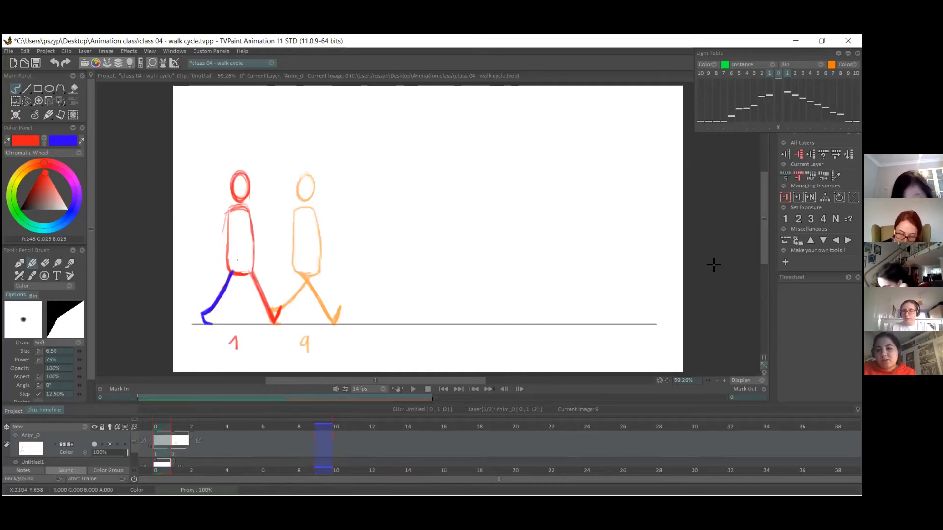
click(798, 219)
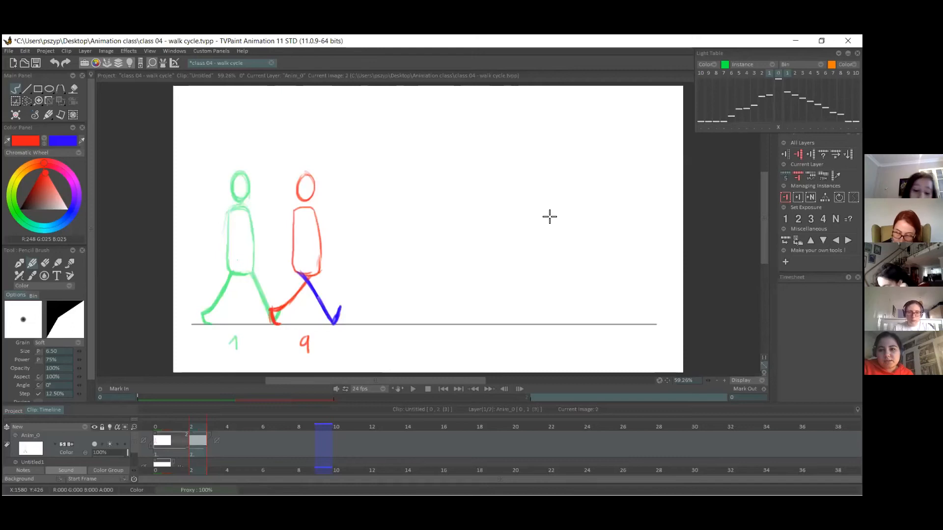
key(Left)
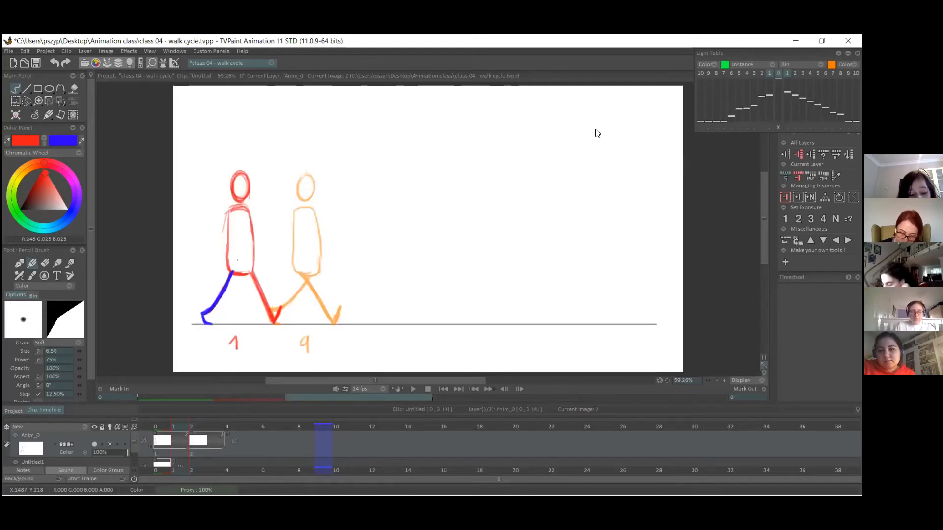
key(7)
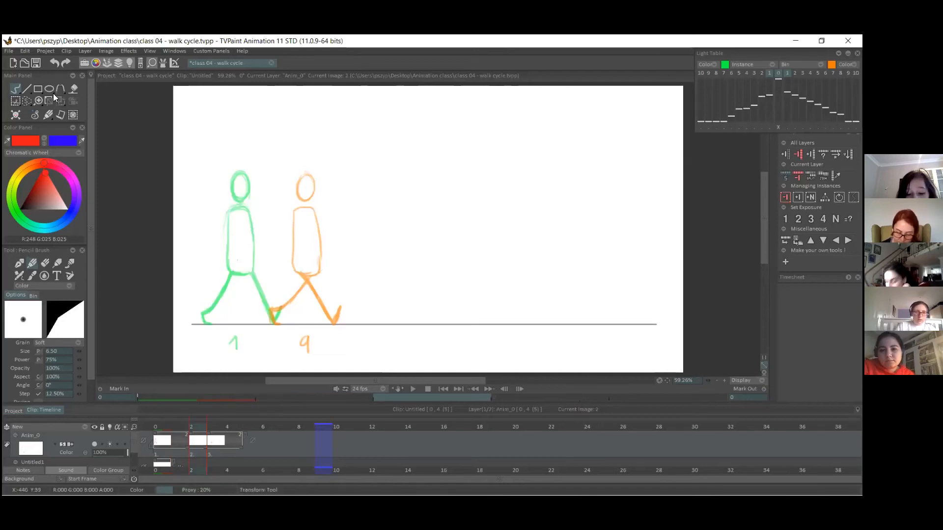
On the blank middle image, draw the straight supporting leg and the torso in red, midway between the two contact poses.
mouse_move(205, 448)
mouse_down()
mouse_move(220, 447)
mouse_move(210, 444)
mouse_up()
click(198, 450)
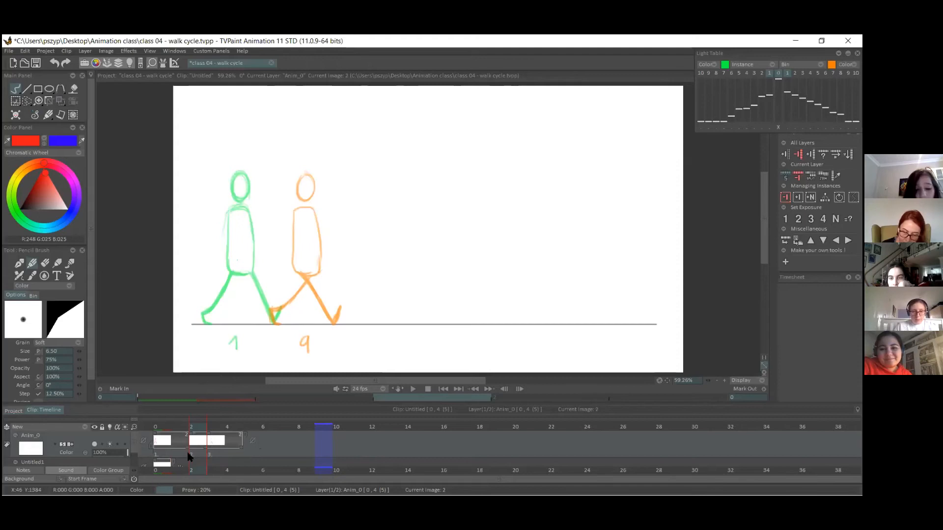
mouse_move(274, 320)
mouse_down()
mouse_move(287, 322)
mouse_move(275, 321)
mouse_move(271, 273)
mouse_up()
drag(275, 206, 264, 246)
drag(258, 205, 263, 266)
mouse_move(260, 203)
mouse_down()
mouse_move(261, 271)
mouse_move(285, 239)
mouse_move(281, 269)
mouse_up()
drag(281, 211, 281, 270)
key(ctrl+z)
key(ctrl+z)
key(ctrl+z)
mouse_move(270, 206)
mouse_down()
mouse_move(281, 237)
mouse_move(259, 208)
mouse_move(259, 274)
mouse_move(281, 245)
mouse_up()
Add the middle pose's head in red slightly higher than its neighbours, and reinforce the straight supporting leg.
drag(269, 171, 272, 197)
drag(268, 172, 270, 200)
key(ctrl+z)
key(ctrl+z)
drag(274, 167, 271, 198)
drag(272, 168, 270, 199)
drag(270, 276, 271, 307)
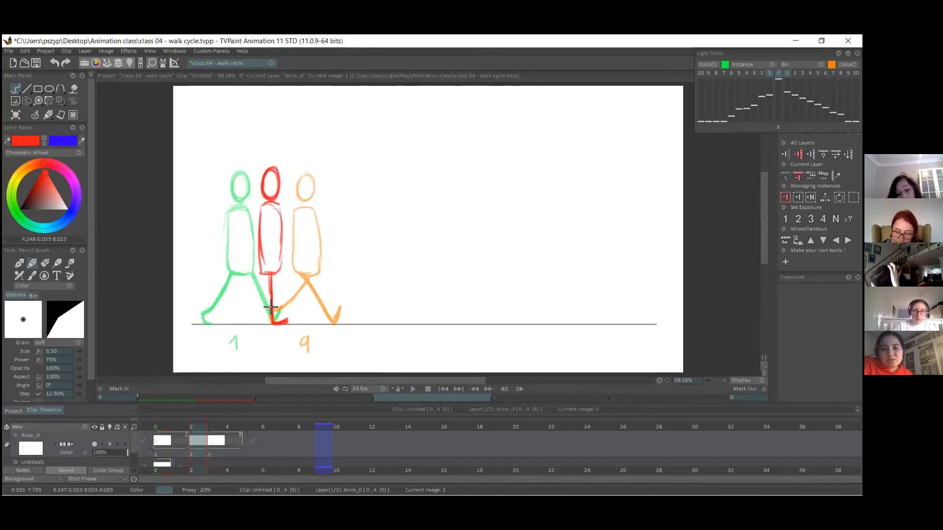
Draw the middle pose's bent passing leg in blue with its foot lifted, and label the drawing "Pass Pos." below the ground line.
click(214, 427)
mouse_move(215, 425)
mouse_down()
mouse_move(174, 426)
mouse_move(215, 426)
mouse_up()
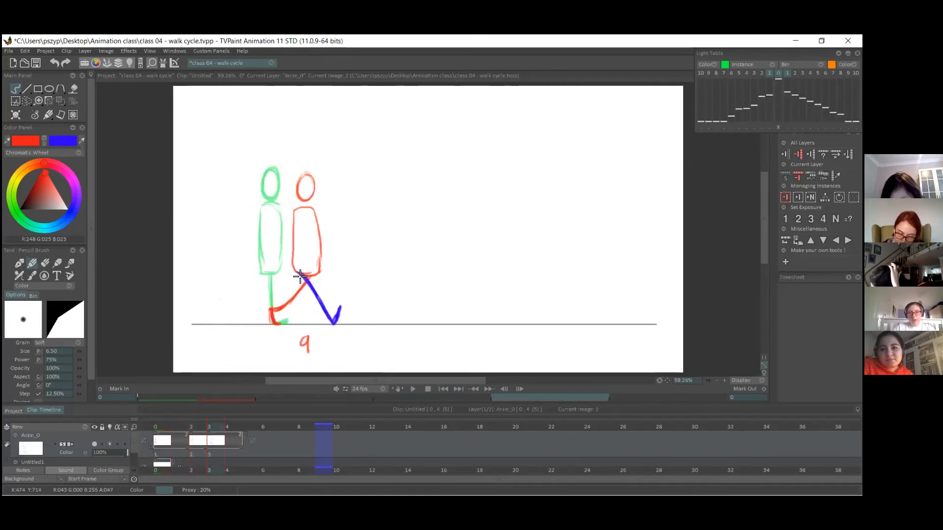
click(199, 428)
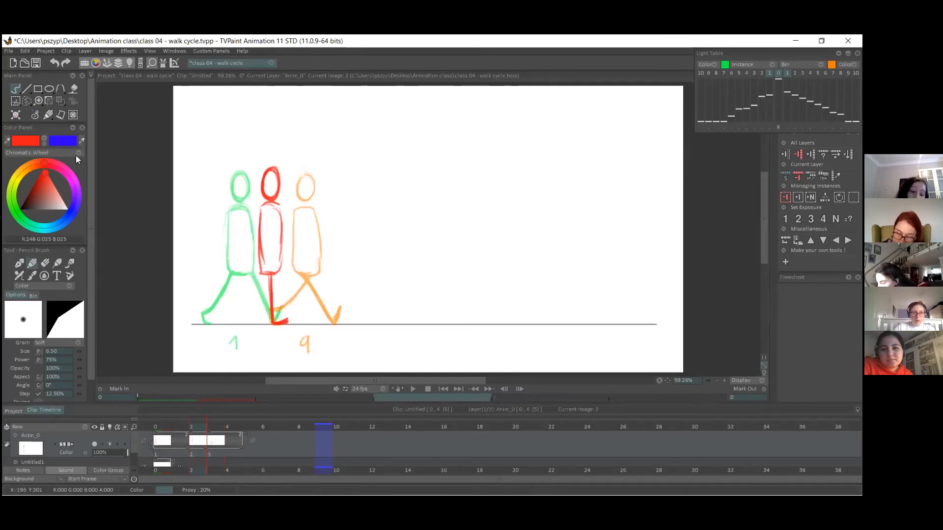
click(44, 141)
mouse_move(264, 273)
mouse_down()
mouse_move(281, 289)
mouse_move(261, 301)
mouse_move(259, 315)
mouse_up()
key(ctrl+z)
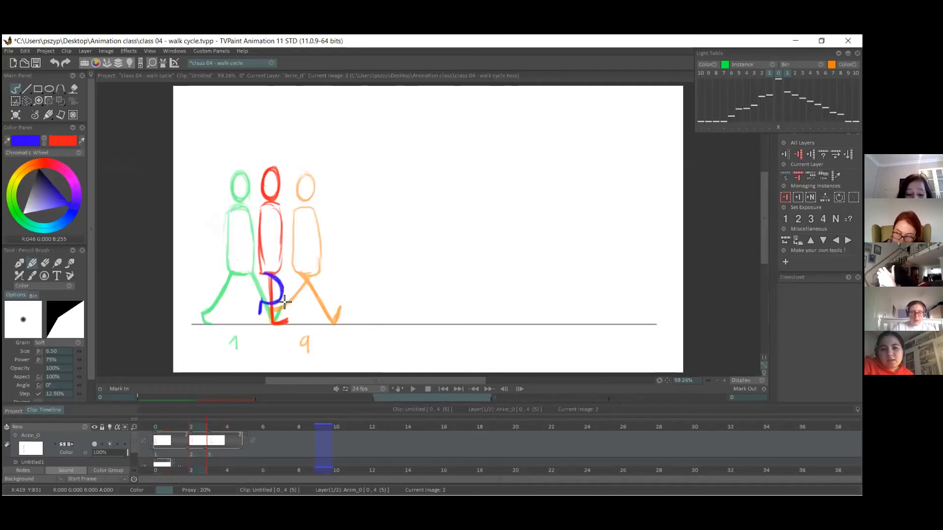
mouse_move(195, 425)
mouse_down()
mouse_move(177, 424)
mouse_move(211, 424)
mouse_move(174, 423)
mouse_move(206, 424)
mouse_up()
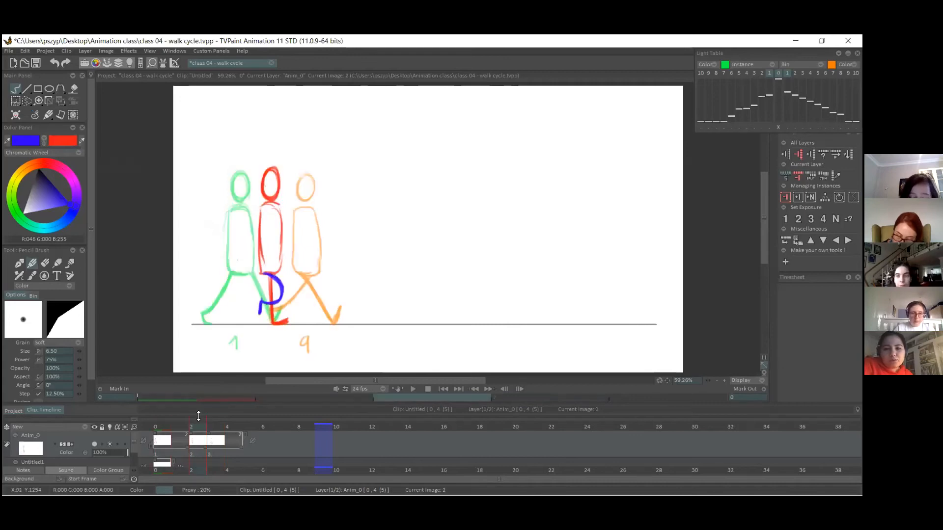
mouse_move(268, 344)
mouse_down()
mouse_move(294, 356)
mouse_move(311, 344)
mouse_move(322, 357)
mouse_up()
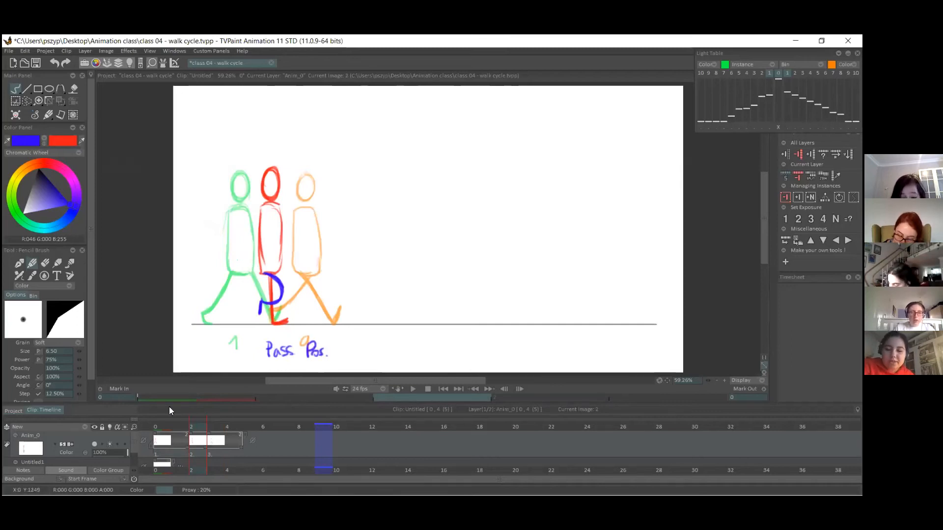
Insert a blank image between pose 1 and the passing pose, and set the drawings to two-frame exposures.
click(175, 429)
mouse_move(174, 431)
mouse_down()
mouse_move(226, 421)
mouse_move(173, 425)
mouse_up()
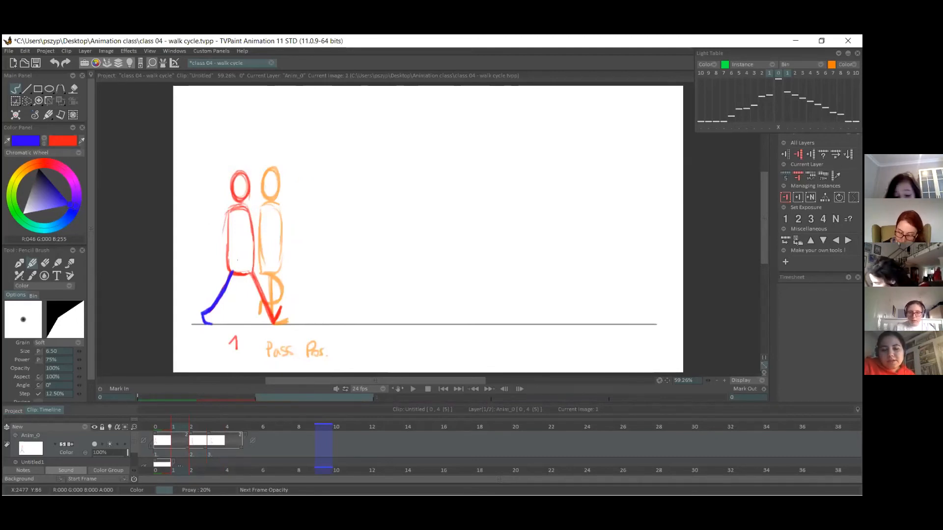
click(799, 198)
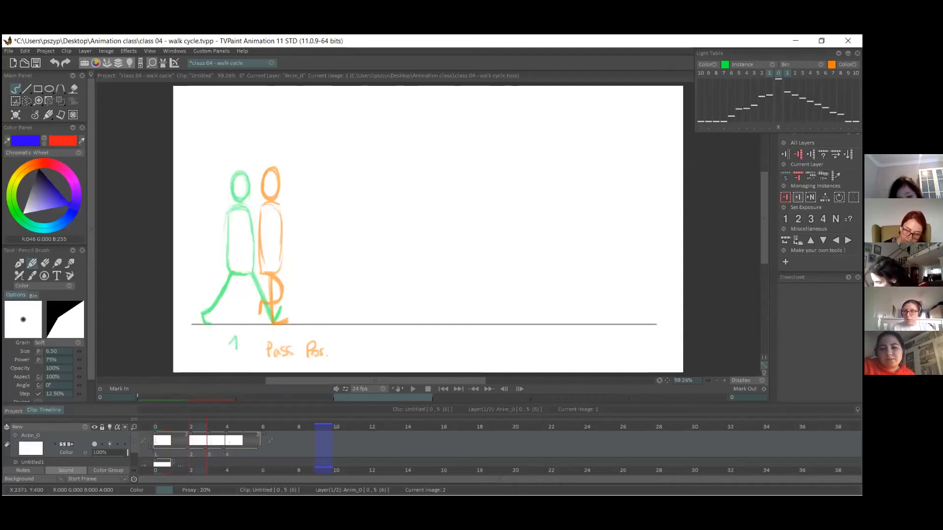
click(798, 219)
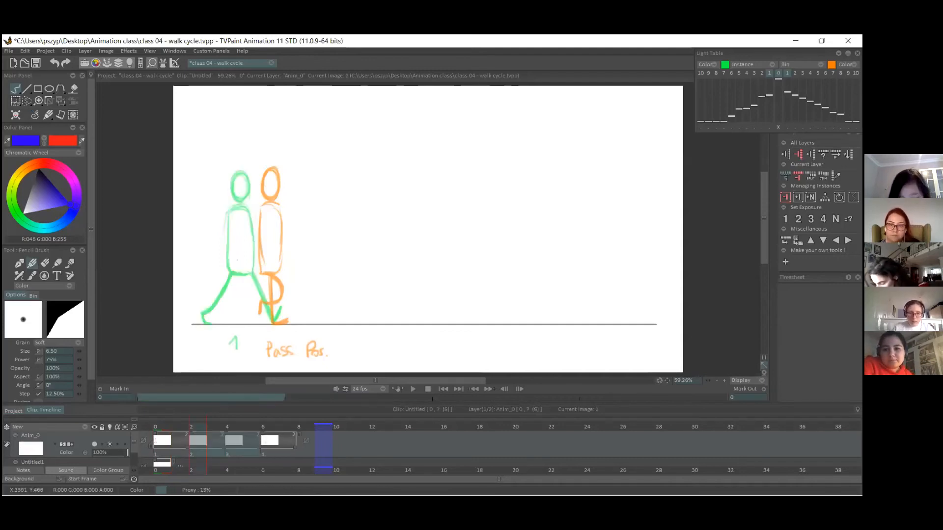
Insert a blank two-frame image between the passing pose and pose 9, and return to the first drawing.
drag(268, 427, 255, 427)
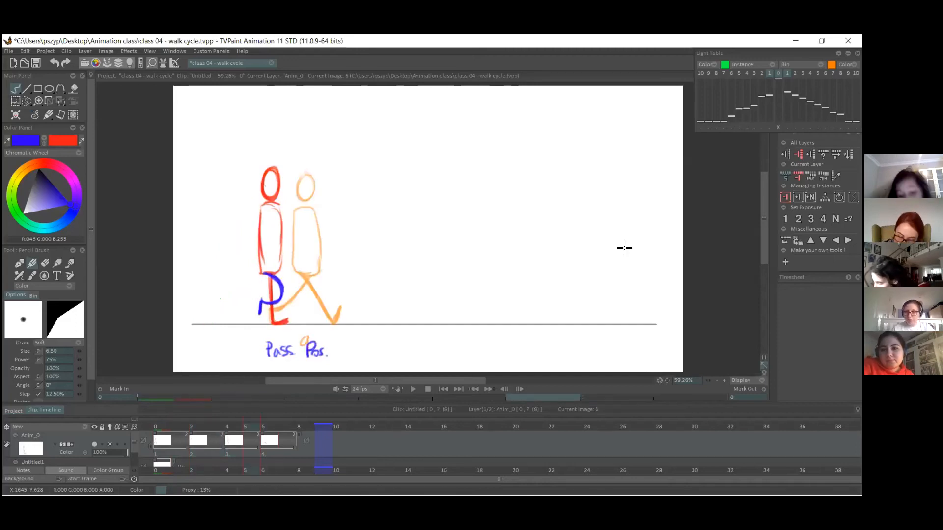
click(798, 197)
click(798, 219)
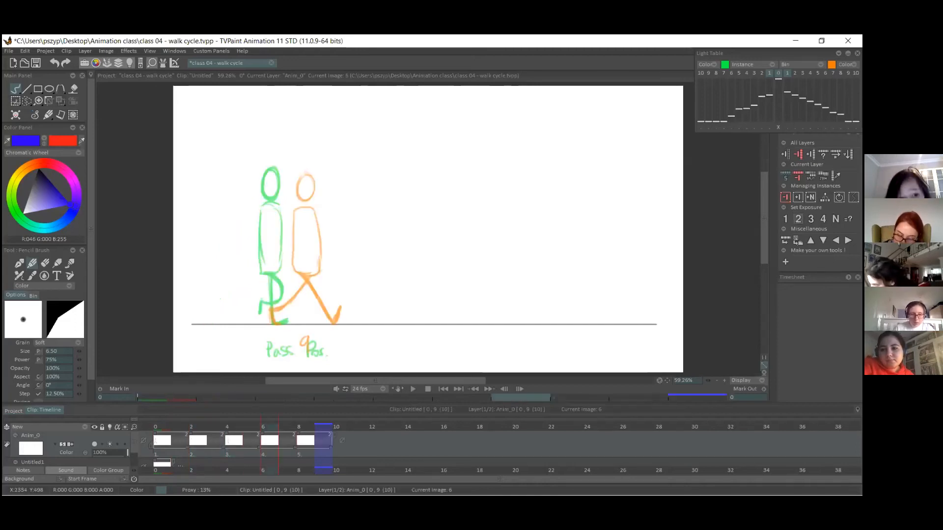
click(187, 425)
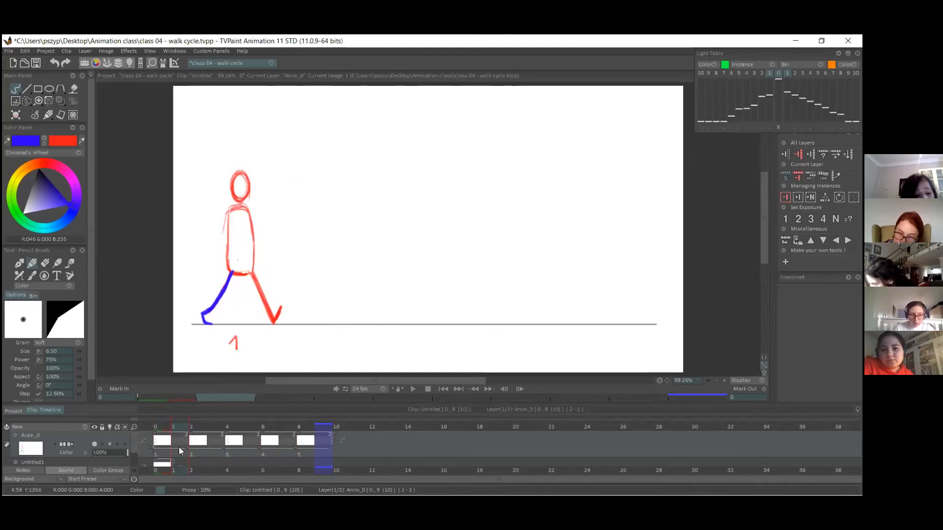
key(Delete)
mouse_move(194, 451)
mouse_down()
mouse_move(156, 451)
mouse_move(198, 457)
mouse_move(184, 456)
mouse_up()
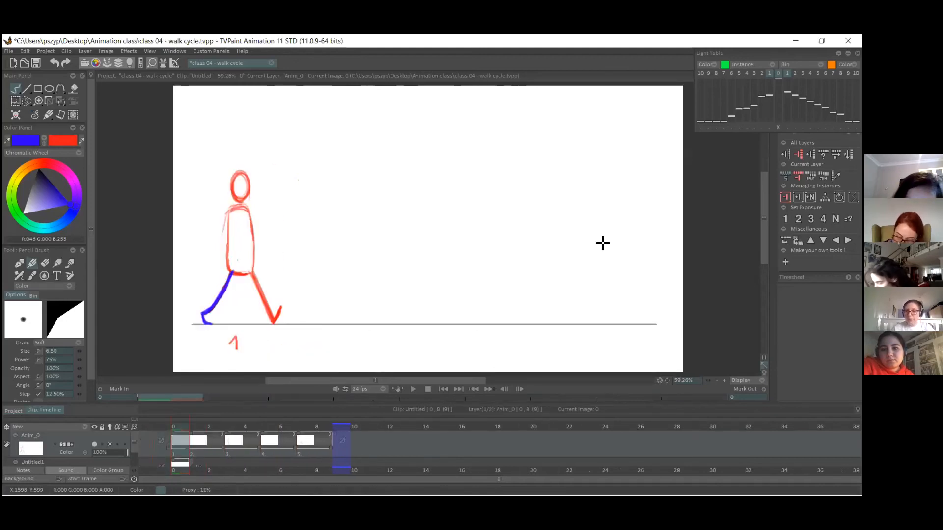
key(ctrl+z)
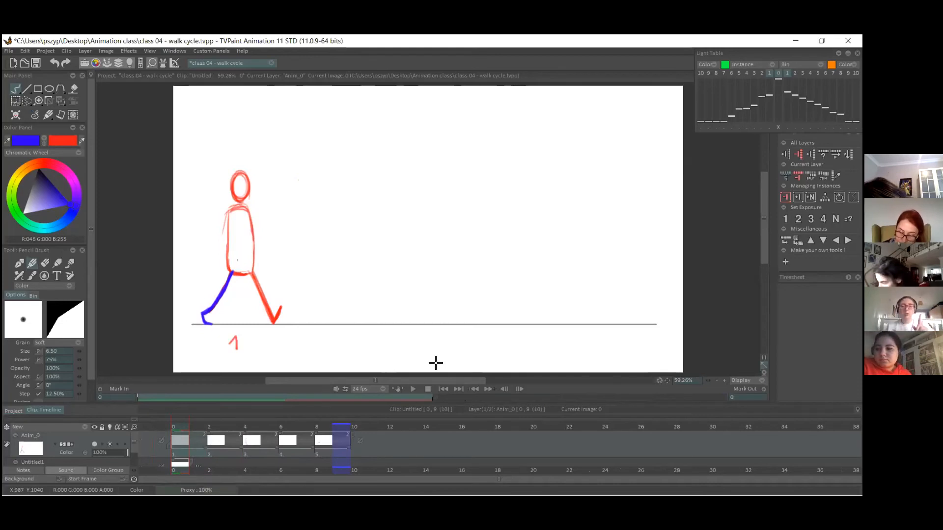
On the blank image between pose 1 and the passing pose, draw the torso and bent front leg in red, foot flat on the ground.
mouse_move(215, 427)
mouse_down()
mouse_move(203, 427)
mouse_move(214, 426)
mouse_up()
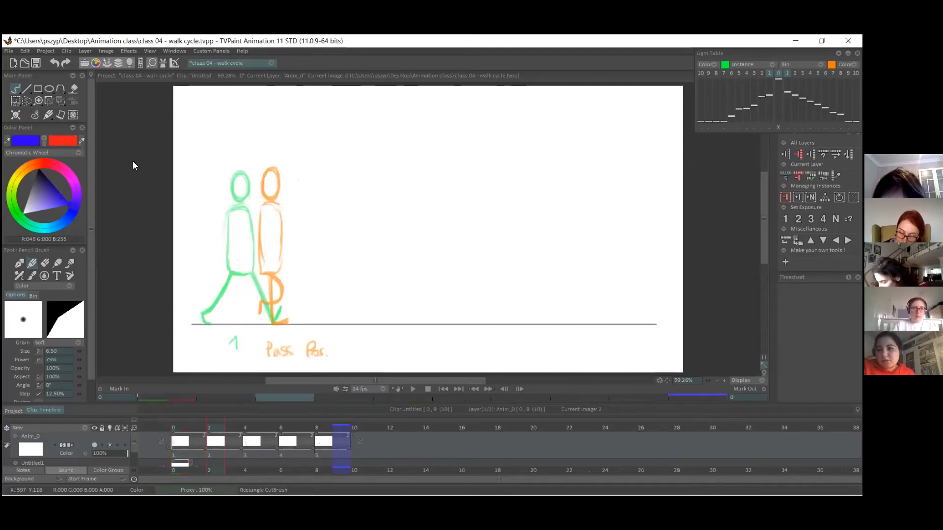
click(45, 144)
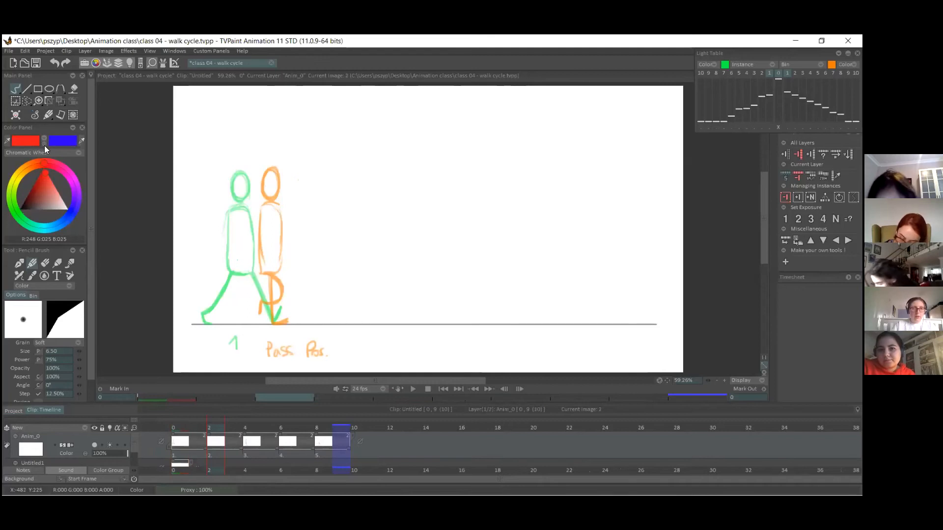
click(44, 144)
click(44, 144)
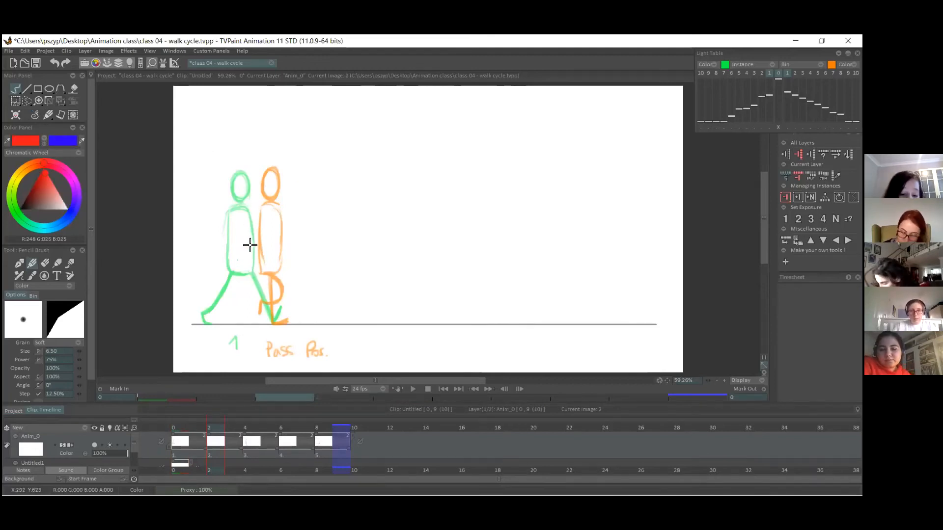
drag(245, 211, 242, 273)
key(ctrl+z)
mouse_move(243, 211)
mouse_down()
mouse_move(239, 278)
mouse_move(258, 275)
mouse_move(262, 221)
mouse_move(266, 286)
mouse_move(259, 279)
mouse_move(272, 310)
mouse_up()
key(ctrl+z)
mouse_move(257, 277)
mouse_down()
mouse_move(273, 297)
mouse_move(272, 324)
mouse_move(292, 324)
mouse_up()
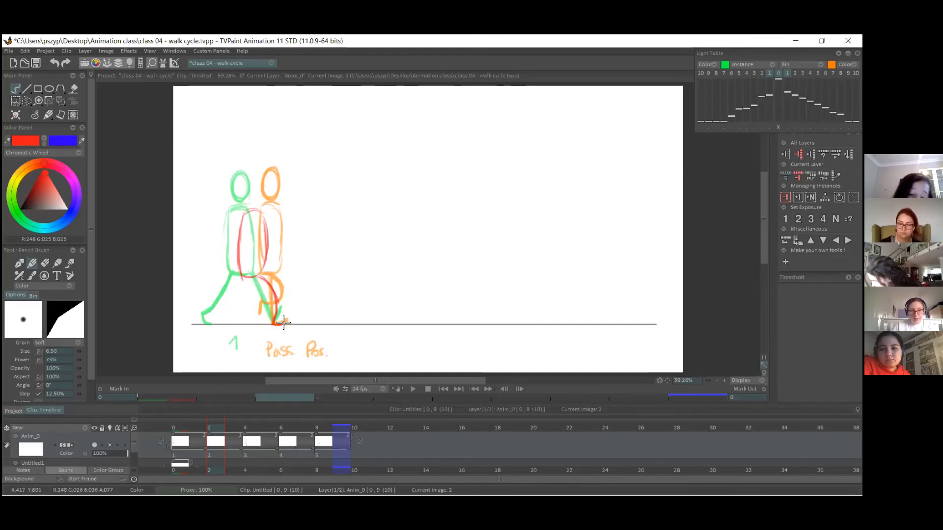
drag(260, 276, 272, 322)
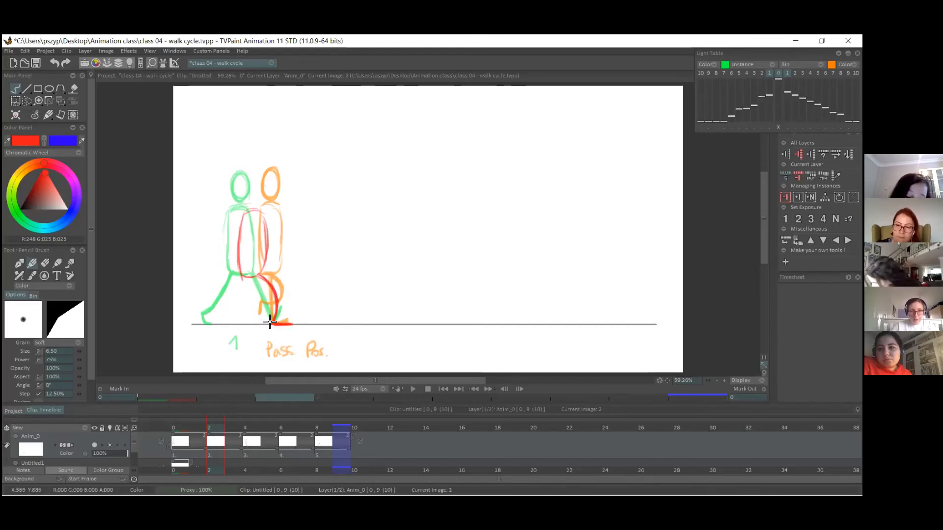
Reinforce this in-between's red torso outline and add its head, slightly lower than the neighbouring heads.
drag(242, 277, 262, 272)
drag(249, 209, 262, 272)
mouse_move(252, 185)
mouse_down()
mouse_move(263, 186)
mouse_move(255, 205)
mouse_up()
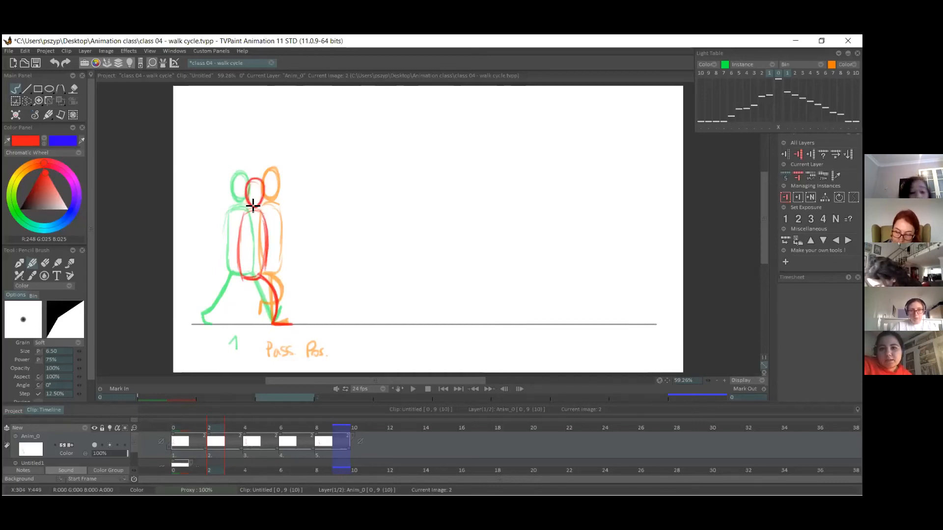
Draw the in-between's bent trailing leg in blue with the toe on the ground, and scrub through the drawings to check the motion.
click(45, 144)
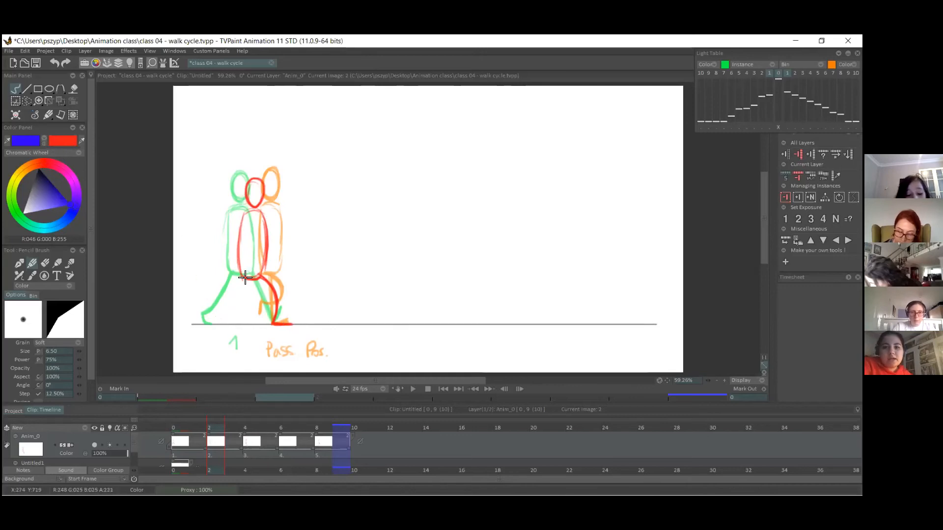
mouse_move(241, 277)
mouse_down()
mouse_move(208, 322)
mouse_move(226, 305)
mouse_move(217, 308)
mouse_up()
drag(216, 307, 245, 277)
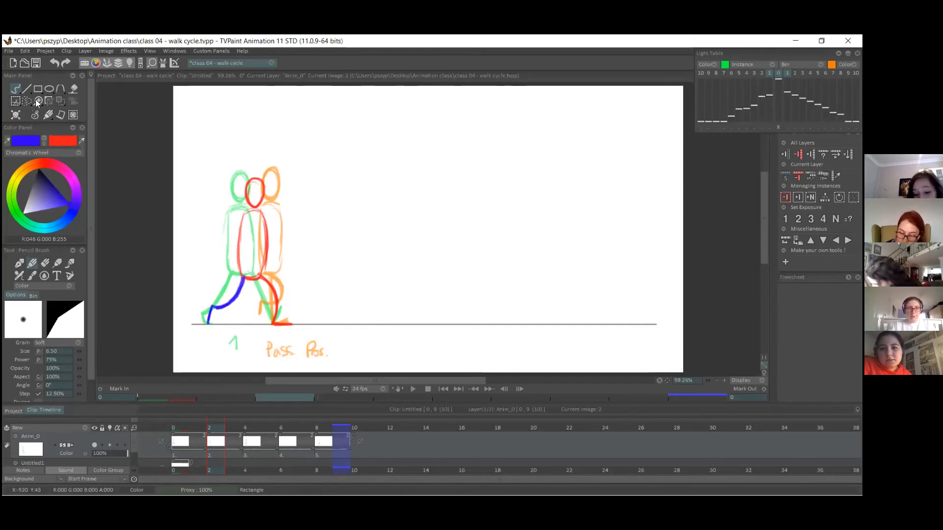
click(181, 428)
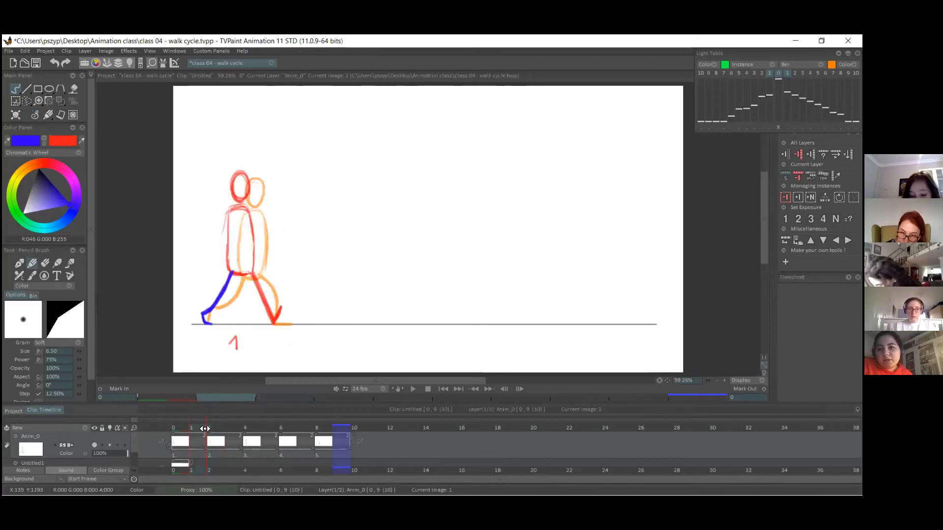
mouse_move(180, 427)
mouse_down()
mouse_move(297, 425)
mouse_move(268, 425)
mouse_move(285, 427)
mouse_up()
mouse_move(223, 426)
mouse_down()
mouse_move(194, 428)
mouse_move(236, 430)
mouse_up()
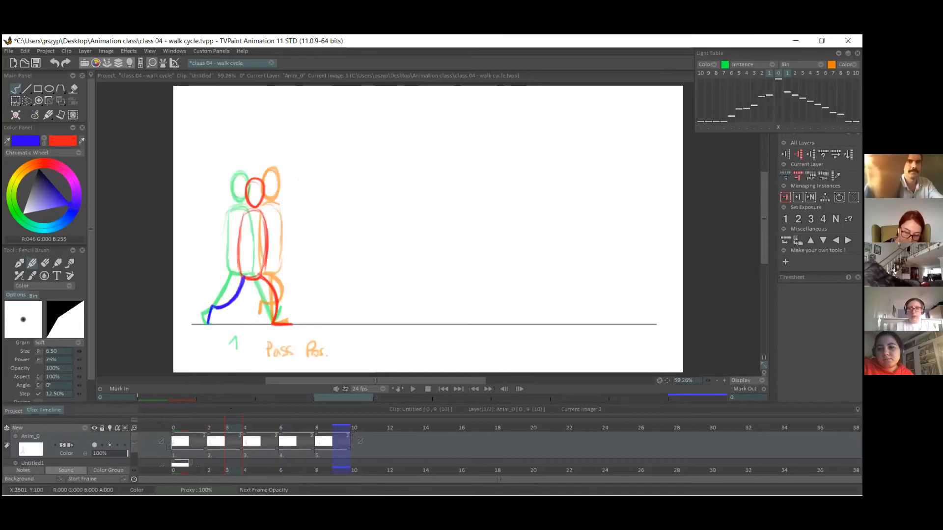
Insert another blank two-frame image just before the passing pose and make it the current drawing.
key(Insert)
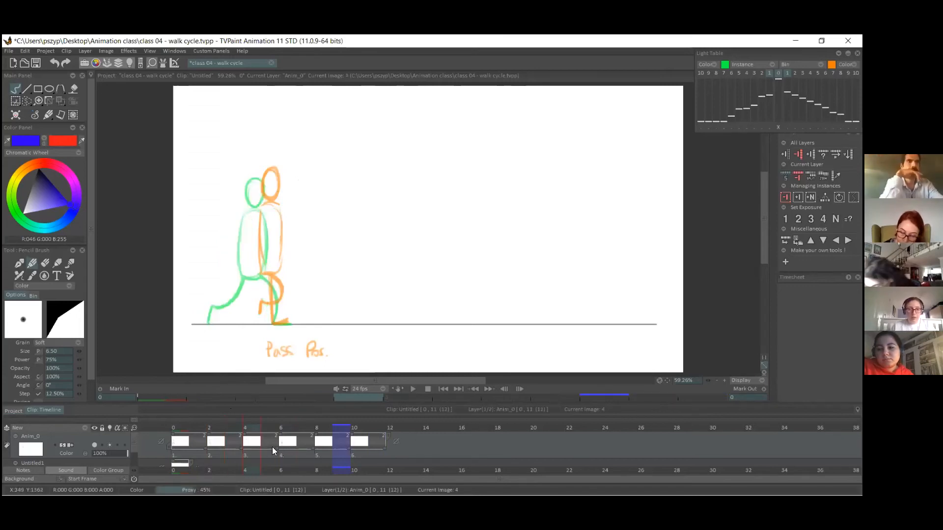
key(Left)
key(Left)
click(257, 452)
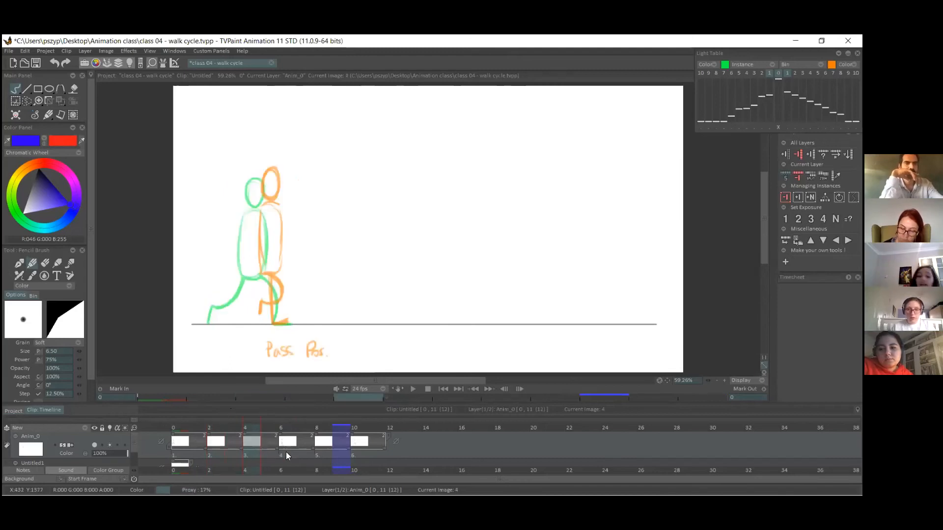
click(284, 454)
click(250, 453)
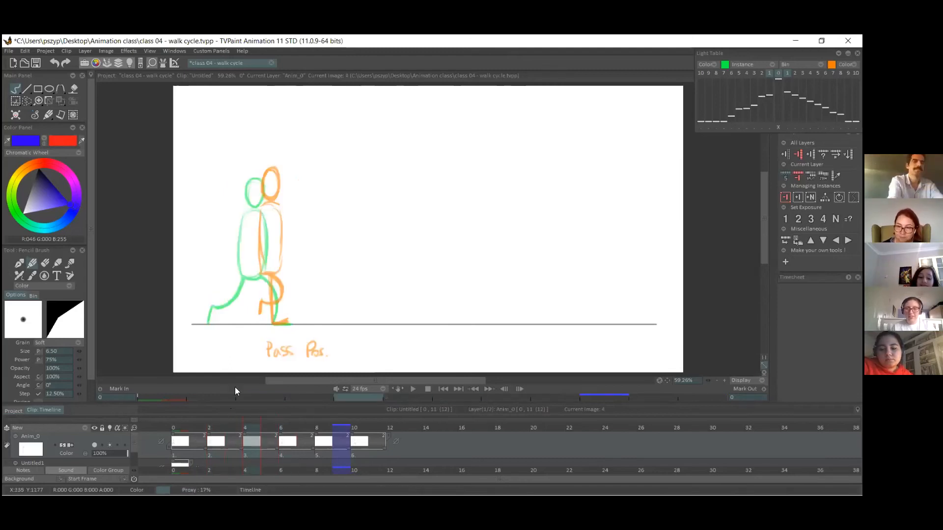
Draw the new in-between's head, torso and nearly straight supporting leg in red, midway between the neighbouring poses.
click(44, 141)
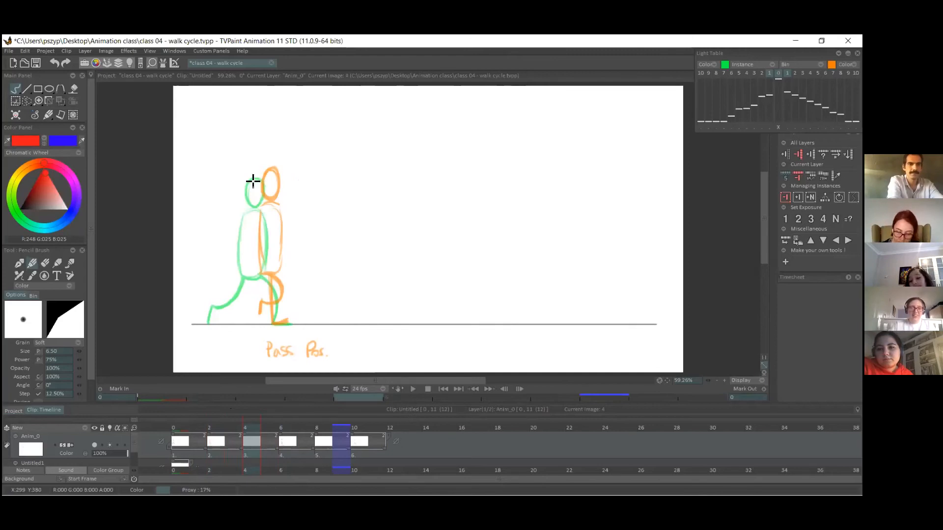
mouse_move(264, 177)
mouse_down()
mouse_move(255, 199)
mouse_move(255, 173)
mouse_up()
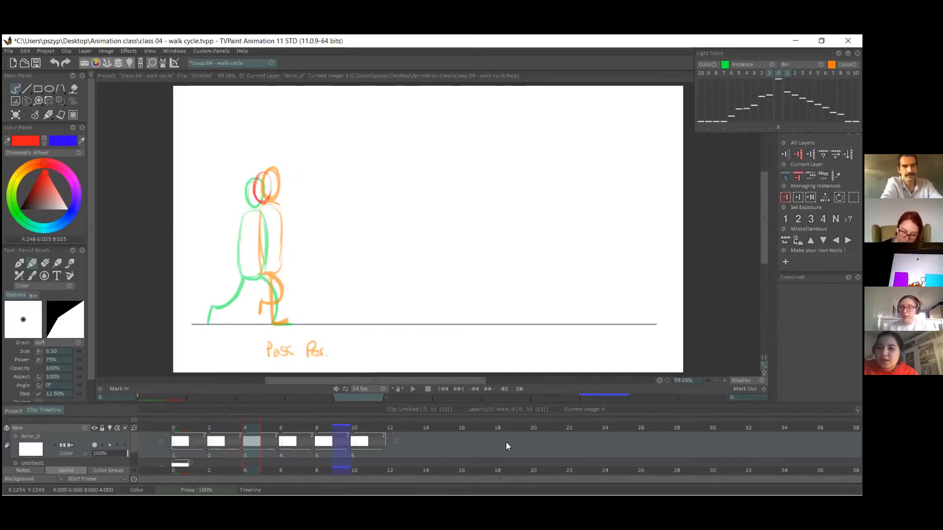
mouse_move(257, 177)
mouse_down()
mouse_move(269, 175)
mouse_move(260, 199)
mouse_move(271, 185)
mouse_move(248, 240)
mouse_move(255, 278)
mouse_move(271, 216)
mouse_up()
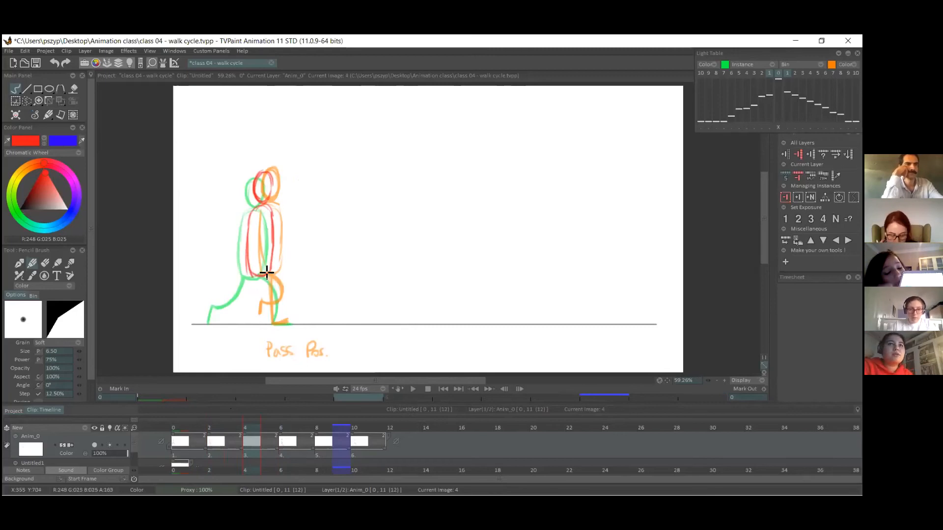
mouse_move(270, 281)
mouse_down()
mouse_move(270, 322)
mouse_move(287, 326)
mouse_up()
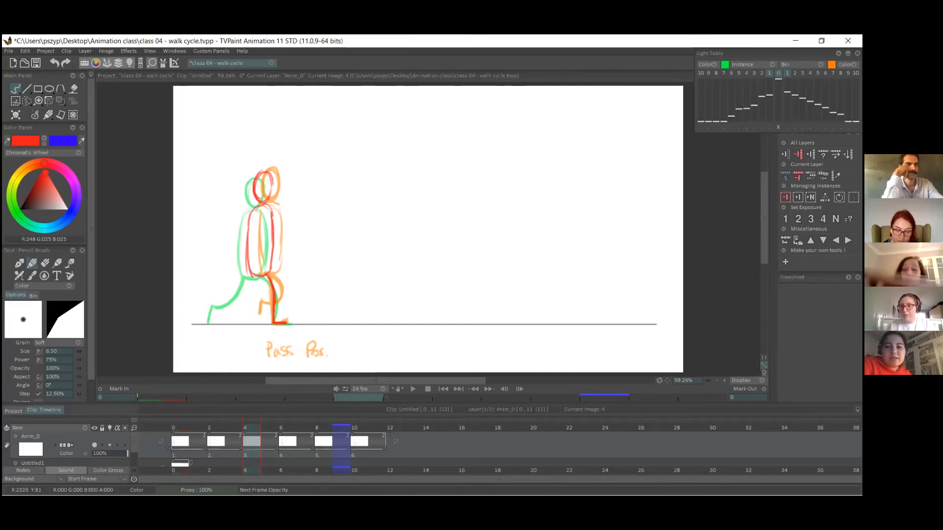
Draw the new in-between's trailing leg in blue, with the knee bent and the foot lifted behind, redoing strokes until it fits.
click(44, 141)
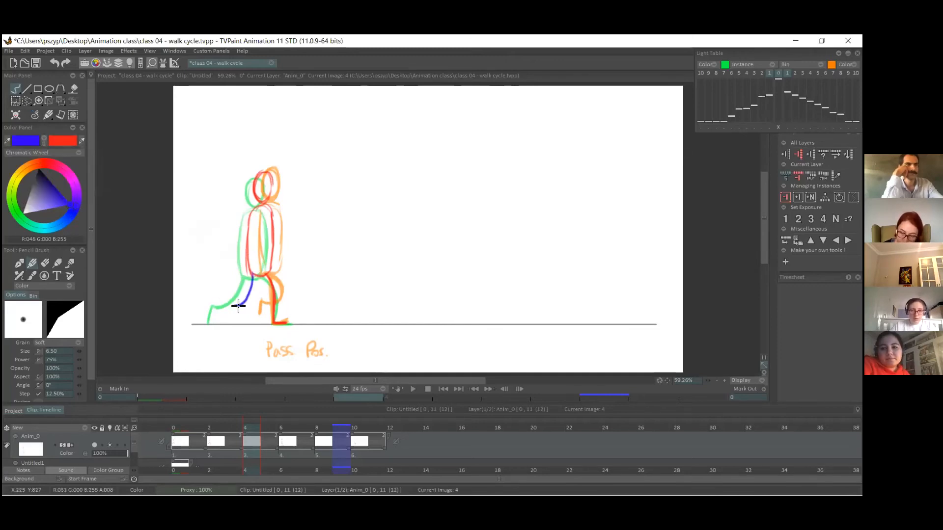
drag(251, 272, 227, 304)
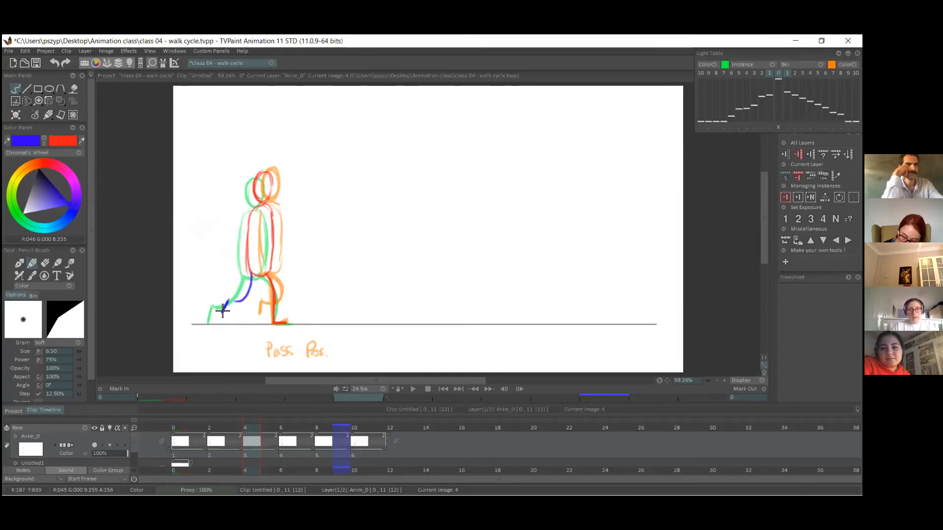
key(ctrl+z)
mouse_move(253, 274)
mouse_down()
mouse_move(255, 301)
mouse_move(241, 300)
mouse_move(255, 299)
mouse_move(235, 305)
mouse_up()
key(ctrl+z)
key(ctrl+z)
drag(256, 272, 237, 303)
key(ctrl+z)
mouse_move(251, 272)
mouse_down()
mouse_move(245, 299)
mouse_move(225, 312)
mouse_up()
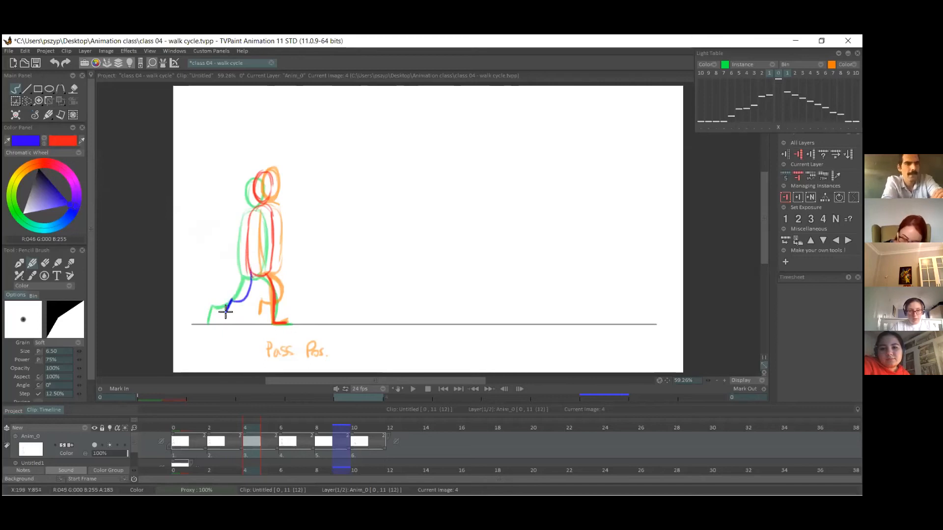
key(ctrl+z)
mouse_move(252, 274)
mouse_down()
mouse_move(229, 310)
mouse_move(246, 300)
mouse_up()
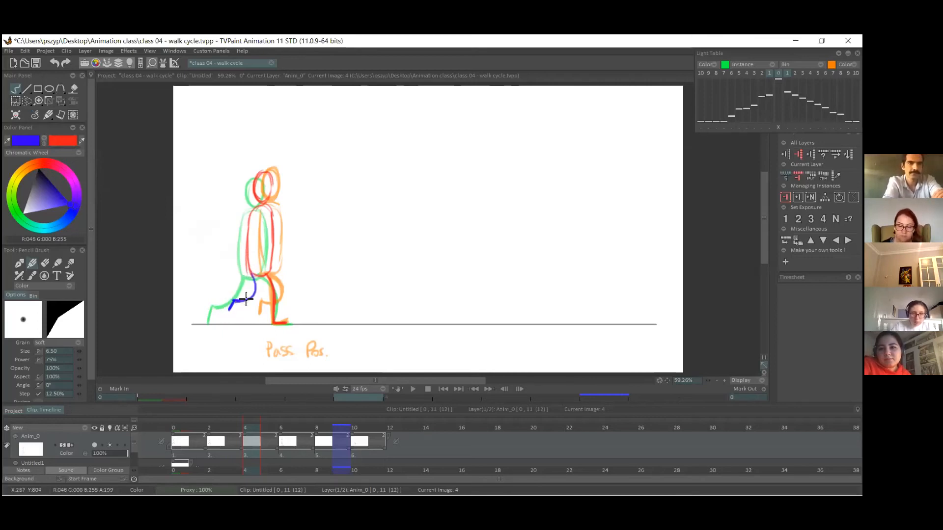
On the blank image between the passing pose and pose 9, draw the head and torso in red midway between the two figures.
mouse_move(195, 430)
mouse_down()
mouse_move(291, 423)
mouse_move(176, 424)
mouse_move(317, 417)
mouse_up()
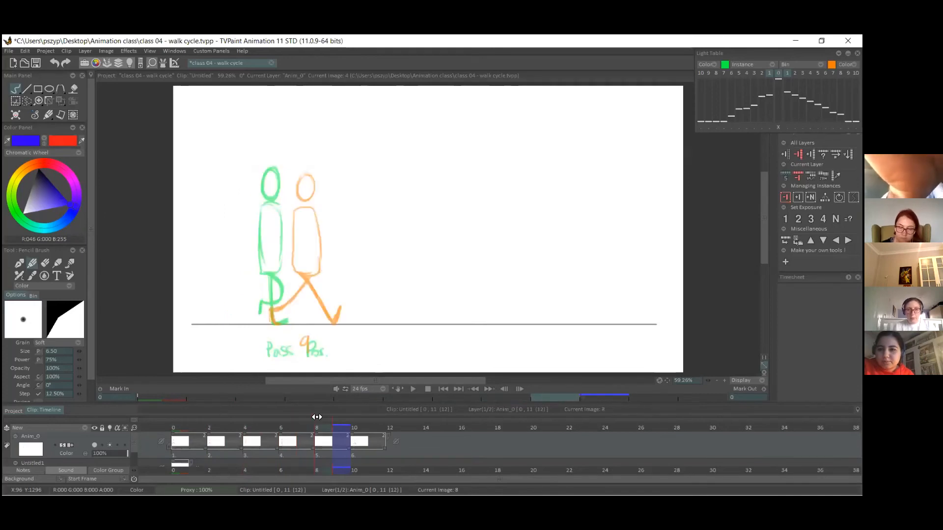
key(x)
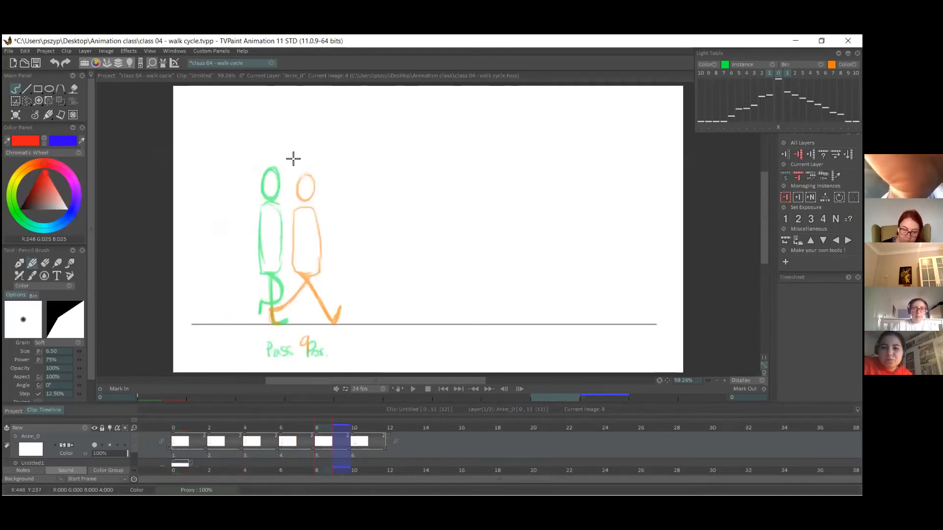
mouse_move(290, 200)
mouse_down()
mouse_move(278, 271)
mouse_move(301, 268)
mouse_move(300, 206)
mouse_move(305, 264)
mouse_up()
key(ctrl+z)
key(ctrl+z)
key(ctrl+z)
key(ctrl+z)
key(ctrl+z)
key(ctrl+z)
key(ctrl+z)
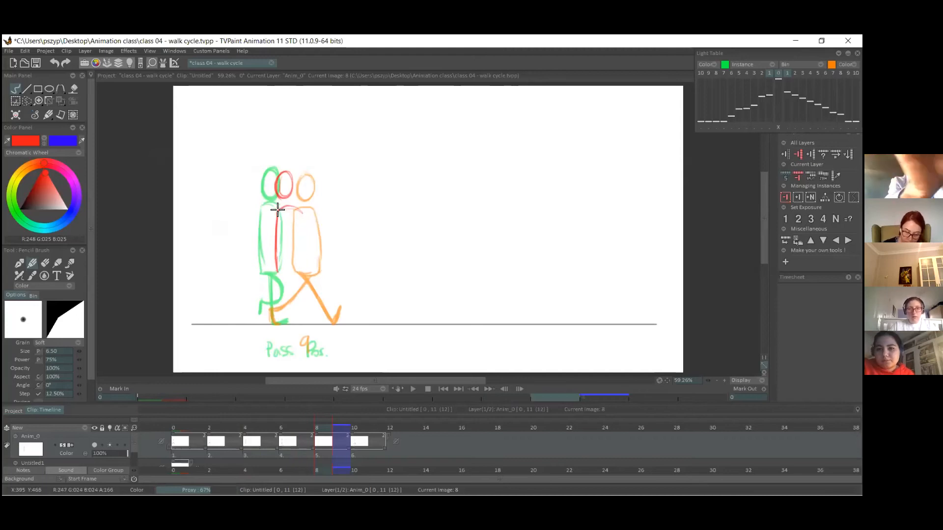
mouse_move(294, 209)
mouse_down()
mouse_move(272, 254)
mouse_move(273, 270)
mouse_move(290, 271)
mouse_up()
mouse_move(294, 214)
mouse_down()
mouse_move(290, 271)
mouse_move(295, 221)
mouse_up()
Draw this in-between's supporting leg in red with the foot flat, and its forward-swinging bent leg in blue with the foot lifted.
drag(279, 273, 273, 321)
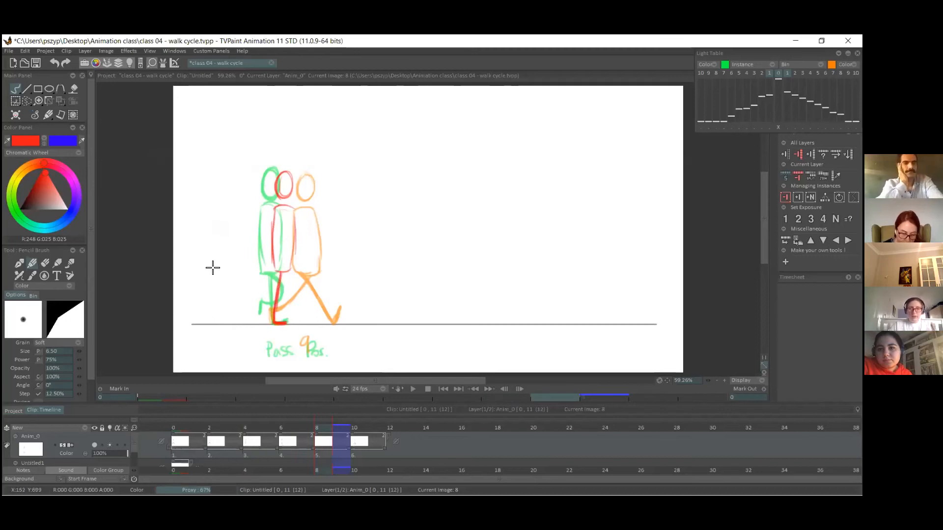
key(x)
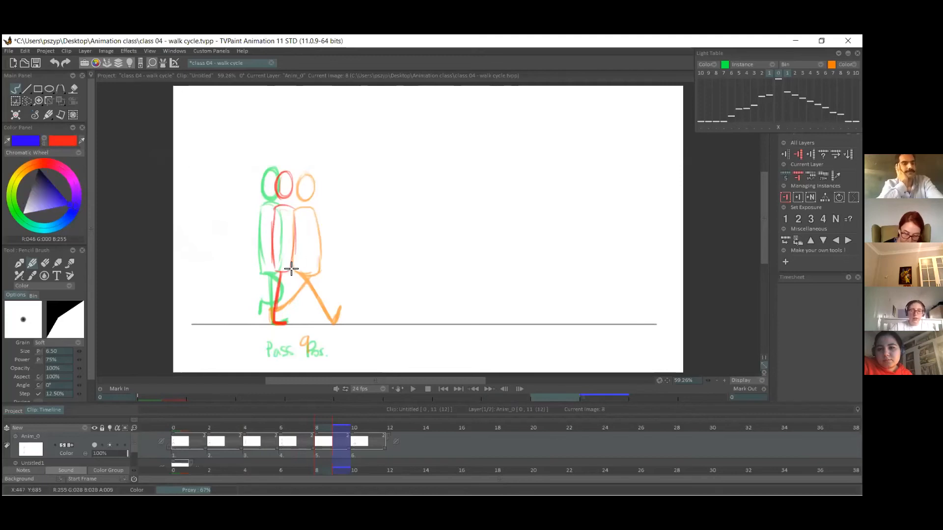
drag(290, 273, 312, 298)
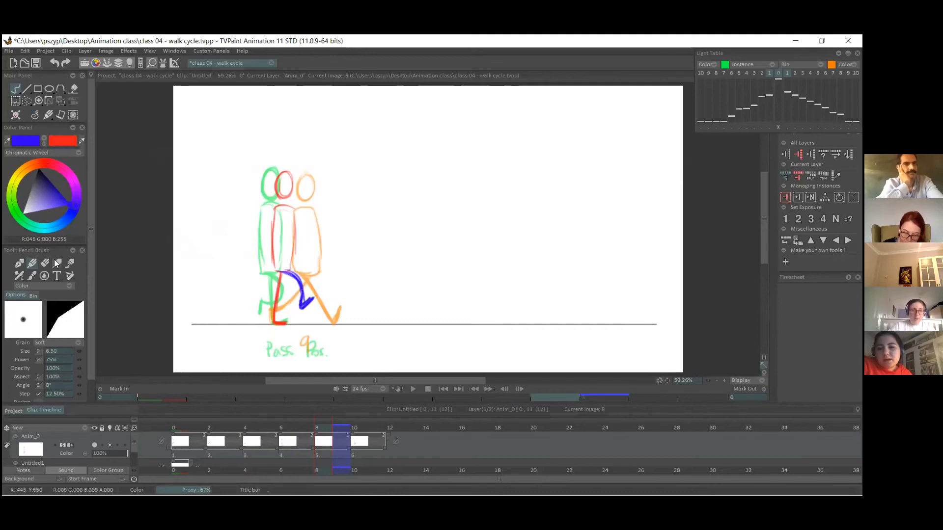
key(e)
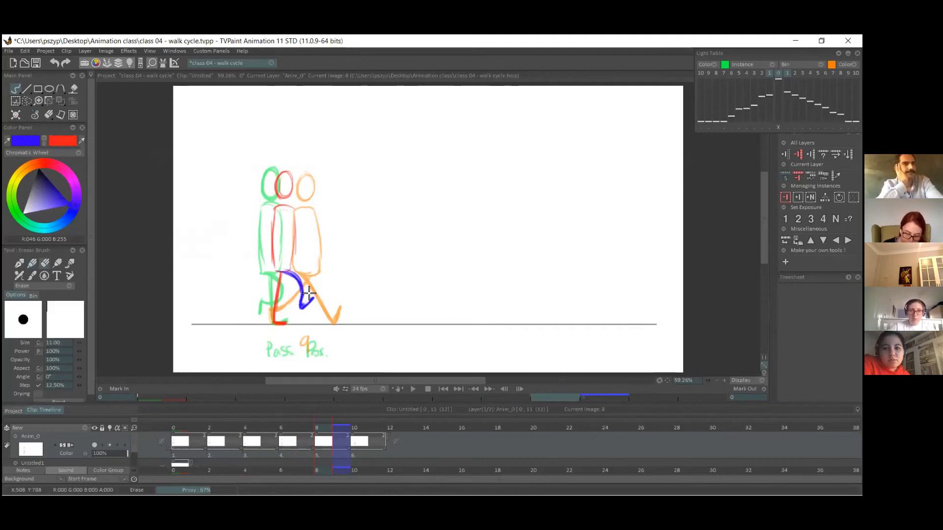
click(20, 263)
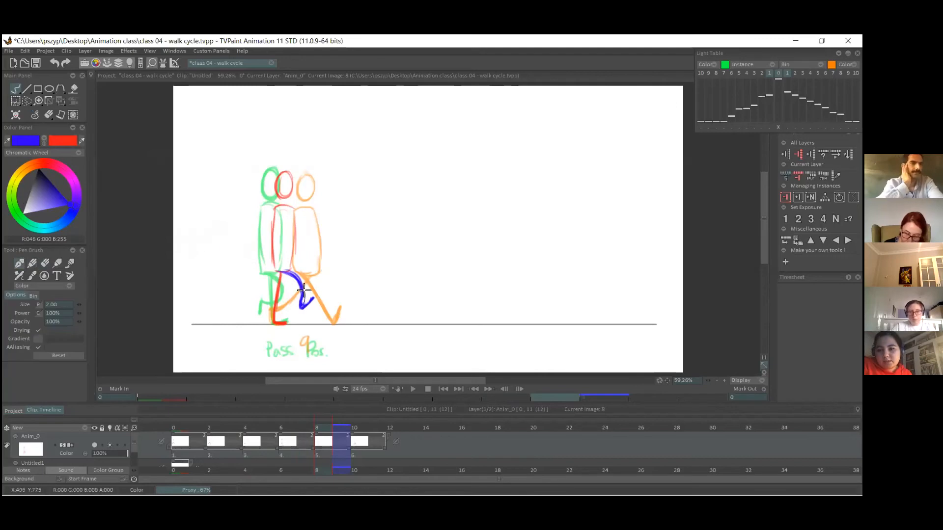
click(32, 264)
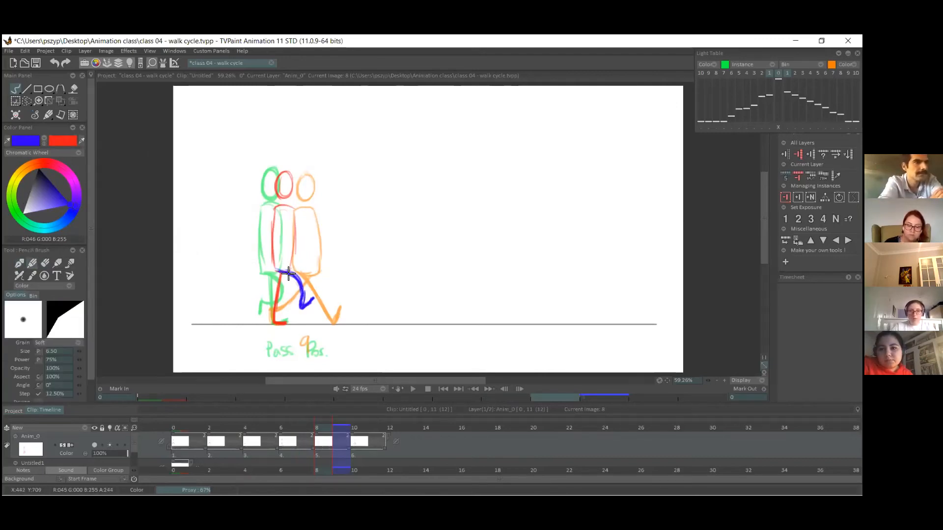
Step between pose 9 and the preceding in-between to compare the two drawings.
click(361, 427)
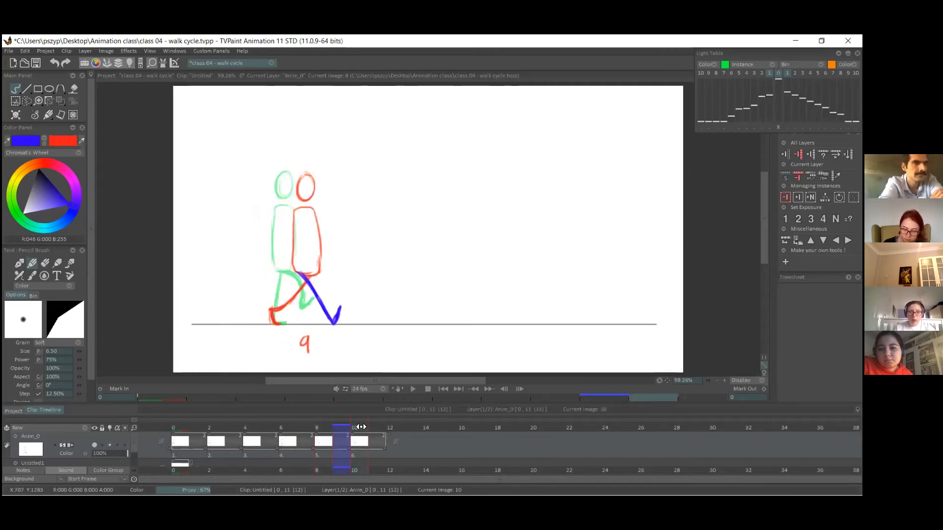
mouse_move(345, 427)
mouse_down()
mouse_move(175, 421)
mouse_move(341, 417)
mouse_up()
key(Right)
key(Right)
key(Right)
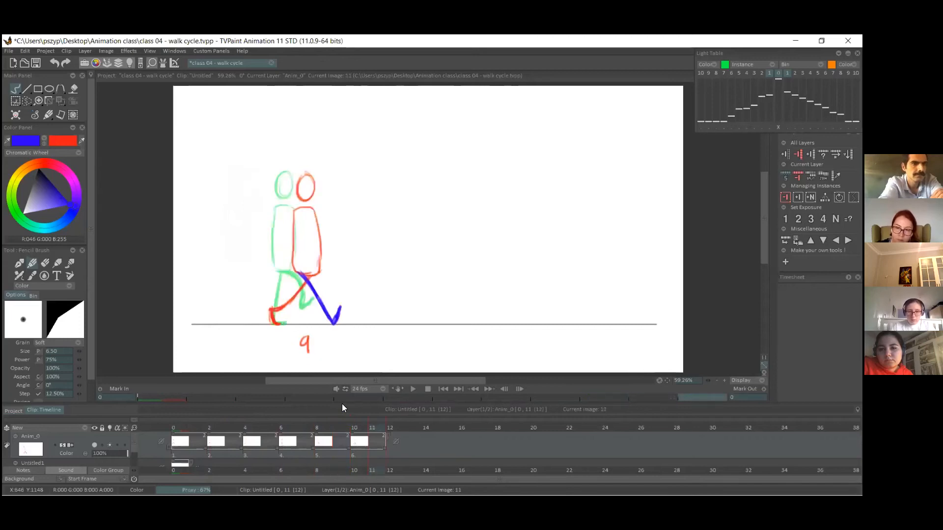
click(335, 427)
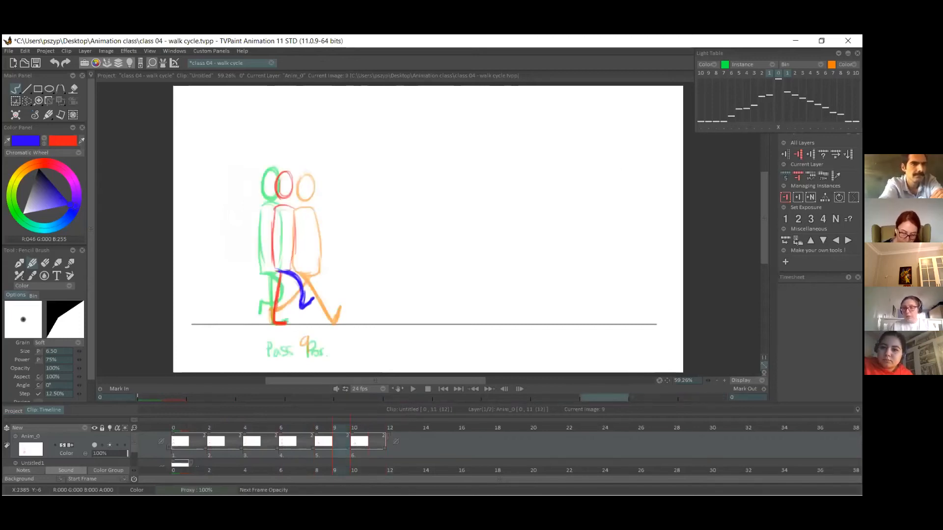
Insert a blank two-frame image before pose 9 and draw its head and torso in red midway between the neighbouring figures, redoing the front line.
click(798, 197)
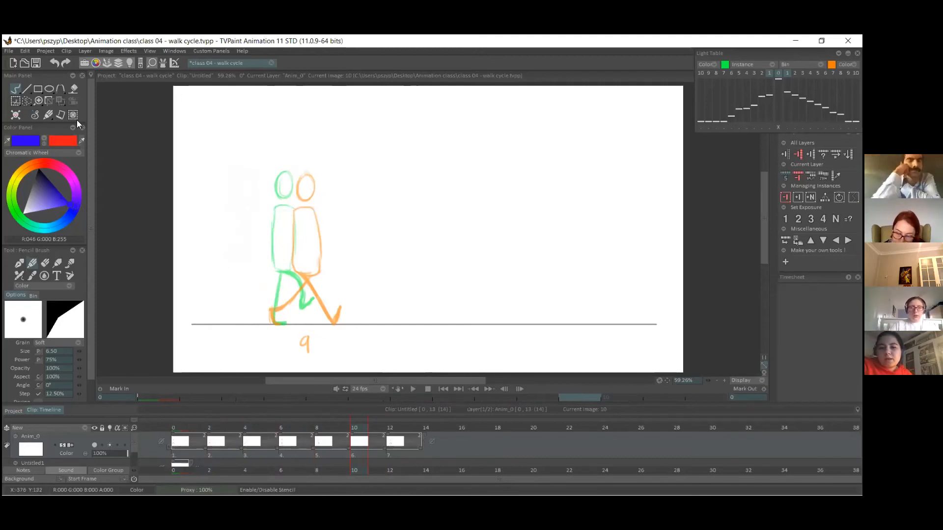
click(44, 141)
mouse_move(289, 179)
mouse_down()
mouse_move(303, 197)
mouse_move(295, 178)
mouse_move(286, 206)
mouse_move(284, 267)
mouse_move(308, 275)
mouse_up()
drag(305, 215, 310, 274)
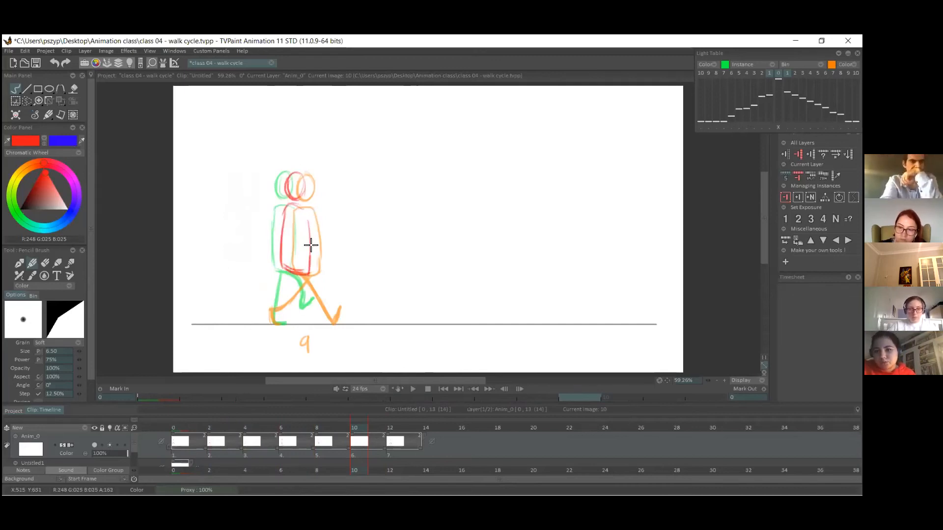
key(ctrl+z)
drag(299, 206, 308, 273)
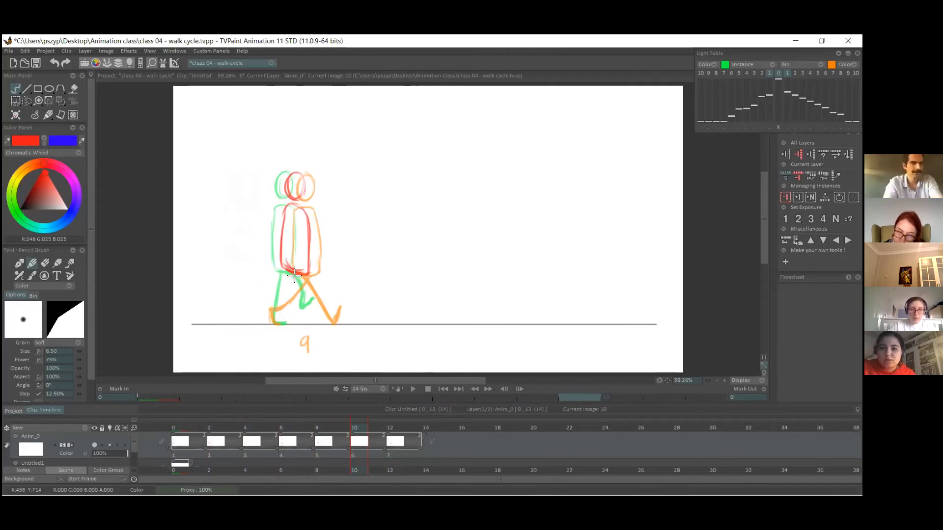
Draw this in-between's trailing supporting leg in red and its forward-reaching leg in blue with the foot off the ground, redoing strokes until it fits.
drag(293, 276, 280, 322)
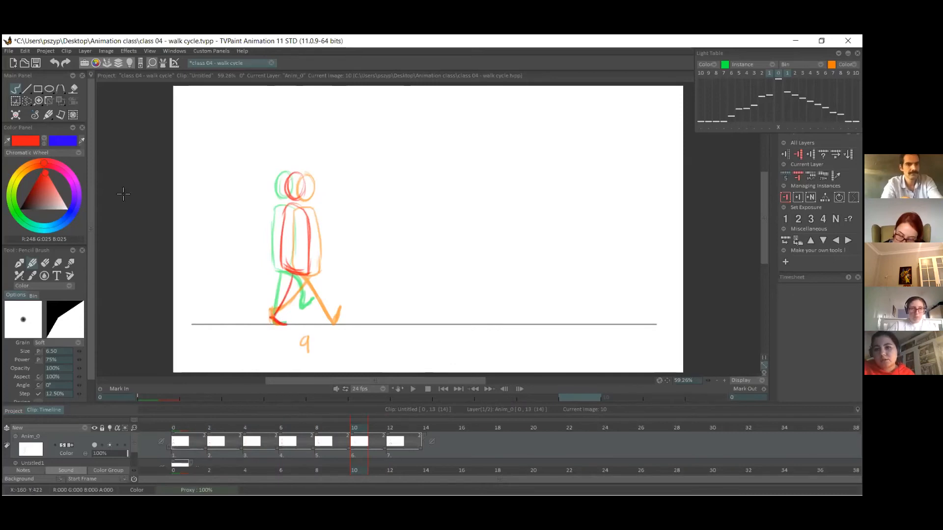
click(44, 141)
mouse_move(296, 271)
mouse_down()
mouse_move(314, 280)
mouse_move(320, 302)
mouse_up()
key(ctrl+z)
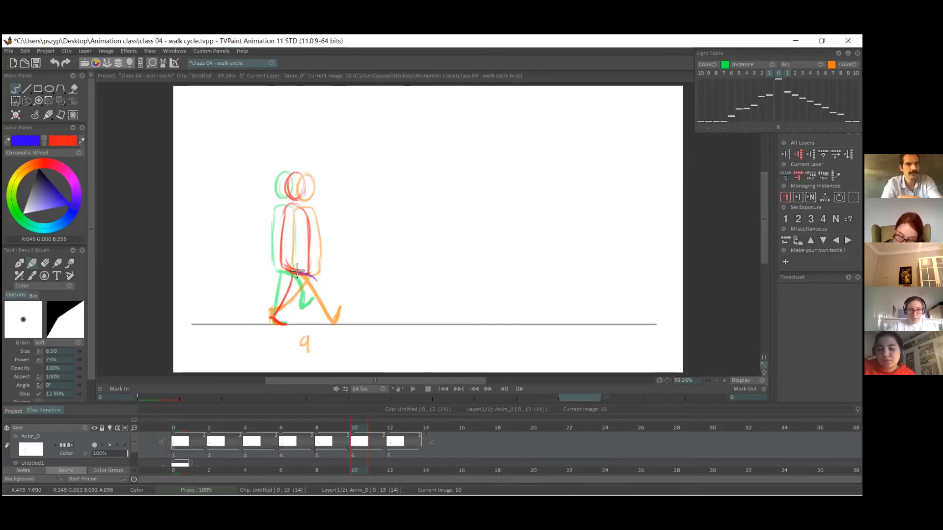
drag(297, 271, 322, 306)
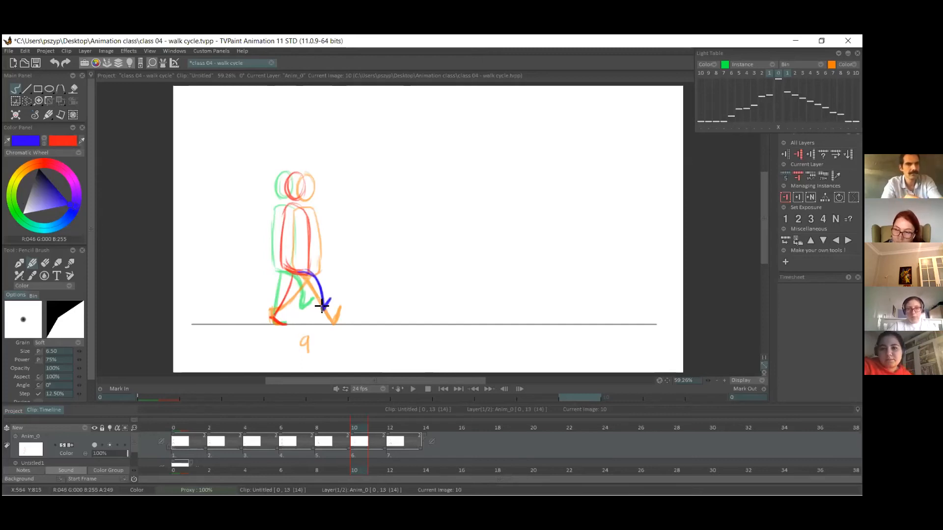
key(ctrl+z)
key(ctrl+z)
key(ctrl+z)
mouse_move(293, 270)
mouse_down()
mouse_move(324, 306)
mouse_move(328, 292)
mouse_up()
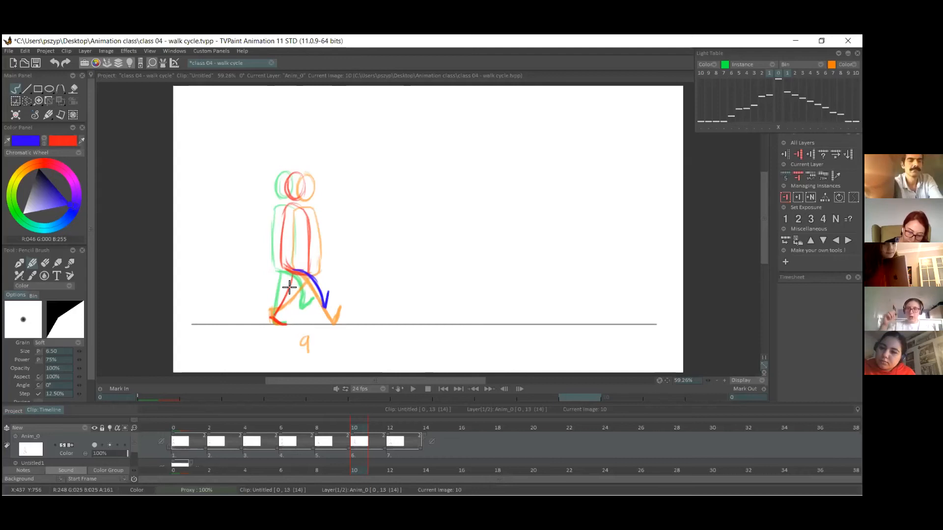
mouse_move(374, 193)
mouse_down()
mouse_move(410, 241)
mouse_move(408, 217)
mouse_move(427, 210)
mouse_up()
key(ctrl+z)
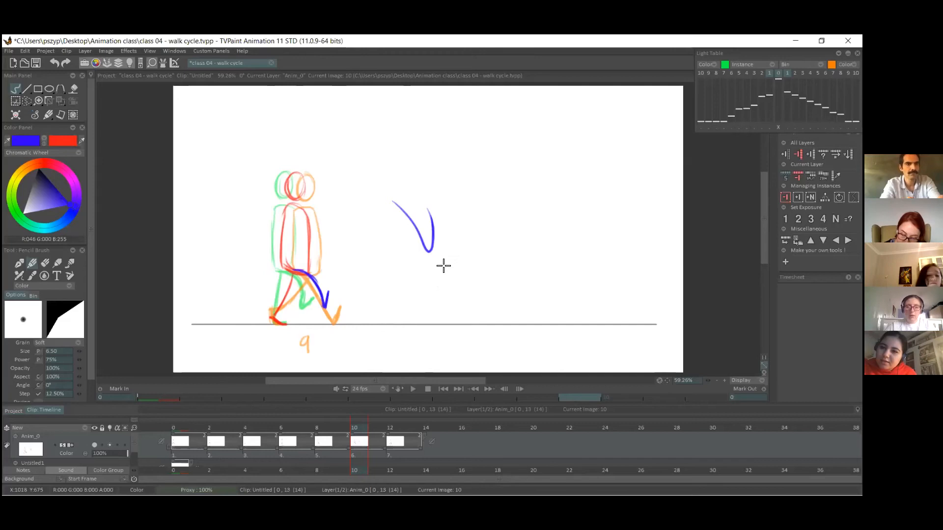
drag(429, 210, 432, 249)
drag(379, 198, 419, 249)
key(ctrl+z)
key(ctrl+z)
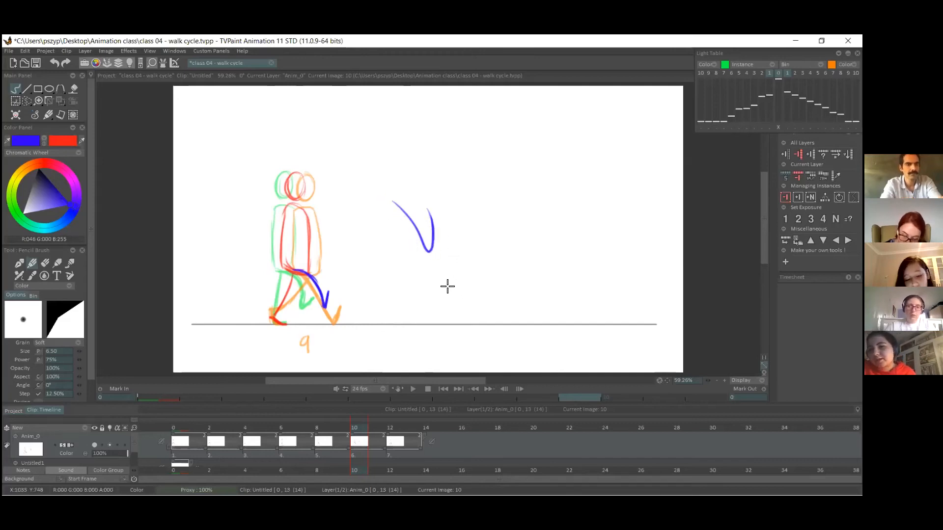
key(ctrl+z)
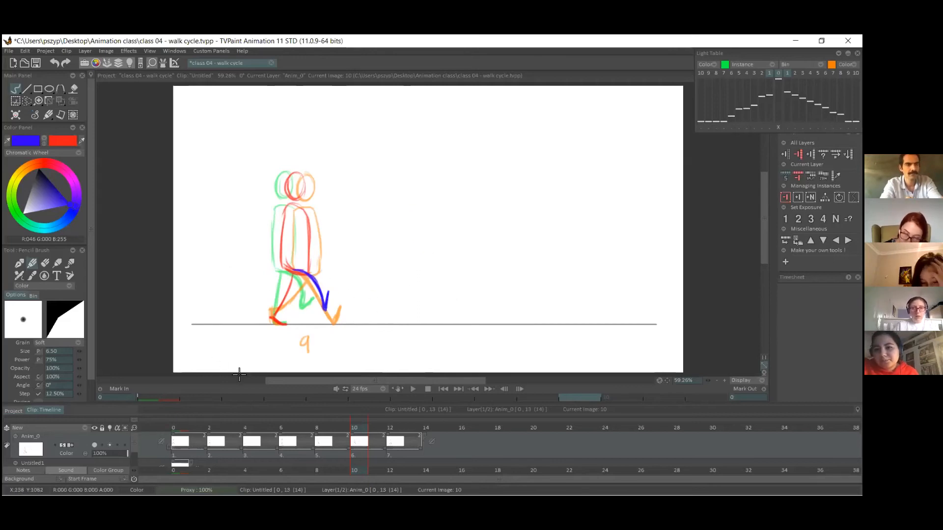
Erase the excess line at the blue leg's raised foot.
key(e)
mouse_move(326, 301)
mouse_down()
mouse_move(325, 312)
mouse_move(329, 292)
mouse_up()
key(e)
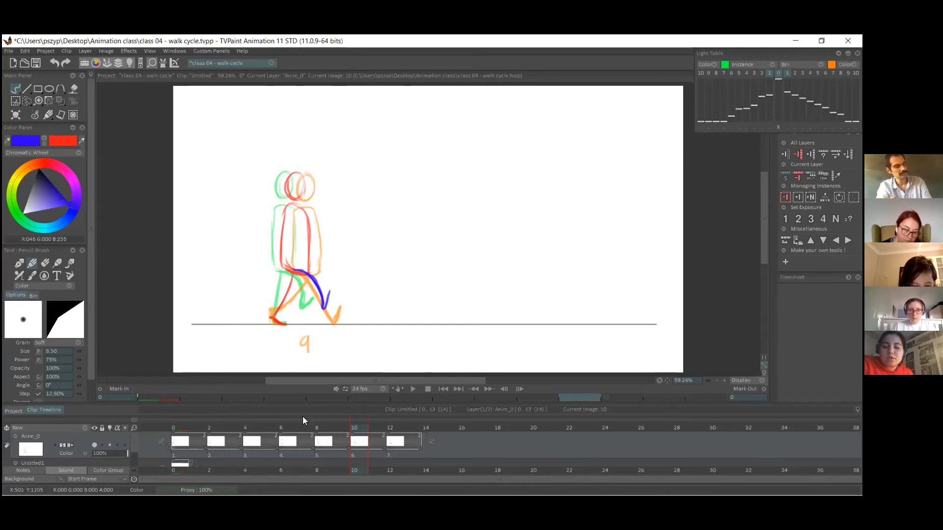
Play the walk animation from contact pose 1 to check the motion, and return to the first frame.
mouse_move(202, 417)
mouse_down()
mouse_move(192, 419)
mouse_move(280, 420)
mouse_move(179, 433)
mouse_up()
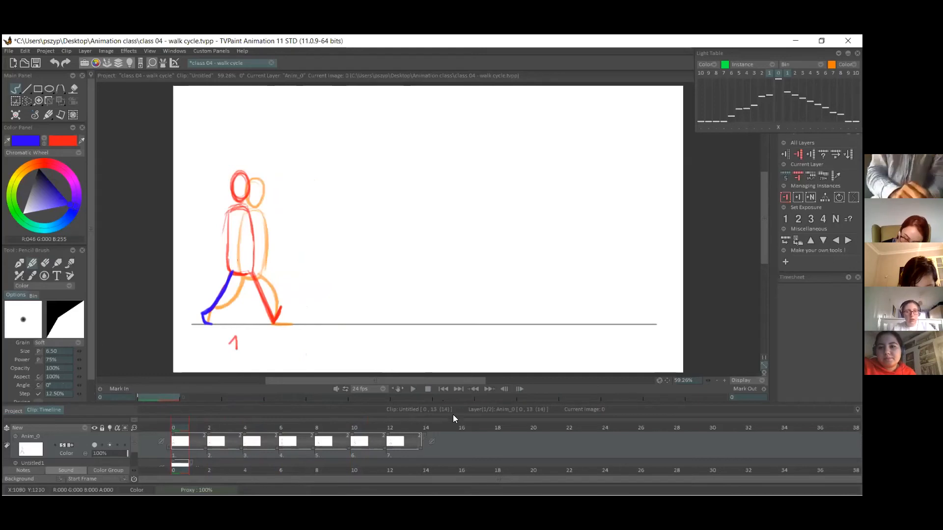
key(Return)
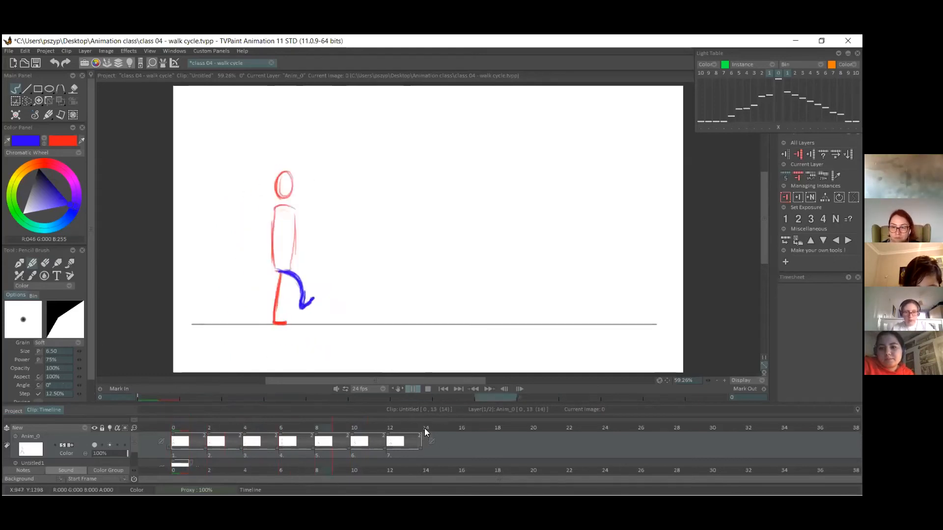
click(179, 427)
mouse_move(179, 427)
mouse_down()
mouse_move(408, 426)
mouse_move(176, 435)
mouse_move(422, 433)
mouse_move(191, 430)
mouse_move(411, 441)
mouse_move(162, 440)
mouse_up()
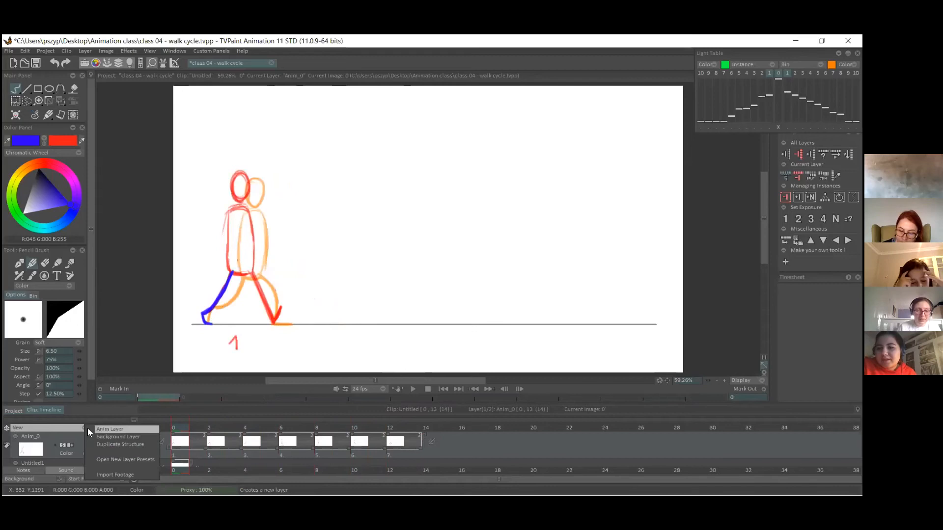
Add a new animation layer above the walk drawings, starting at the first frame.
click(87, 428)
scroll(134, 443, down, 1)
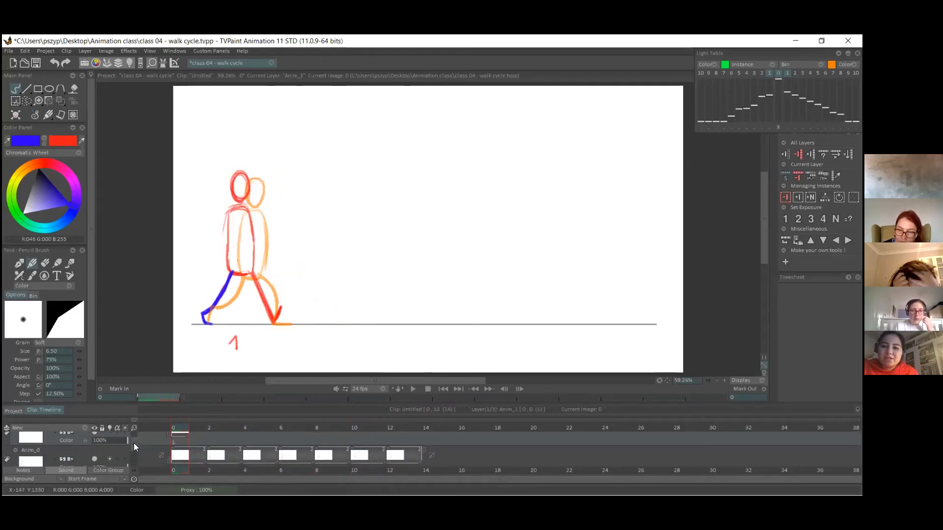
mouse_move(193, 428)
mouse_down()
mouse_move(409, 400)
mouse_move(140, 397)
mouse_up()
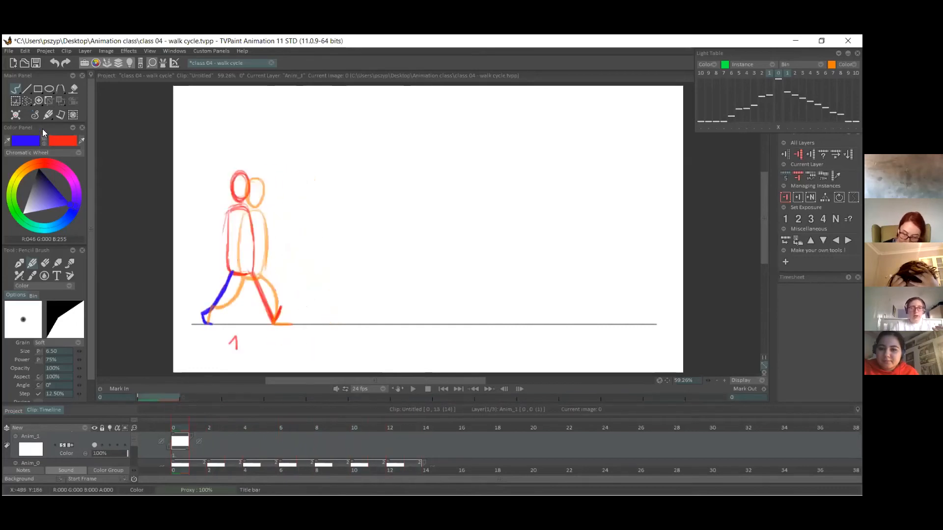
Set the two pen colours to bright green and magenta for the arms.
click(45, 143)
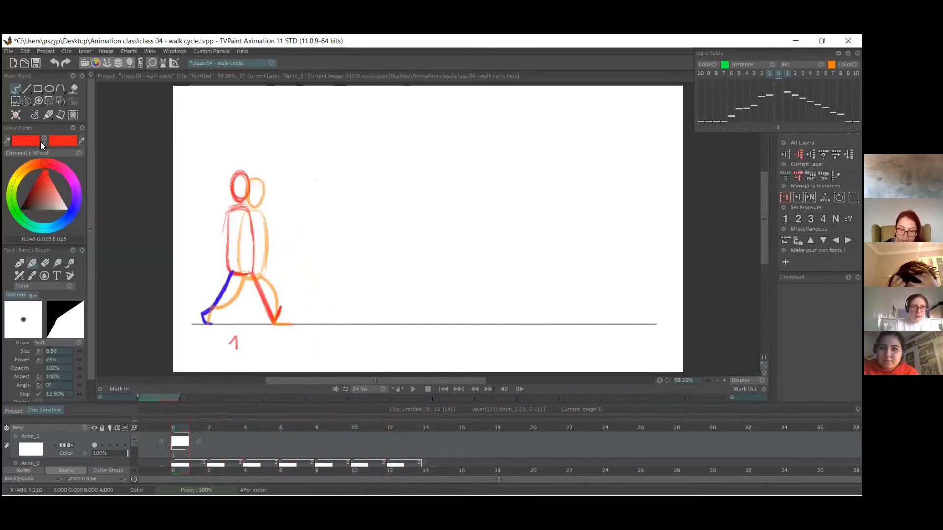
click(38, 166)
drag(15, 216, 15, 212)
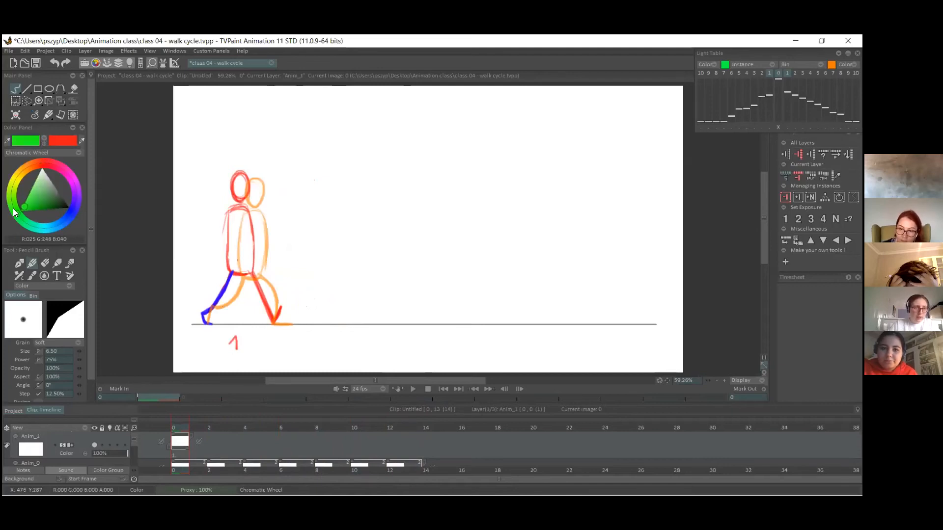
click(44, 138)
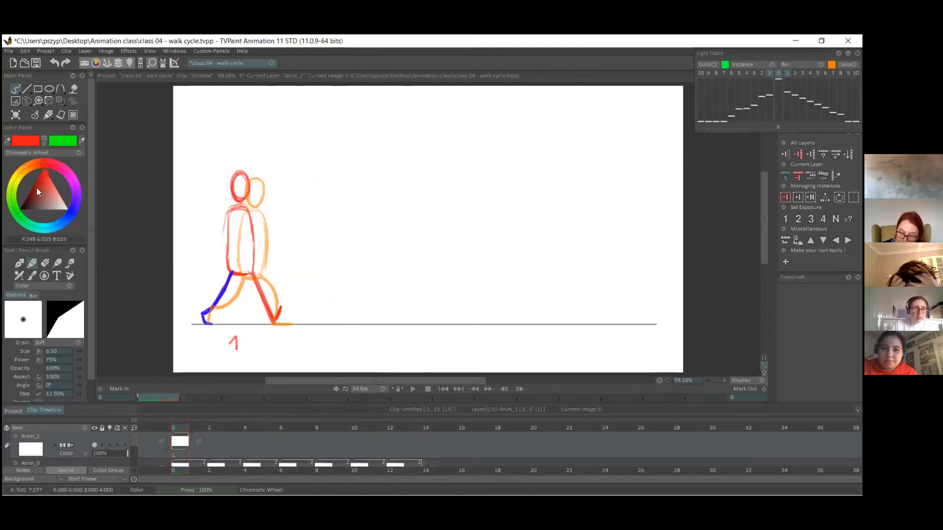
drag(43, 170, 67, 173)
click(67, 175)
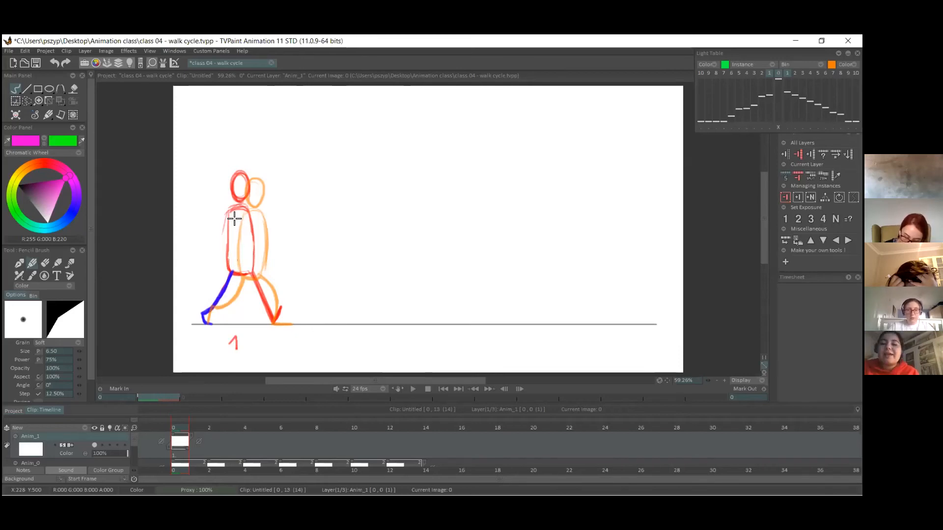
On pose 1, draw one arm in magenta swinging forward and the other in green swinging back, each with a small hand.
drag(229, 218, 264, 256)
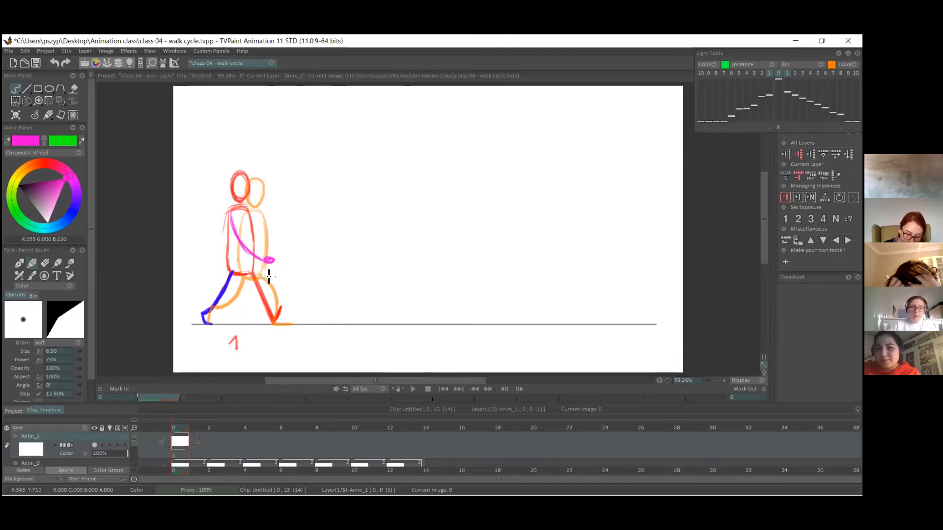
click(43, 141)
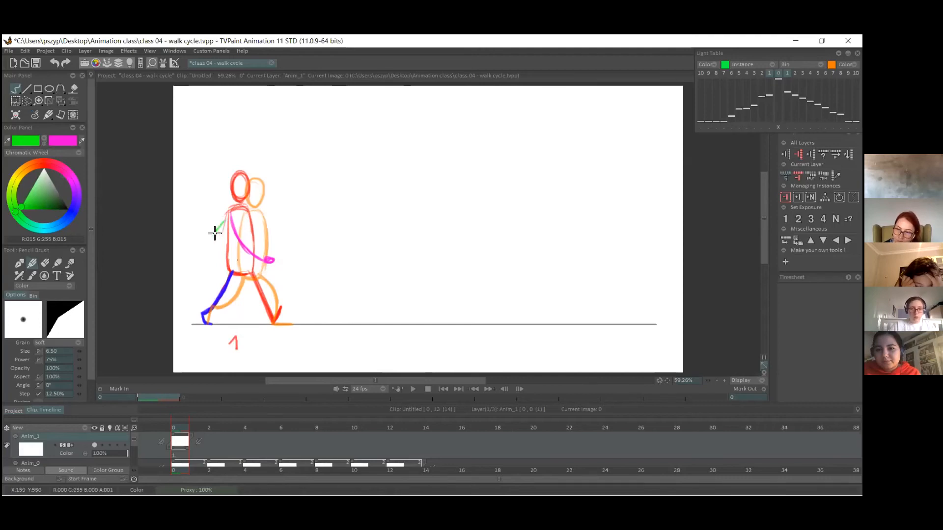
drag(229, 223, 209, 261)
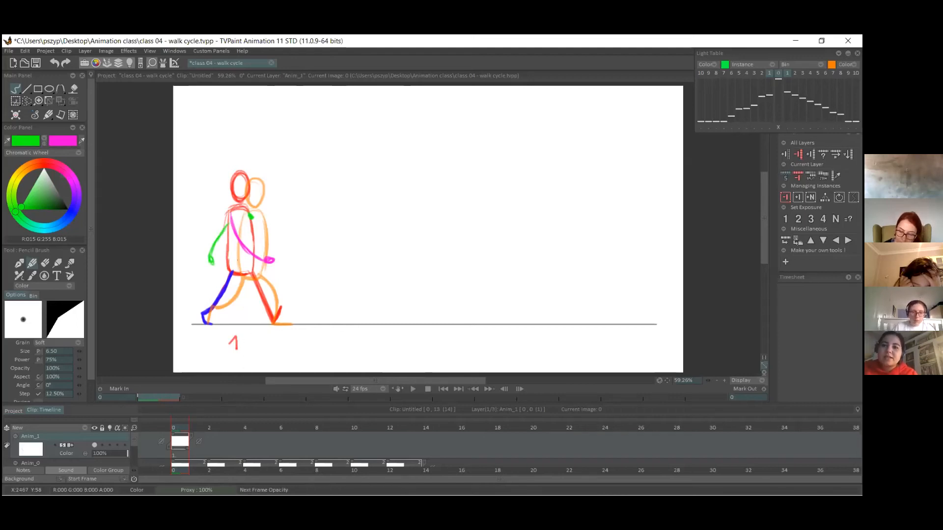
Extend the arm layer's exposure and add blank images at frames 2 and 4 to match the walk drawings' two-frame timing.
click(208, 427)
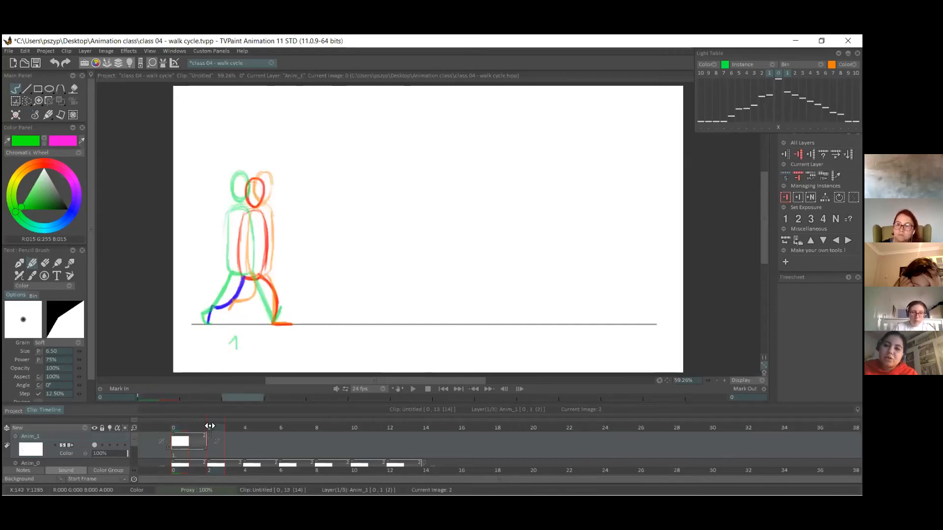
drag(208, 445, 222, 442)
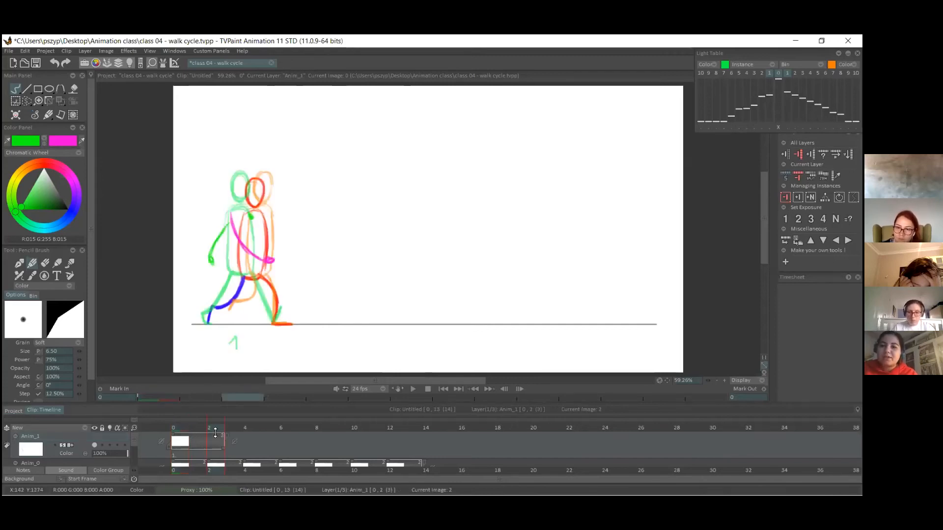
click(16, 116)
drag(223, 446, 259, 456)
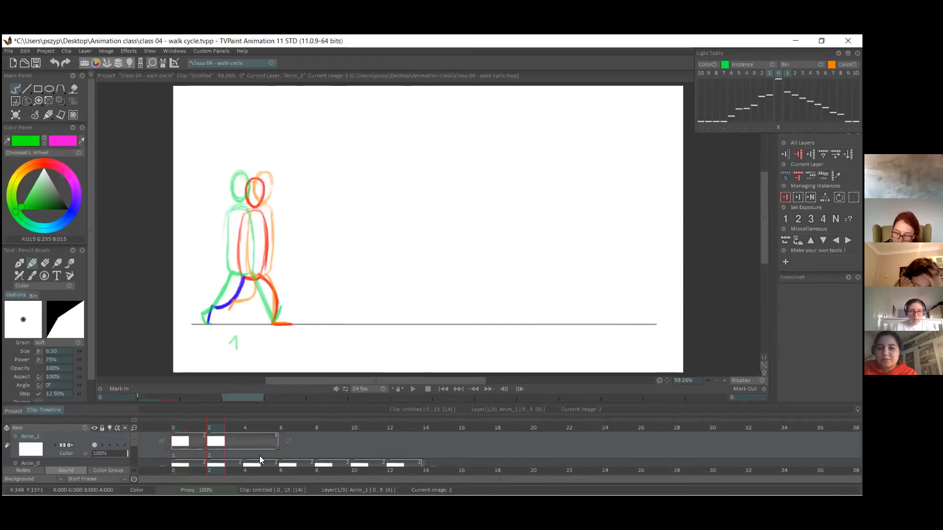
click(244, 433)
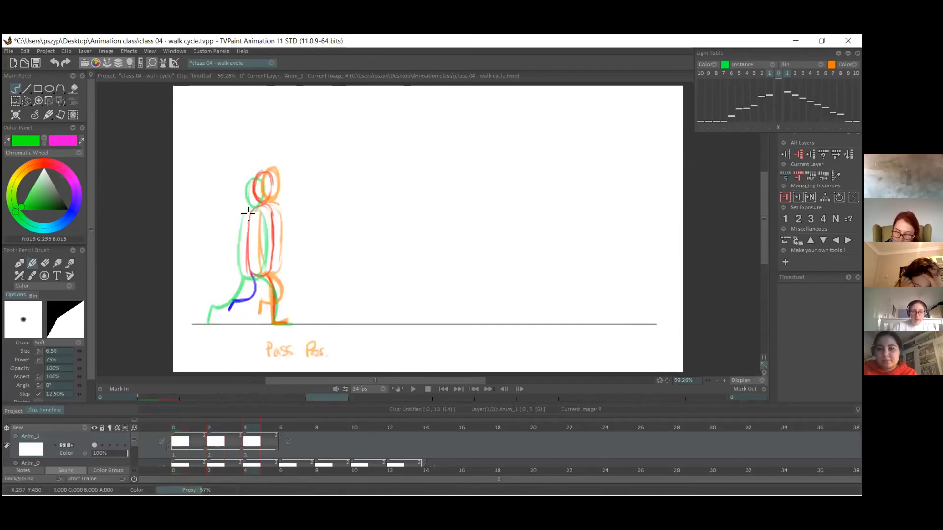
scroll(135, 448, down, 1)
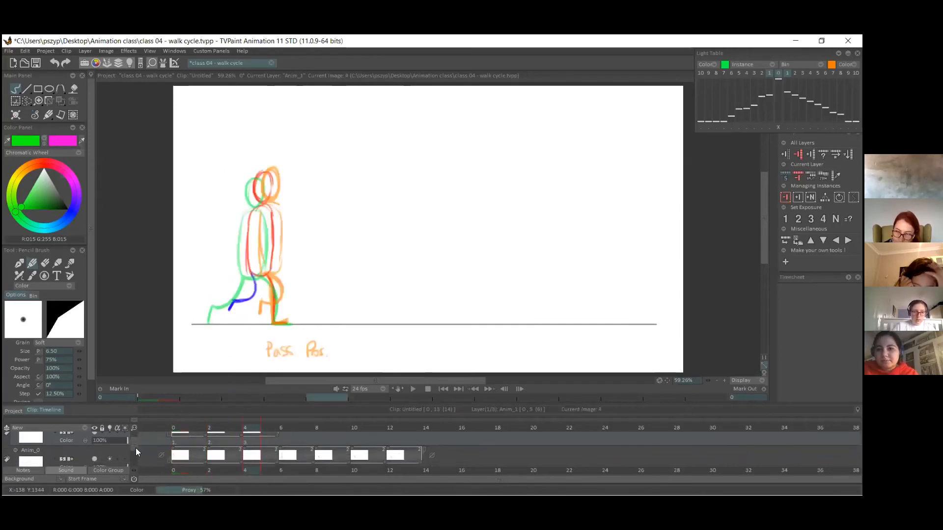
click(110, 456)
drag(134, 447, 134, 444)
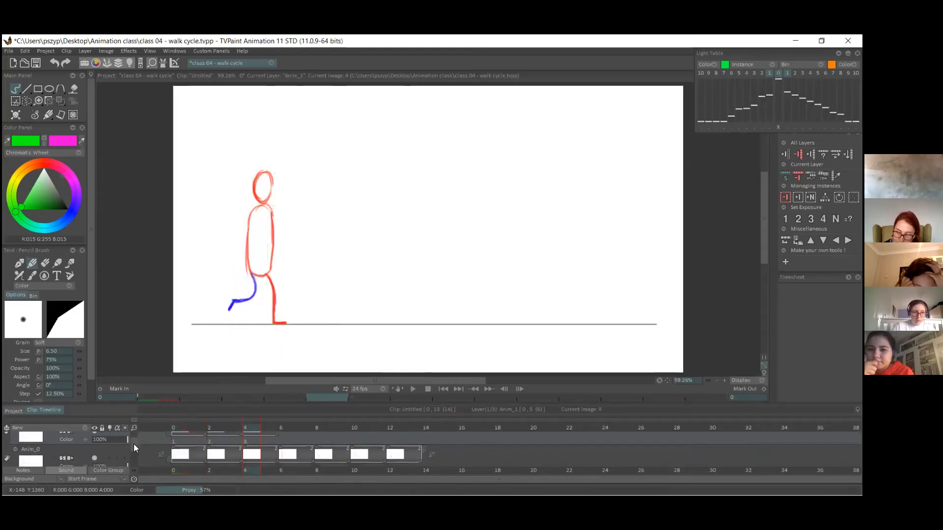
click(111, 458)
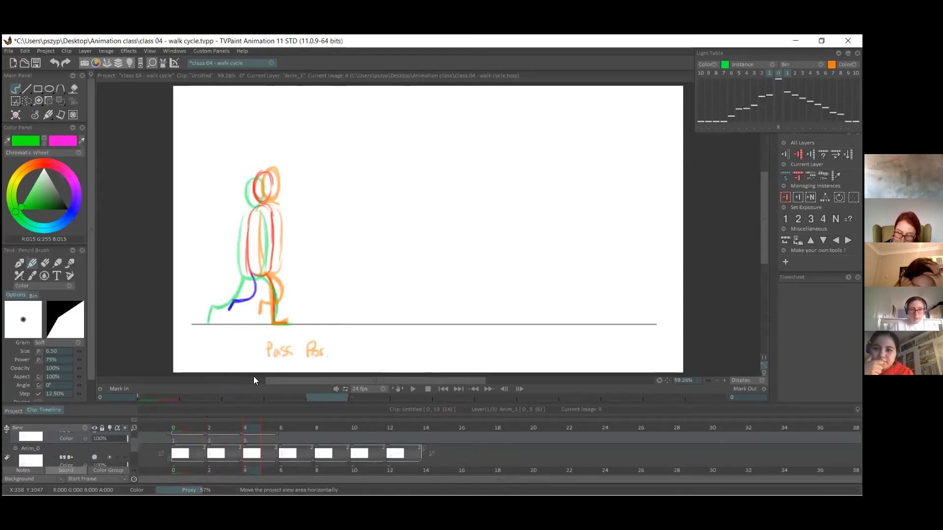
Add a blank arm image at the passing pose on frame 6 and turn off the light table for the walk drawings' layer.
click(284, 427)
click(288, 441)
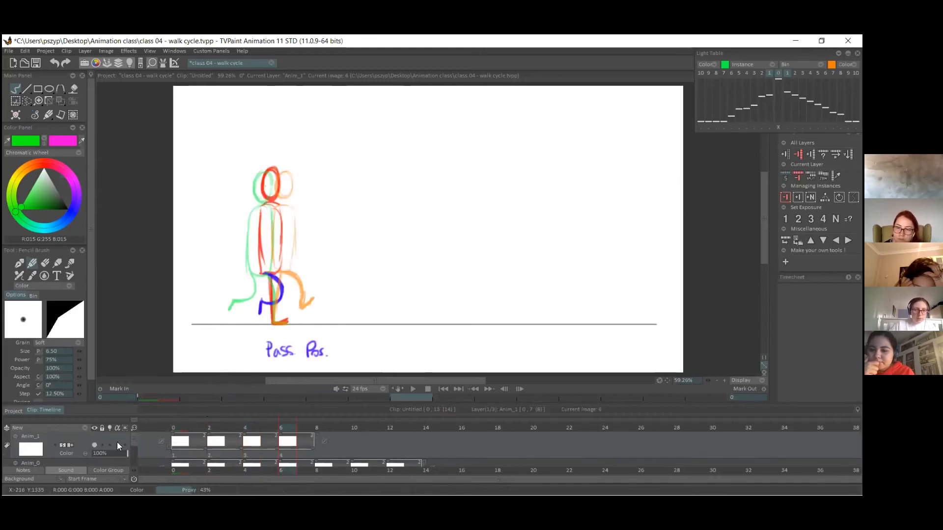
drag(133, 436, 134, 444)
click(111, 454)
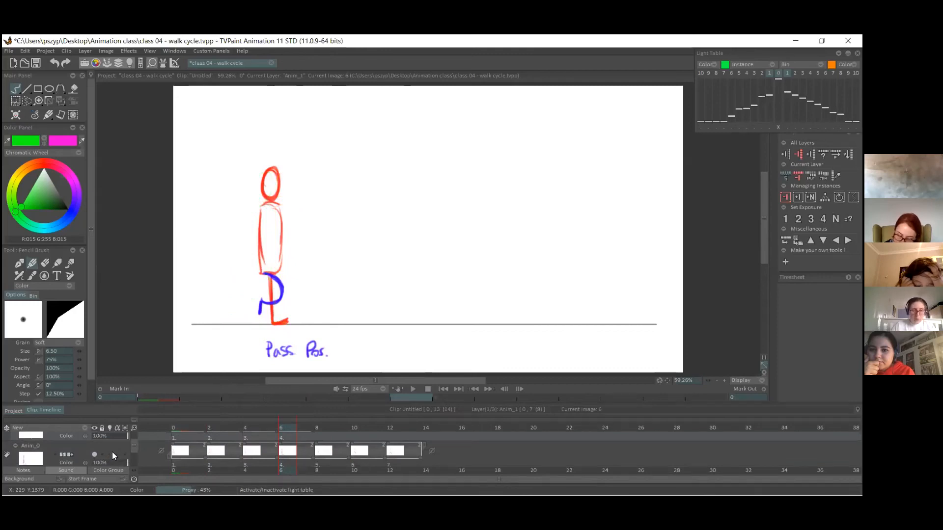
mouse_move(281, 427)
mouse_down()
mouse_move(181, 431)
mouse_move(281, 430)
mouse_up()
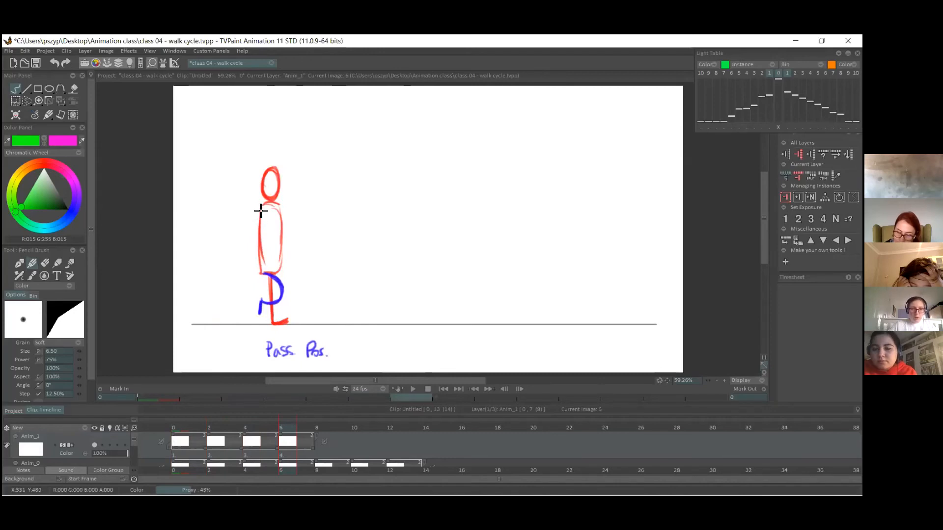
On the passing pose at frame 6, draw the magenta arm curving behind the torso and the green arm slightly forward, each with a small hand.
click(44, 142)
mouse_move(260, 212)
mouse_down()
mouse_move(252, 249)
mouse_move(256, 224)
mouse_move(252, 242)
mouse_move(261, 263)
mouse_up()
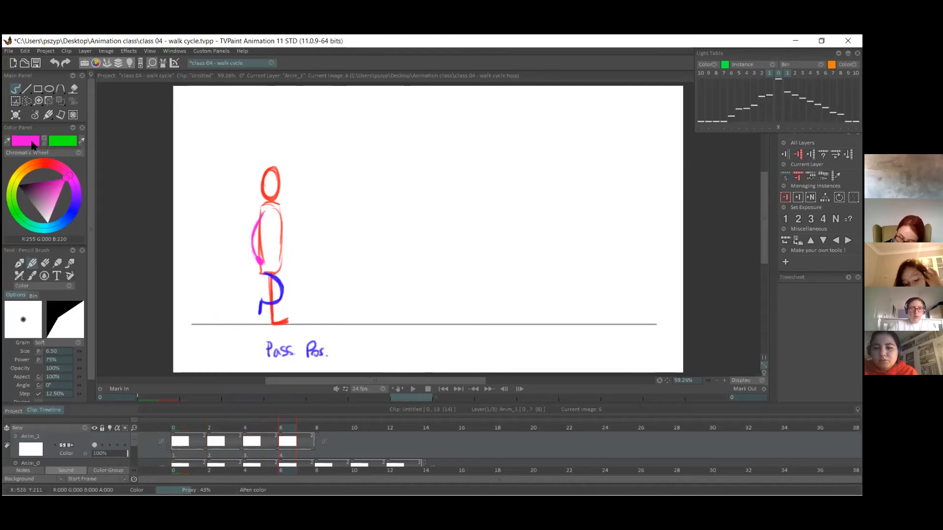
click(43, 142)
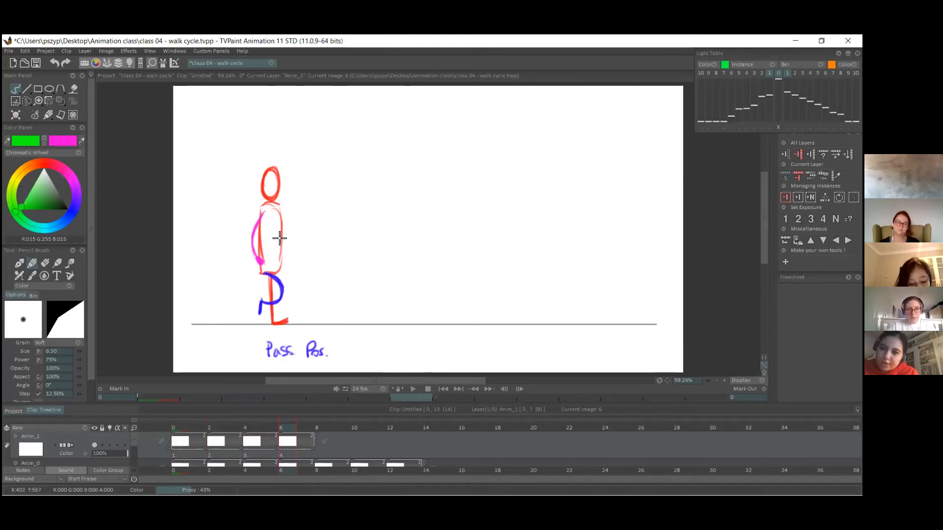
drag(284, 248, 293, 275)
key(ctrl+z)
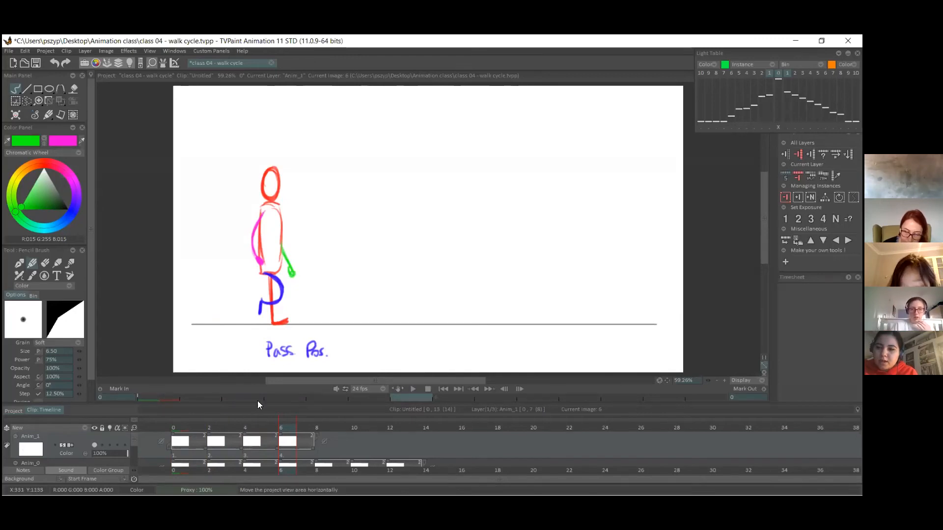
click(216, 428)
drag(231, 214, 211, 263)
drag(244, 240, 272, 260)
drag(249, 214, 253, 218)
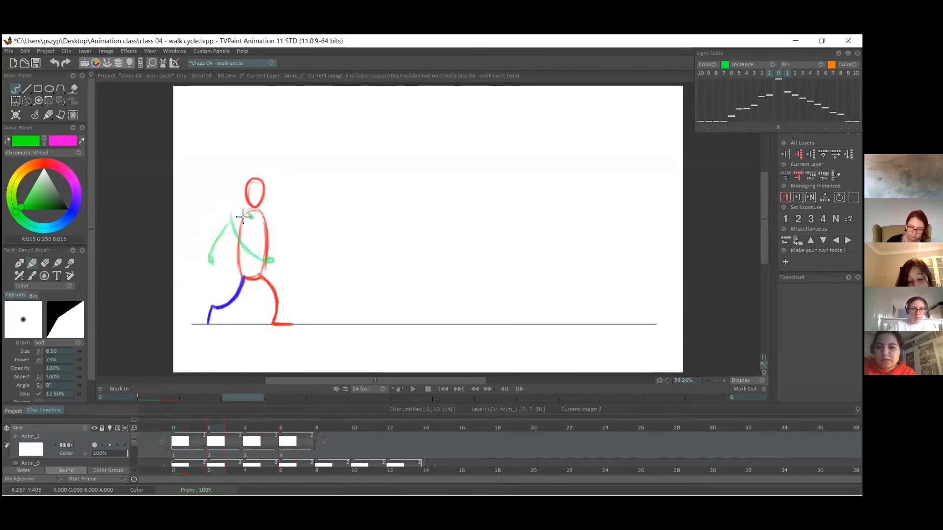
drag(240, 224, 219, 260)
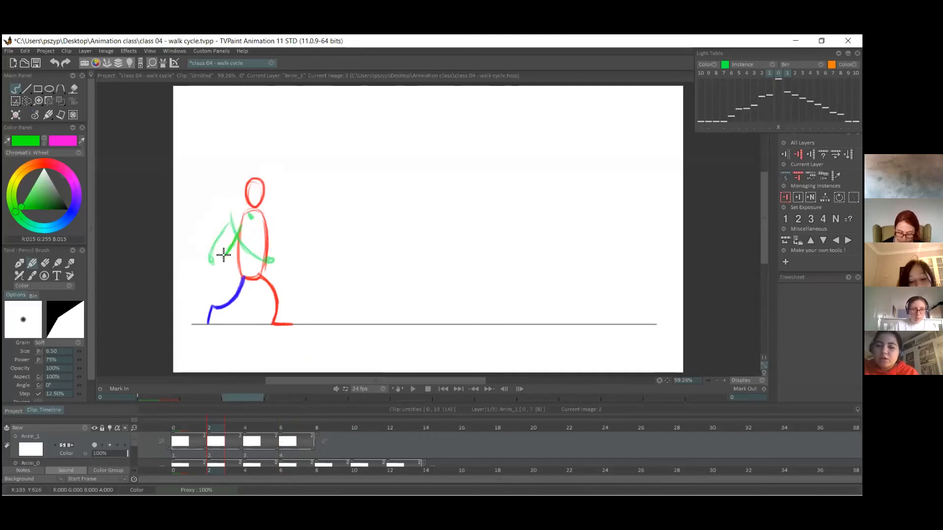
key(ctrl+z)
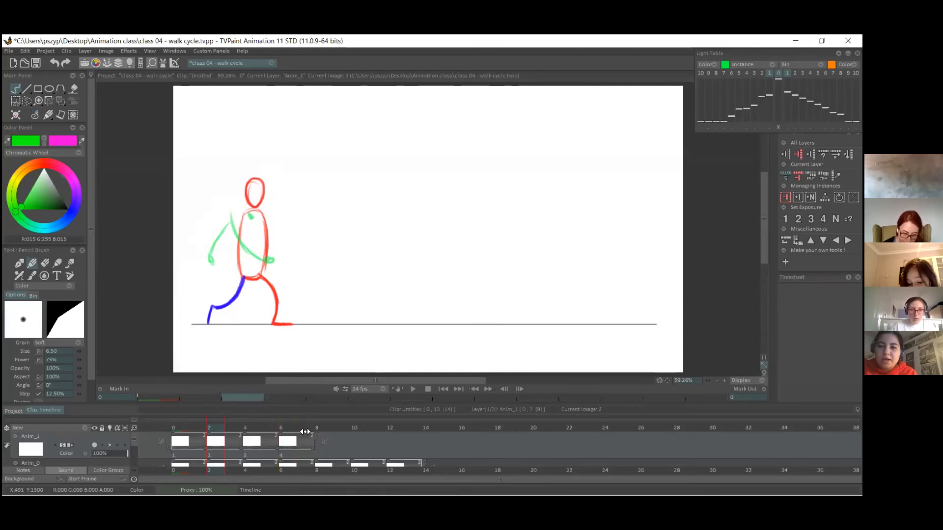
Extend the arm layer to the end of the walk and add blank images at frames 8, 10 and 12.
drag(305, 432, 421, 444)
key(Insert)
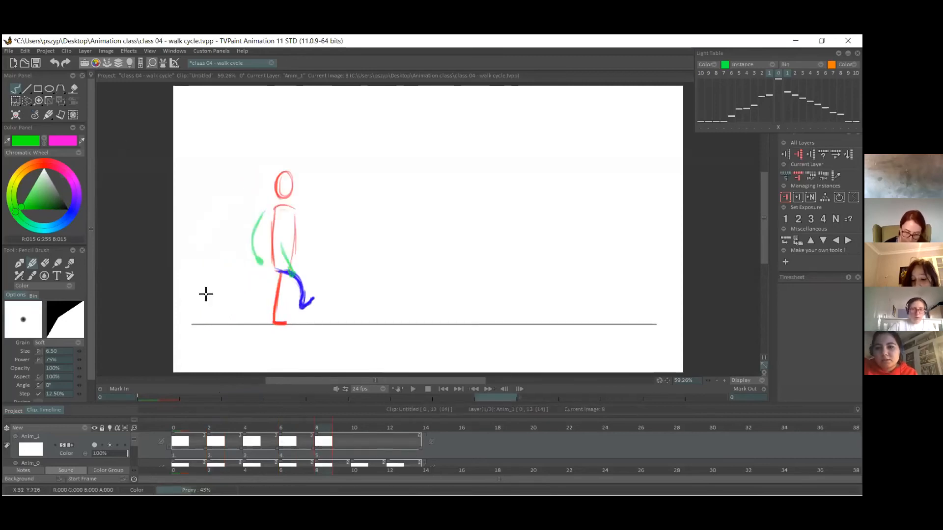
click(357, 429)
click(16, 115)
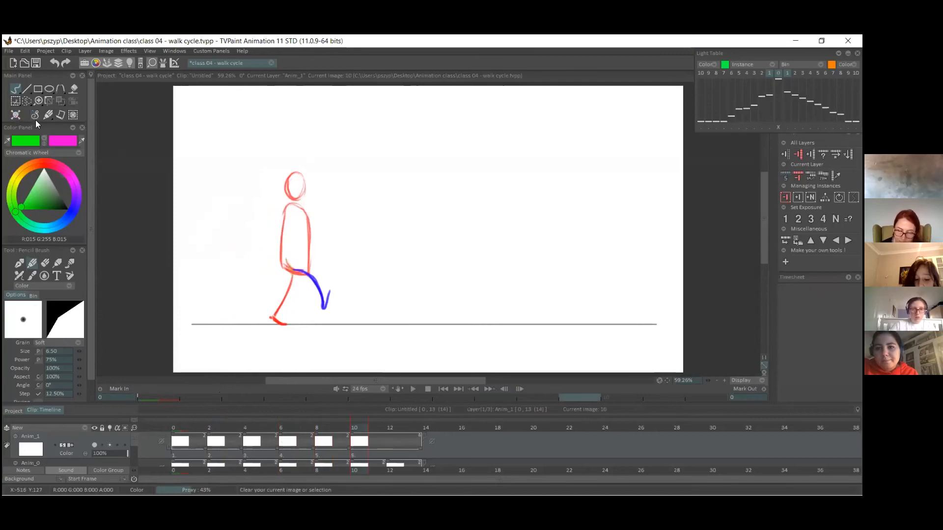
click(392, 429)
click(16, 116)
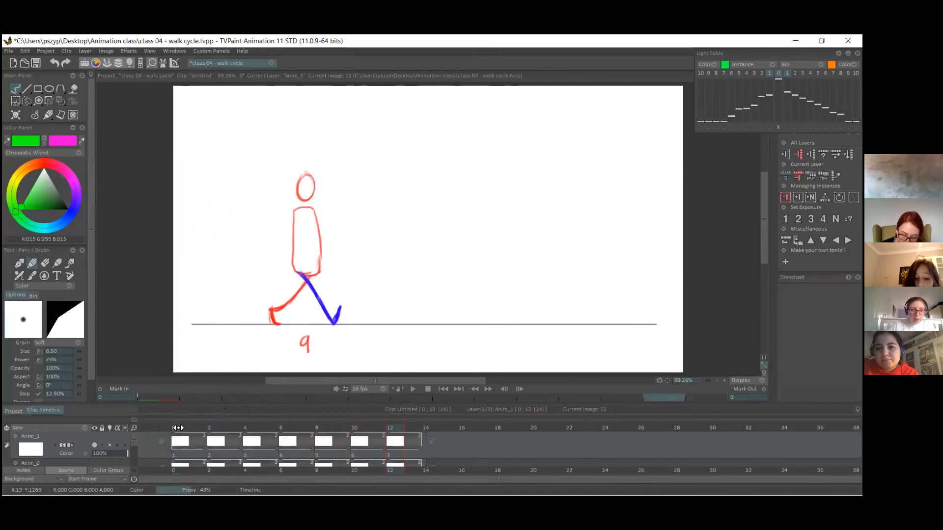
Compare the arm positions of pose 1 with pose 9 at frame 12 and make magenta the active pen colour.
drag(178, 427, 393, 423)
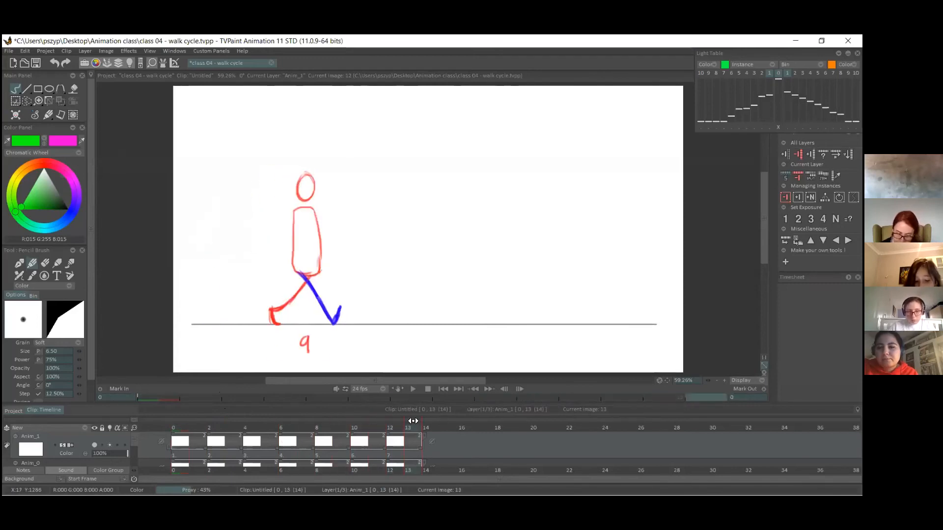
click(180, 429)
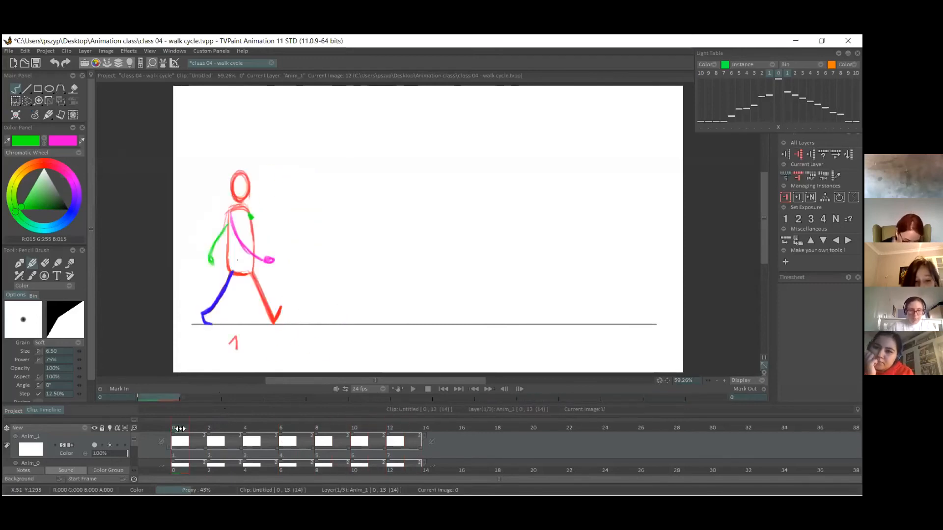
drag(180, 429, 397, 427)
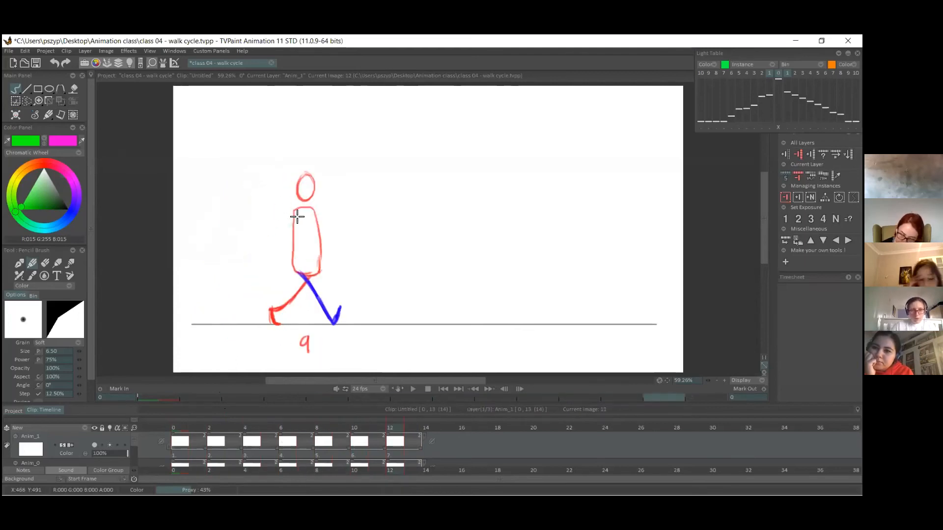
click(43, 141)
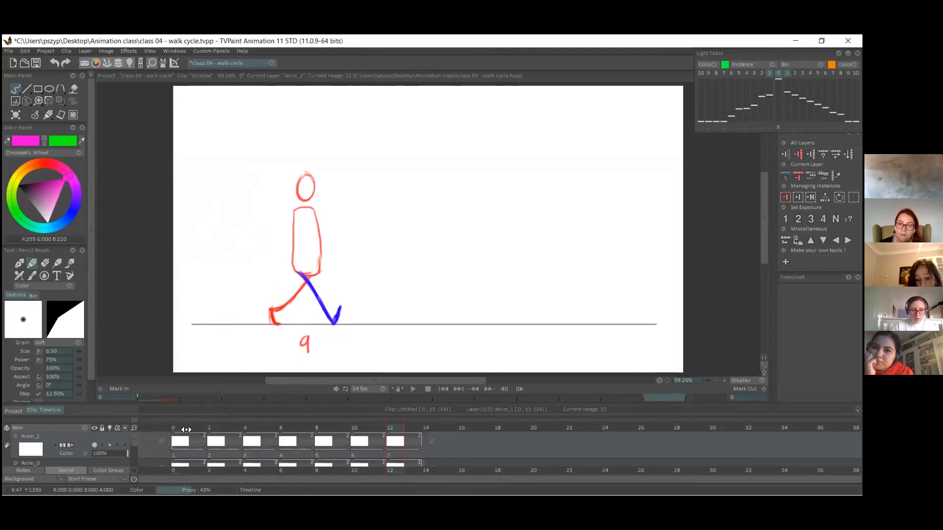
click(186, 430)
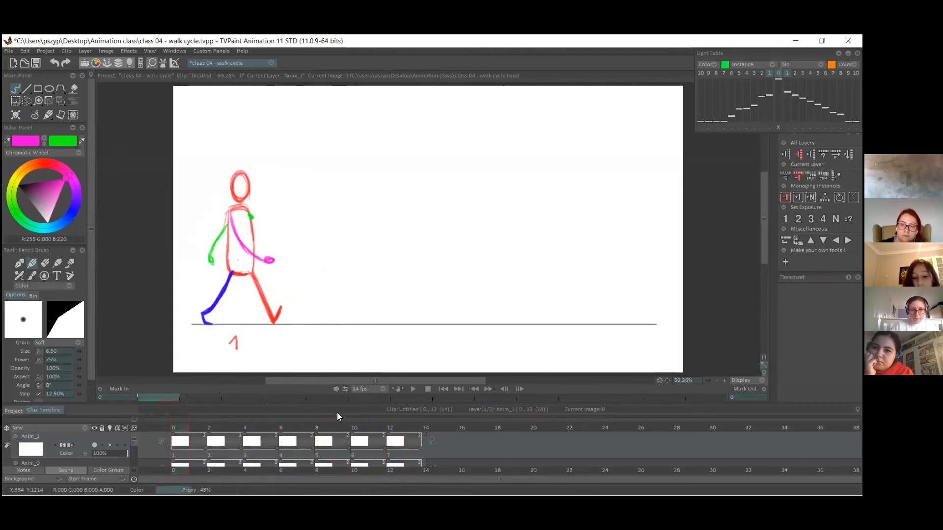
click(395, 431)
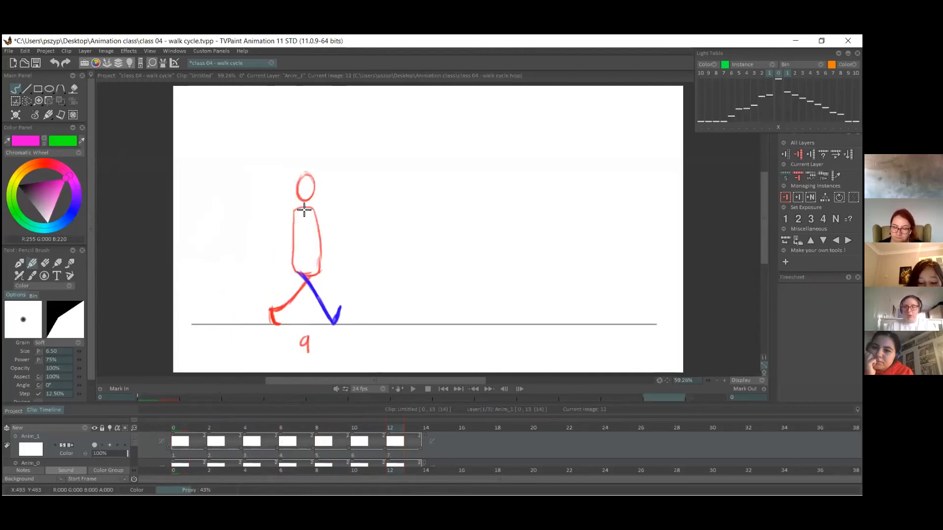
On pose 9, draw the magenta arm swinging back and the green arm swinging forward, each with a small hand.
drag(295, 217, 273, 246)
key(ctrl+z)
key(ctrl+z)
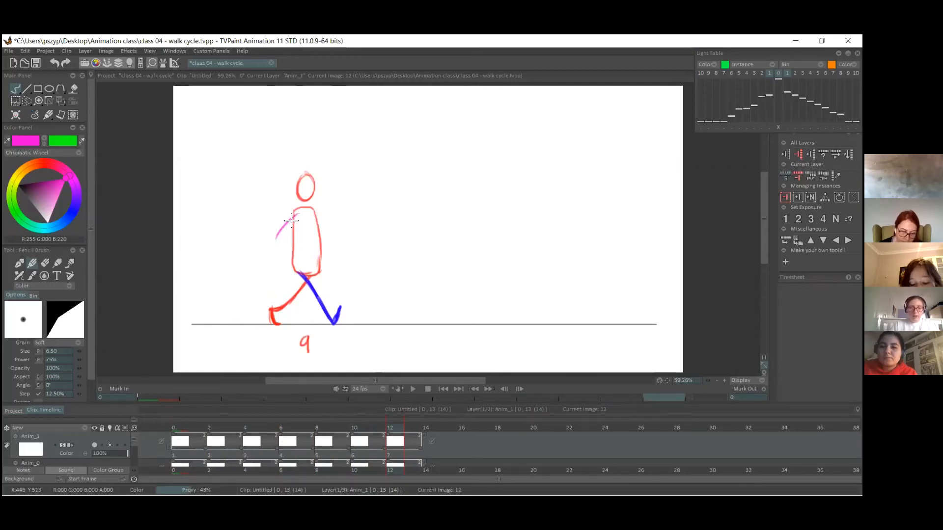
drag(295, 214, 265, 252)
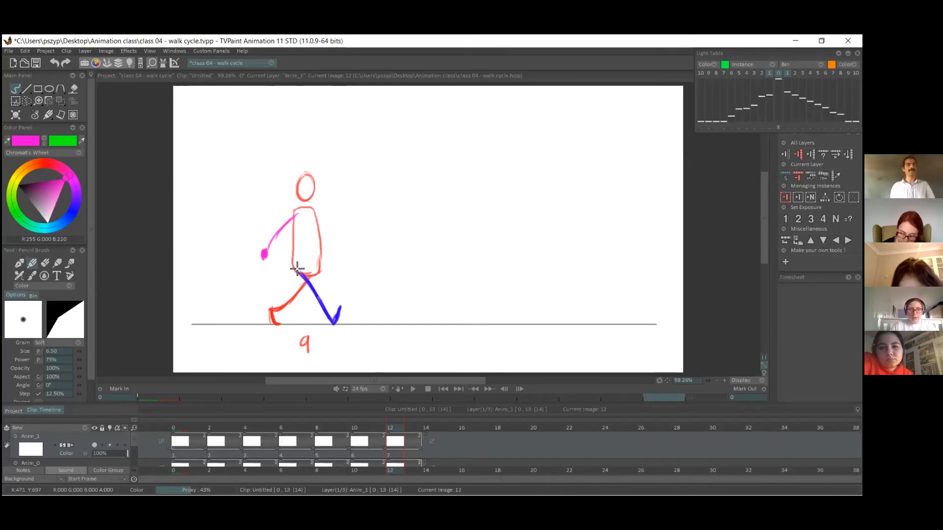
key(ctrl+z)
key(ctrl+z)
drag(296, 221, 260, 257)
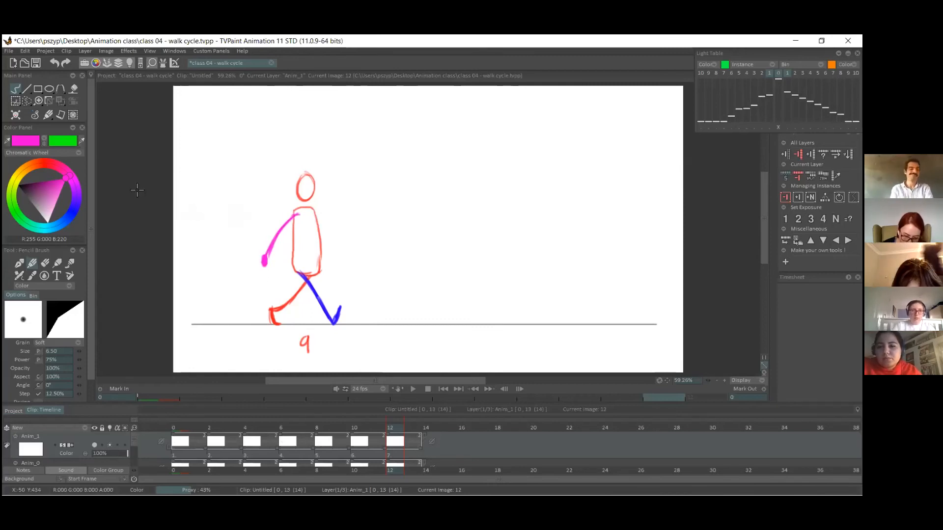
key(x)
mouse_move(315, 215)
mouse_down()
mouse_move(341, 249)
mouse_move(330, 246)
mouse_move(353, 256)
mouse_up()
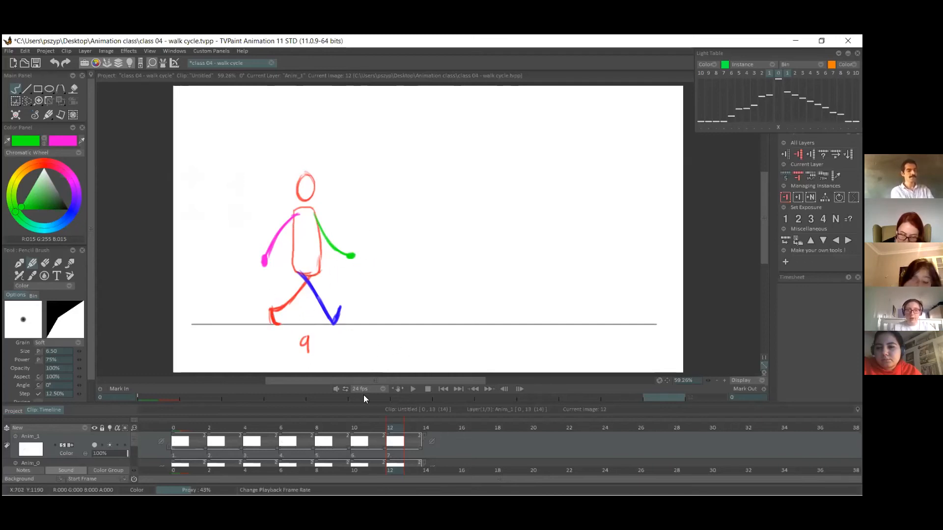
On frame 10, draw the green arm swinging forward with a small hand, slightly behind its position on pose 9.
drag(394, 429, 210, 426)
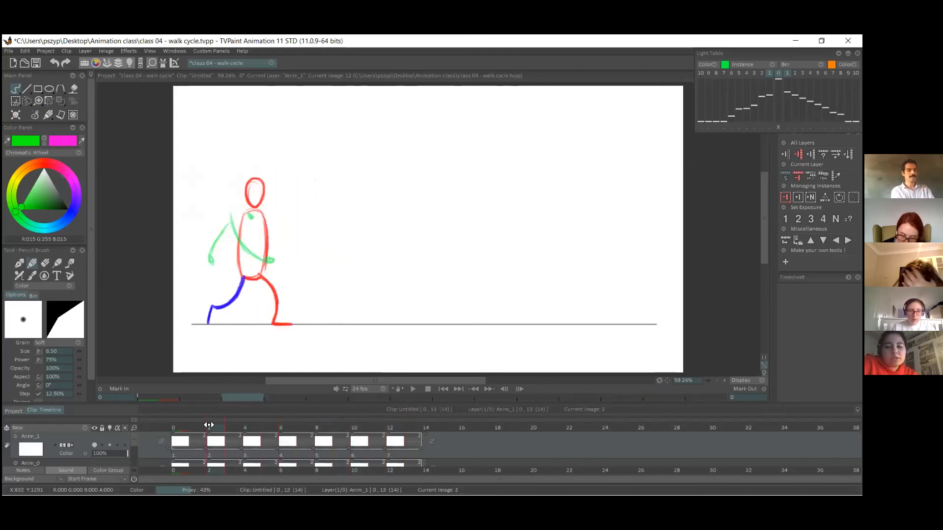
click(110, 445)
click(111, 445)
drag(285, 427, 357, 425)
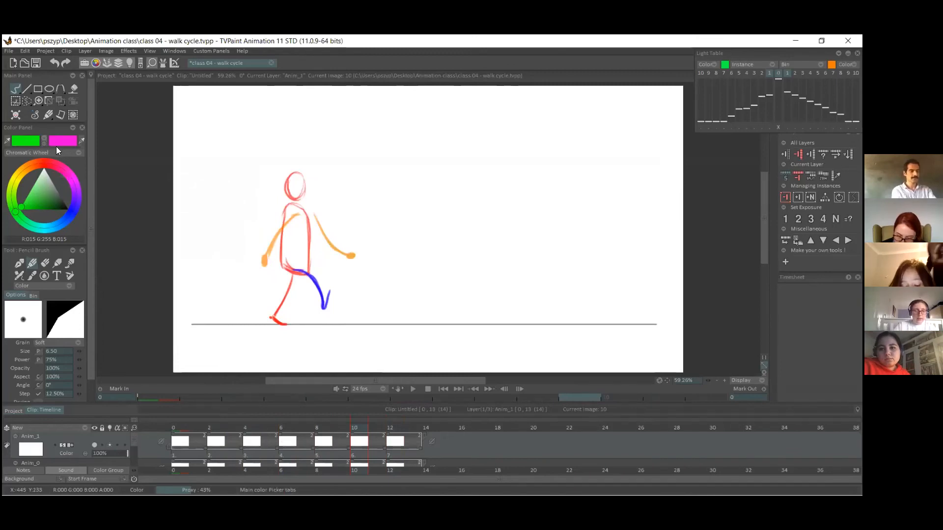
drag(306, 225, 325, 259)
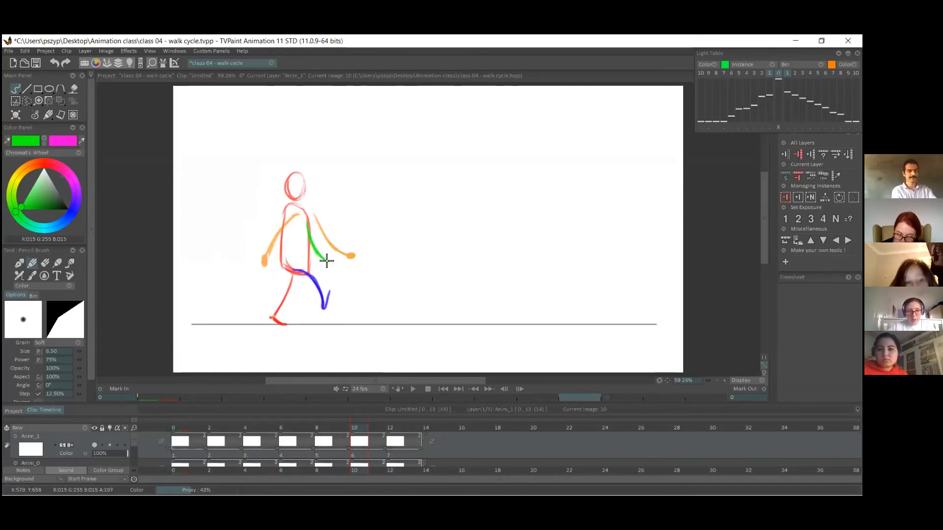
key(ctrl+z)
key(ctrl+z)
drag(310, 223, 329, 254)
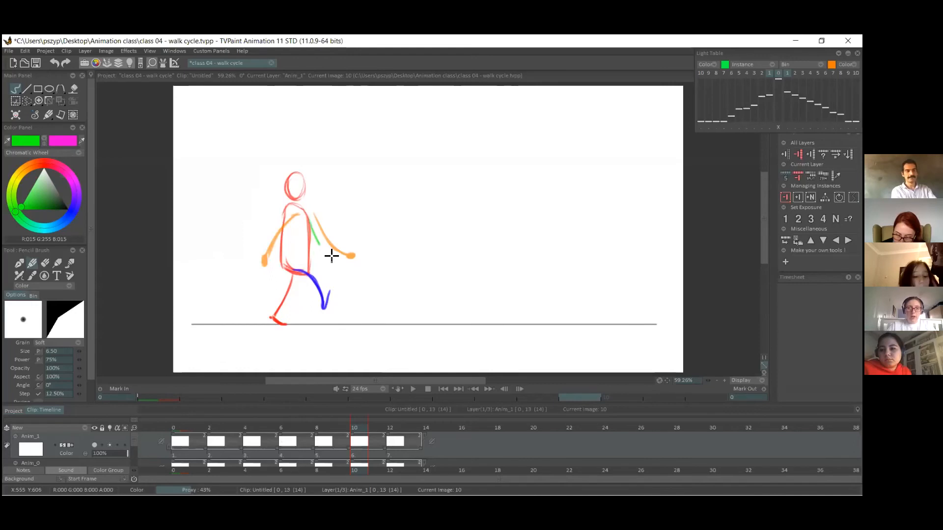
mouse_move(308, 219)
mouse_down()
mouse_move(336, 258)
mouse_move(328, 251)
mouse_up()
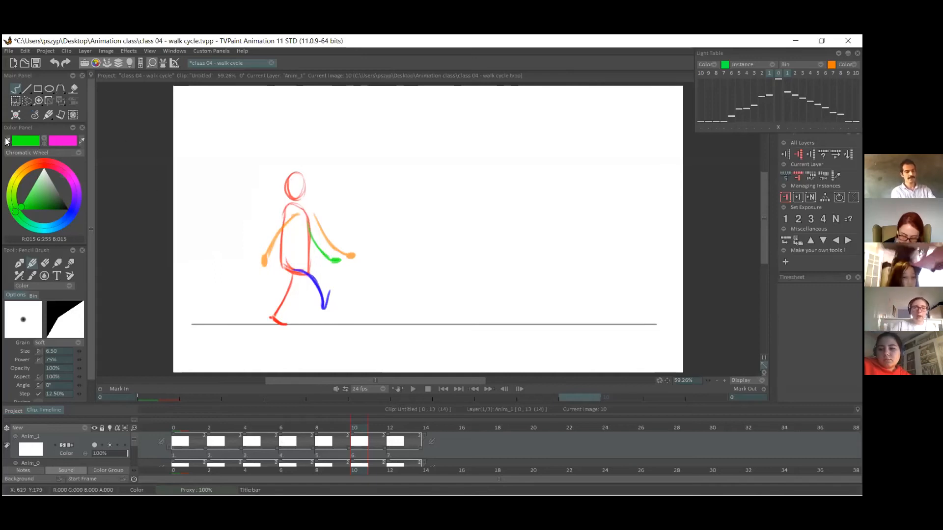
click(44, 140)
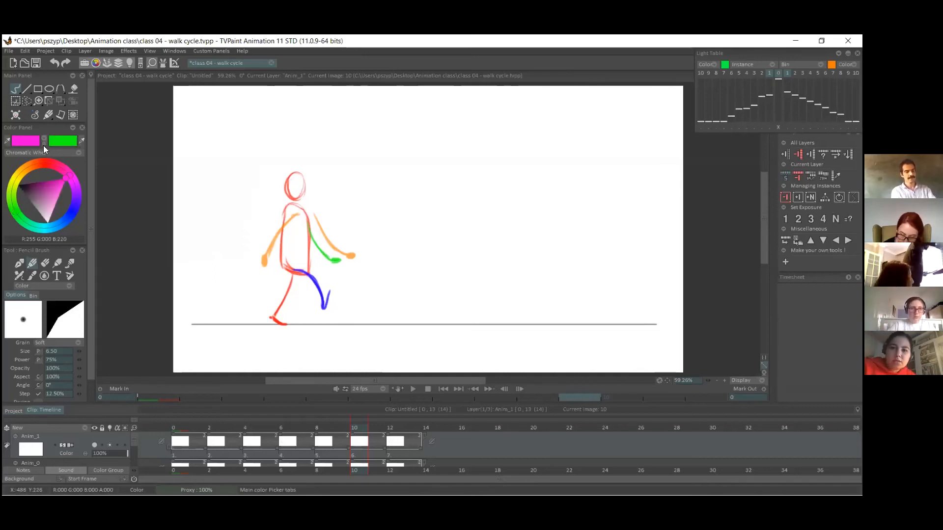
click(43, 141)
On frame 8, draw the green arm hanging slightly forward with a small hand, between the neighbouring arm positions.
click(324, 454)
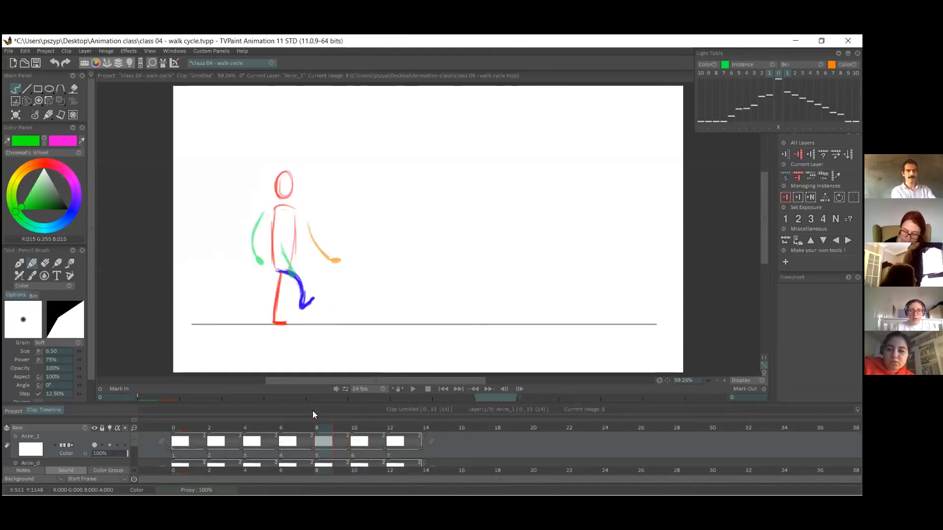
click(283, 451)
click(315, 446)
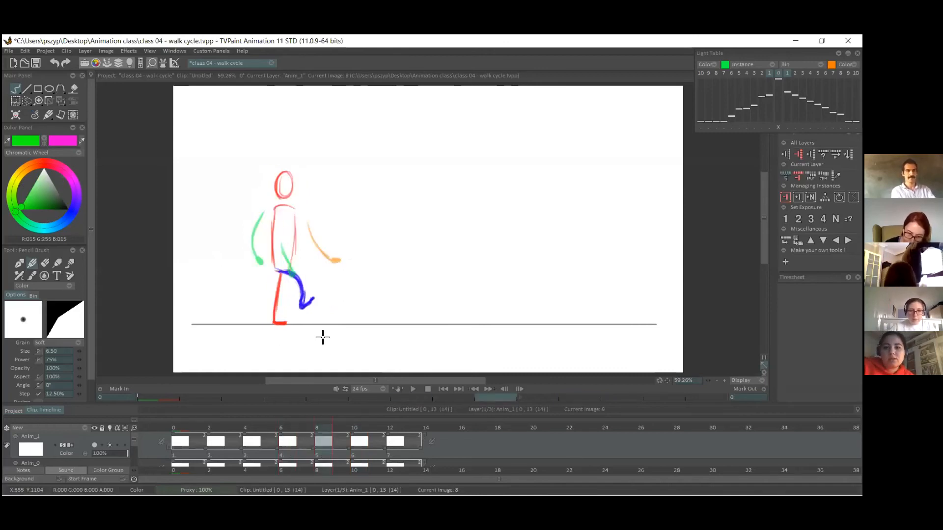
drag(295, 219, 305, 264)
key(ctrl+z)
key(ctrl+z)
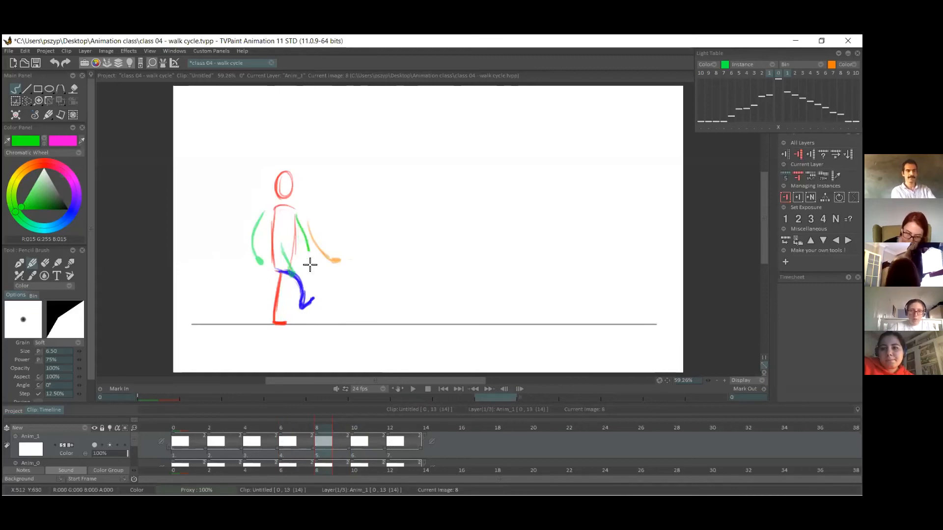
drag(295, 213, 306, 268)
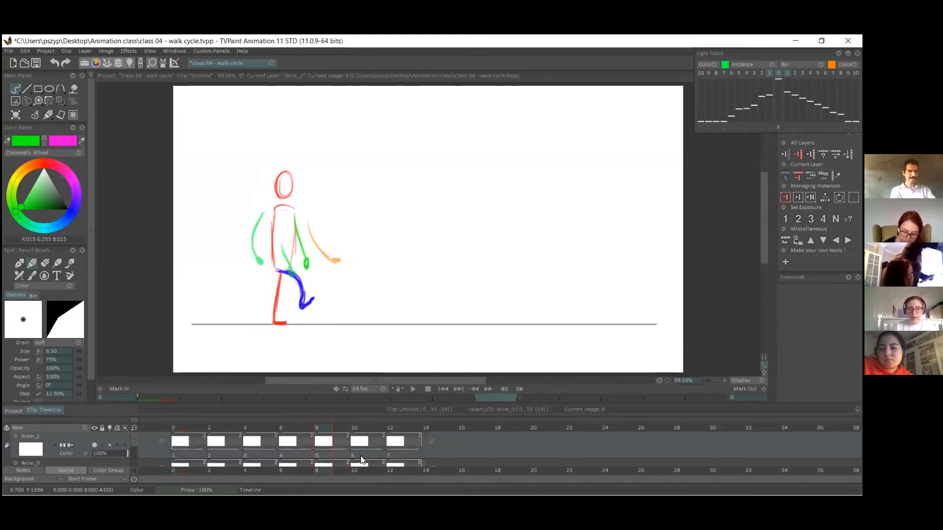
Rework the green arm on frame 10 into a straighter forward swing ending in a small hand.
click(353, 445)
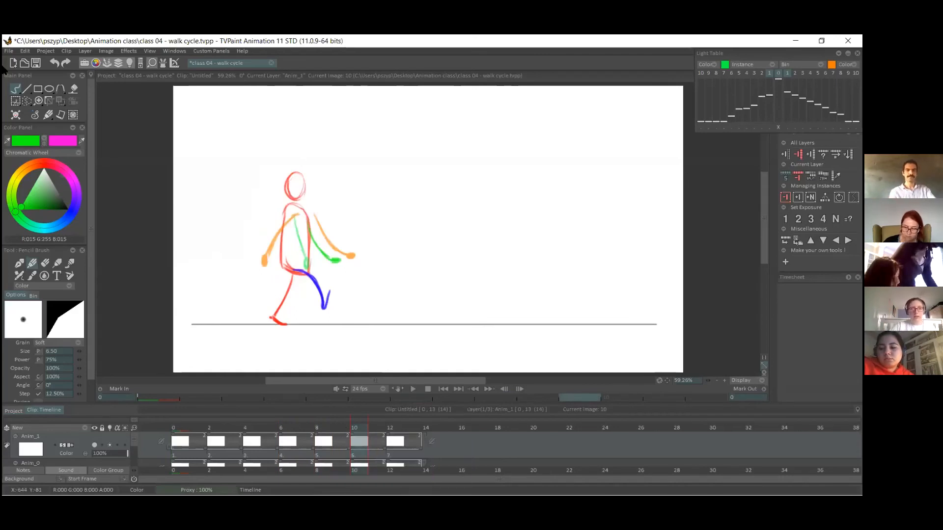
click(44, 263)
mouse_move(339, 255)
mouse_down()
mouse_move(327, 263)
mouse_move(315, 243)
mouse_move(330, 264)
mouse_up()
click(48, 115)
key(ctrl+z)
drag(310, 224, 331, 263)
key(ctrl+z)
drag(308, 221, 332, 261)
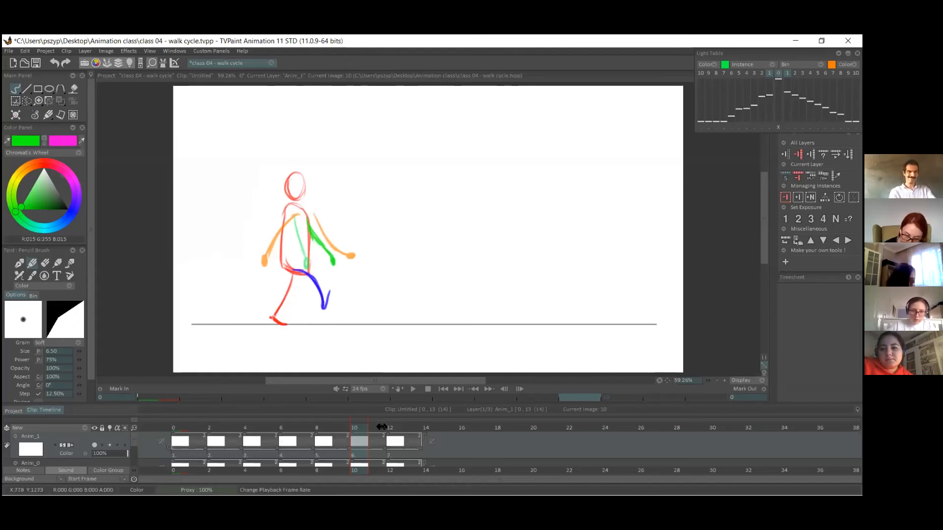
On frame 2, draw the green arm swinging back with a small hand, slightly forward of its position on pose 1.
click(324, 444)
click(292, 450)
click(246, 445)
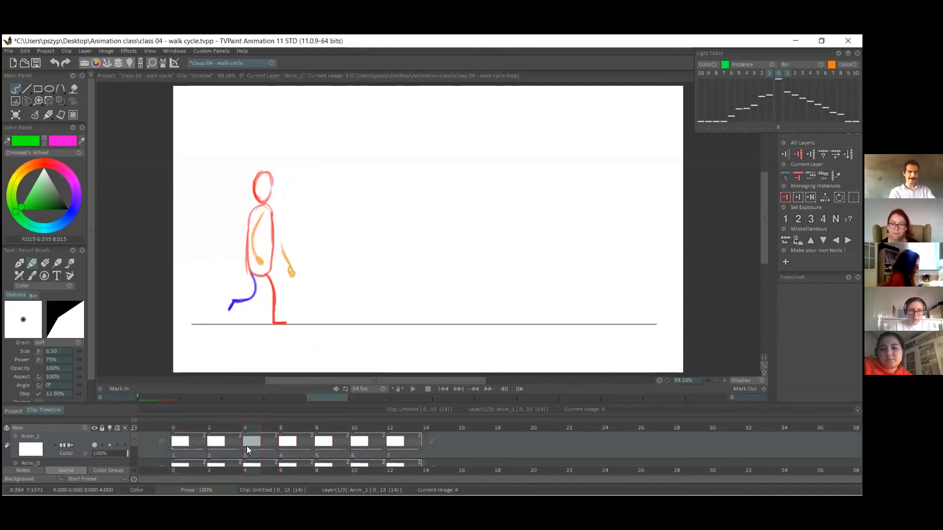
click(186, 441)
click(216, 442)
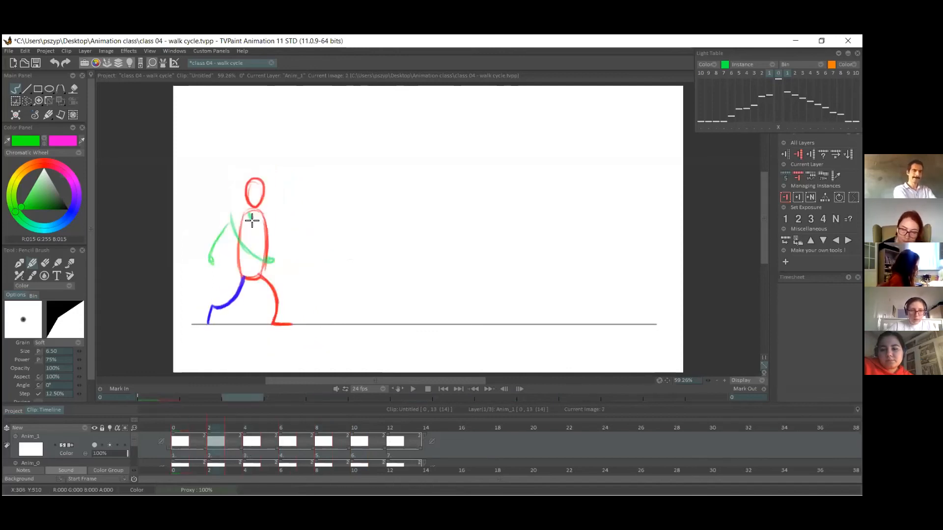
key(ctrl+z)
key(ctrl+z)
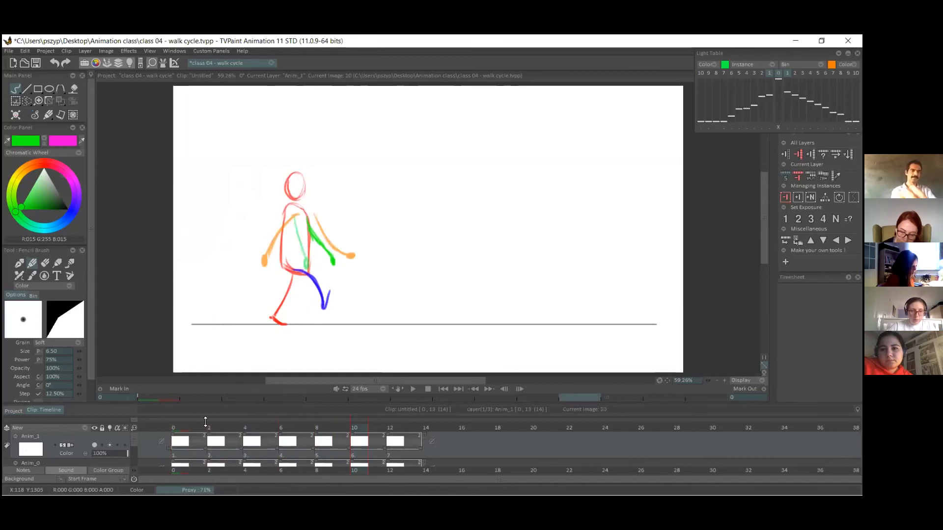
click(216, 441)
drag(225, 257, 223, 260)
drag(238, 226, 225, 251)
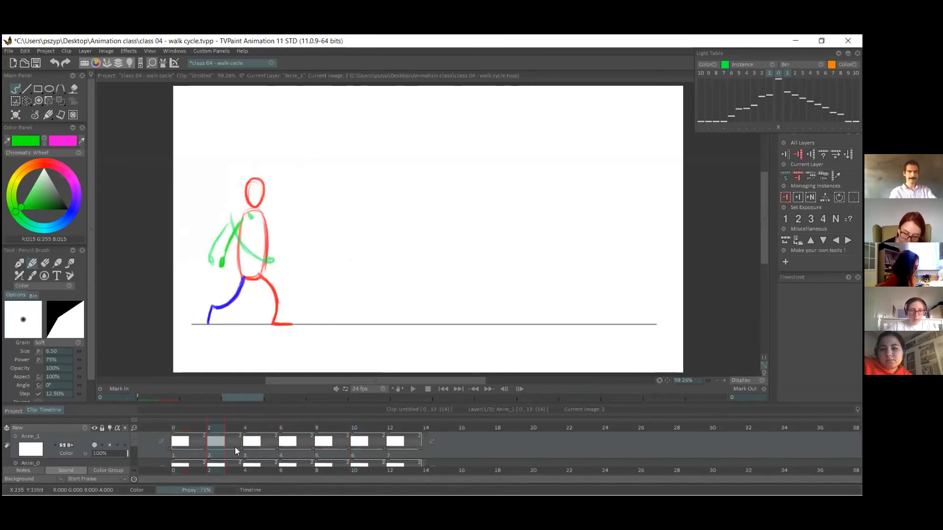
On frame 4, draw the small green hand peeking out from behind the torso at the front of the hip.
click(252, 441)
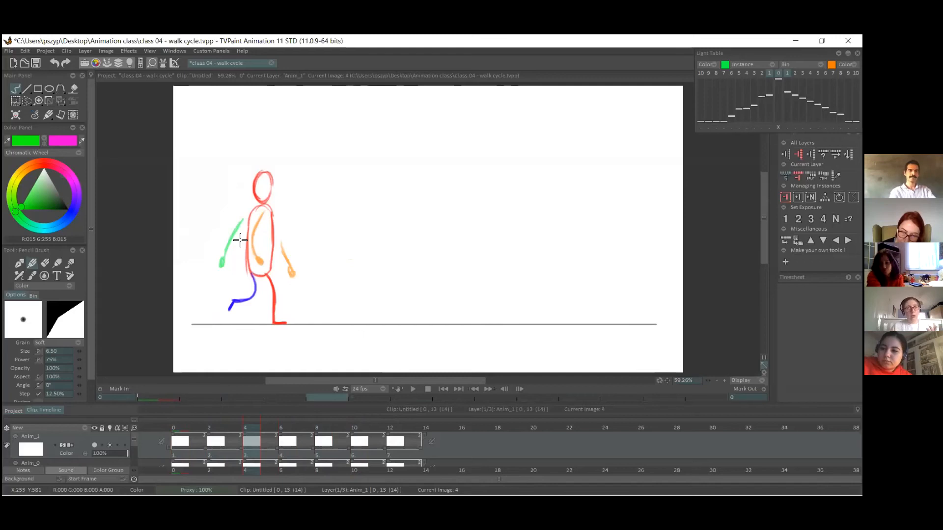
drag(273, 267, 273, 261)
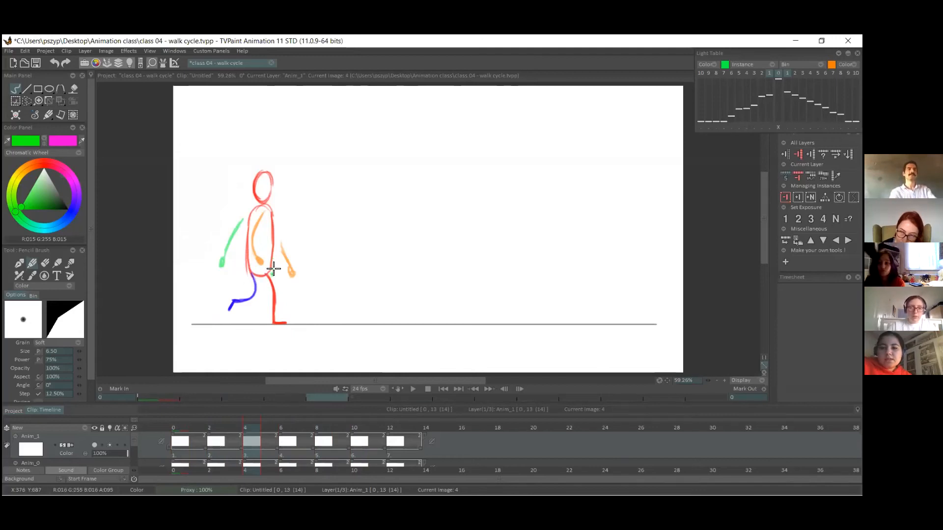
click(294, 455)
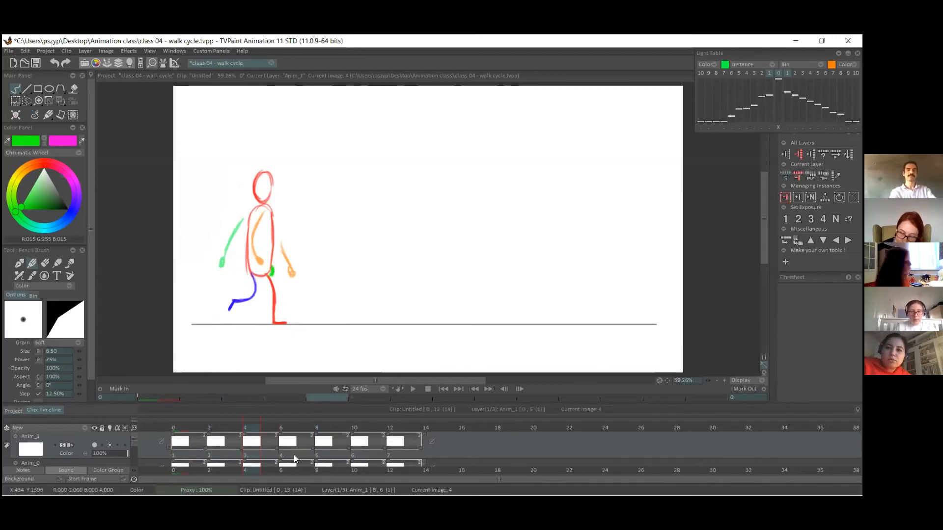
On frame 6, the passing position, erase the green hand and redraw it slightly lower at the end of the arm.
mouse_move(192, 427)
mouse_down()
mouse_move(260, 431)
mouse_move(361, 408)
mouse_move(372, 427)
mouse_move(396, 400)
mouse_move(289, 425)
mouse_move(164, 420)
mouse_move(297, 426)
mouse_move(382, 400)
mouse_move(256, 410)
mouse_move(290, 411)
mouse_up()
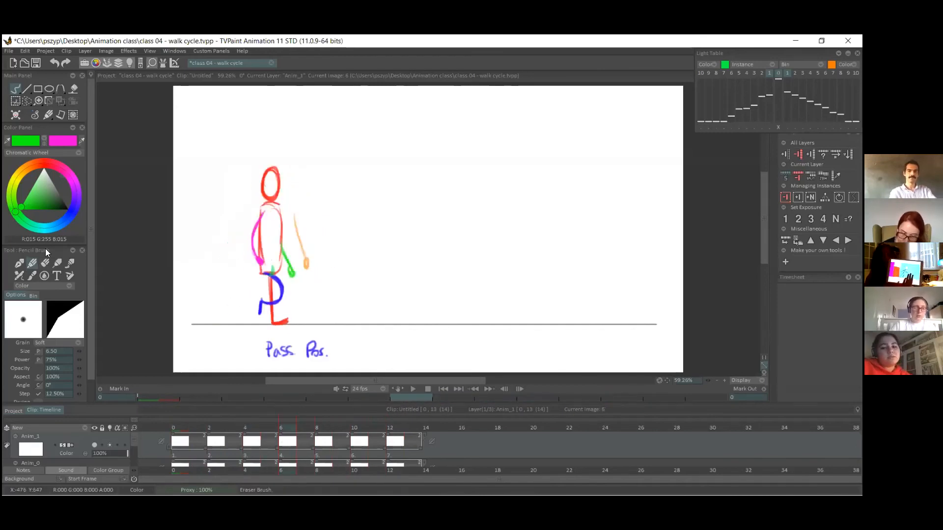
click(45, 264)
drag(289, 264, 291, 278)
click(30, 265)
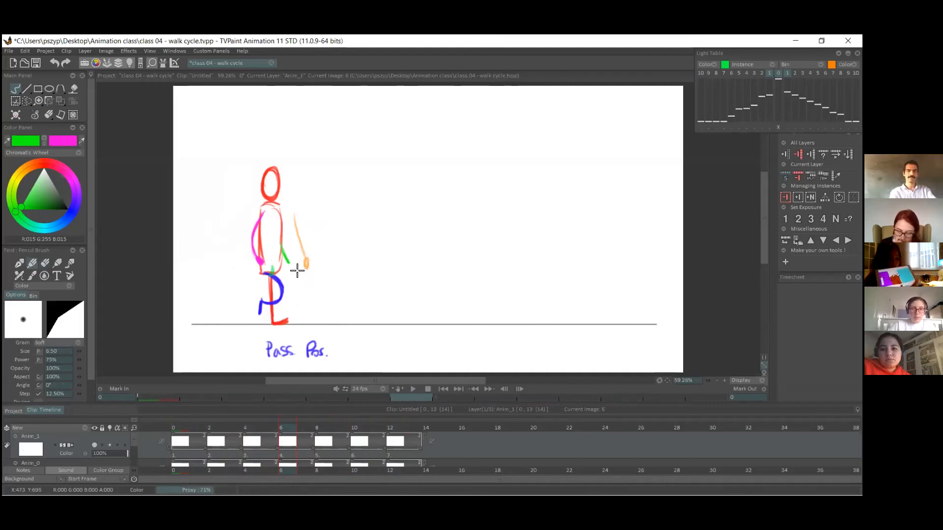
drag(287, 260, 291, 279)
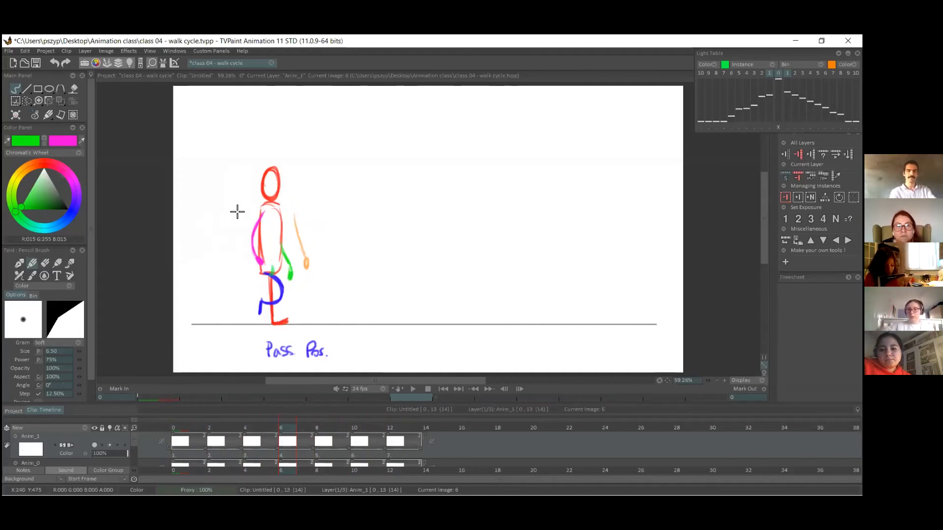
On frame 8, erase the green arm and redraw it longer, swinging slightly further forward and ending in a small hand.
click(324, 444)
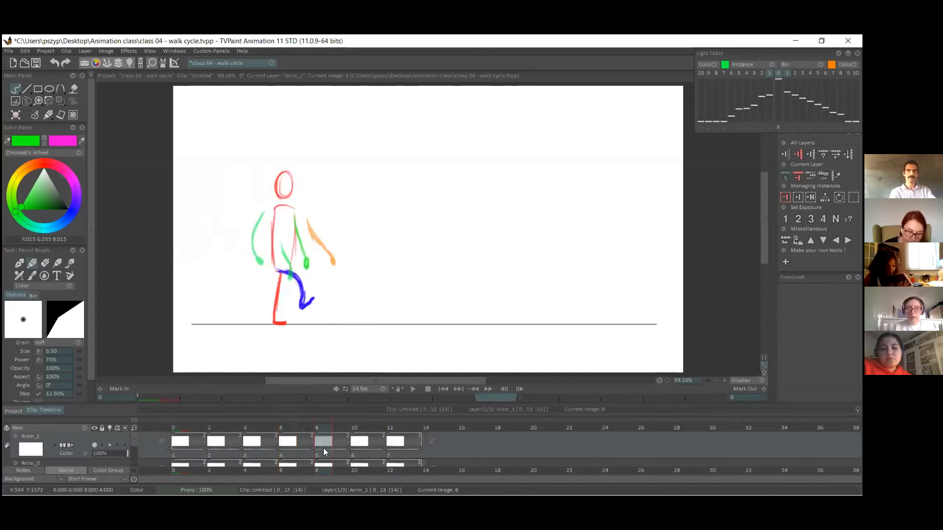
click(45, 263)
drag(297, 223, 306, 259)
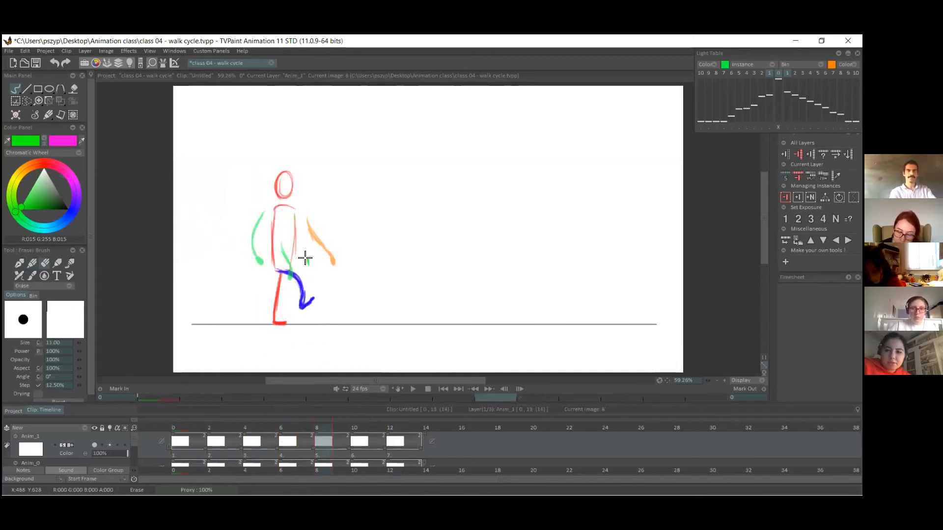
click(32, 264)
drag(295, 218, 312, 273)
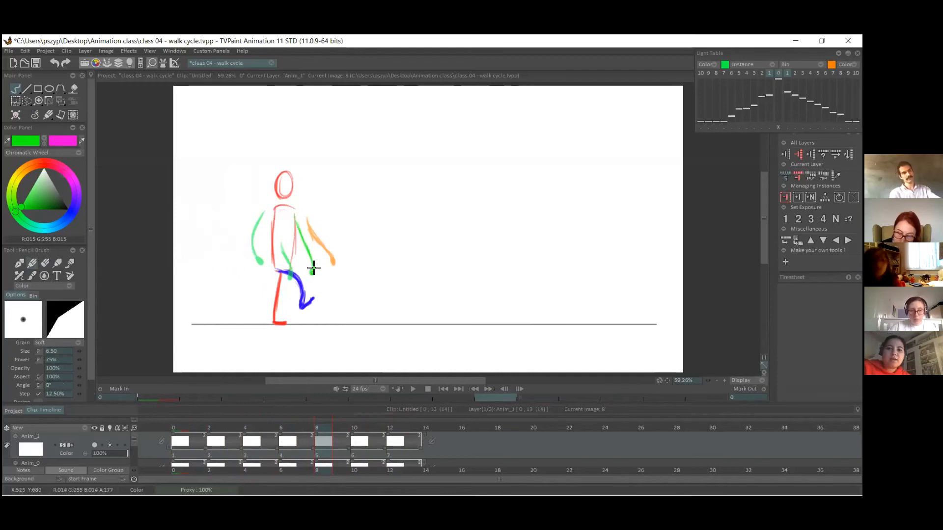
click(372, 440)
click(393, 454)
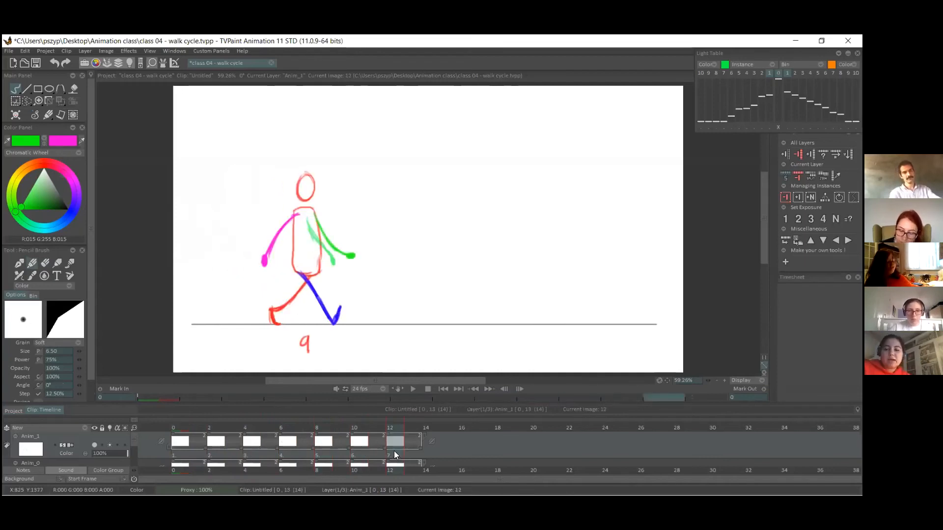
click(356, 458)
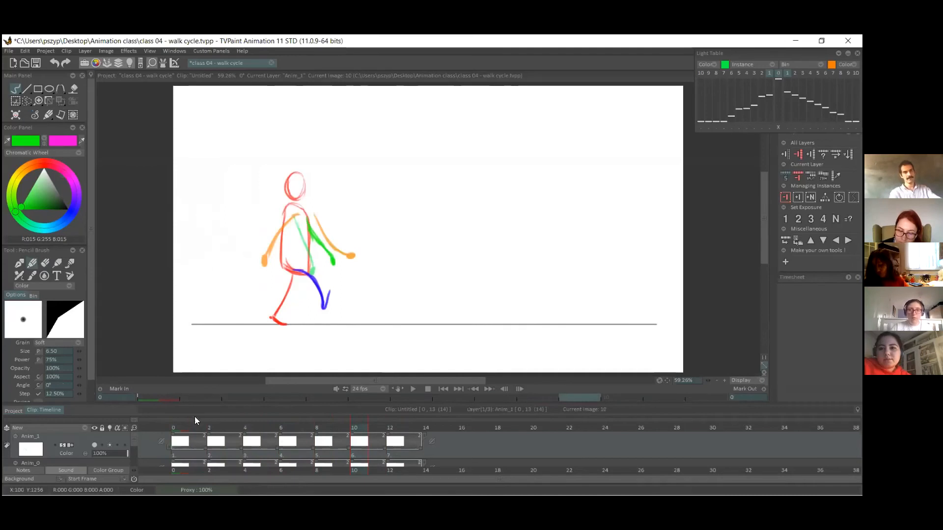
On frame 2, draw the magenta arm curving forward with a small hand, slightly behind its position on pose 1.
click(179, 459)
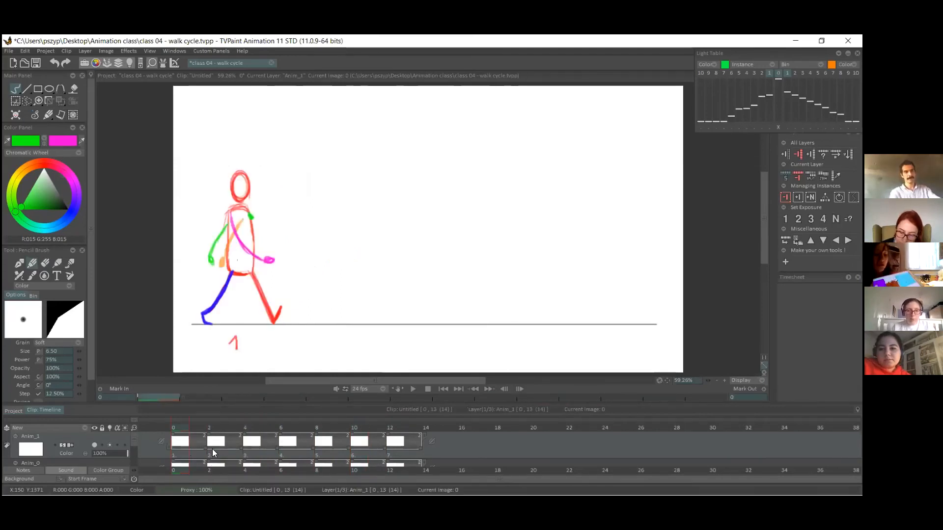
click(213, 429)
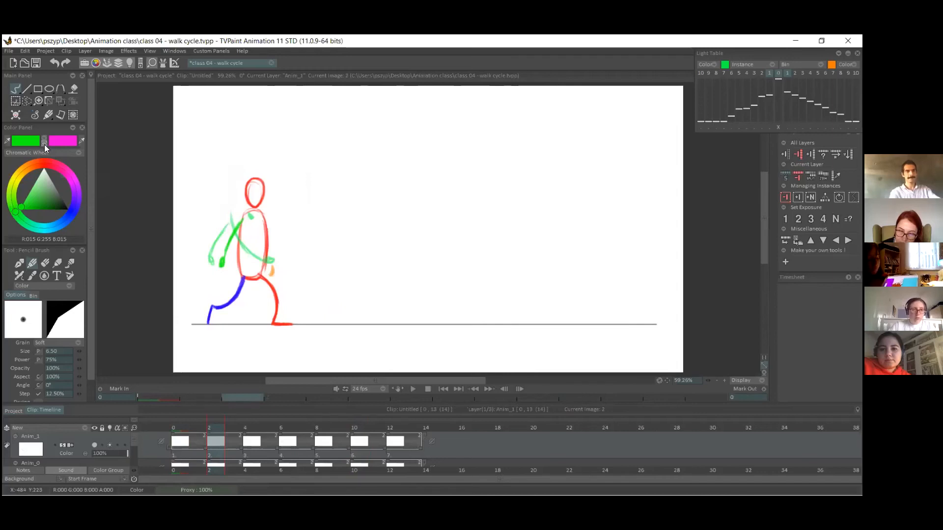
click(45, 141)
drag(242, 218, 261, 263)
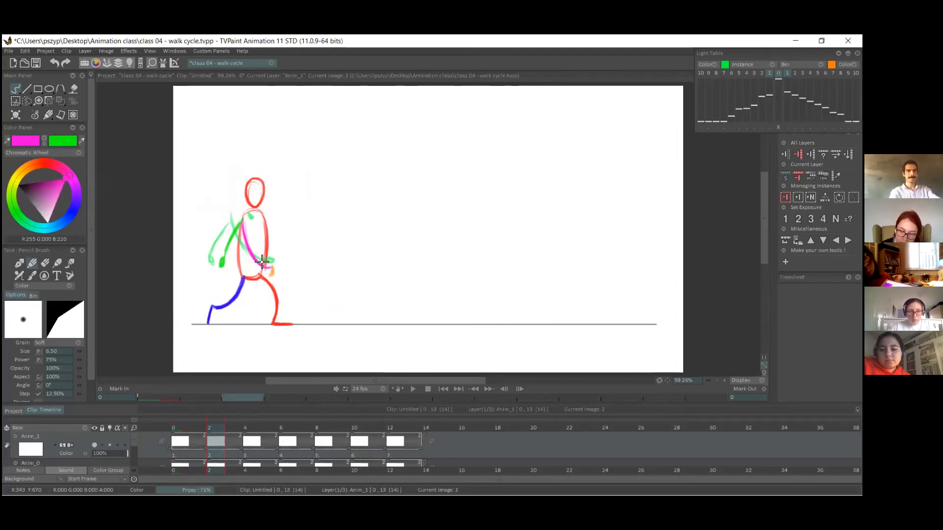
drag(244, 224, 266, 268)
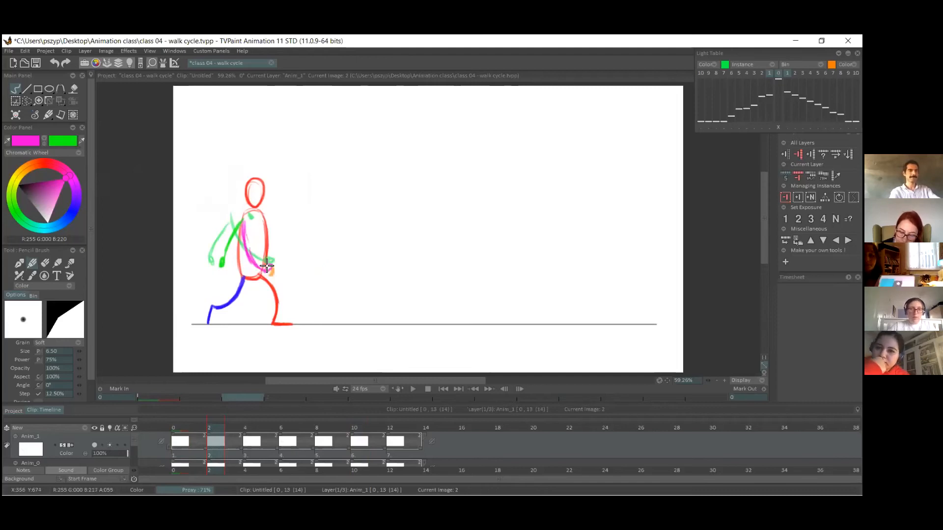
key(ctrl+z)
drag(245, 220, 267, 265)
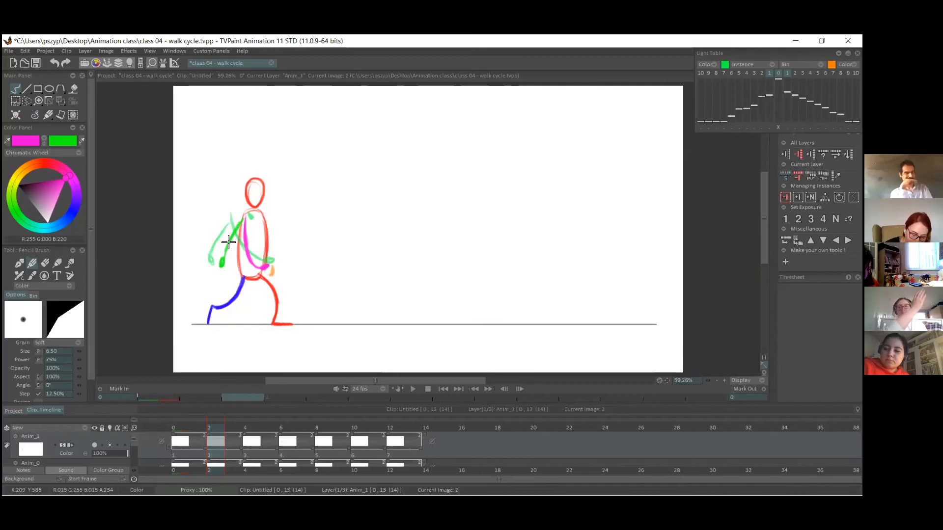
On frame 4, draw the magenta arm hanging down along the back of the torso, between the neighbouring arm positions.
click(250, 430)
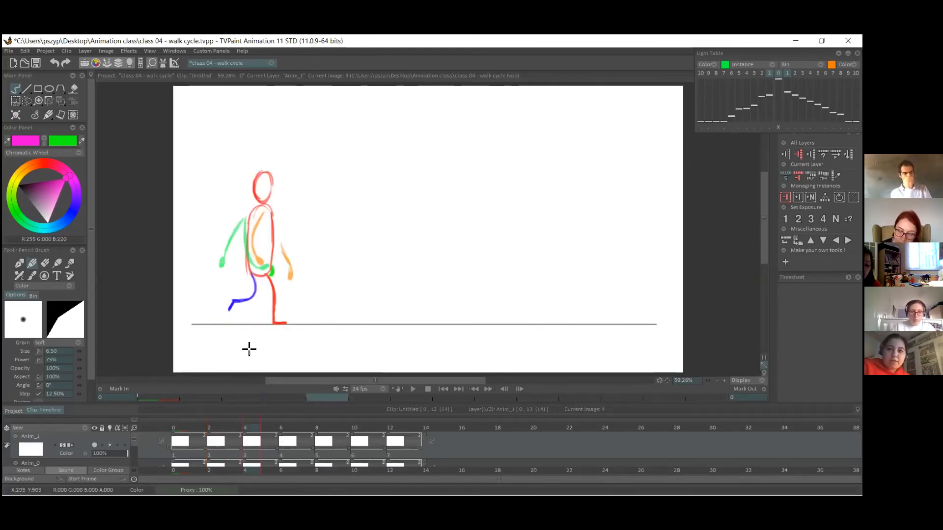
key(Right)
key(Right)
key(Left)
key(Left)
key(Left)
click(253, 453)
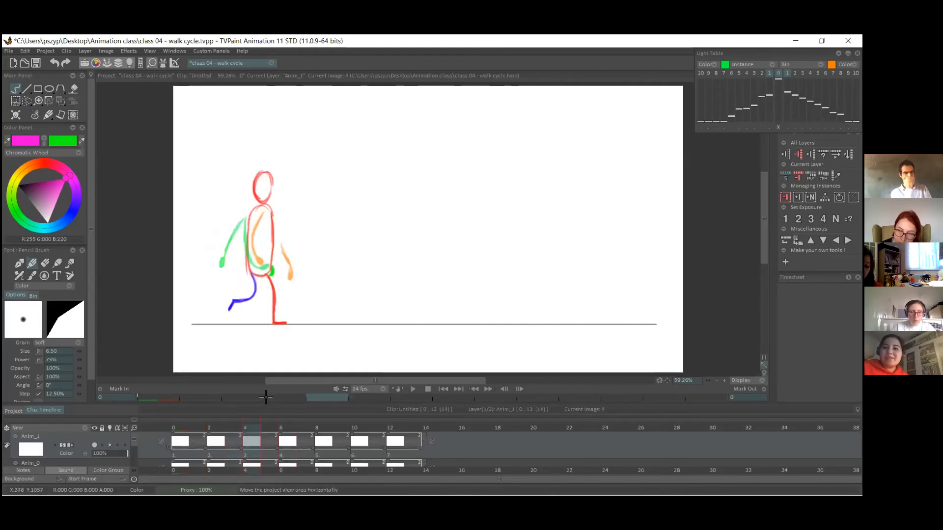
drag(255, 213, 252, 263)
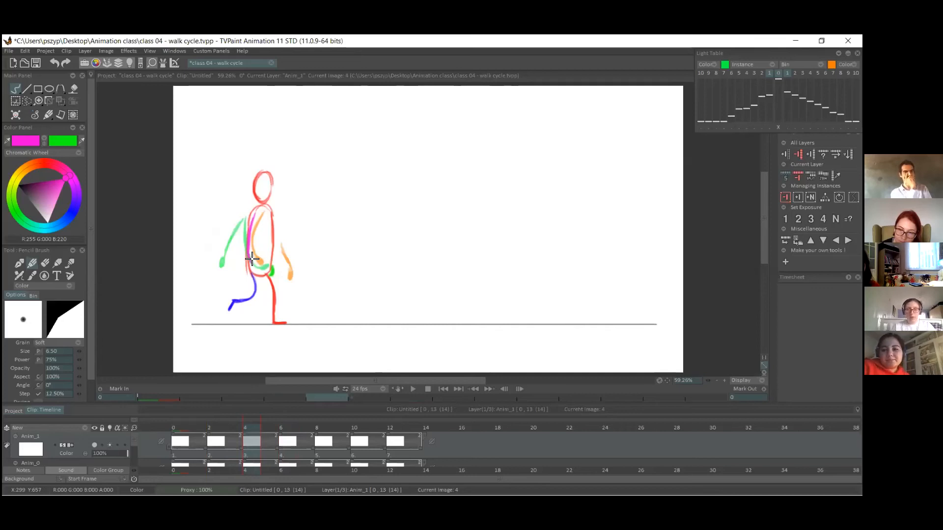
On frame 10, draw the magenta arm swinging back with a small hand, slightly forward of its position on pose 9.
click(282, 425)
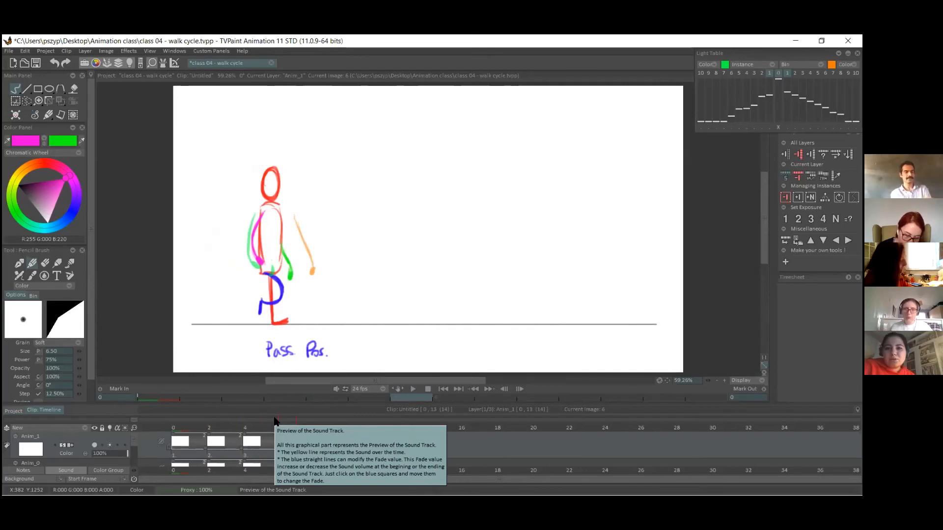
click(323, 425)
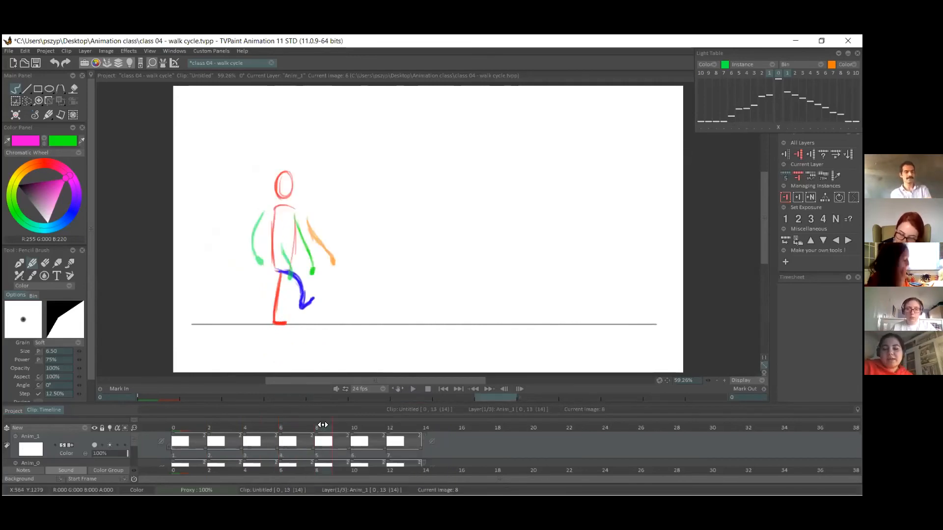
click(391, 429)
click(354, 428)
drag(289, 211, 279, 271)
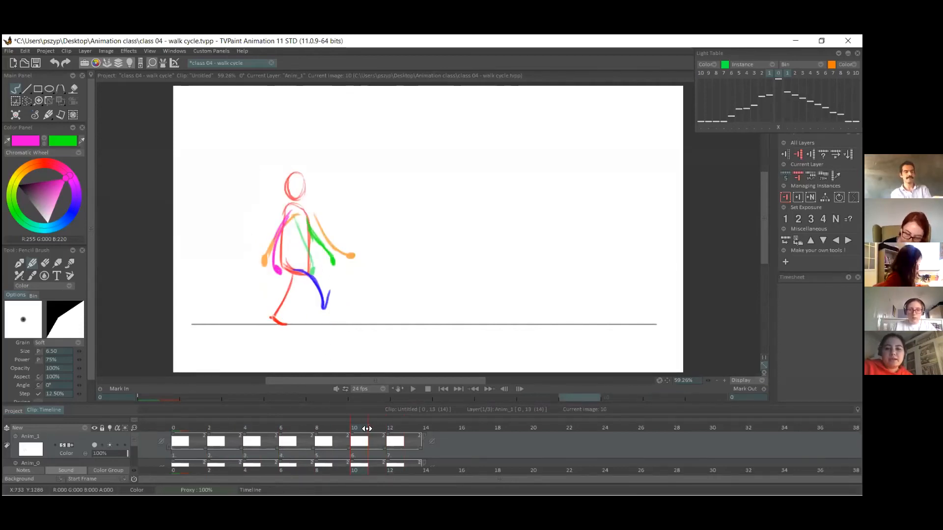
On frame 8, draw the magenta arm hanging slightly bent along the back of the torso, between the neighbouring arm positions.
click(322, 444)
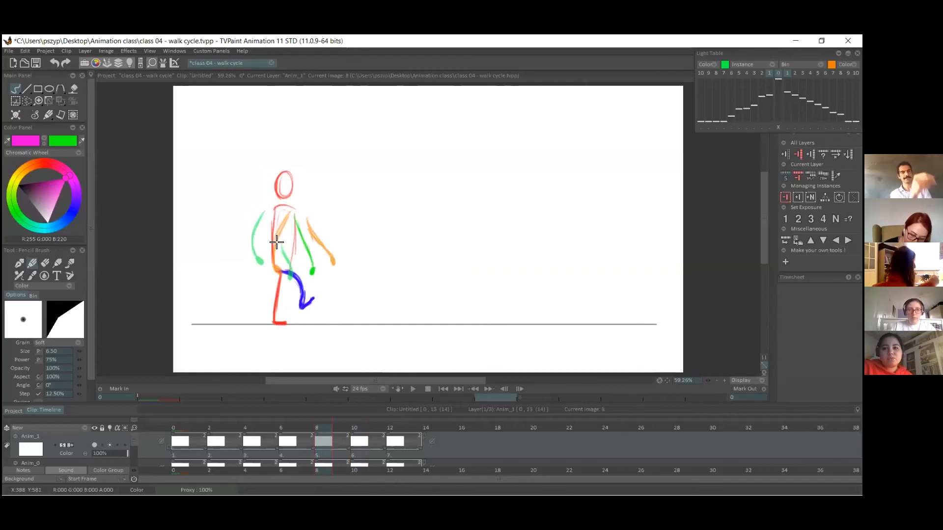
click(311, 454)
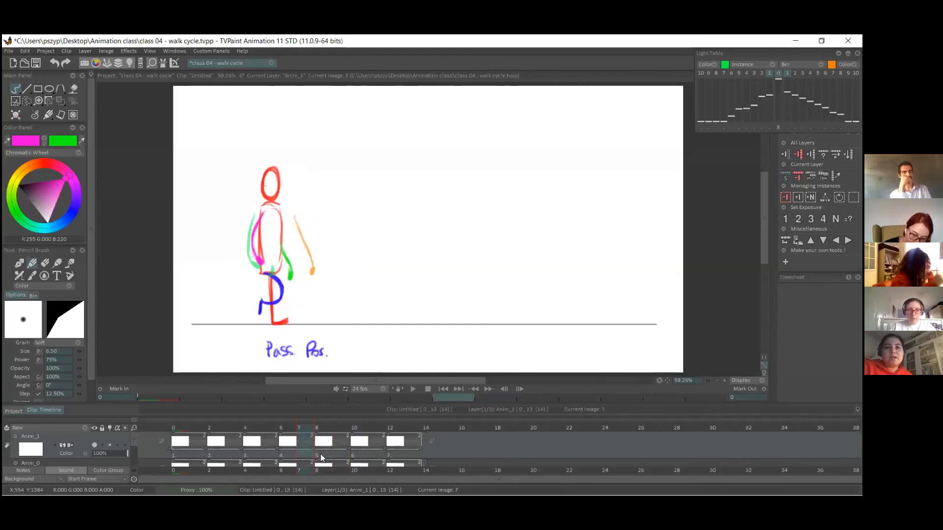
click(323, 454)
click(356, 451)
click(325, 458)
mouse_move(277, 217)
mouse_down()
mouse_move(270, 256)
mouse_move(274, 222)
mouse_move(276, 259)
mouse_up()
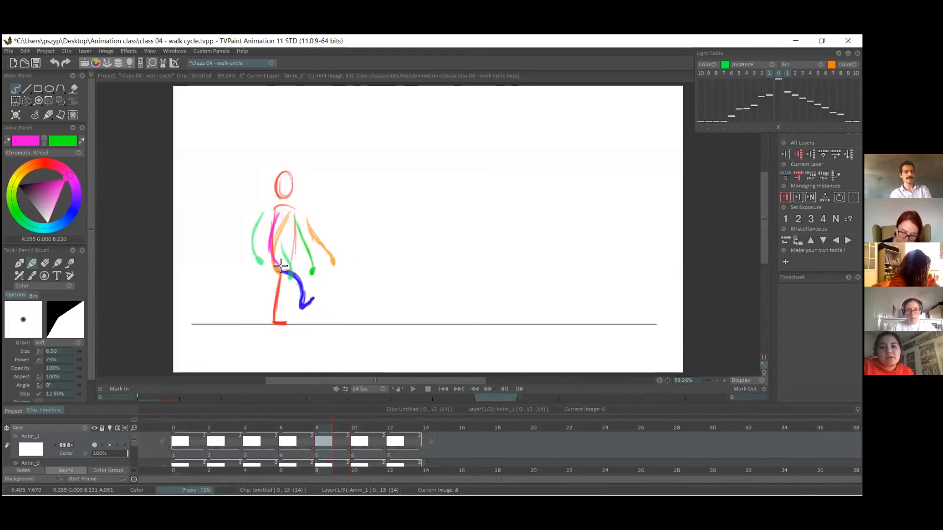
Scrub through the walk cycle frames with the layer's light table hidden to examine how both arms swing.
click(367, 458)
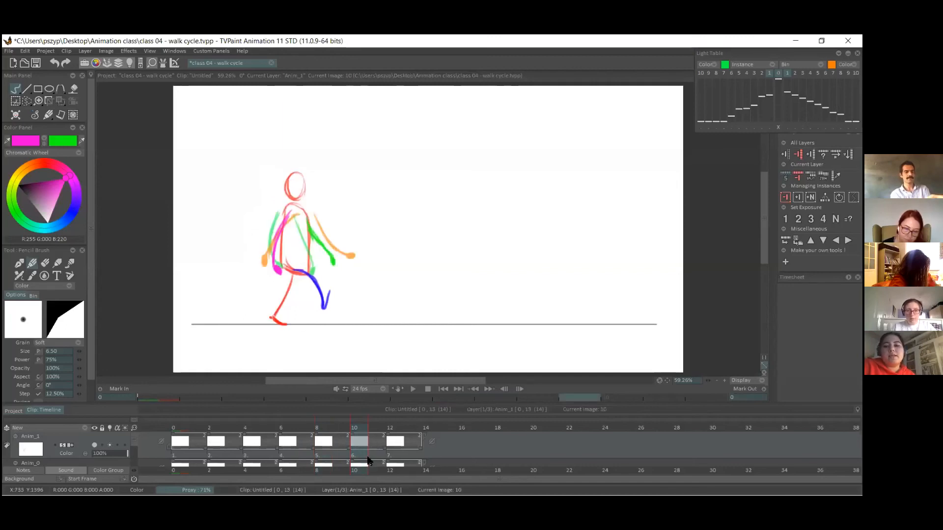
click(394, 458)
click(191, 425)
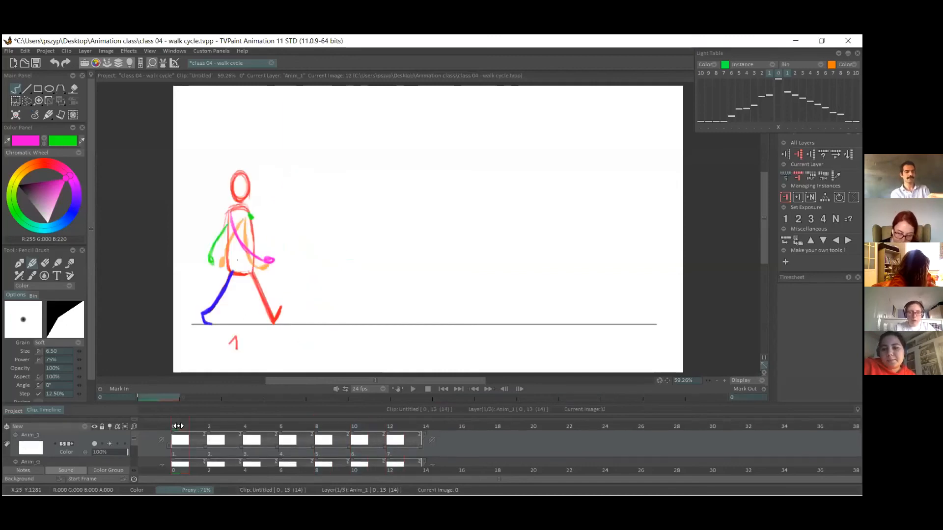
drag(209, 423, 280, 426)
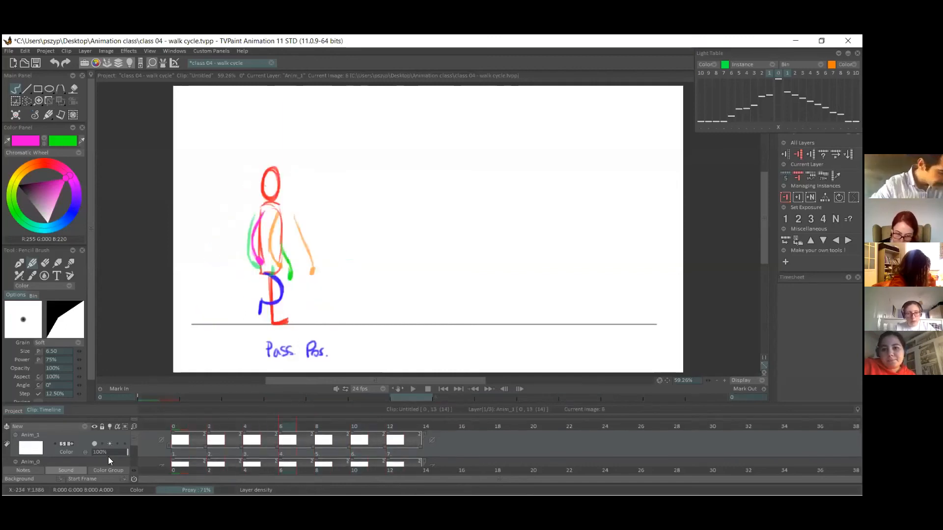
click(178, 425)
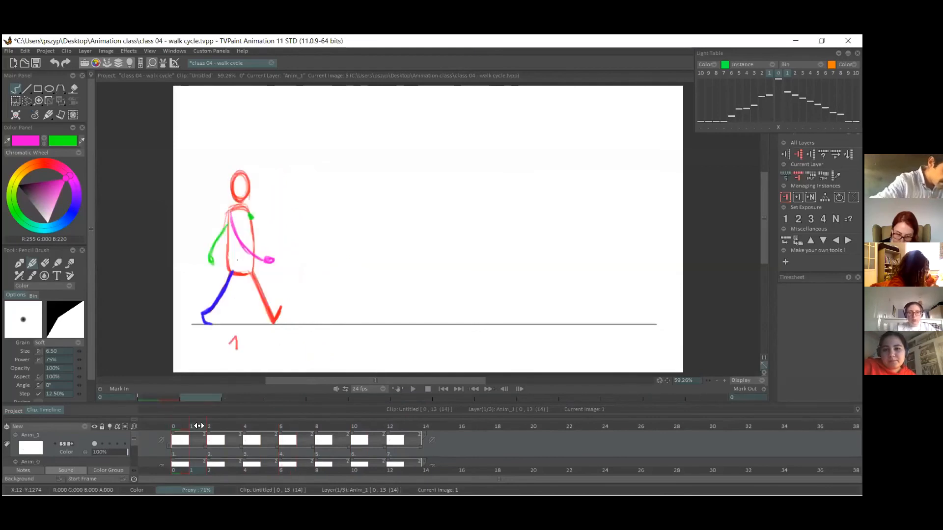
click(227, 431)
drag(227, 431, 362, 422)
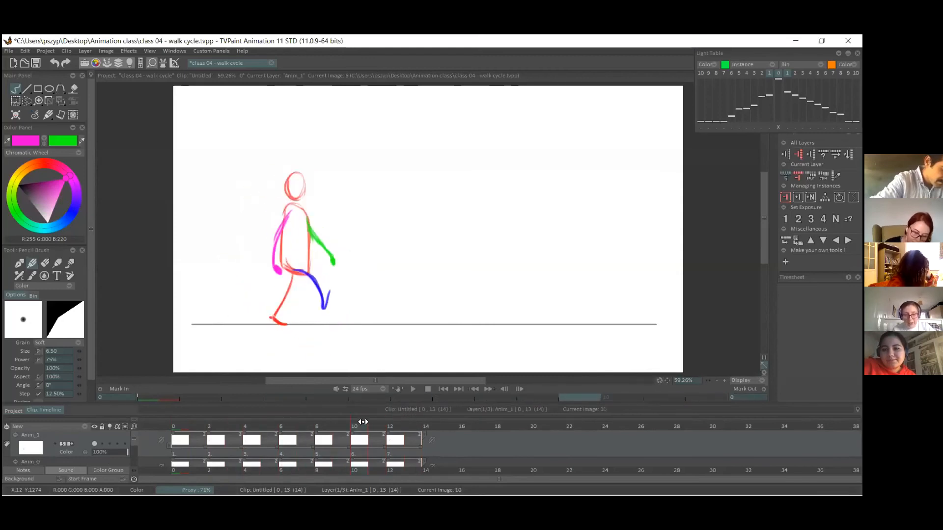
click(109, 444)
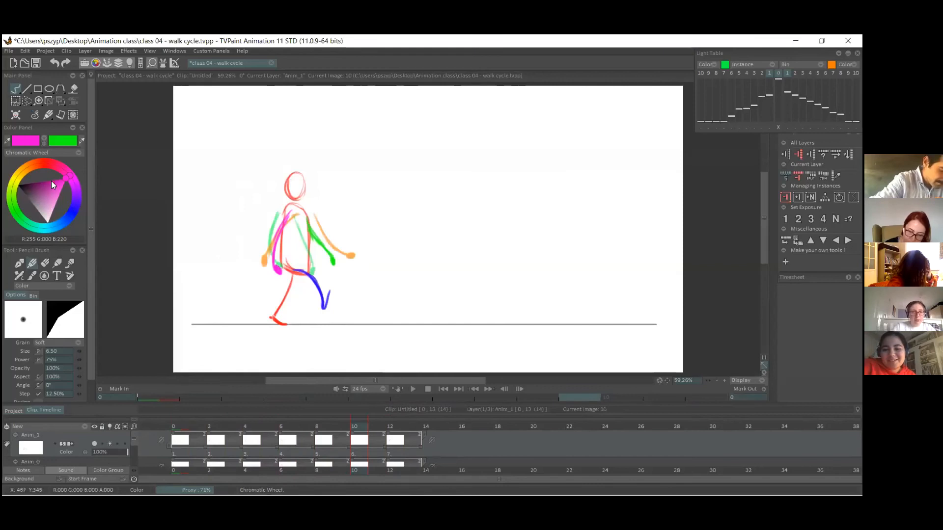
Erase the whole magenta arm on frame 10 with the light table hidden, then return to the pencil and show the light table again.
click(45, 262)
click(181, 429)
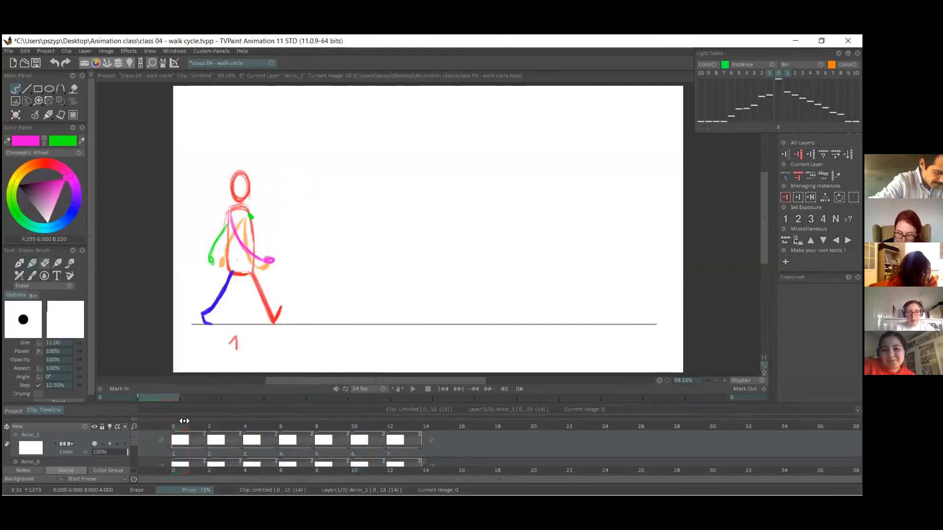
key(Right)
key(Right)
click(109, 444)
mouse_move(185, 424)
mouse_down()
mouse_move(415, 415)
mouse_move(187, 418)
mouse_move(407, 415)
mouse_up()
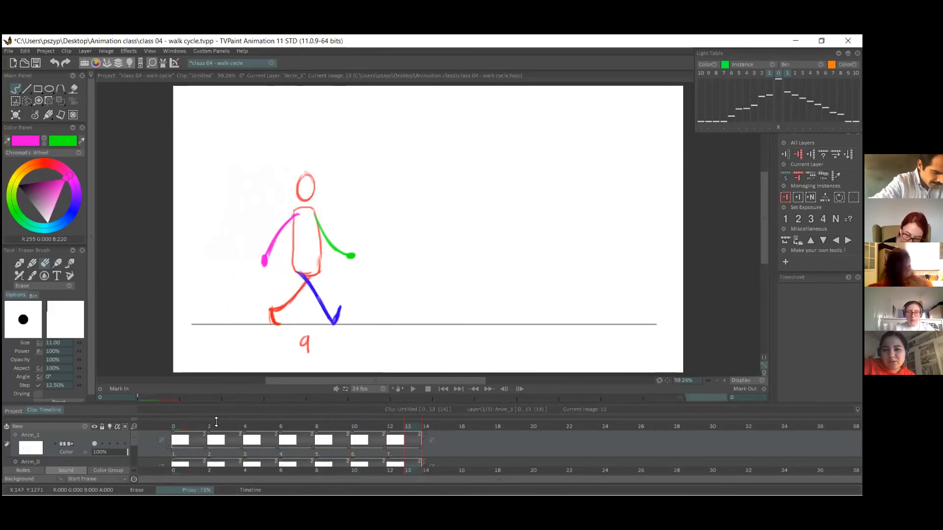
mouse_move(219, 423)
mouse_down()
mouse_move(397, 426)
mouse_move(354, 423)
mouse_up()
mouse_move(278, 245)
mouse_down()
mouse_move(278, 279)
mouse_move(278, 238)
mouse_up()
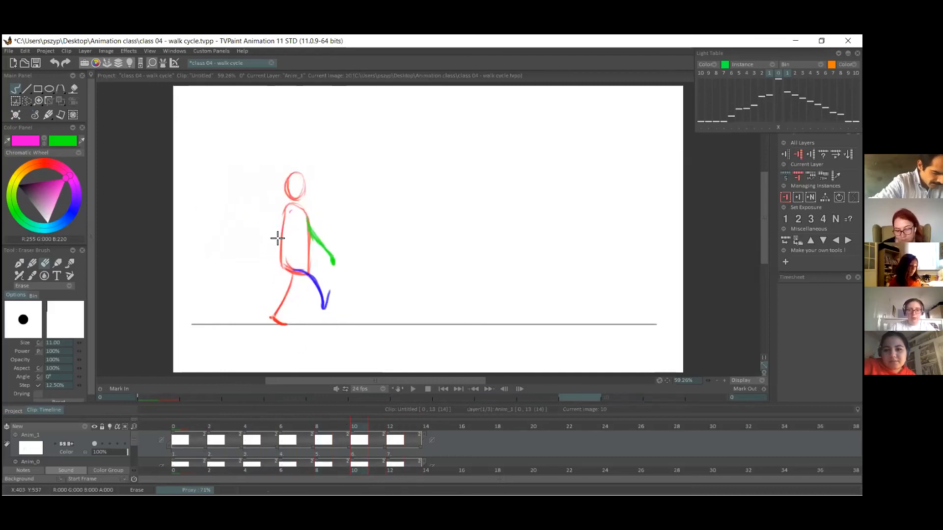
click(34, 262)
click(112, 443)
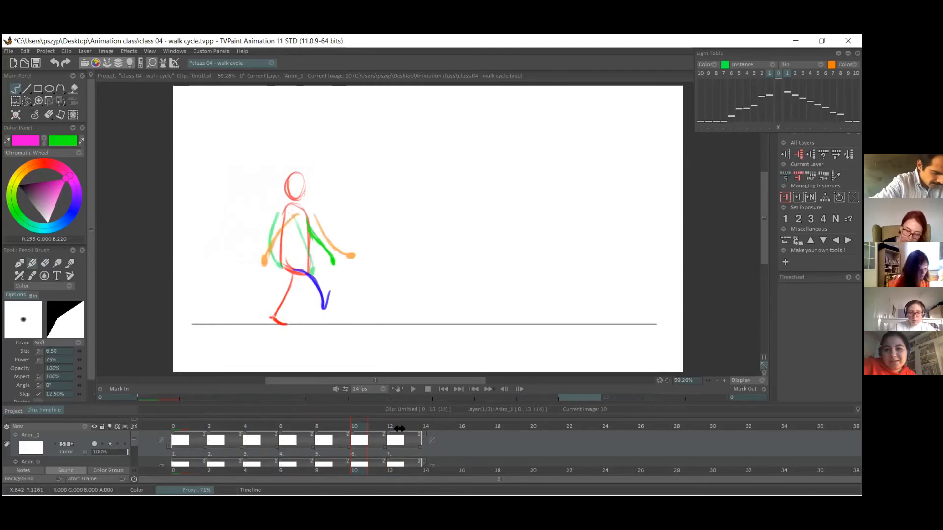
With only the next drawing shown in the light table, draw the magenta arm on frame 10 swinging back with a small hand.
click(769, 73)
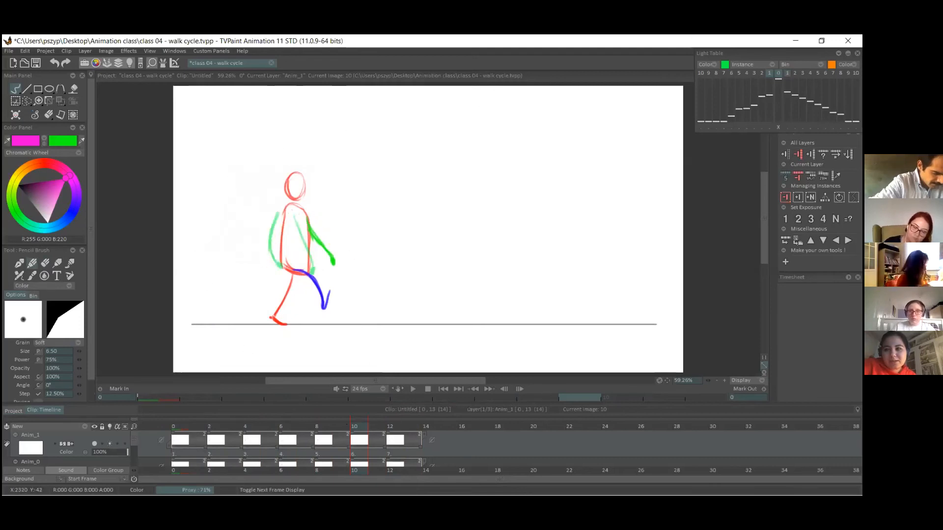
click(787, 74)
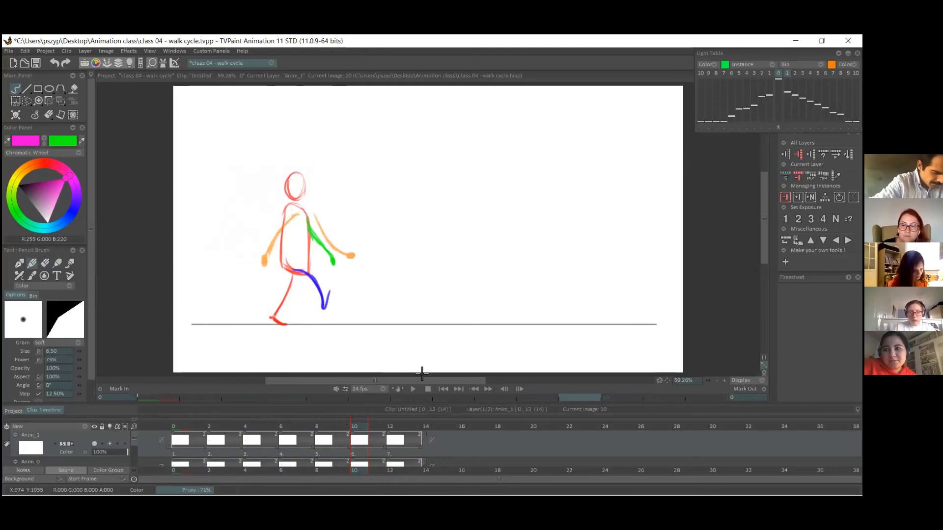
click(390, 457)
click(359, 455)
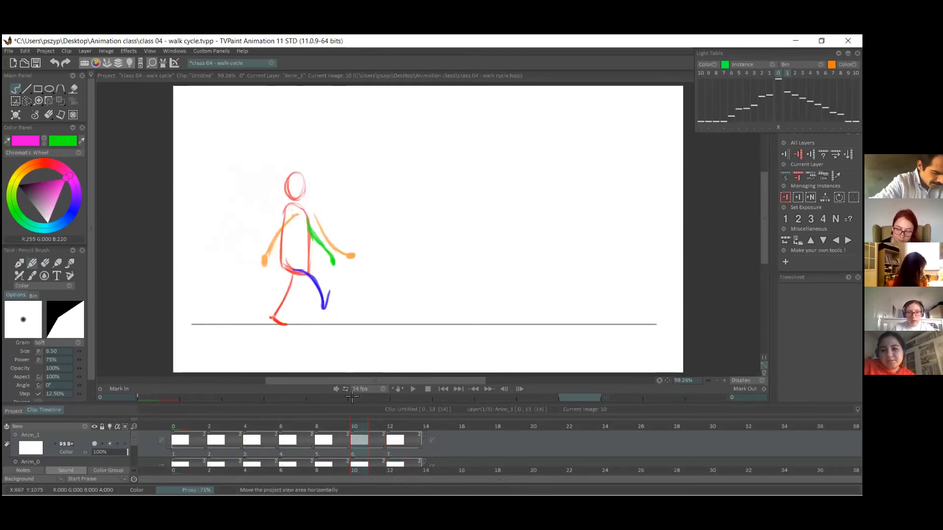
drag(283, 218, 271, 271)
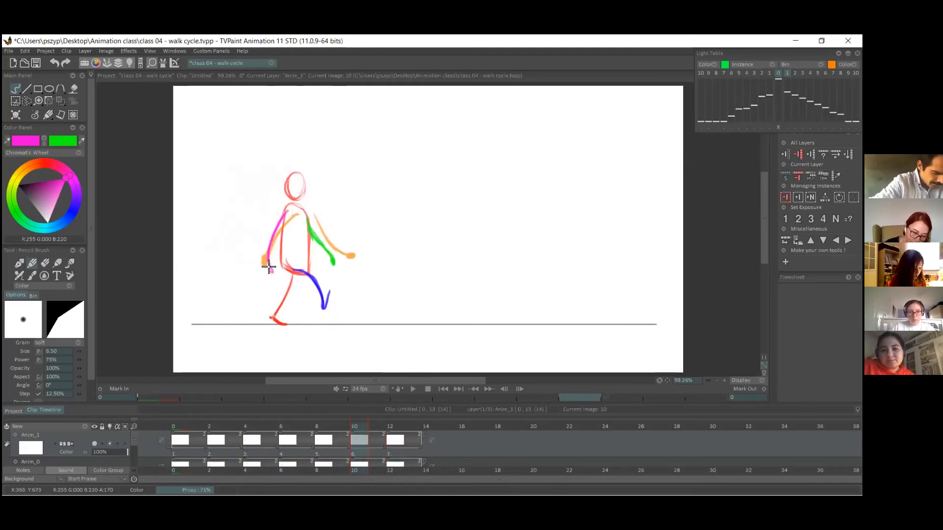
Erase the magenta arm on frame 12 and return to the pencil.
click(395, 449)
key(e)
drag(299, 214, 261, 257)
click(20, 264)
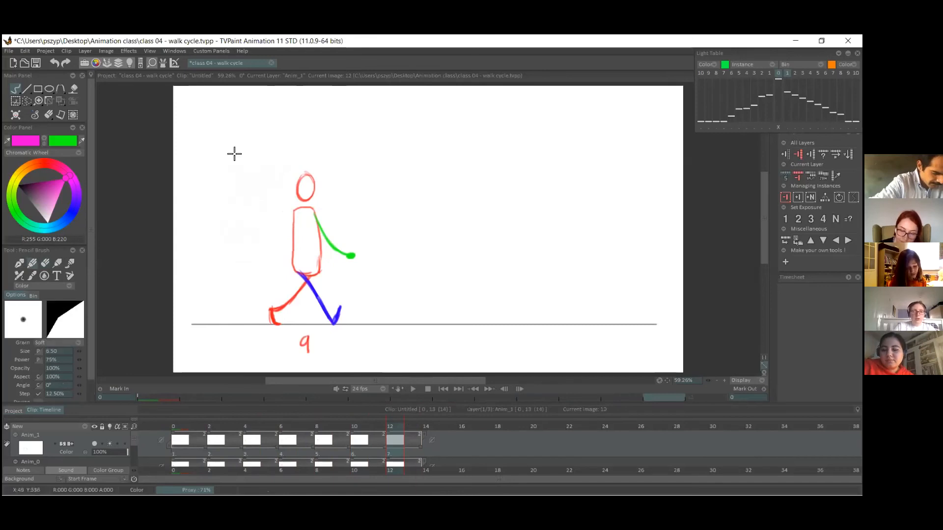
Show the previous drawing in the light table and redraw frame 12's magenta arm, bent backward from the shoulder with a small hand.
click(767, 74)
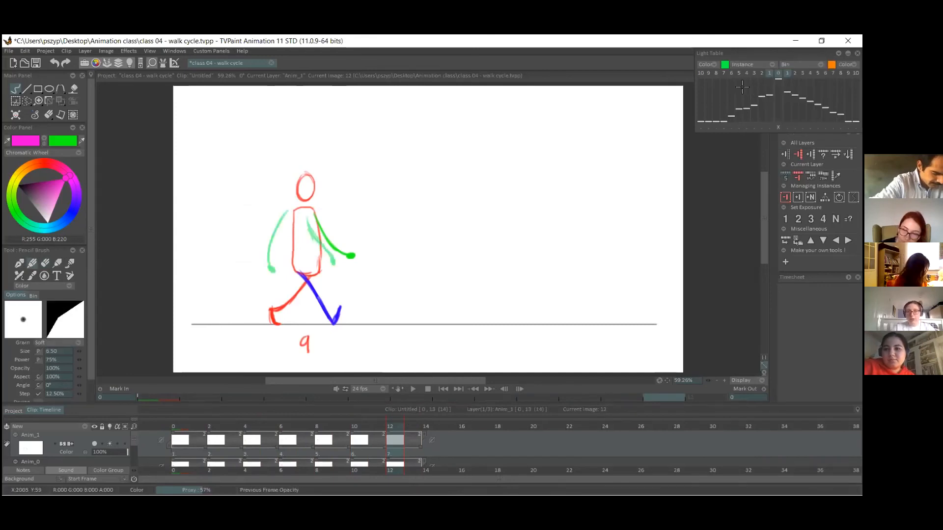
drag(297, 213, 265, 251)
key(ctrl+z)
drag(297, 217, 263, 265)
key(ctrl+z)
key(ctrl+z)
drag(301, 211, 265, 256)
key(ctrl+z)
drag(301, 211, 269, 257)
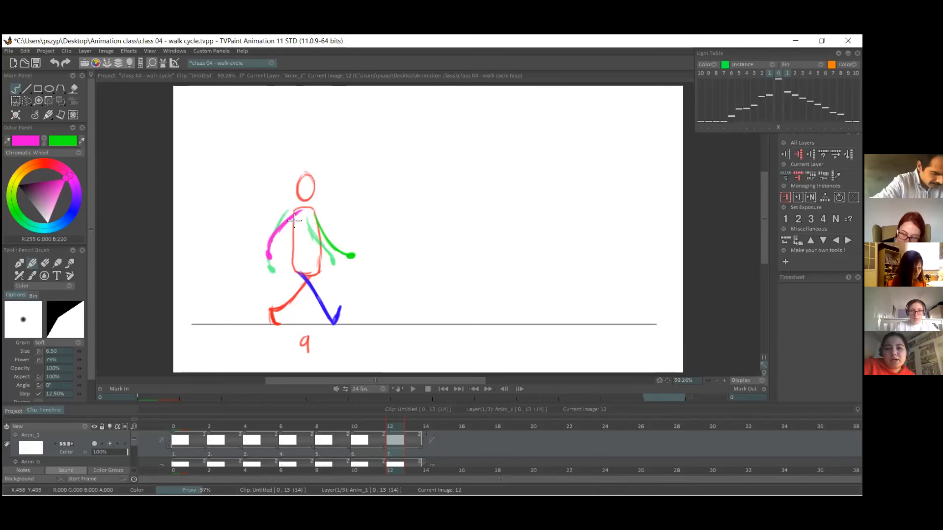
Erase the magenta arm on frame 4 and return to the pencil.
click(378, 451)
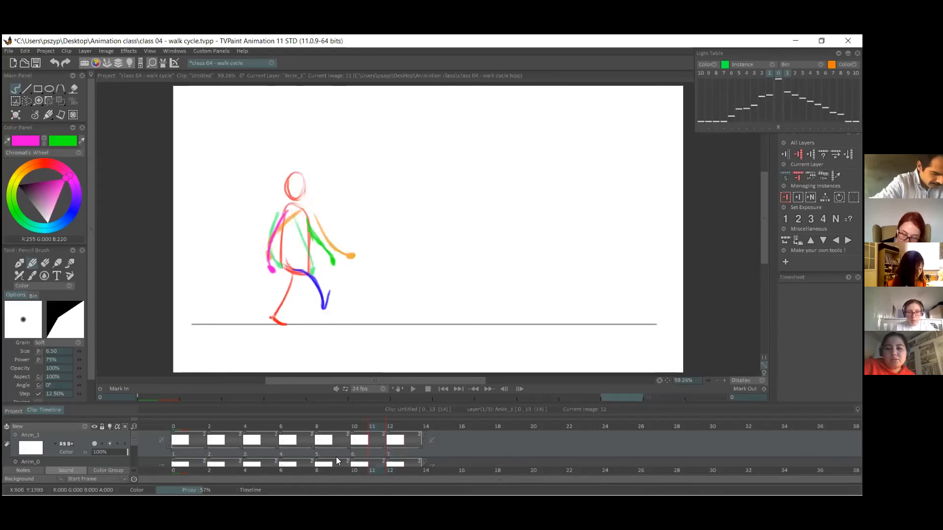
click(218, 445)
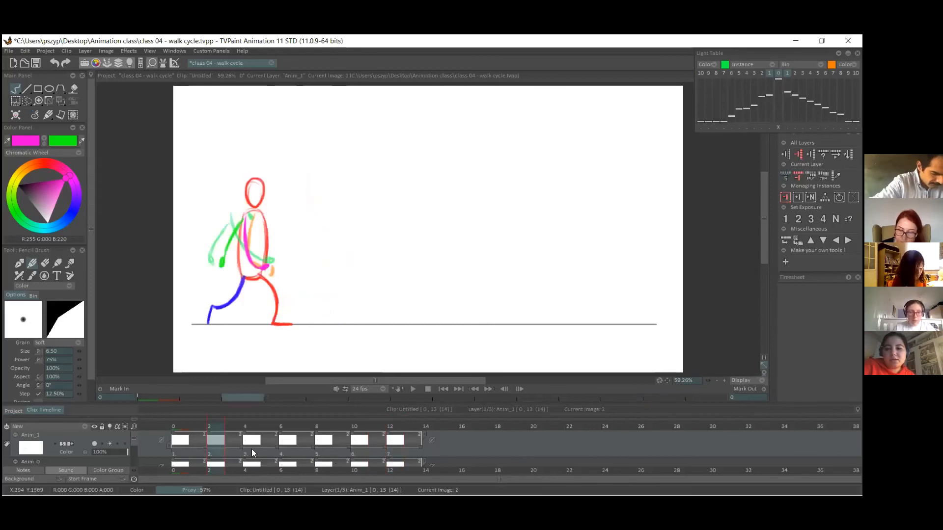
click(251, 449)
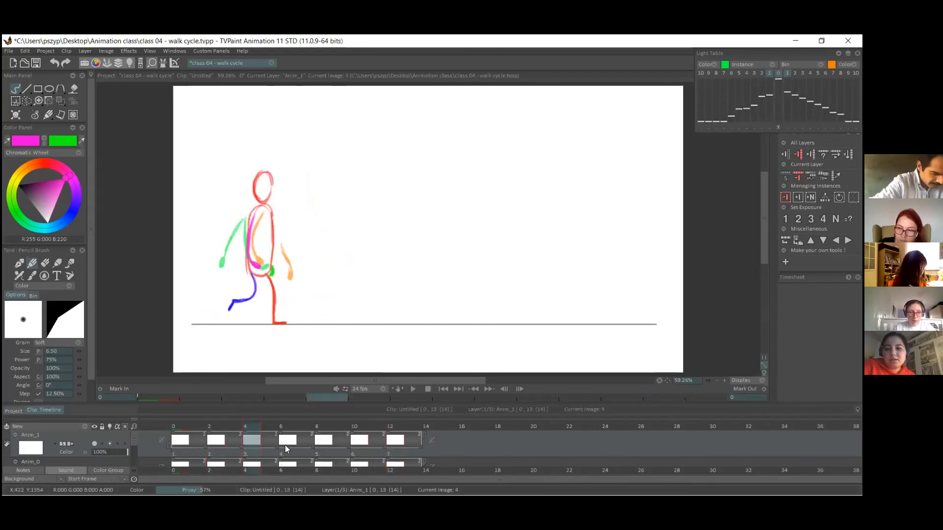
click(44, 263)
drag(250, 249, 264, 269)
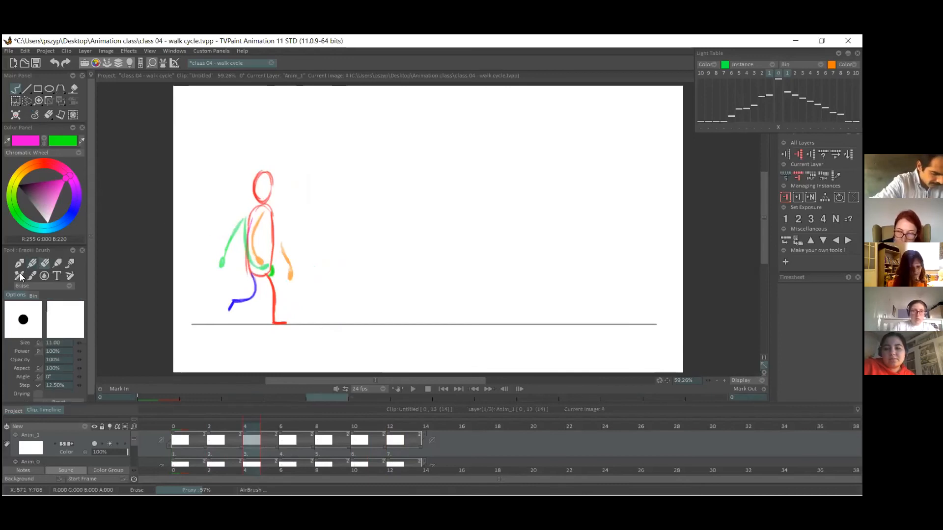
click(32, 264)
Erase the magenta arm on frame 6, the passing position, and return to frame 4.
click(285, 447)
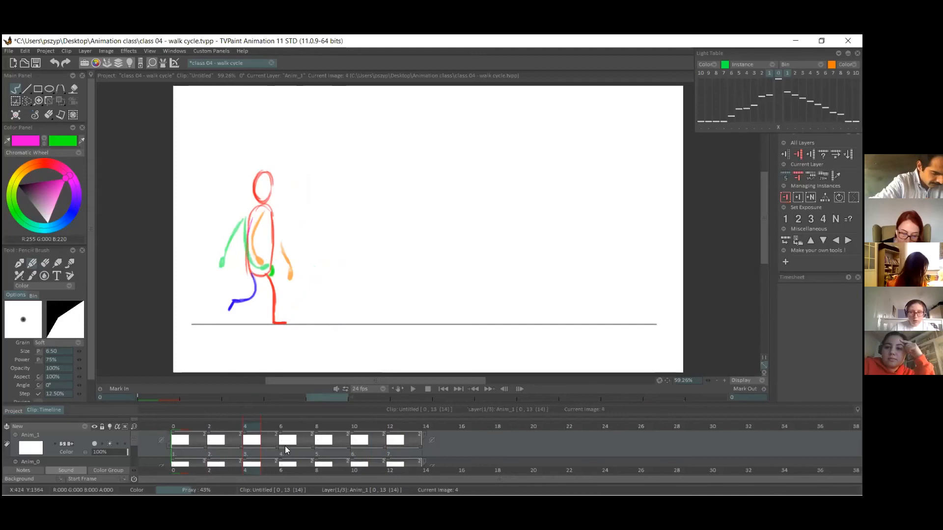
click(289, 459)
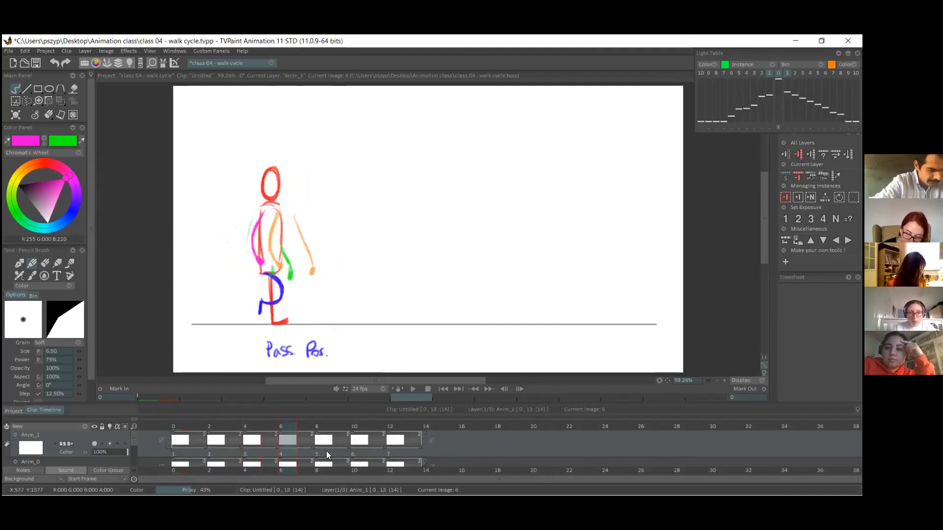
click(43, 264)
mouse_move(256, 236)
mouse_down()
mouse_move(268, 257)
mouse_move(247, 250)
mouse_move(265, 239)
mouse_move(250, 222)
mouse_up()
key(Left)
key(Left)
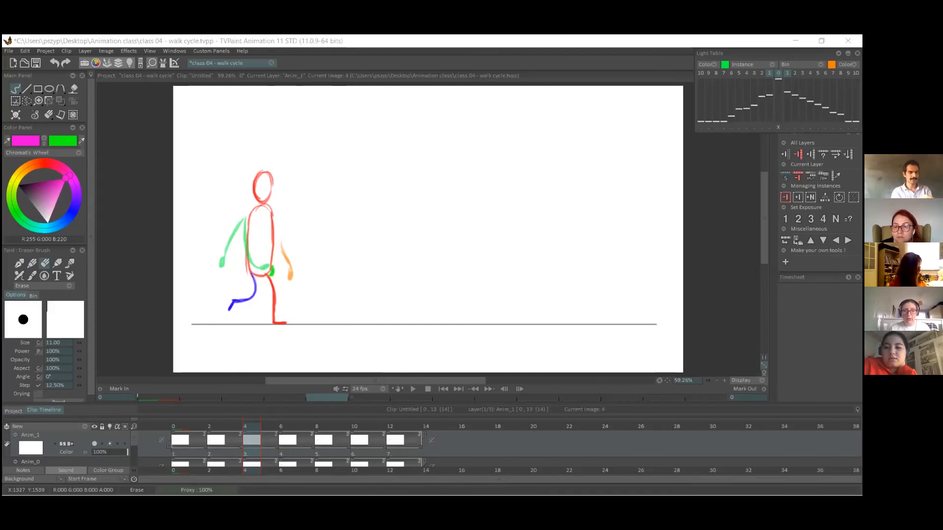
Erase both the green and magenta arms on frame 2 and return to the pencil.
drag(210, 425, 183, 423)
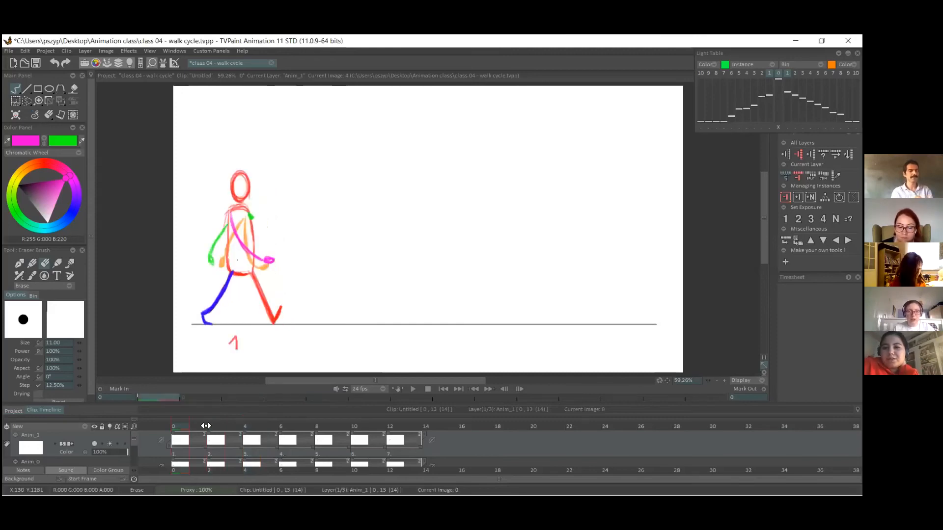
click(206, 426)
mouse_move(245, 220)
mouse_down()
mouse_move(245, 243)
mouse_move(259, 251)
mouse_move(245, 219)
mouse_move(244, 250)
mouse_move(246, 223)
mouse_move(224, 258)
mouse_up()
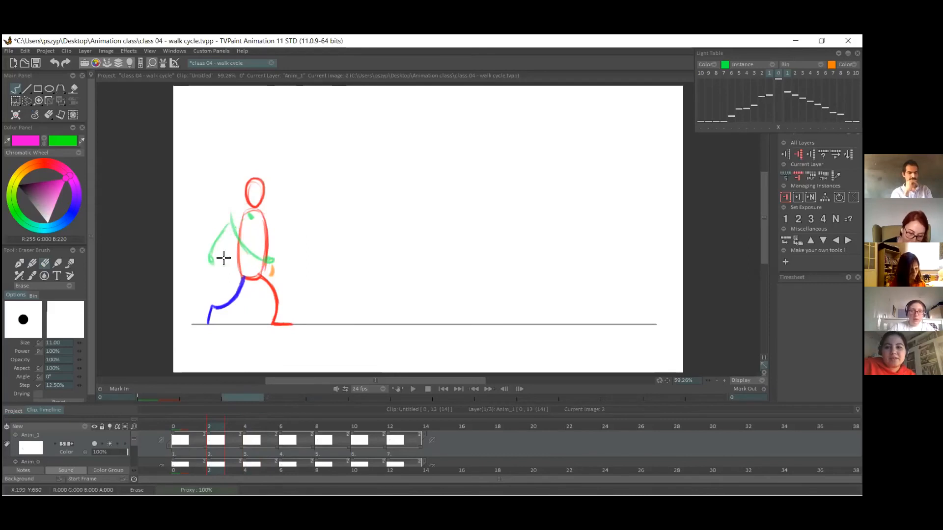
click(32, 263)
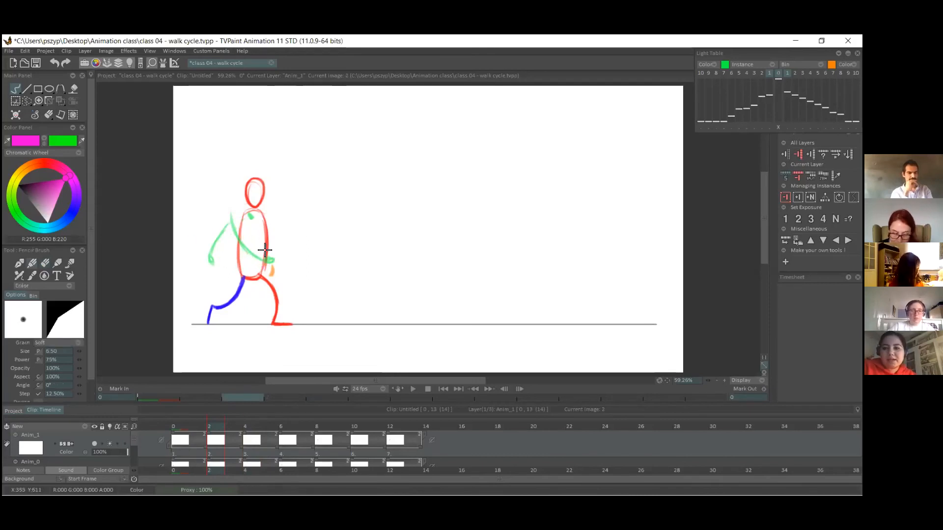
Draw the magenta arm on frame 2 swinging farther forward than on pose 1, with a bent elbow and a raised hand.
drag(247, 219, 293, 259)
key(ctrl+z)
mouse_move(246, 216)
mouse_down()
mouse_move(270, 261)
mouse_move(294, 256)
mouse_up()
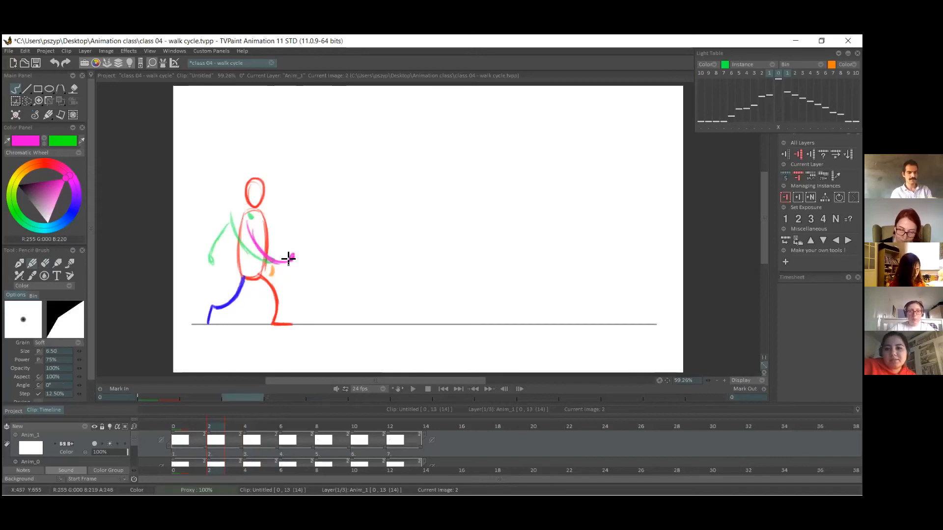
Switch to green, draw the other arm on frame 2 curving far back from the shoulder, and compare it with pose 1.
key(x)
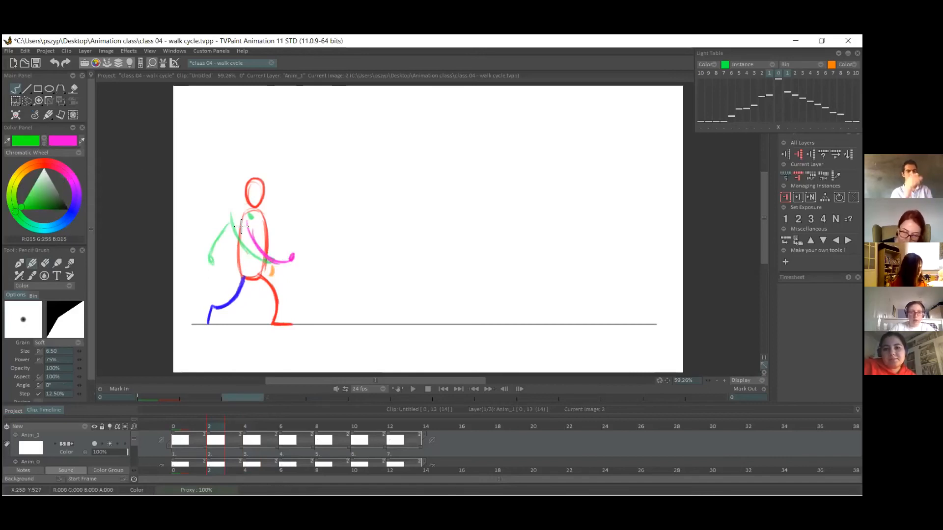
drag(242, 212, 210, 249)
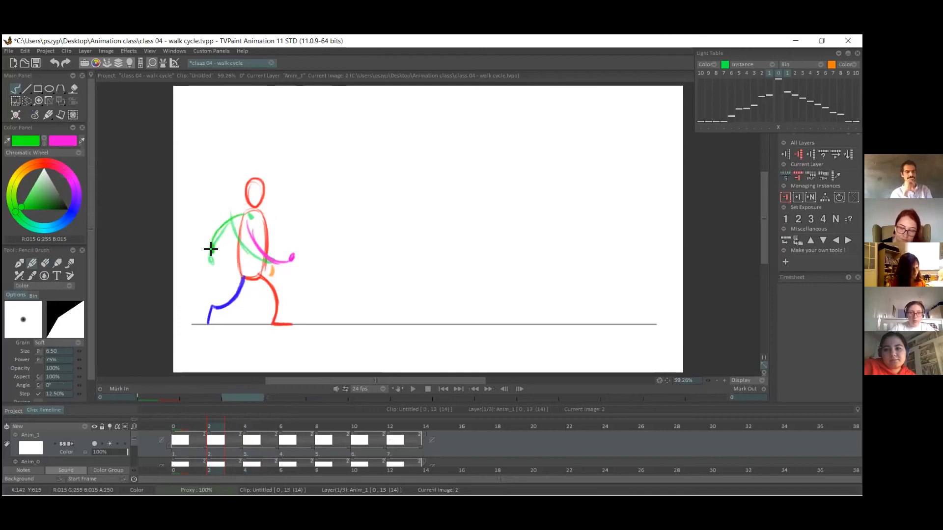
click(203, 423)
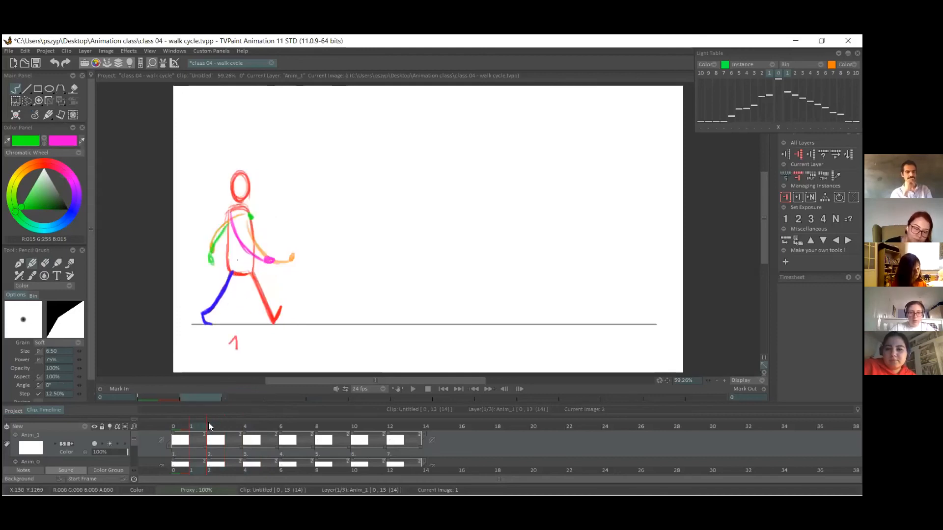
click(220, 425)
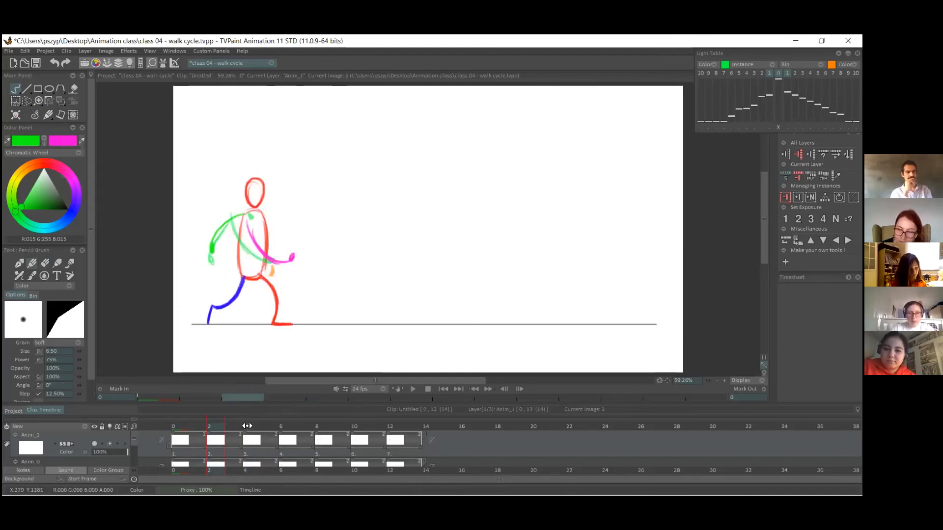
On frame 4, draw the green arm reaching diagonally back from the shoulder with a small hand.
click(247, 426)
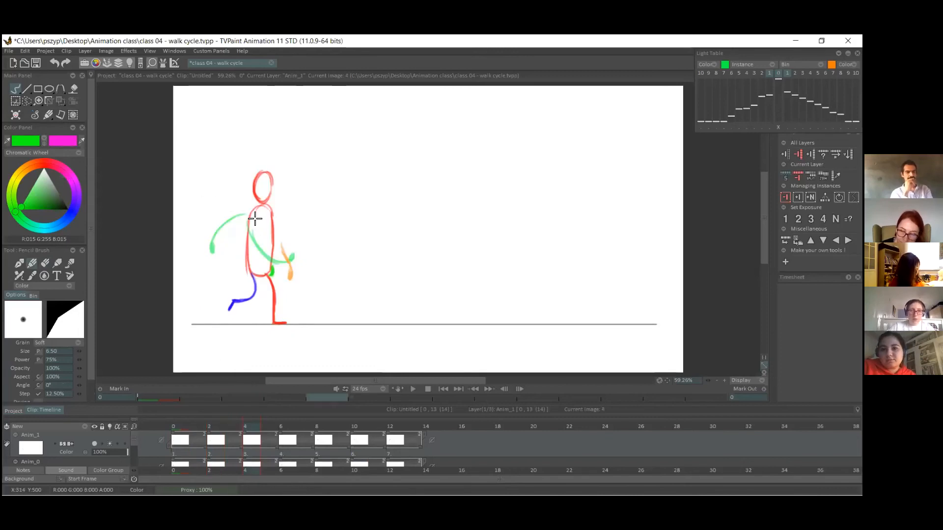
drag(225, 249, 220, 257)
key(ctrl+z)
key(ctrl+z)
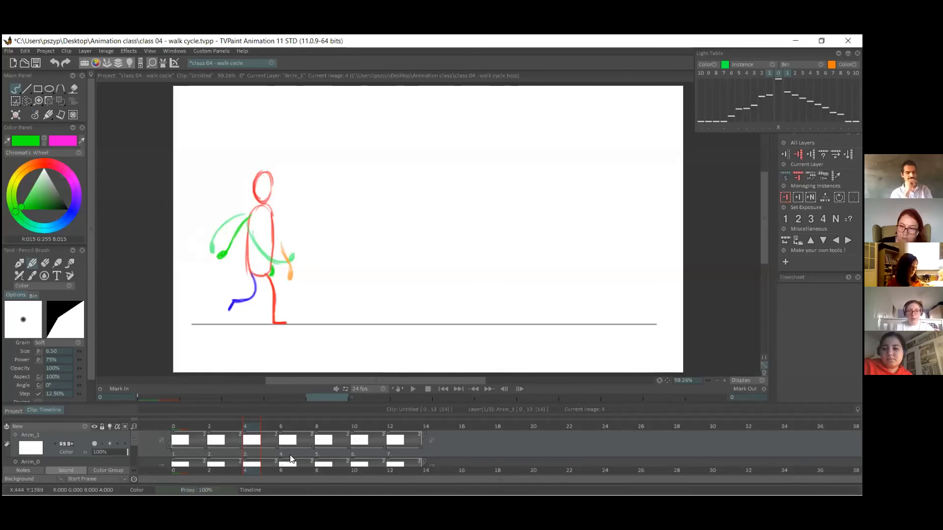
On frame 6, draw the green arm trailing low behind the torso with a hand, and erase the old green arm in front.
click(297, 428)
drag(259, 262, 246, 269)
key(ctrl+z)
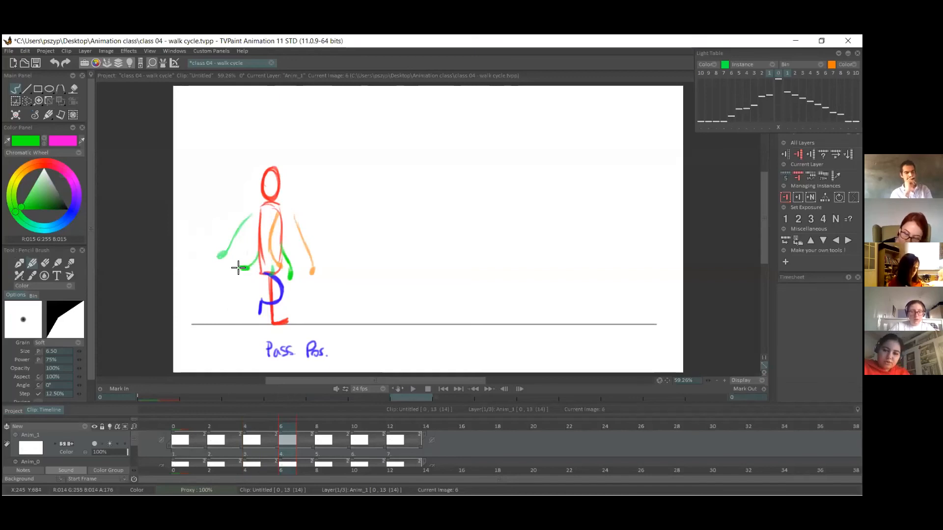
key(e)
drag(288, 273, 282, 241)
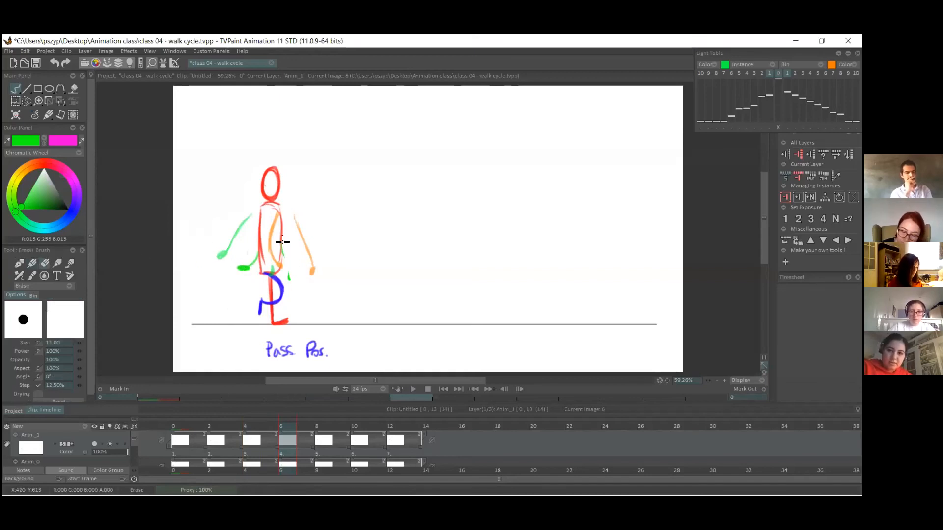
On frame 10, erase the green arm and redraw it slightly farther forward, between the neighbouring arm positions.
click(318, 448)
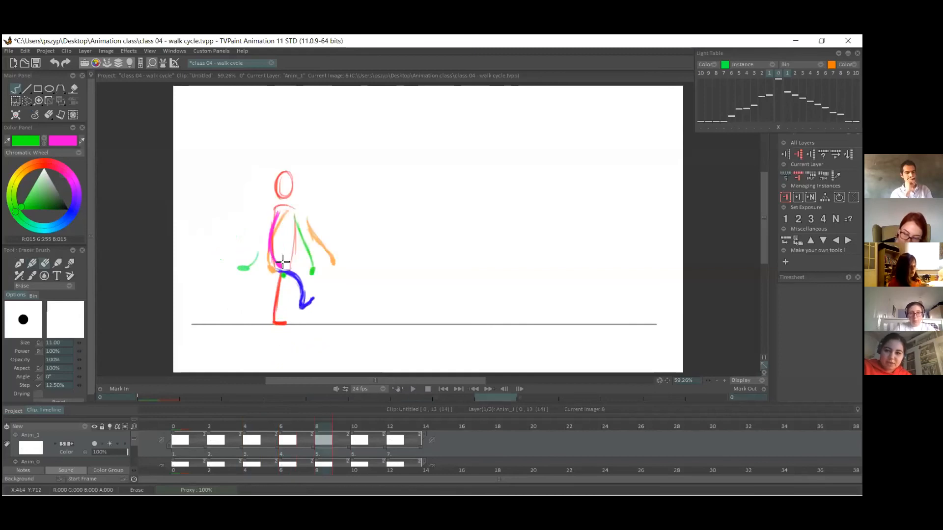
key(e)
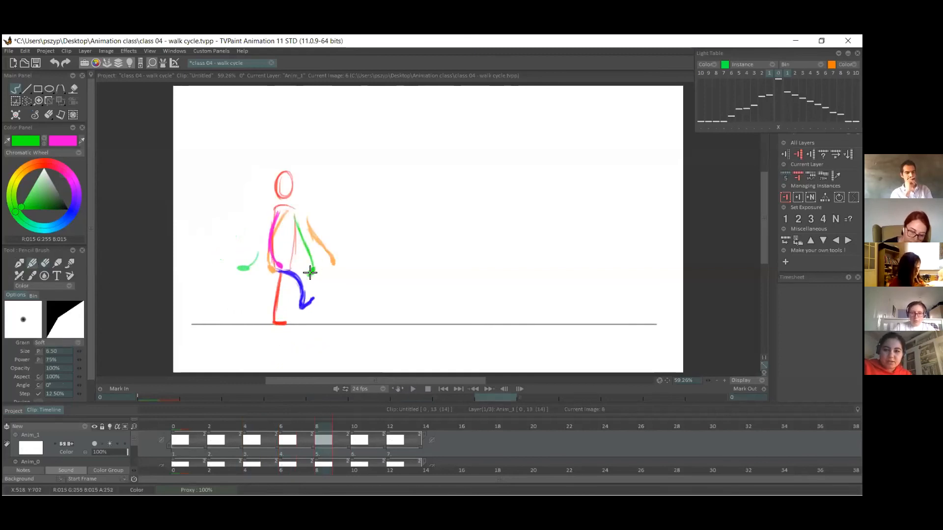
click(363, 442)
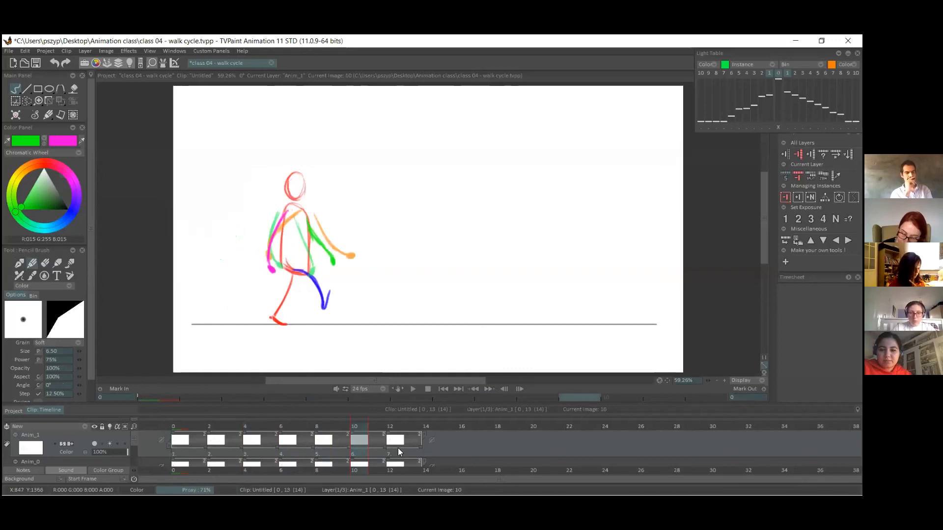
click(45, 263)
mouse_move(316, 222)
mouse_down()
mouse_move(334, 264)
mouse_move(318, 245)
mouse_move(335, 258)
mouse_up()
click(32, 263)
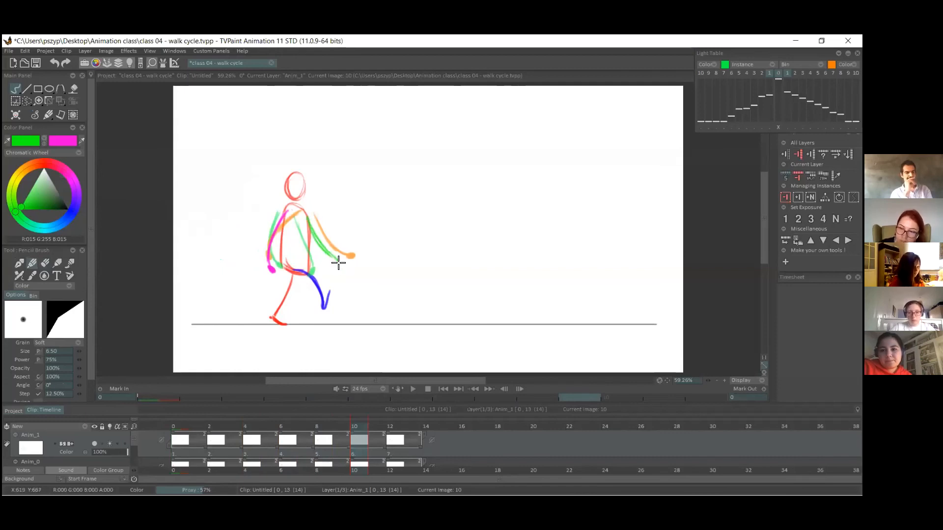
Scrub through the walk cycle's early frames to examine the arm swing, and switch the drawing colour to magenta.
click(391, 442)
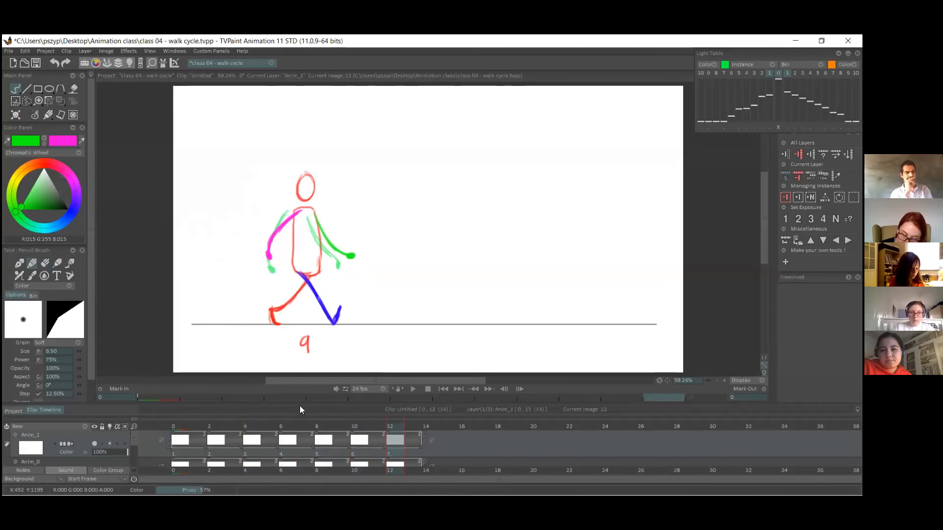
drag(180, 422, 245, 418)
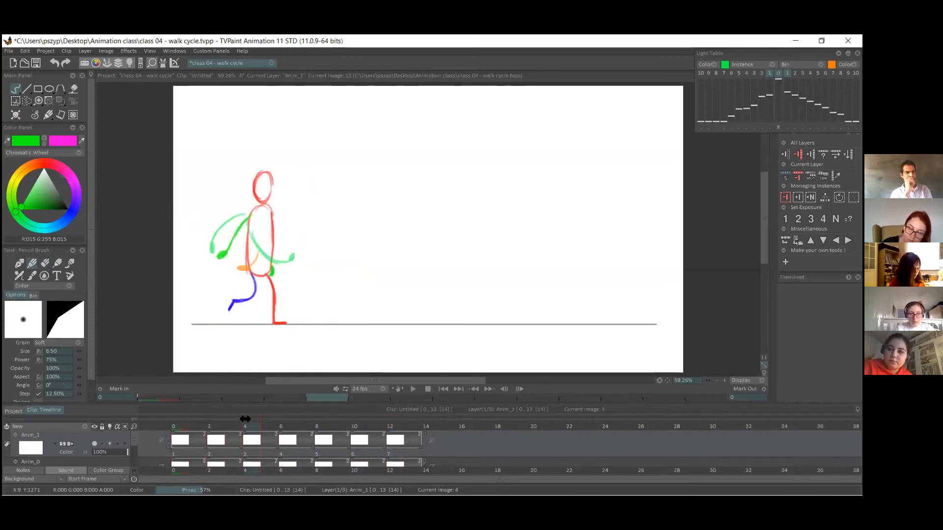
click(44, 141)
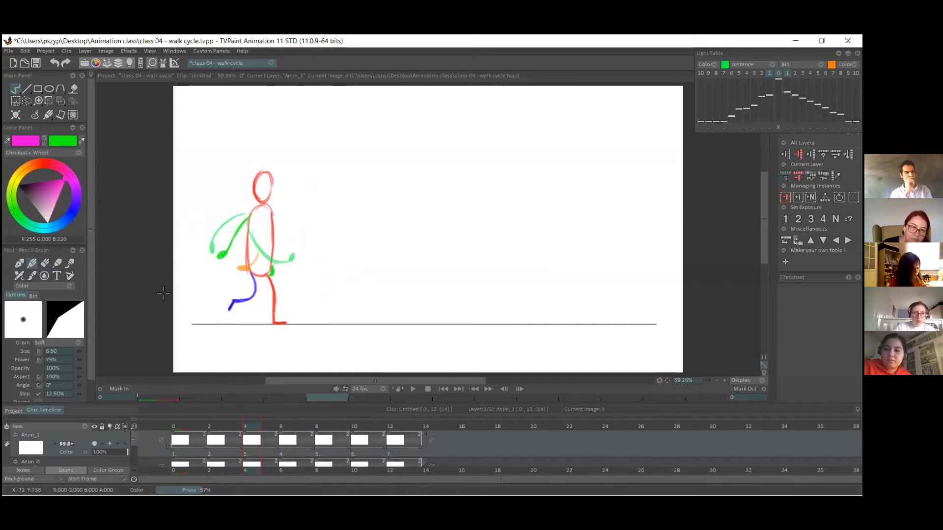
drag(193, 424, 222, 425)
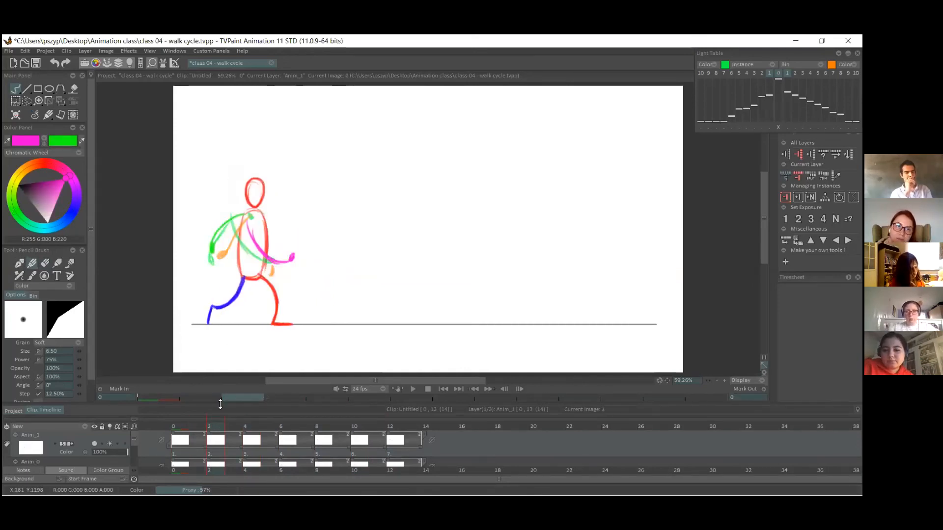
click(251, 418)
drag(196, 427, 212, 424)
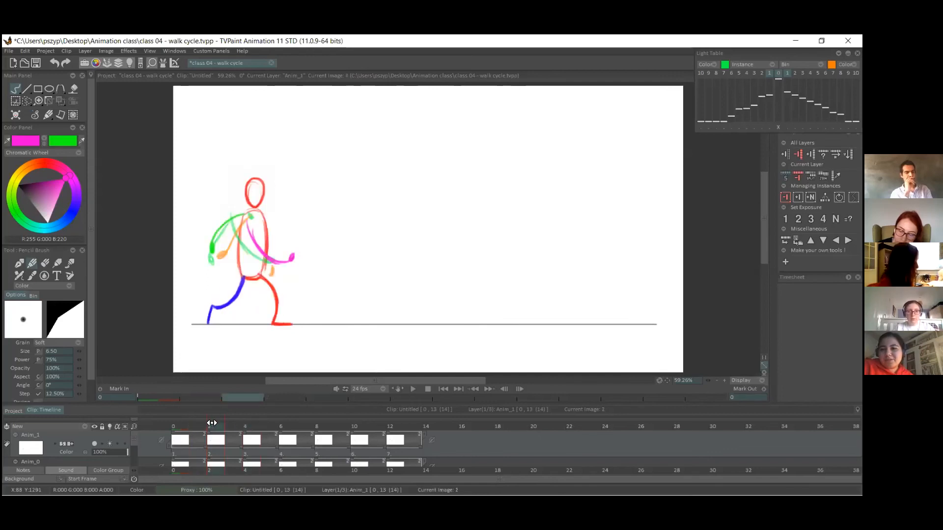
Scrub between the first few walk drawings, with and without the arm layer's onion skin, to compare the arm positions.
click(186, 423)
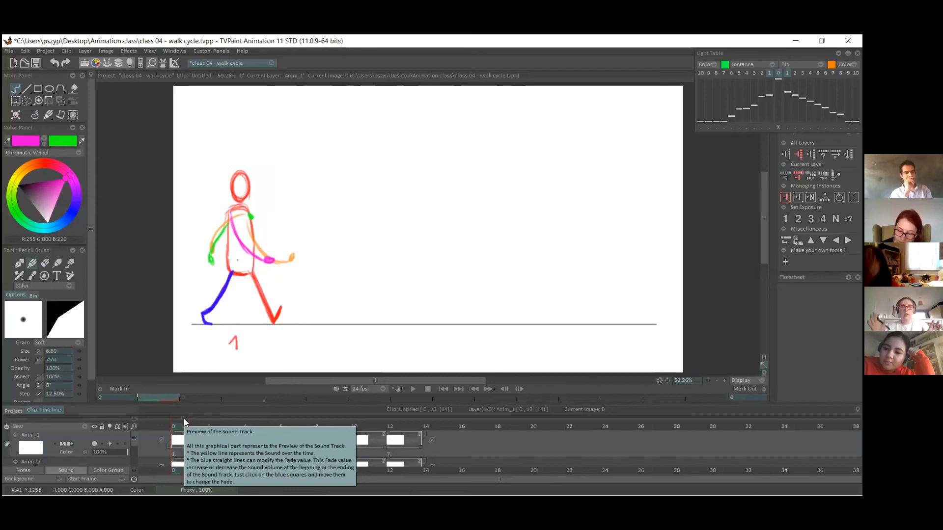
mouse_move(212, 428)
mouse_down()
mouse_move(196, 420)
mouse_move(215, 420)
mouse_up()
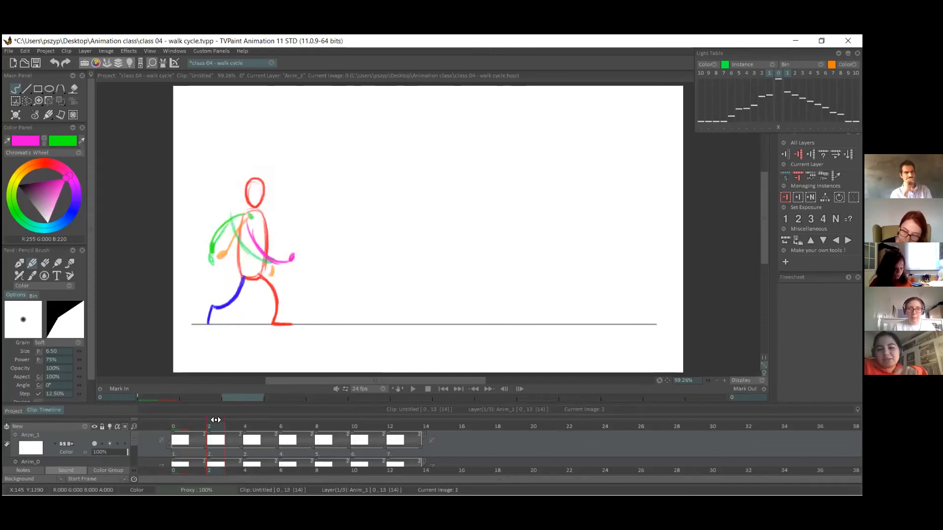
click(110, 444)
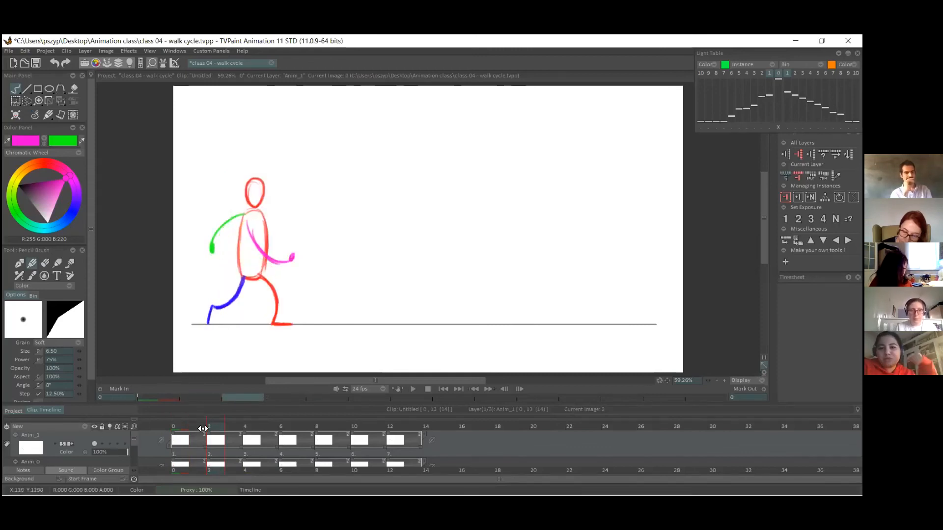
click(203, 429)
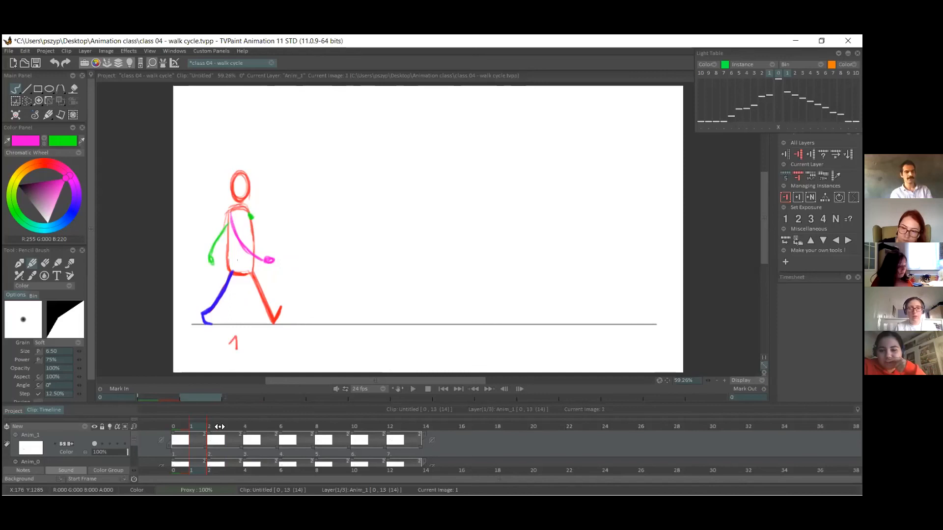
click(210, 423)
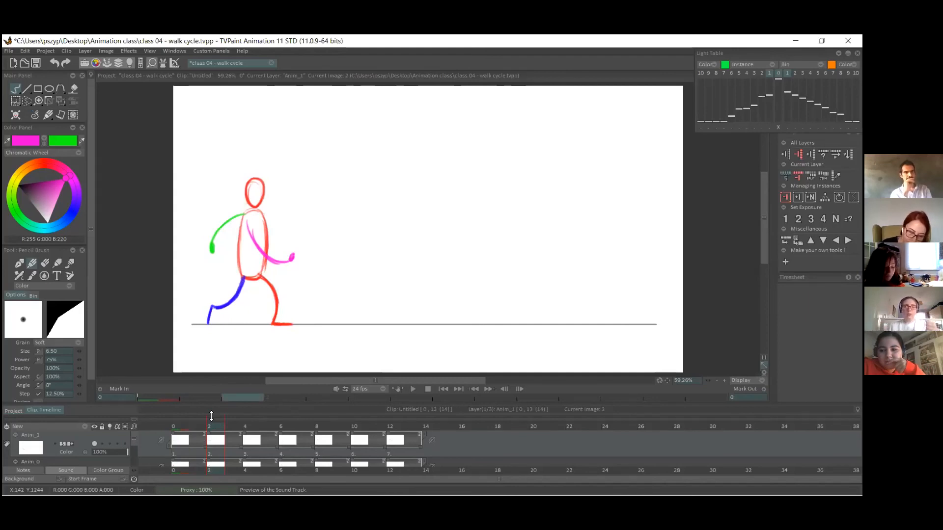
drag(248, 428, 301, 430)
drag(220, 427, 259, 415)
click(212, 426)
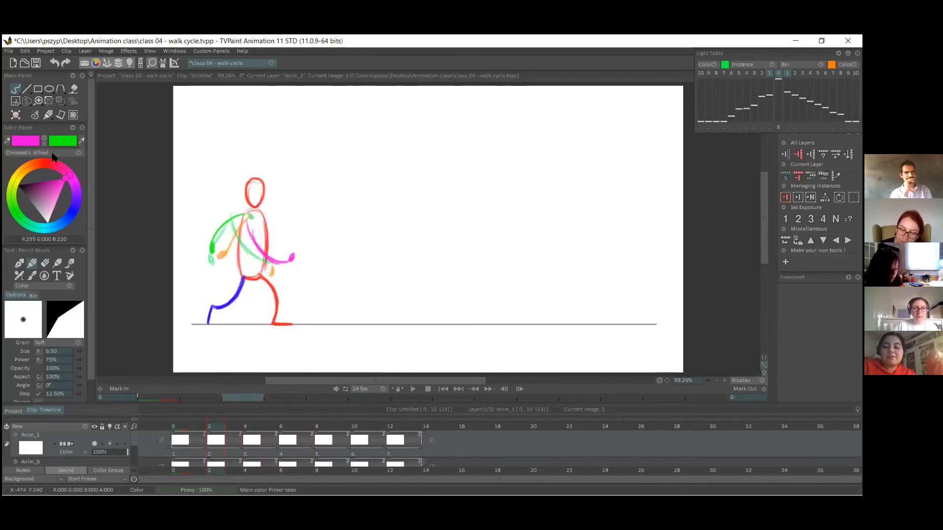
On frame 4, draw the magenta arm curving down and forward from the shoulder, with a small hand in front of the hips.
click(254, 425)
drag(252, 211, 254, 253)
key(ctrl+z)
mouse_move(252, 212)
mouse_down()
mouse_move(267, 269)
mouse_move(285, 263)
mouse_up()
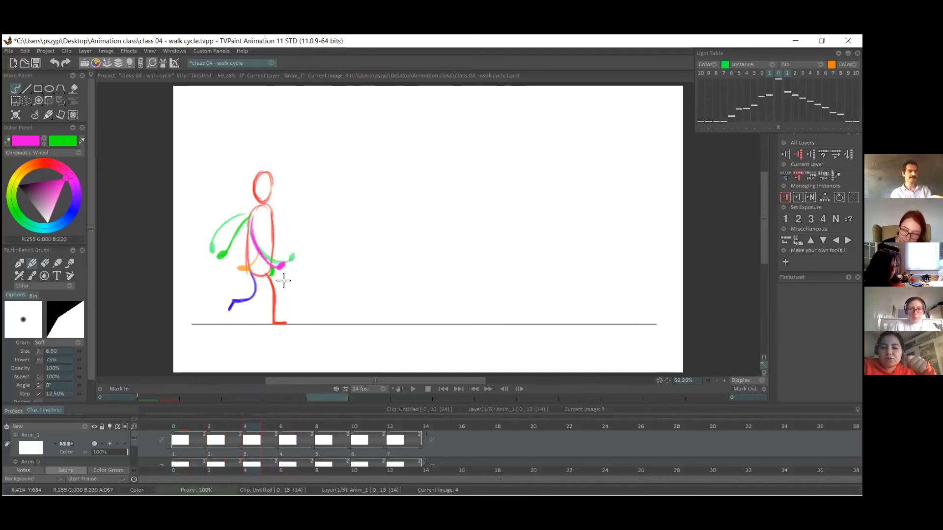
On frame 6, draw the magenta arm hanging from the shoulder across the torso, with the hand at the front of the hips.
click(285, 450)
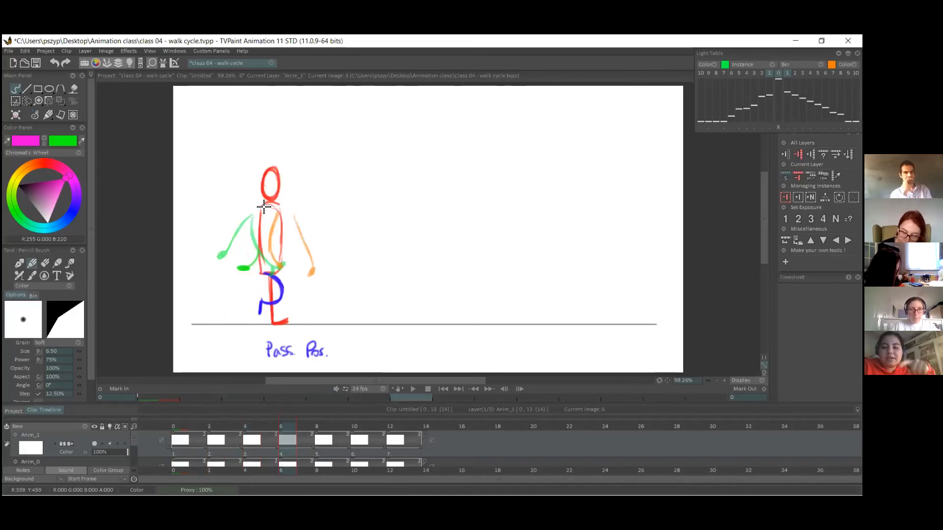
click(326, 453)
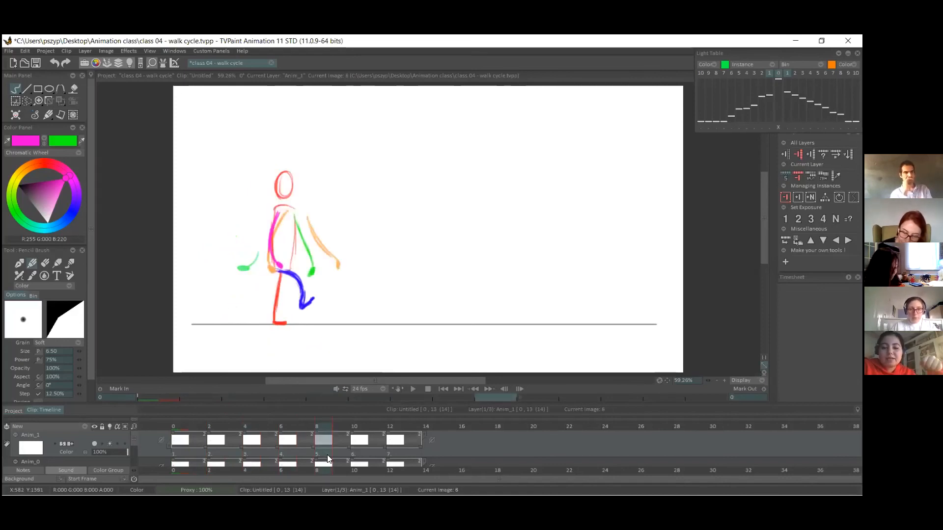
click(292, 454)
mouse_move(190, 426)
mouse_down()
mouse_move(360, 414)
mouse_move(288, 419)
mouse_up()
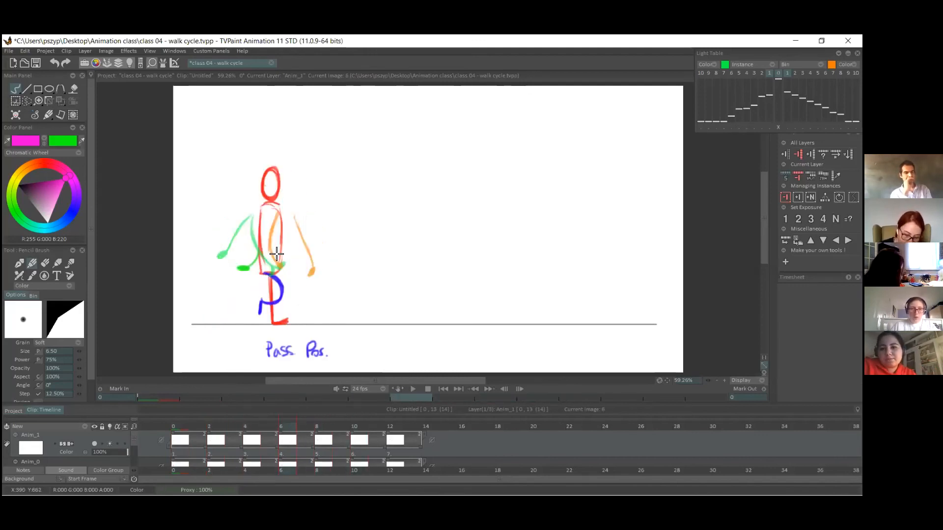
click(269, 451)
click(281, 452)
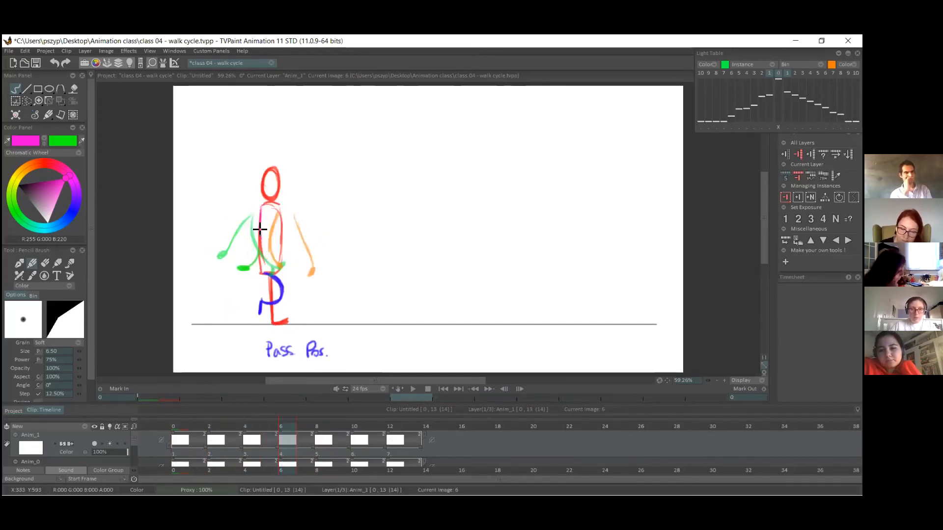
click(320, 441)
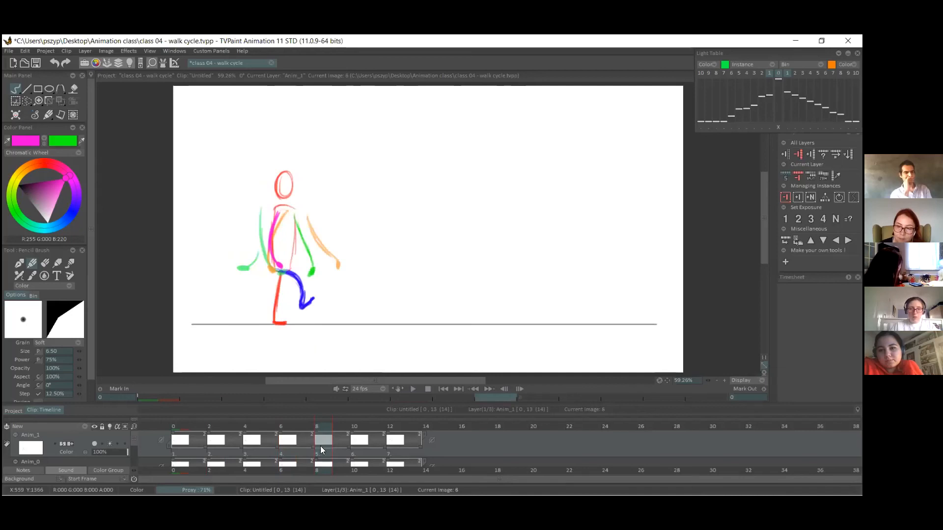
Scrub and play back the walk cycle to check the arm swing.
drag(184, 427, 220, 408)
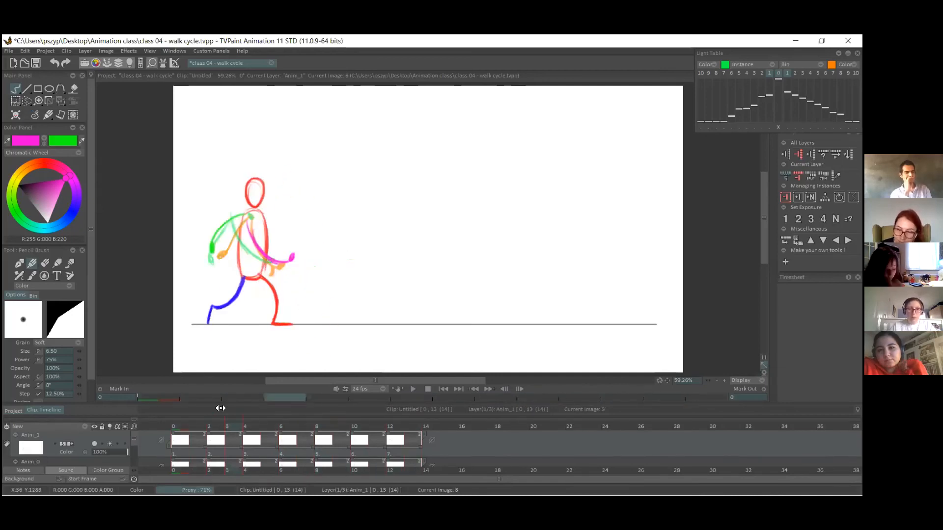
key(Return)
key(Return)
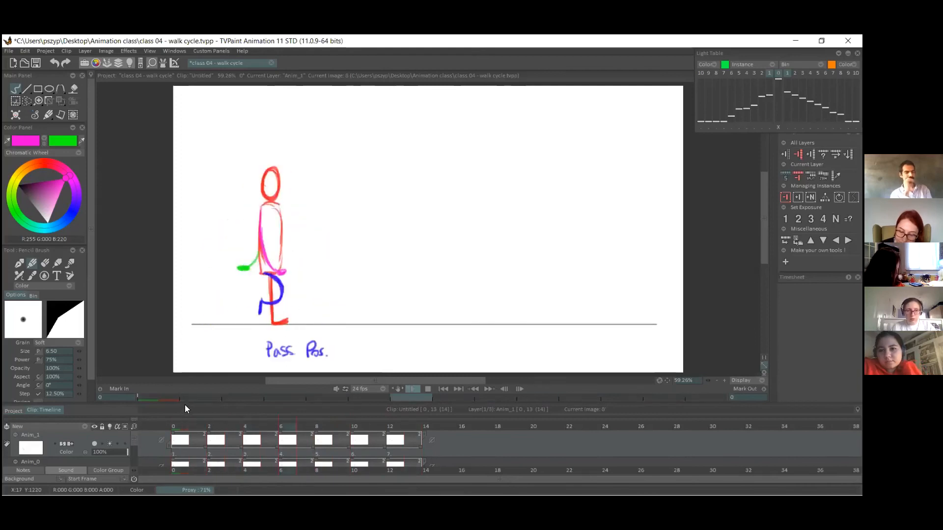
drag(176, 423, 188, 405)
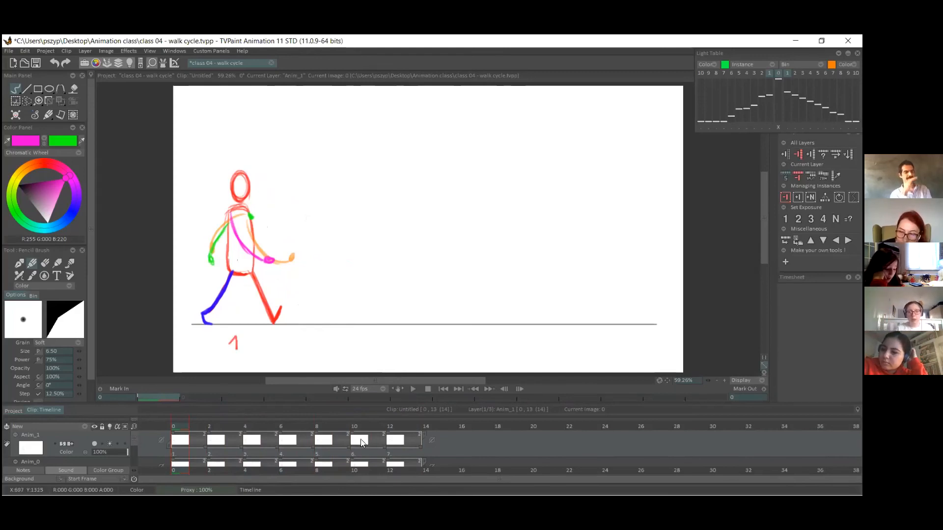
At frame 14, just past the last drawing, turn off Anim_1's onion skin and turn it on for Anim_0.
click(401, 461)
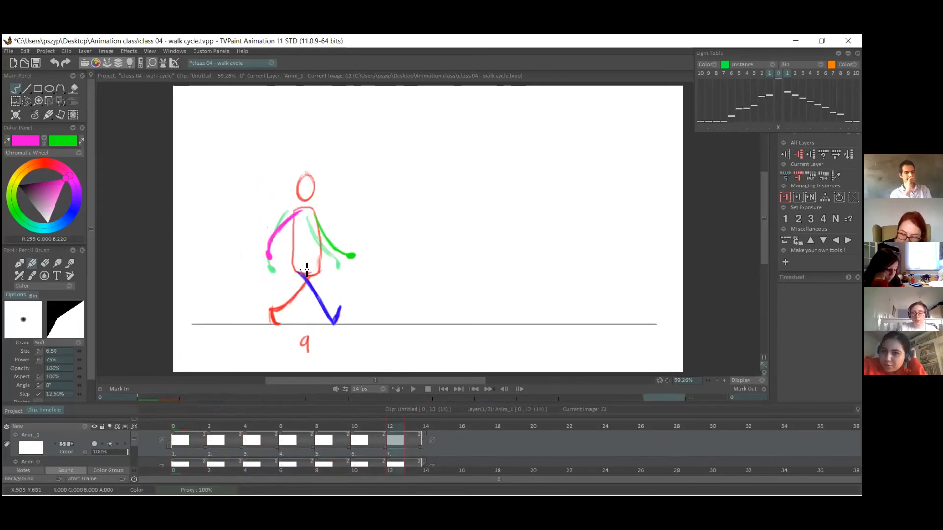
click(428, 427)
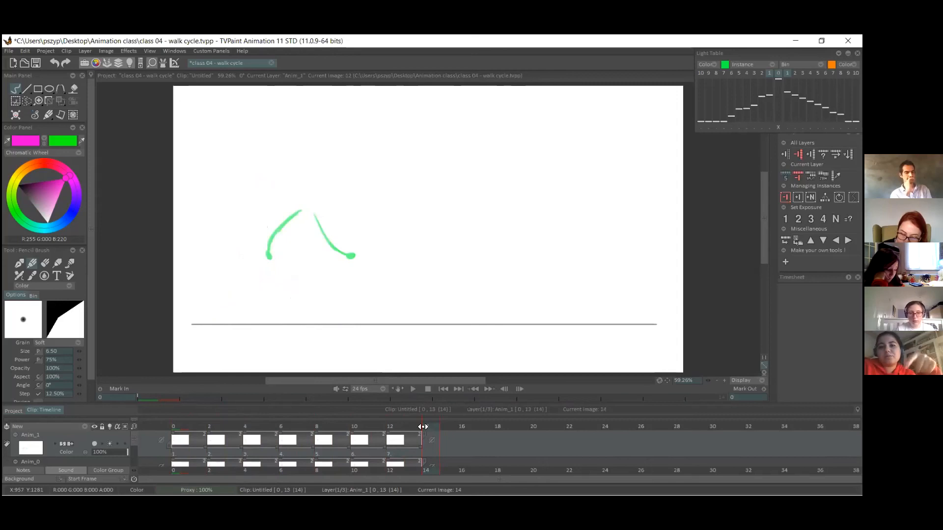
drag(134, 435, 136, 441)
click(110, 432)
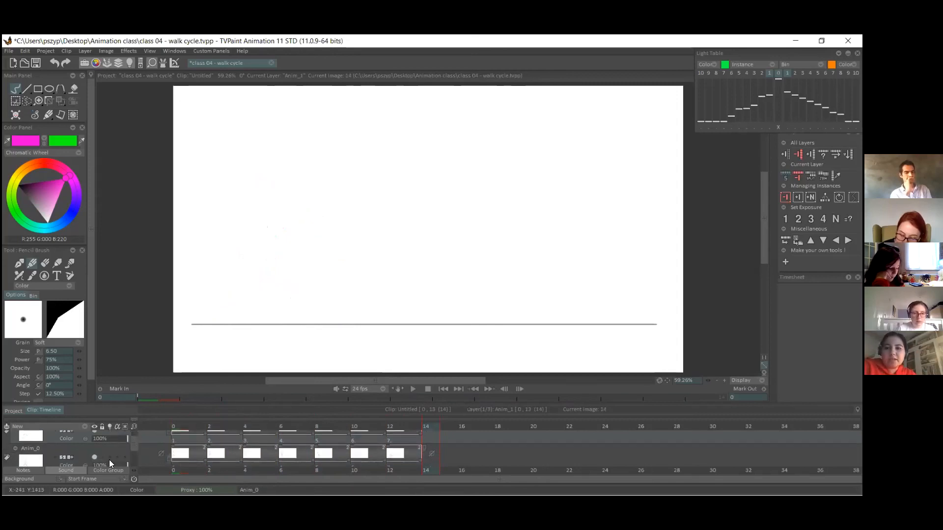
click(110, 458)
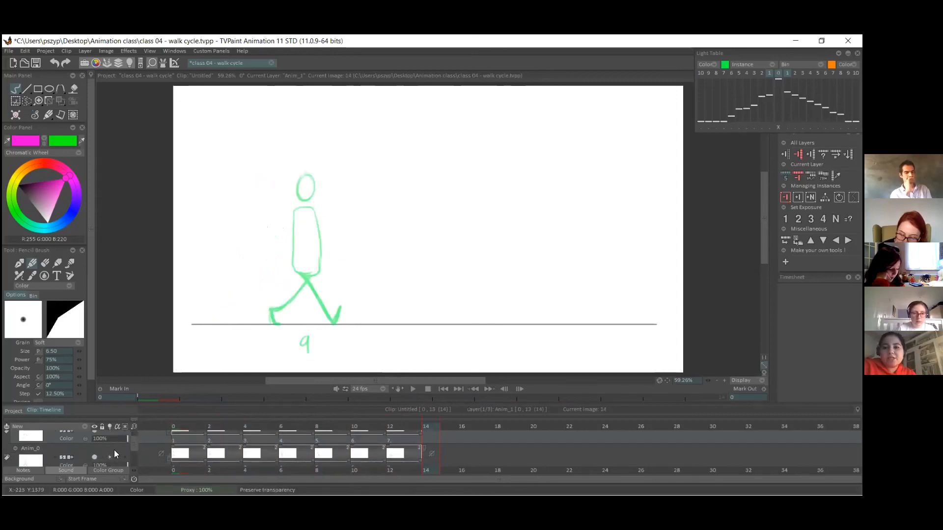
Switch the drawing colour to red and trace the previous drawing's torso and head on frame 14.
click(42, 140)
click(81, 146)
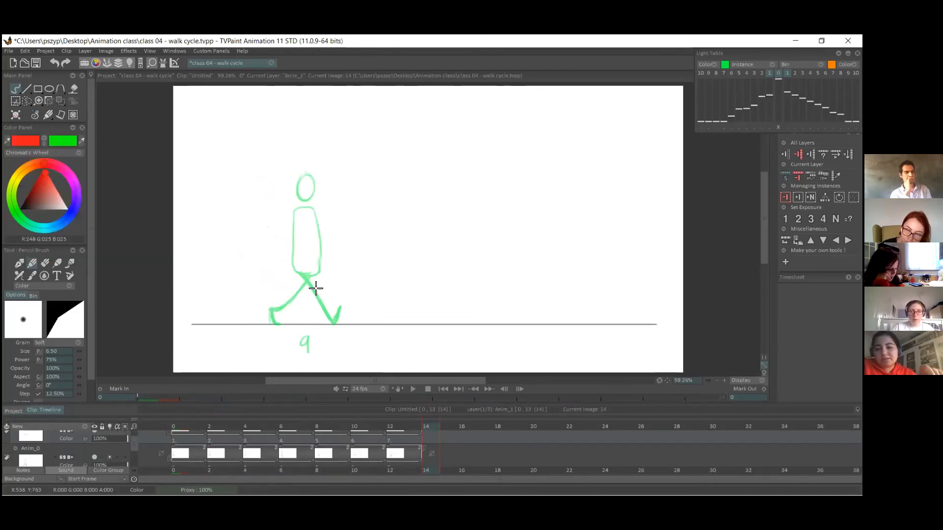
mouse_move(294, 210)
mouse_down()
mouse_move(292, 269)
mouse_move(292, 249)
mouse_move(293, 268)
mouse_move(312, 247)
mouse_move(294, 209)
mouse_move(316, 212)
mouse_move(318, 267)
mouse_up()
drag(302, 175, 302, 176)
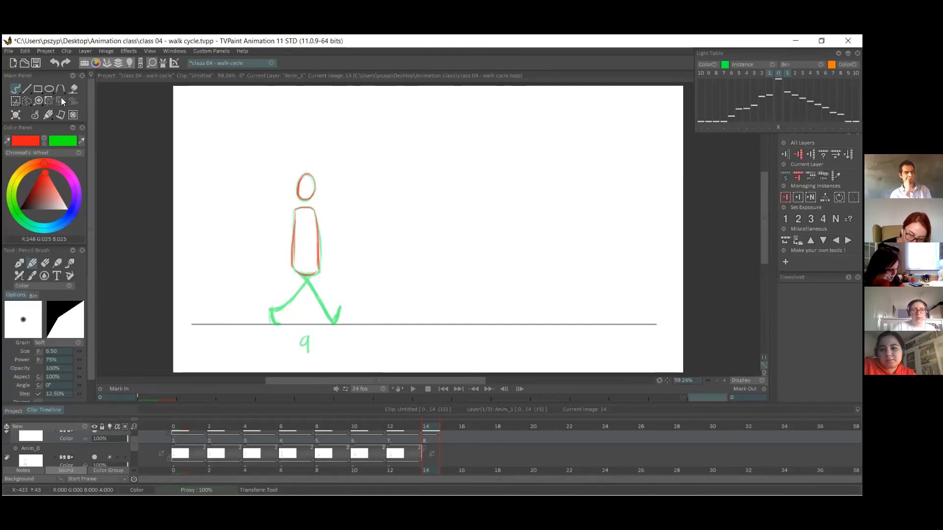
Transform the new head and torso forward and slightly up from the previous pose, and return to the freehand stroke tool.
key(t)
drag(304, 253, 330, 243)
key(Return)
click(16, 90)
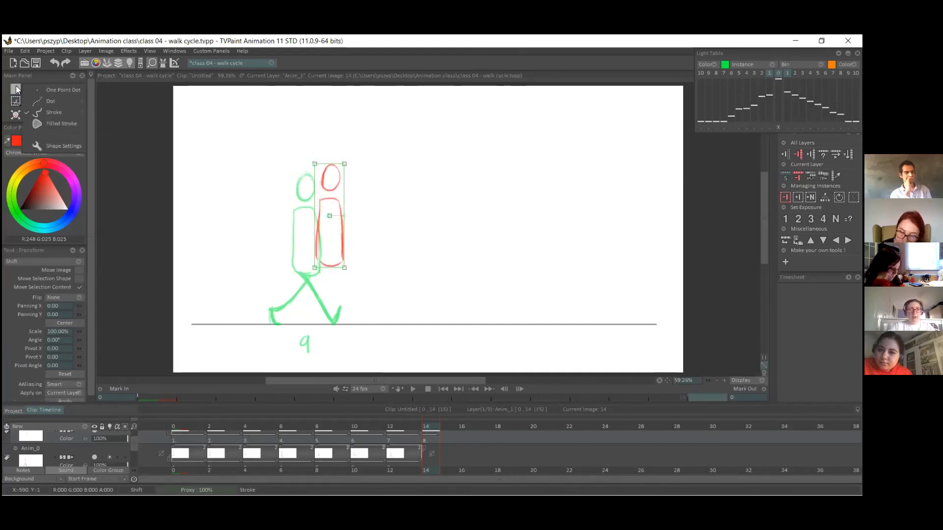
On frame 14, draw the supporting leg in blue, straight down from the hips with the foot flat on the ground line.
click(44, 144)
click(44, 139)
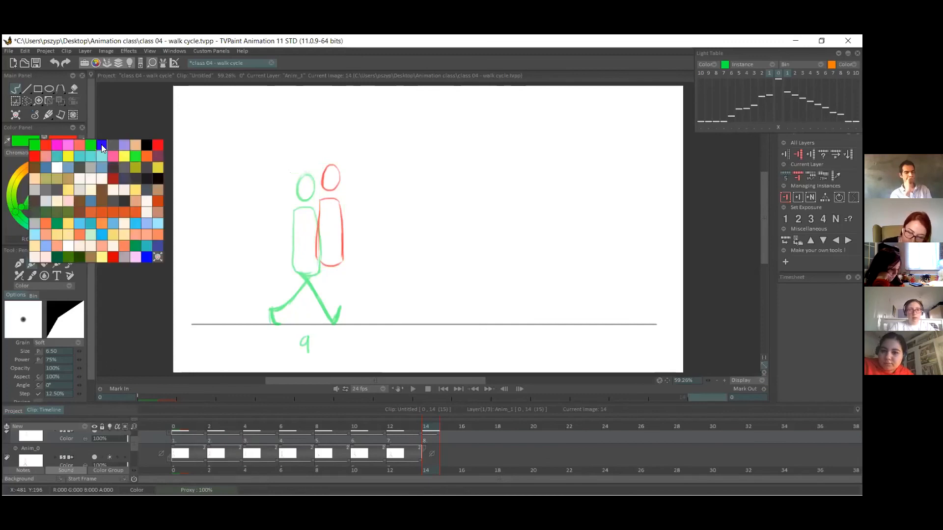
click(102, 146)
click(413, 437)
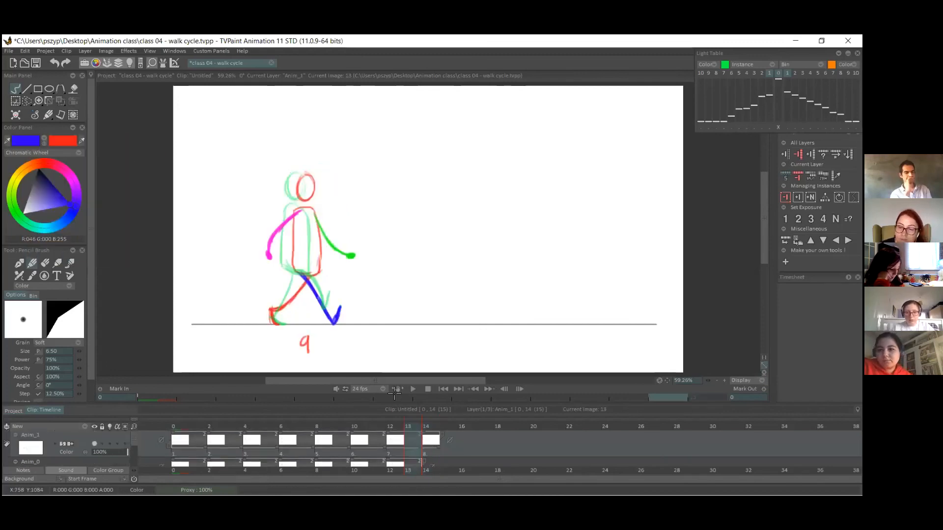
click(430, 440)
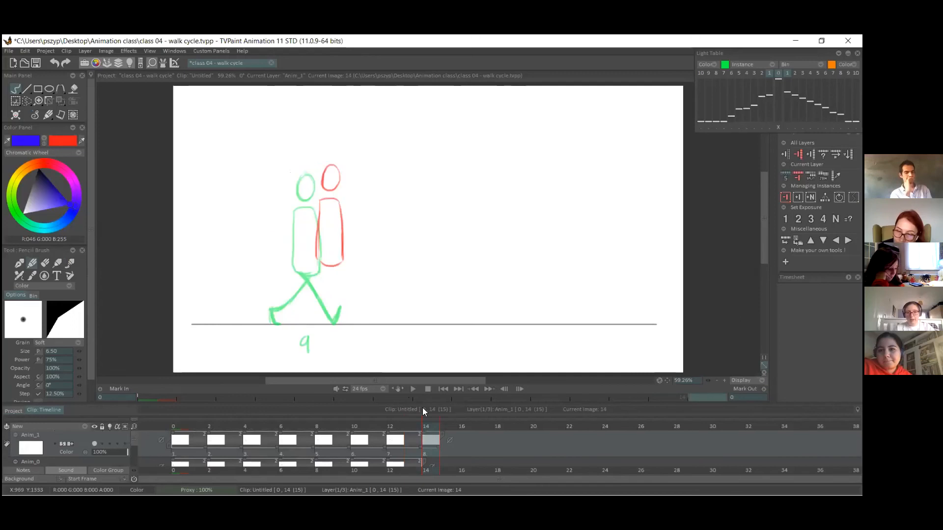
mouse_move(334, 320)
mouse_down()
mouse_move(333, 268)
mouse_move(331, 319)
mouse_move(346, 324)
mouse_up()
On frame 14, draw the other leg in red, bent at the knee with the lower leg lifted behind the blue leg.
click(44, 140)
drag(335, 266, 338, 293)
key(ctrl+z)
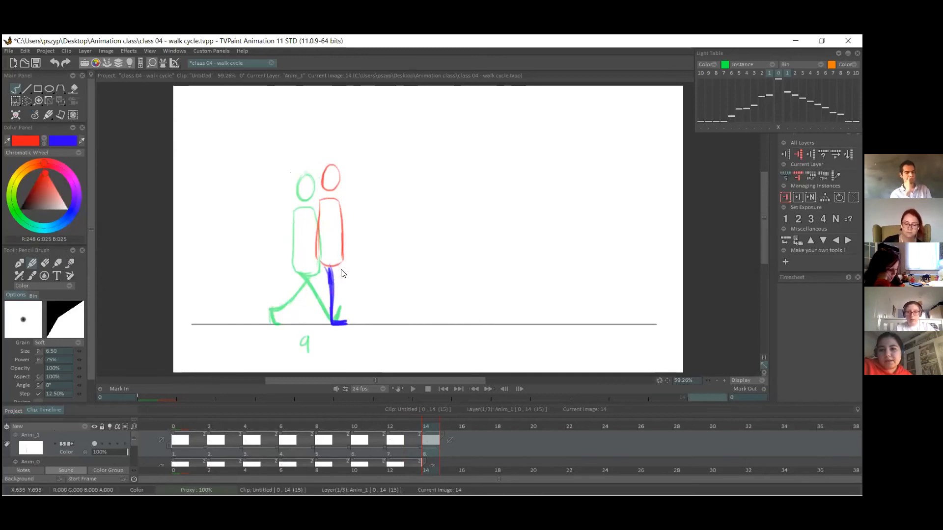
click(413, 451)
click(428, 451)
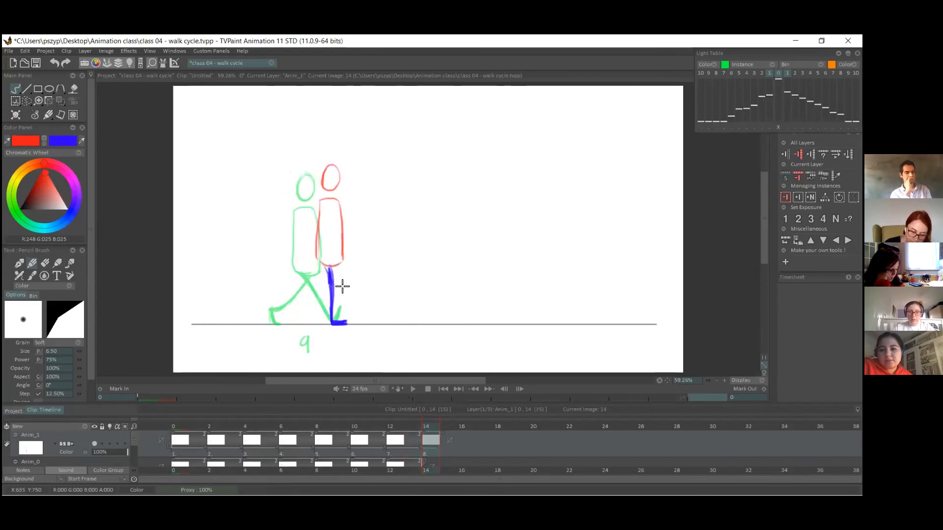
mouse_move(342, 268)
mouse_down()
mouse_move(337, 284)
mouse_move(309, 291)
mouse_move(301, 307)
mouse_up()
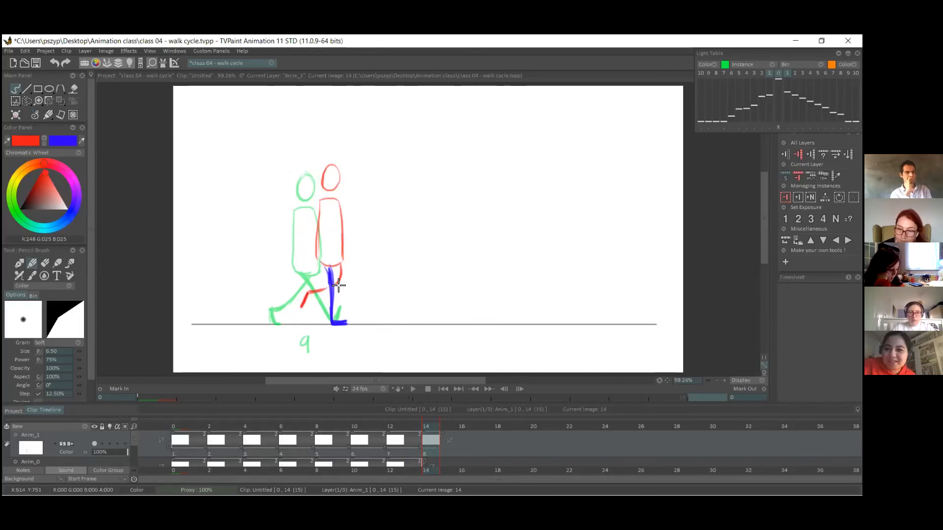
Scrub through the walk cycle up to frame 14 and save the project.
mouse_move(428, 428)
mouse_down()
mouse_move(414, 428)
mouse_move(431, 427)
mouse_up()
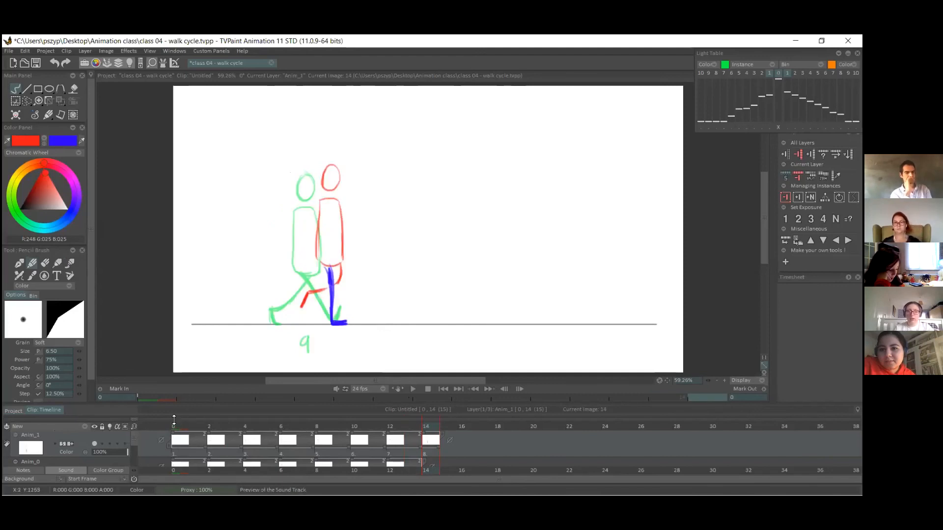
drag(256, 422, 428, 416)
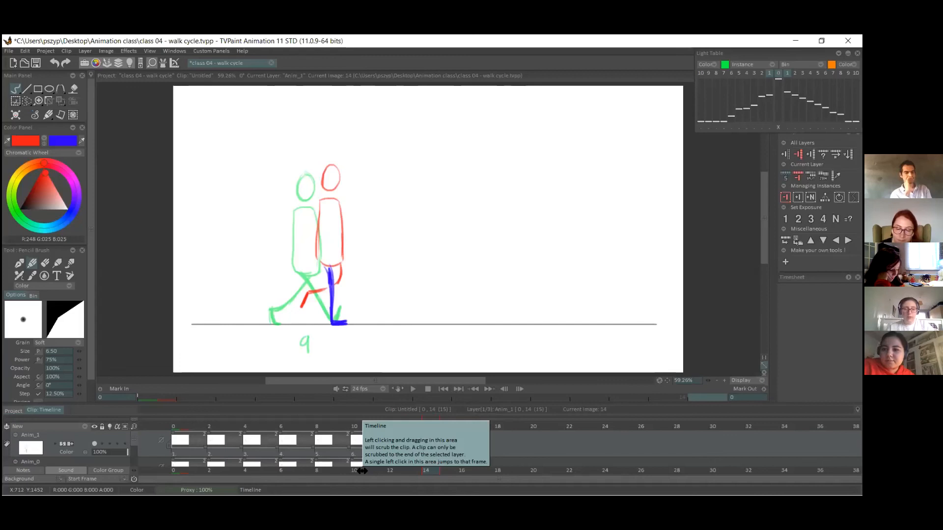
key(ctrl+s)
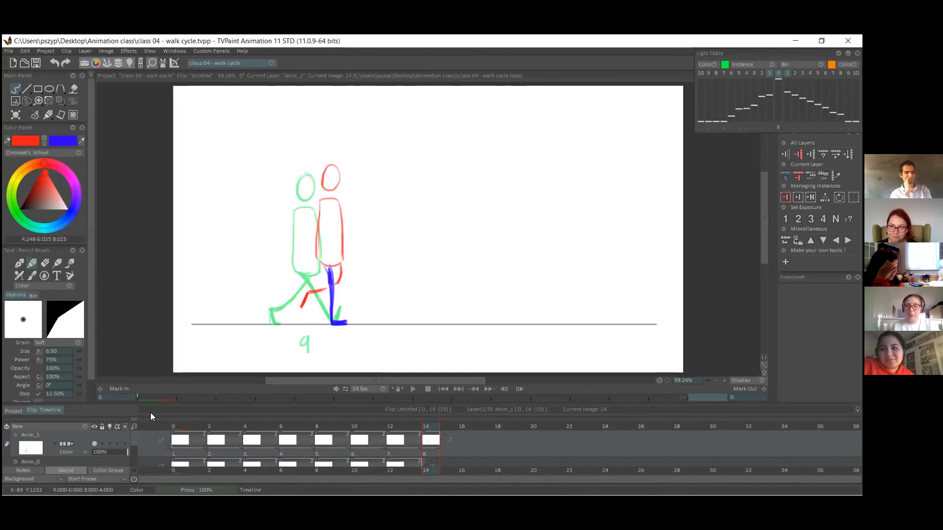
Return to the first frame, collapse the Anim_0 and Anim_1 layers in the timeline, and turn off Anim_0's onion skin.
click(180, 423)
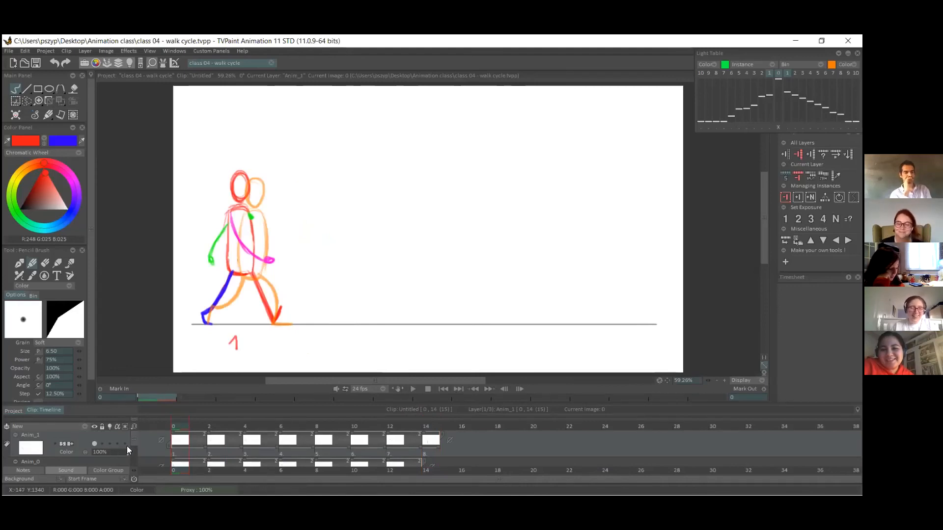
scroll(134, 439, down, 1)
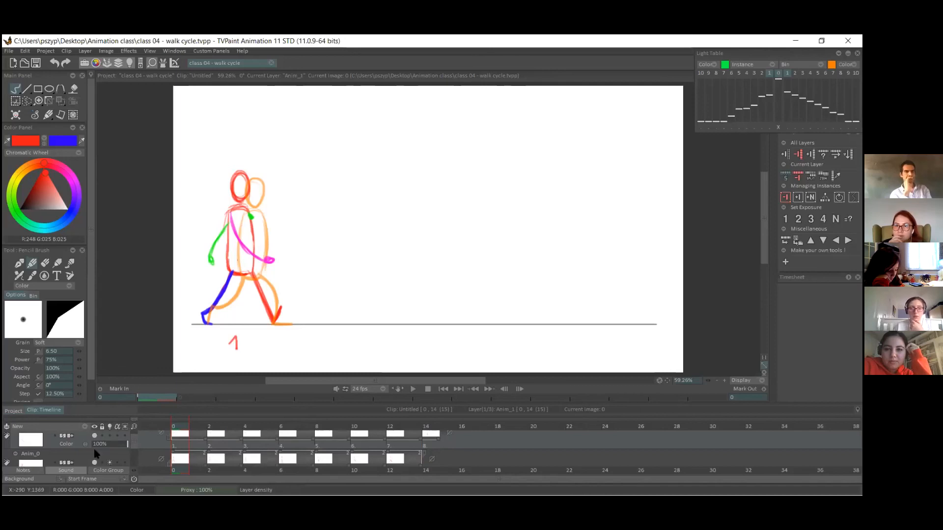
click(16, 455)
click(15, 432)
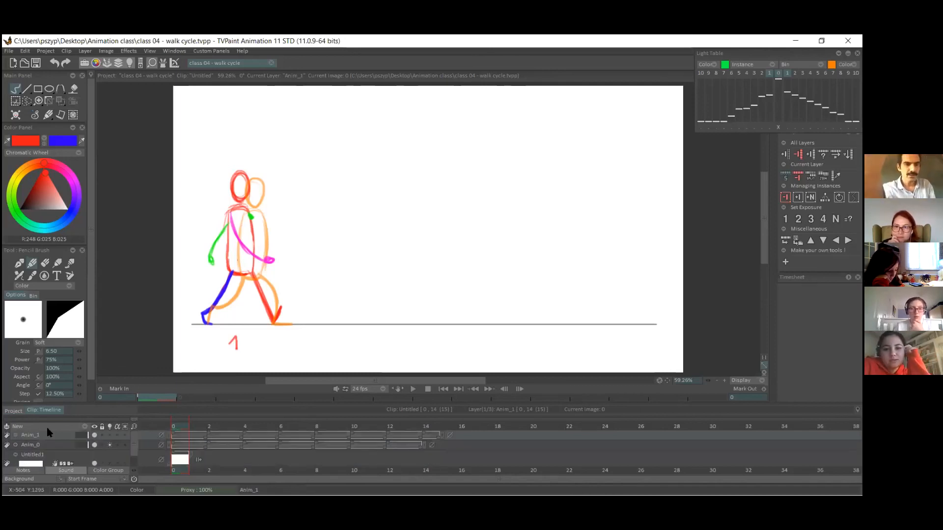
click(109, 445)
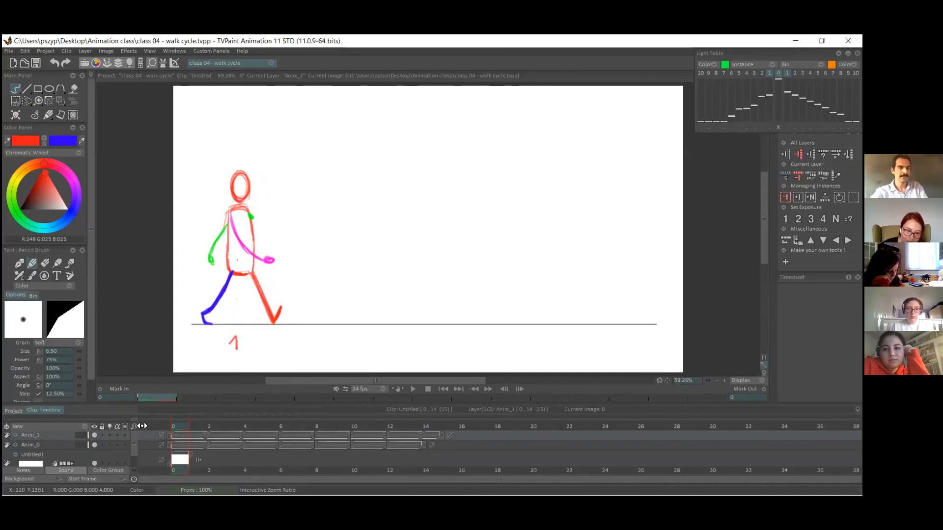
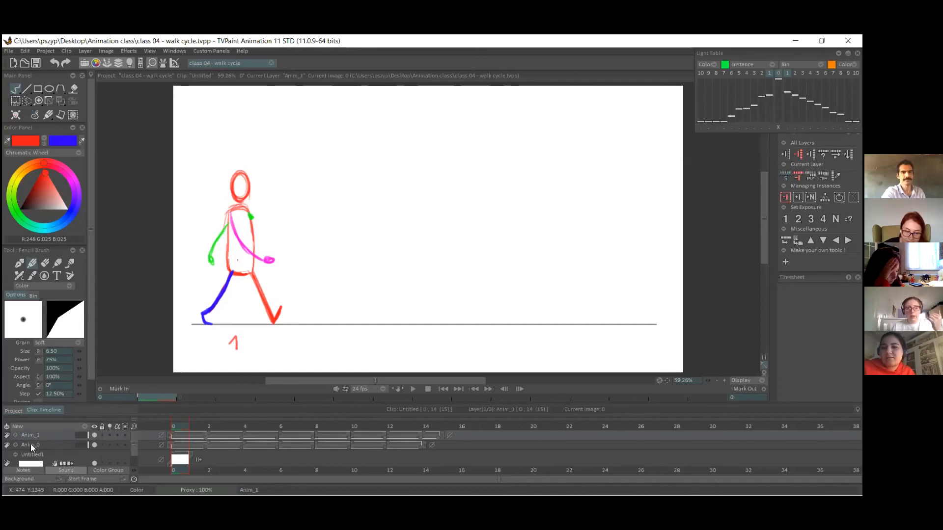
Copy the frame 14 drawing from Anim_1 and paste it at the end of the Anim_0 layer.
click(14, 444)
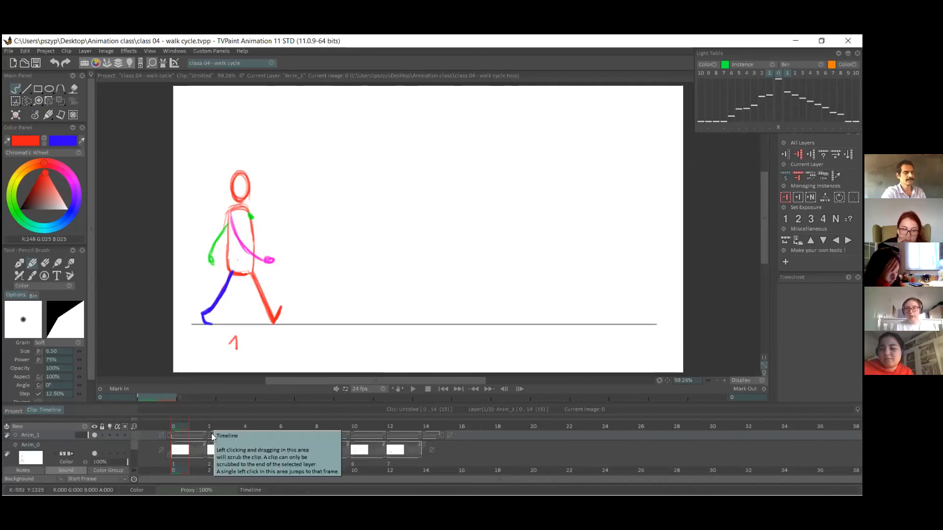
mouse_move(429, 426)
mouse_down()
mouse_move(178, 431)
mouse_move(436, 419)
mouse_move(219, 418)
mouse_move(430, 419)
mouse_up()
click(16, 435)
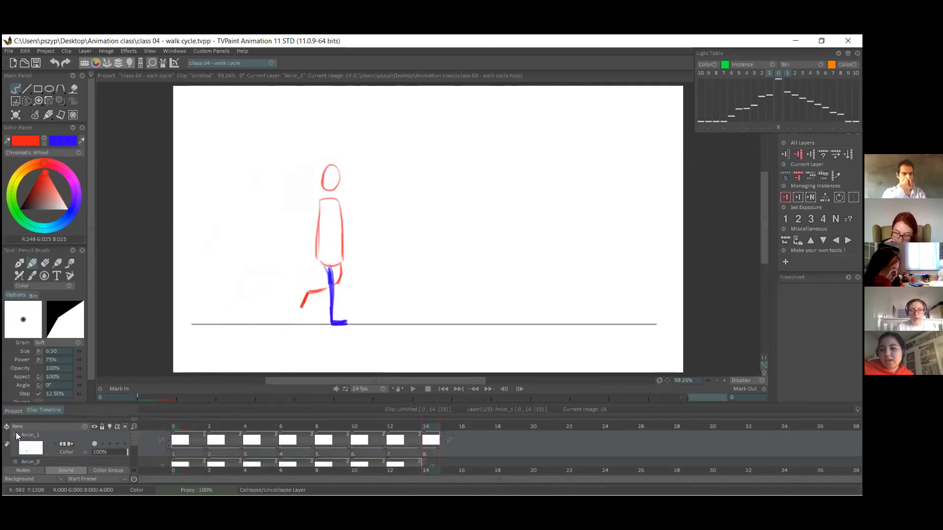
drag(133, 443, 134, 444)
click(432, 453)
right_click(428, 445)
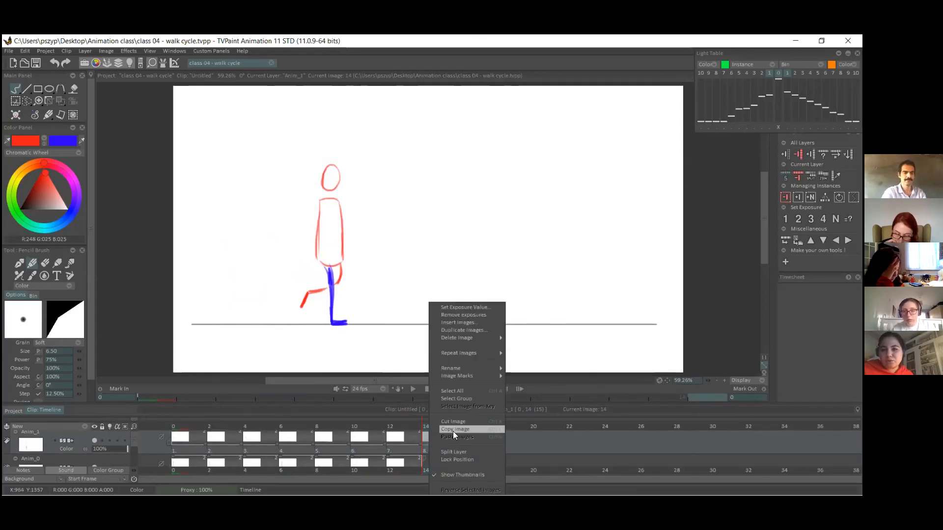
click(453, 432)
drag(136, 436, 134, 432)
click(169, 446)
key(ctrl+v)
Delete the frame 14 drawing from Anim_1 and extend Anim_0's frame 14 drawing to two frames.
click(158, 434)
click(432, 451)
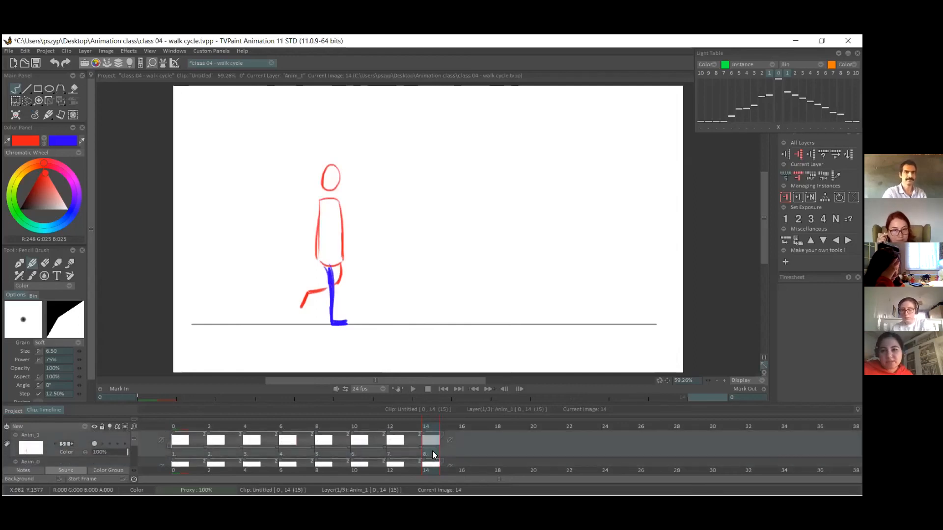
key(Delete)
drag(135, 434, 137, 445)
click(433, 456)
drag(437, 453, 452, 453)
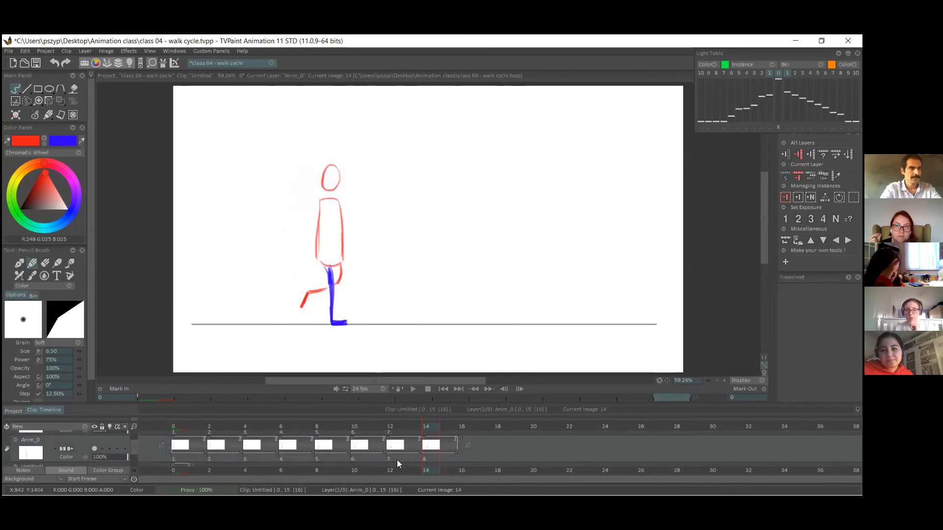
Bookmark frames 12 and 0 in the timeline, and scrub between the contact pose and frame 14.
click(396, 445)
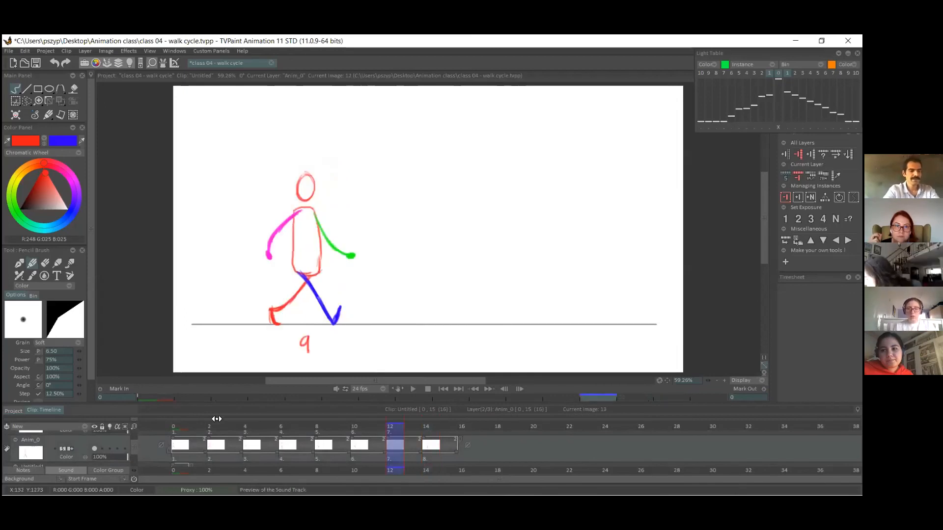
click(180, 426)
key(m)
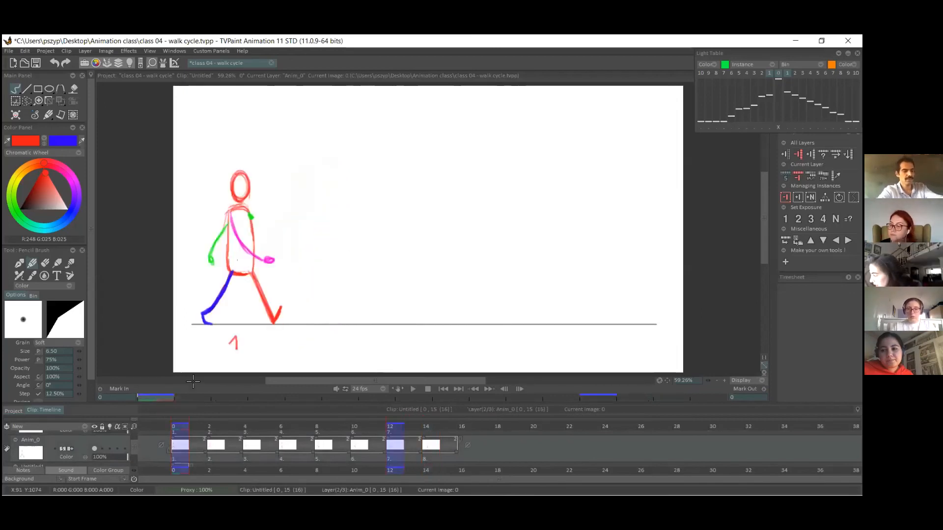
drag(421, 418, 429, 425)
click(421, 427)
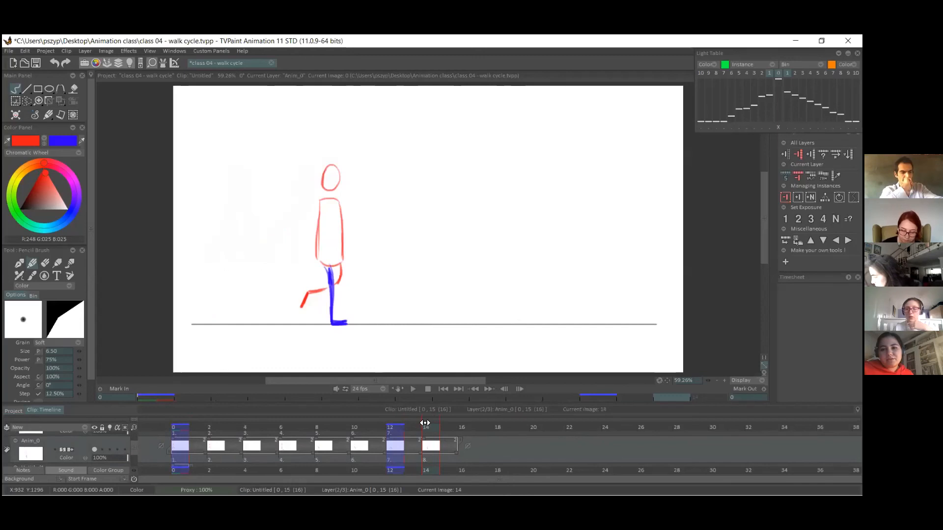
drag(425, 424, 420, 426)
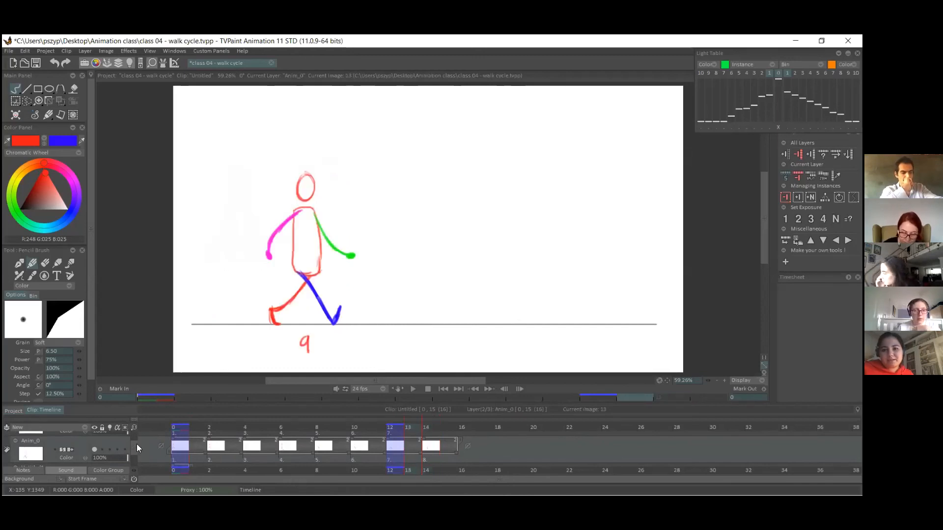
Collapse the Anim_0 and Anim_1 layers and hide both of them.
drag(135, 445, 135, 437)
click(16, 462)
click(16, 436)
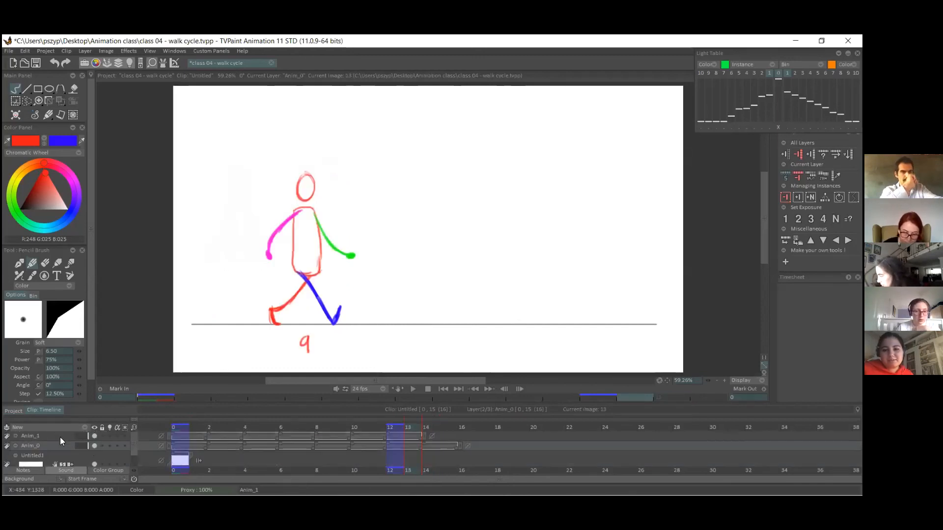
click(94, 437)
click(94, 446)
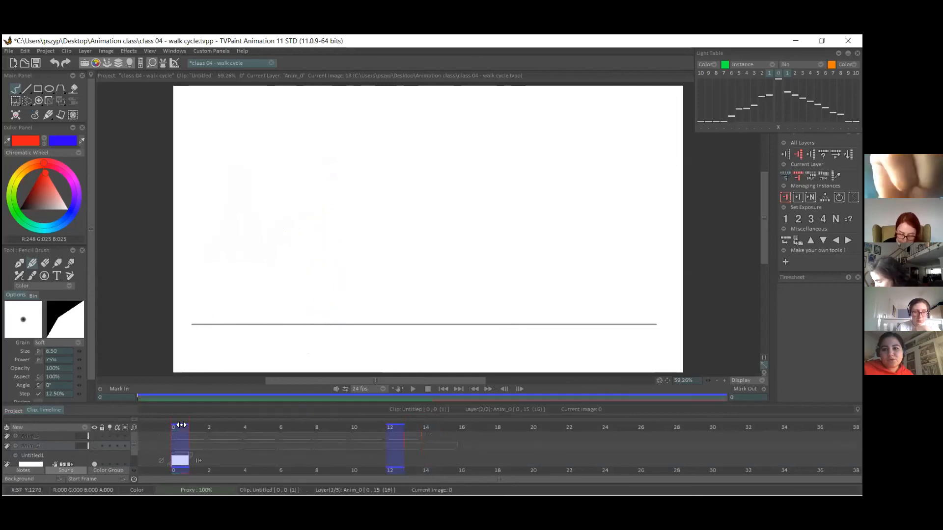
Create a new animation layer and move it above Anim_1 to the top of the layer stack.
click(47, 432)
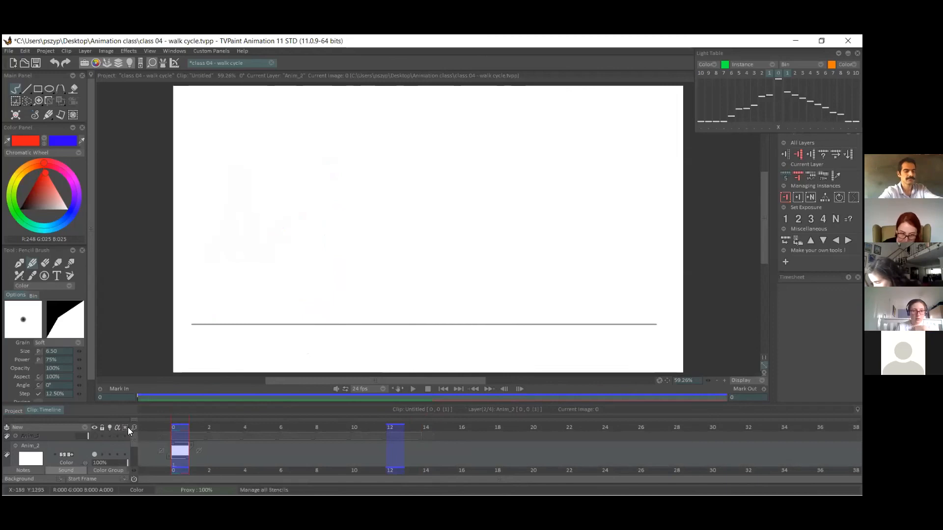
drag(56, 435, 60, 436)
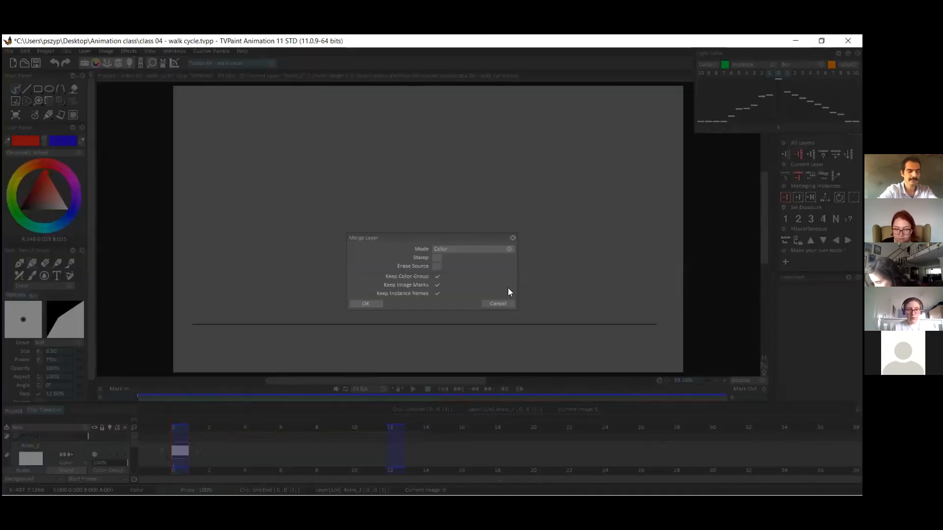
click(498, 303)
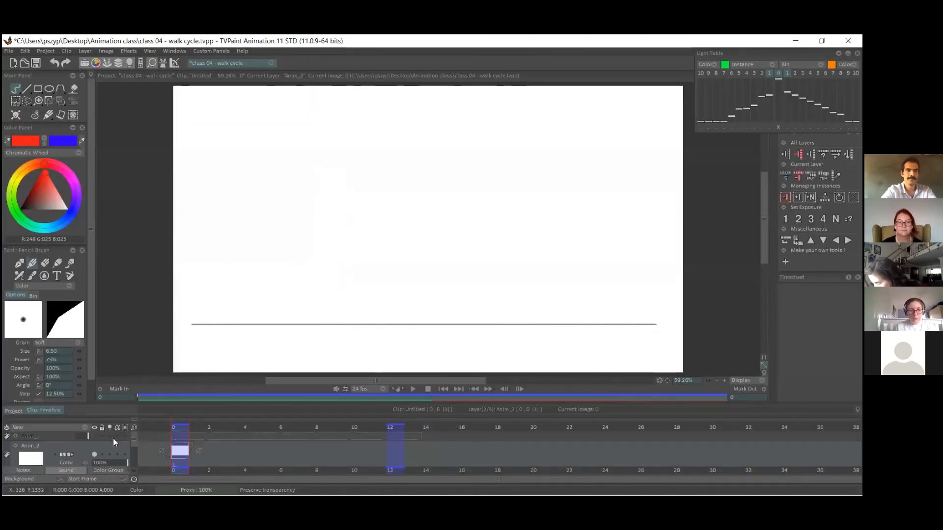
drag(135, 442, 134, 438)
drag(42, 444, 42, 429)
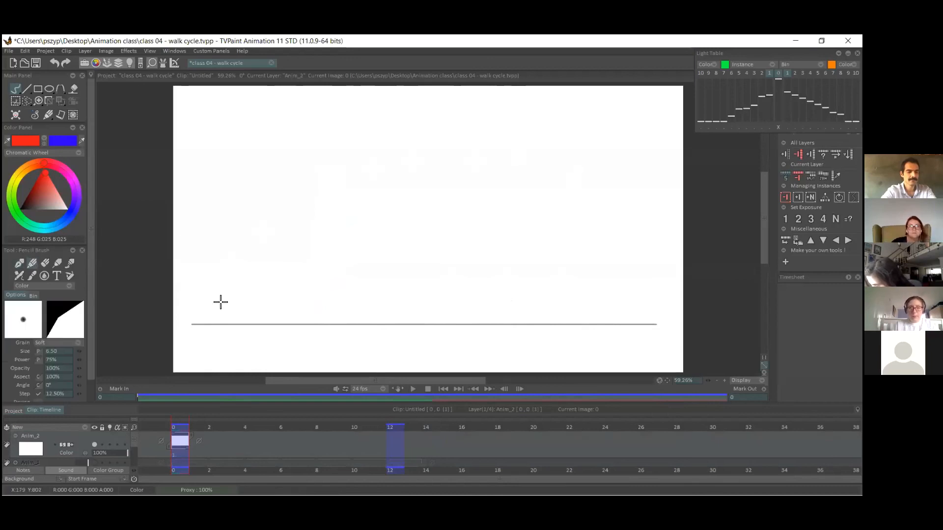
On frame 0 of the Anim_2 layer, sketch a red head and forward-leaning torso, undoing the rough leg strokes.
drag(668, 380, 660, 380)
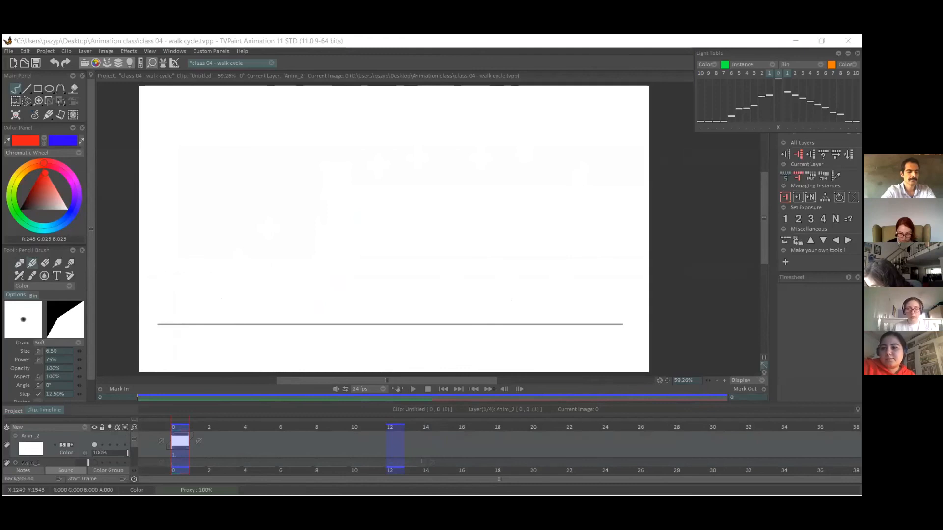
mouse_move(232, 217)
mouse_down()
mouse_move(234, 197)
mouse_move(225, 216)
mouse_move(234, 219)
mouse_move(206, 258)
mouse_move(234, 220)
mouse_move(225, 254)
mouse_move(250, 308)
mouse_up()
drag(213, 262, 245, 310)
key(ctrl+z)
key(ctrl+z)
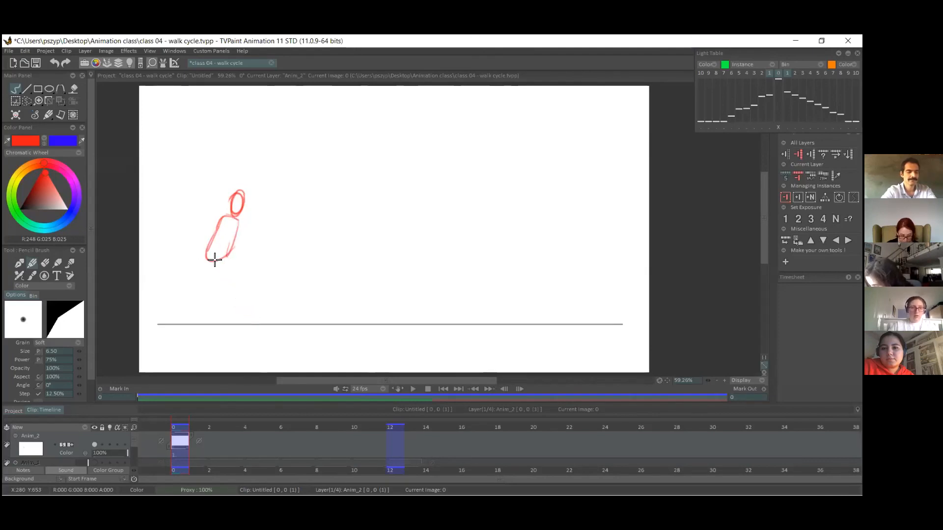
Close the torso at the hips and draw the red front leg stretched forward with its heel on the ground line.
mouse_move(209, 250)
mouse_down()
mouse_move(209, 268)
mouse_move(221, 257)
mouse_move(204, 261)
mouse_move(206, 269)
mouse_up()
mouse_move(235, 301)
mouse_down()
mouse_move(217, 277)
mouse_move(252, 323)
mouse_up()
drag(215, 271, 251, 322)
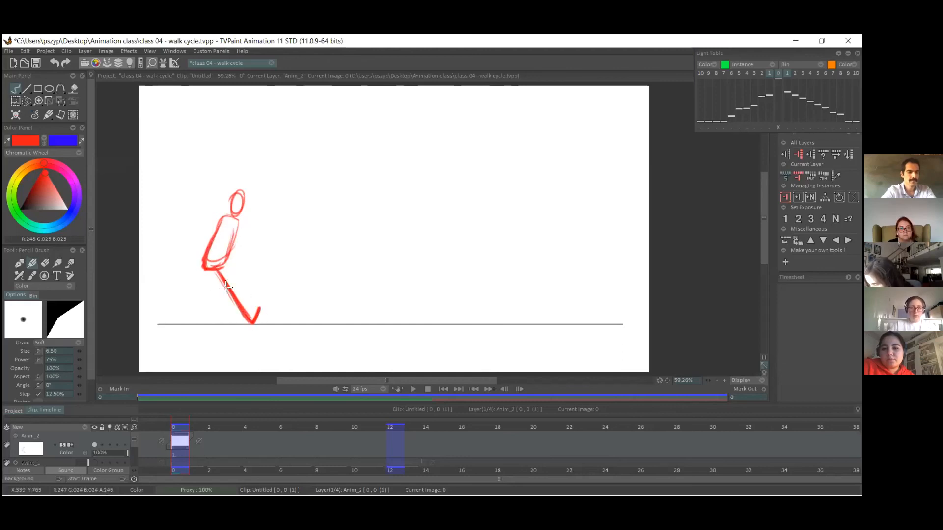
key(ctrl+z)
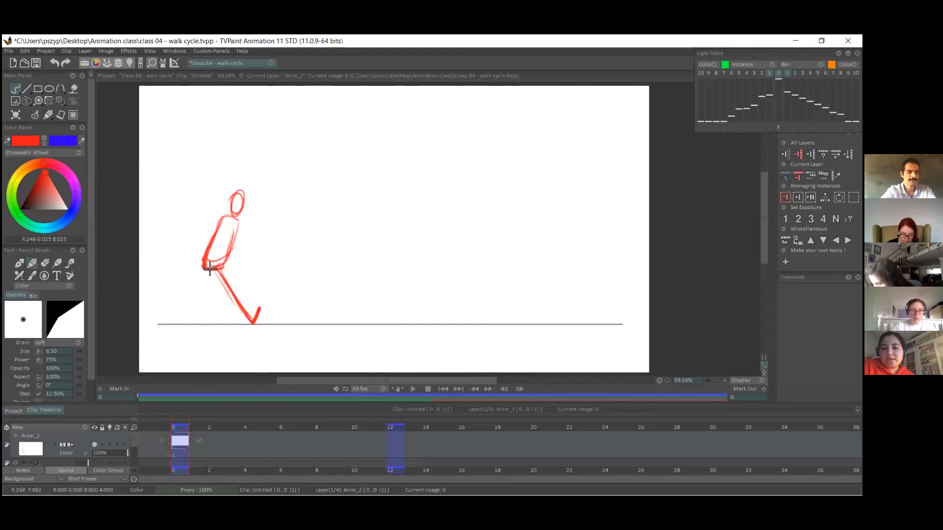
Draw the back leg in blue, bent at the knee with the foot lifted behind the hips.
key(x)
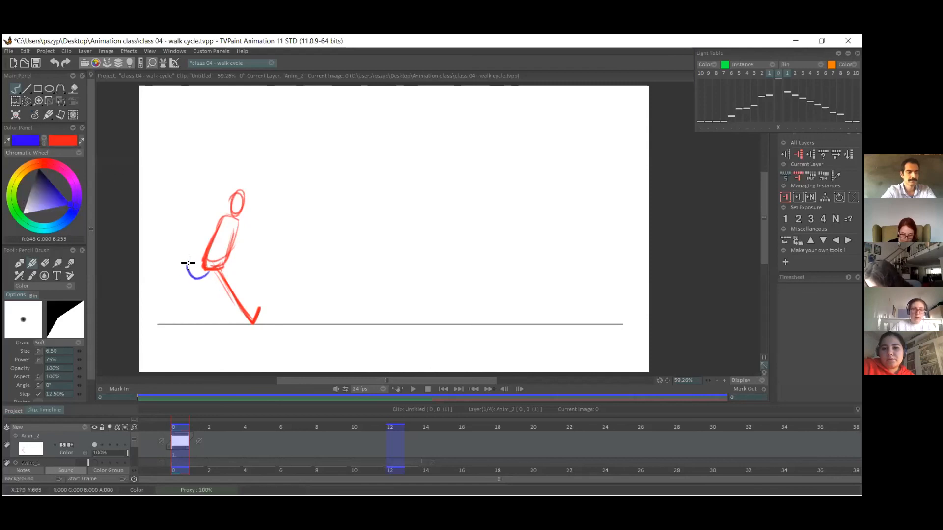
key(ctrl+z)
key(ctrl+z)
mouse_move(209, 270)
mouse_down()
mouse_move(185, 263)
mouse_move(174, 273)
mouse_move(191, 285)
mouse_move(208, 270)
mouse_up()
Thicken the red front leg, erase its stray sketch lines, and connect the blue leg to the hips.
key(x)
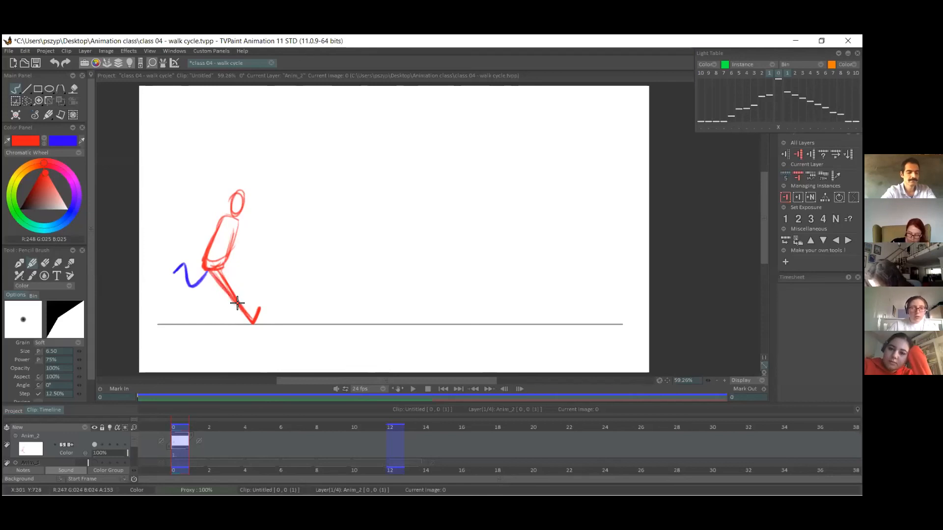
click(45, 263)
mouse_move(227, 267)
mouse_down()
mouse_move(222, 275)
mouse_move(246, 303)
mouse_up()
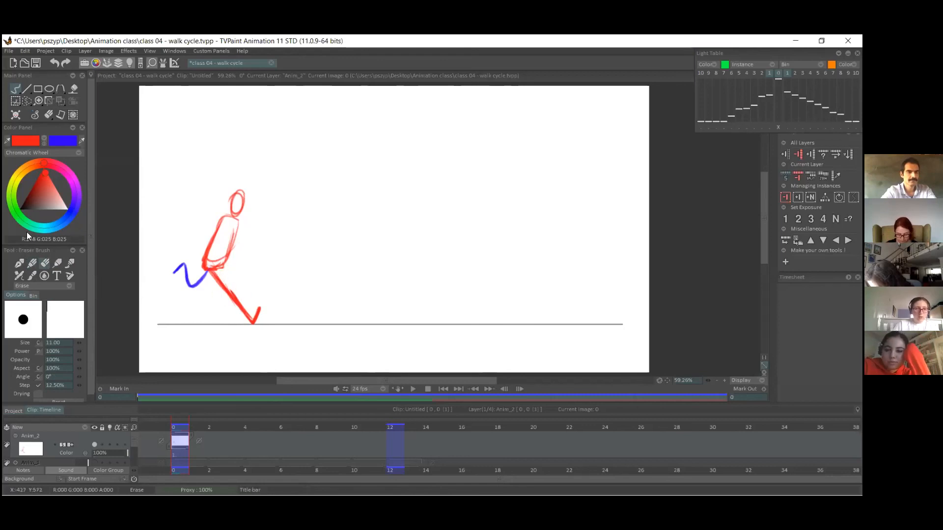
click(43, 141)
click(32, 265)
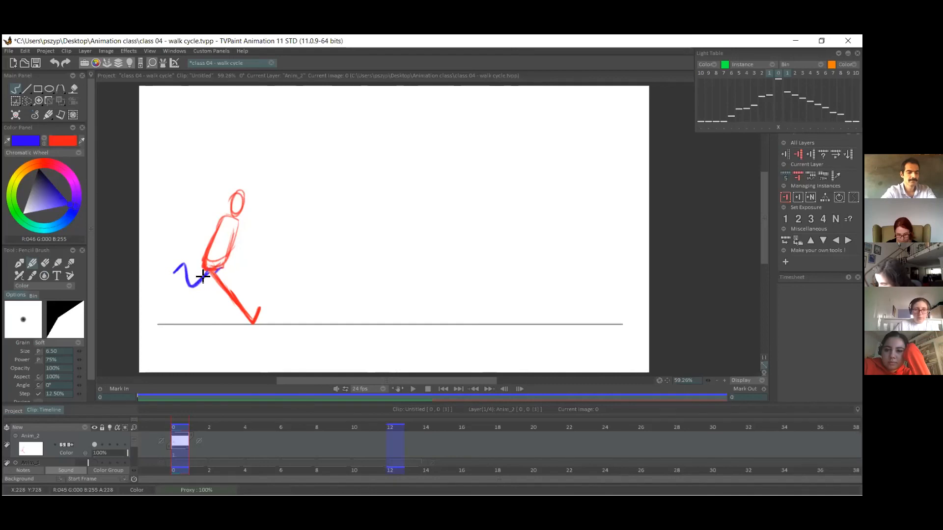
click(45, 143)
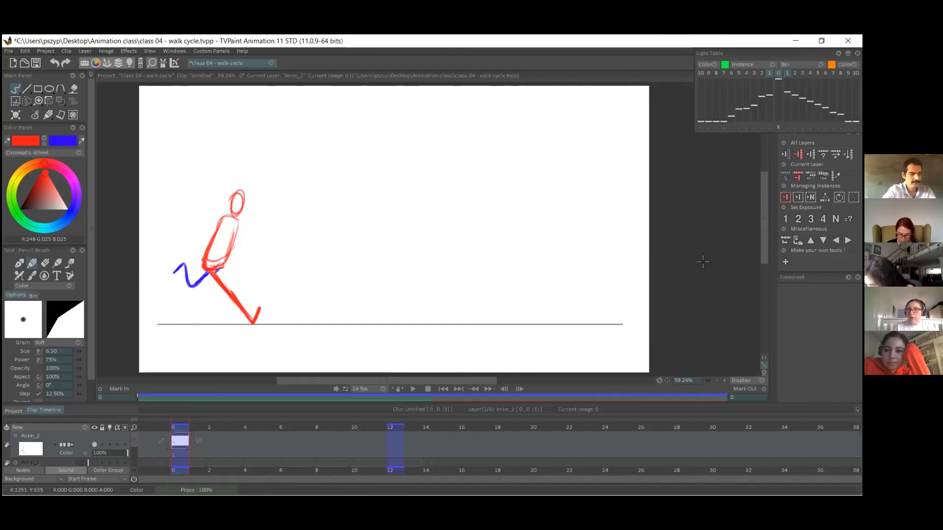
Add two blank images after the first pose, select frame 2, and turn on the light table's second previous image.
click(799, 197)
click(798, 197)
click(798, 198)
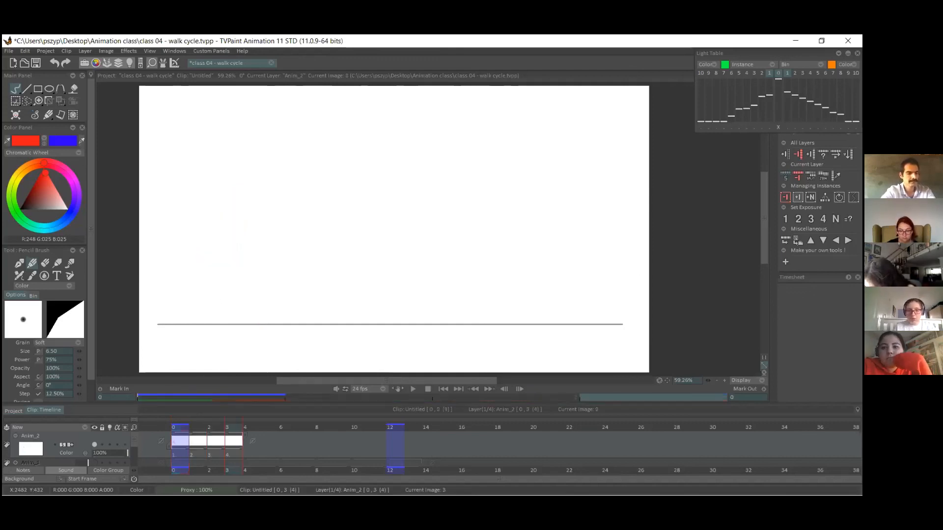
click(217, 449)
key(Delete)
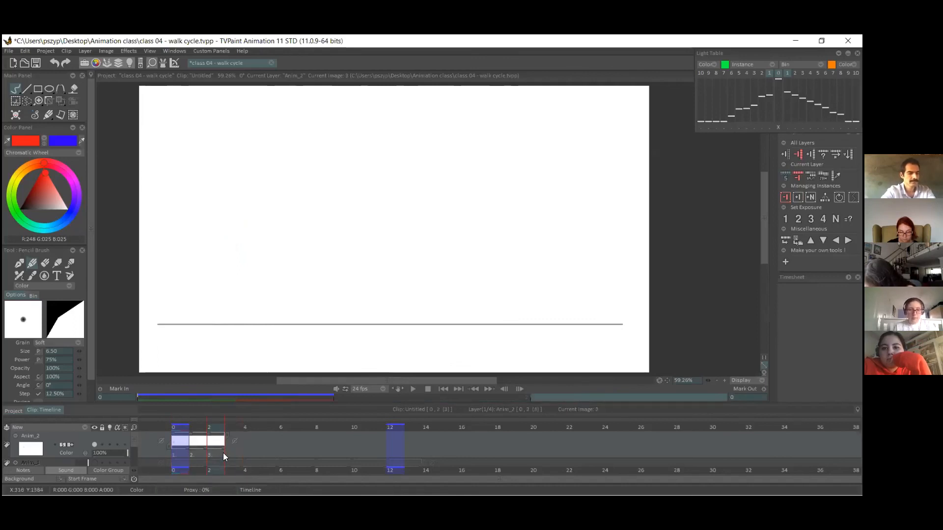
click(174, 451)
click(218, 452)
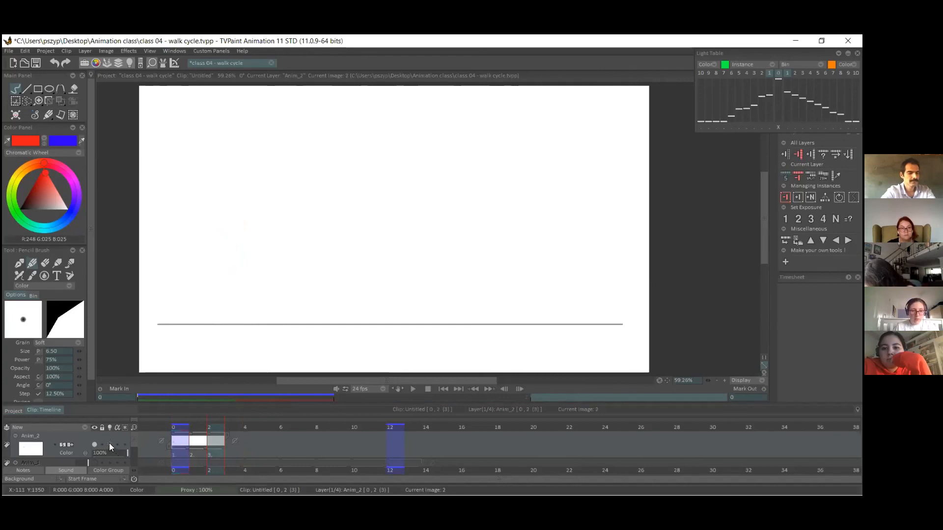
click(762, 74)
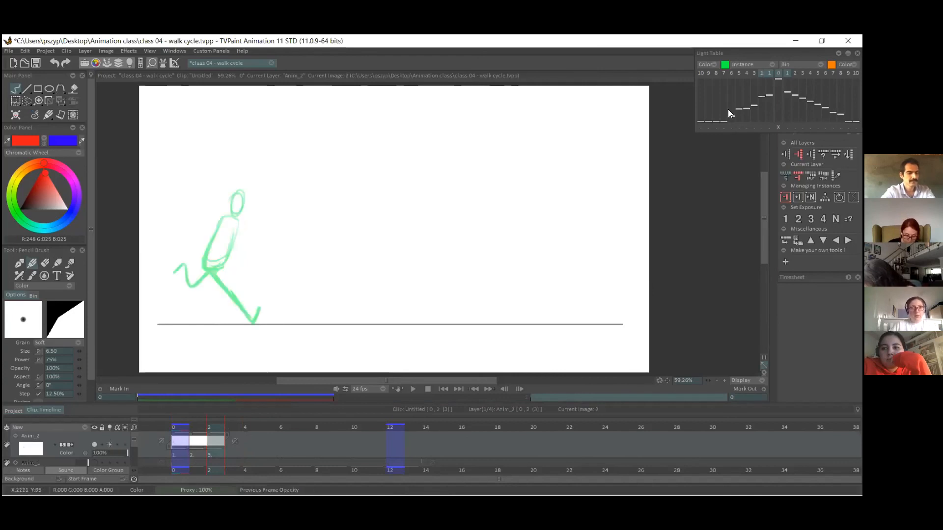
On frame 2, trace the head and leaning torso in red over the onion-skinned first pose.
click(43, 142)
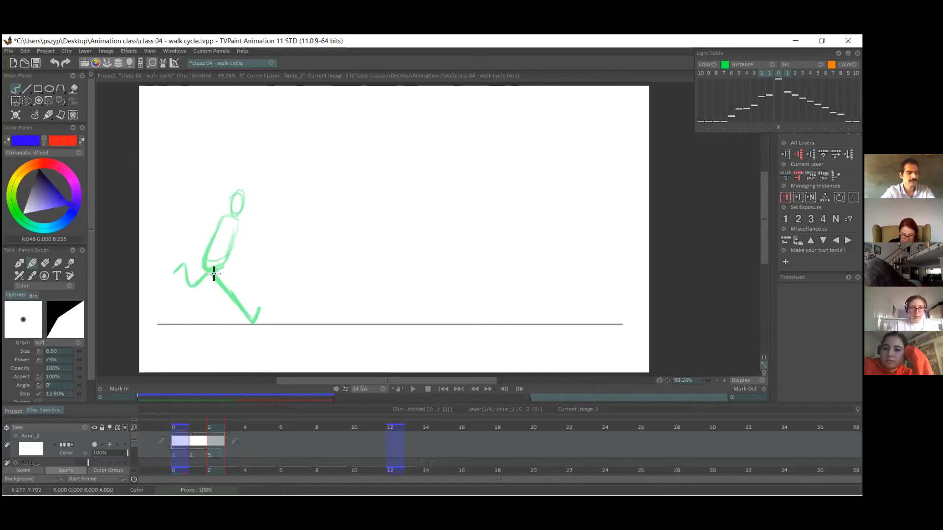
key(n)
mouse_move(223, 216)
mouse_down()
mouse_move(208, 247)
mouse_move(217, 242)
mouse_move(223, 265)
mouse_move(237, 246)
mouse_move(239, 191)
mouse_up()
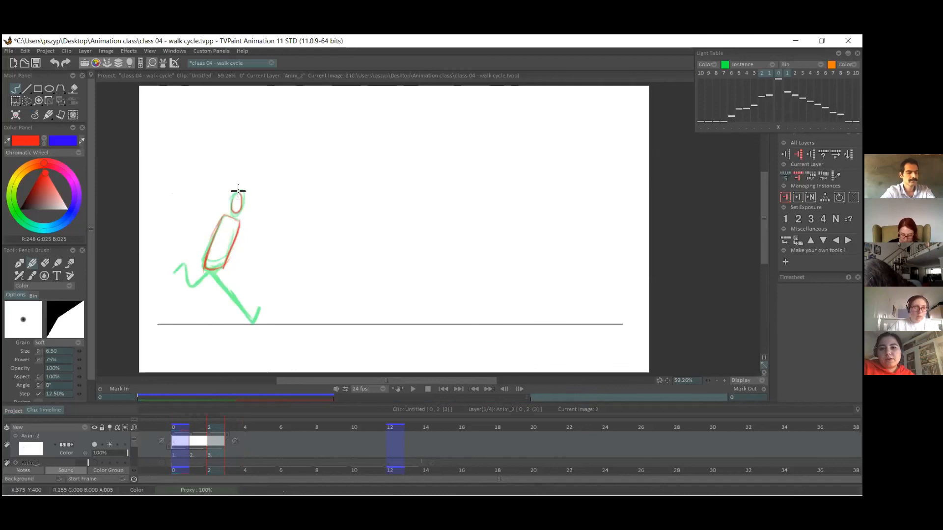
Move the traced head and torso horizontally forward to one stride ahead of the first pose, and return to freehand drawing.
key(shift+t)
drag(219, 250, 375, 247)
key(Return)
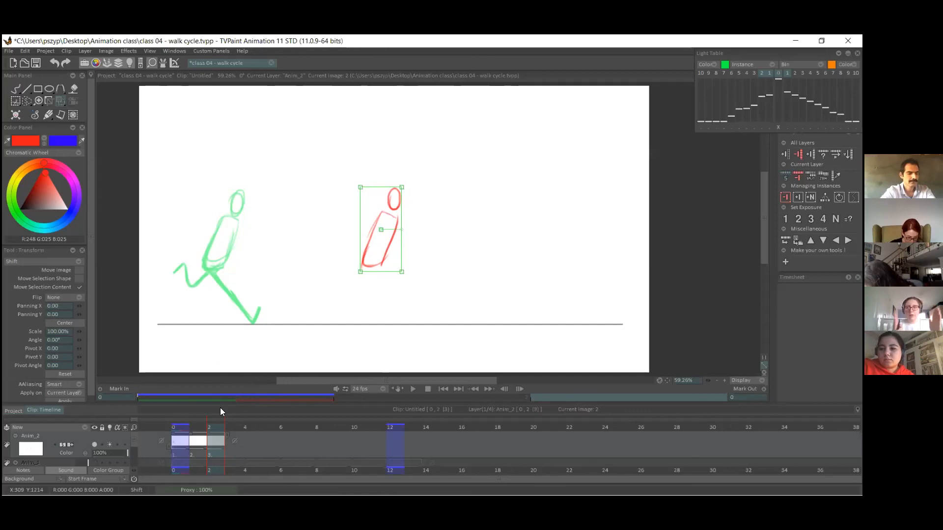
click(16, 88)
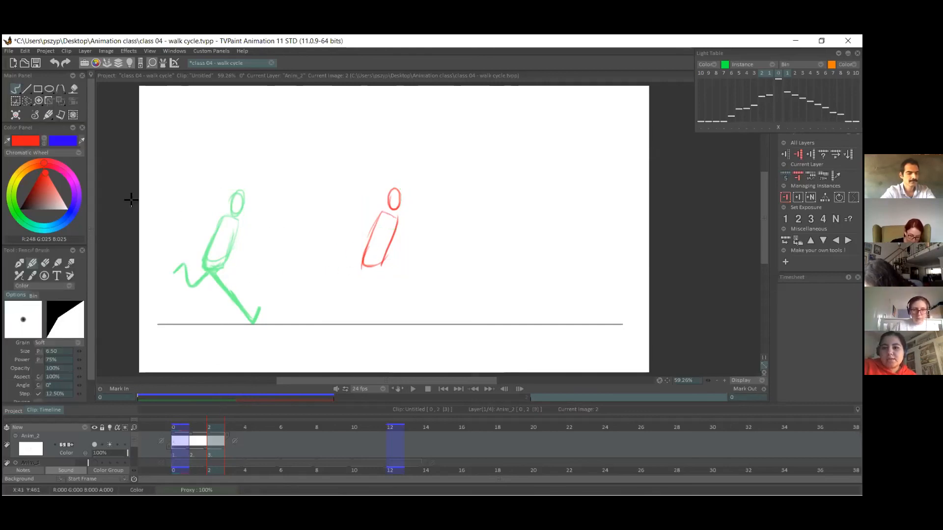
On frame 2, draw the front leg in blue, stretched forward from the hips with the heel on the ground line.
click(44, 141)
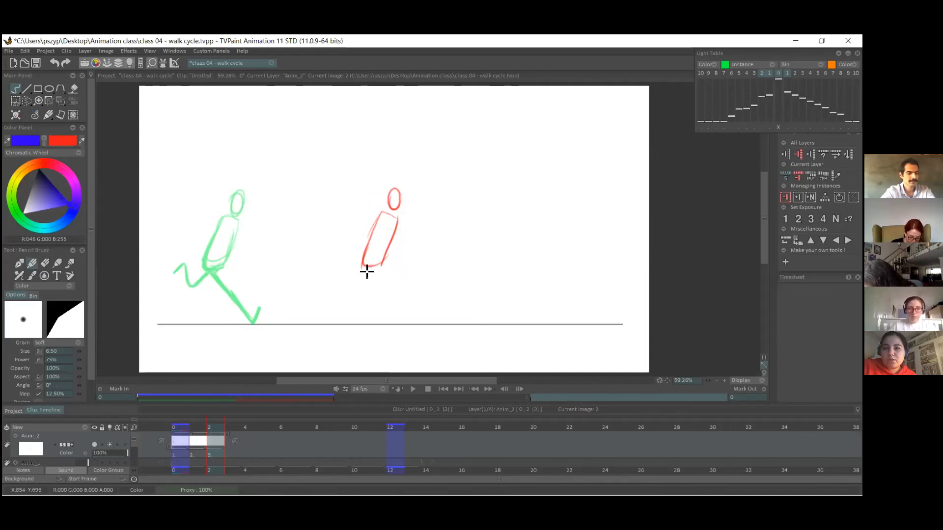
mouse_move(369, 274)
mouse_down()
mouse_move(409, 324)
mouse_move(420, 316)
mouse_move(403, 305)
mouse_move(412, 323)
mouse_up()
key(ctrl+z)
key(ctrl+z)
key(ctrl+z)
key(ctrl+z)
key(ctrl+z)
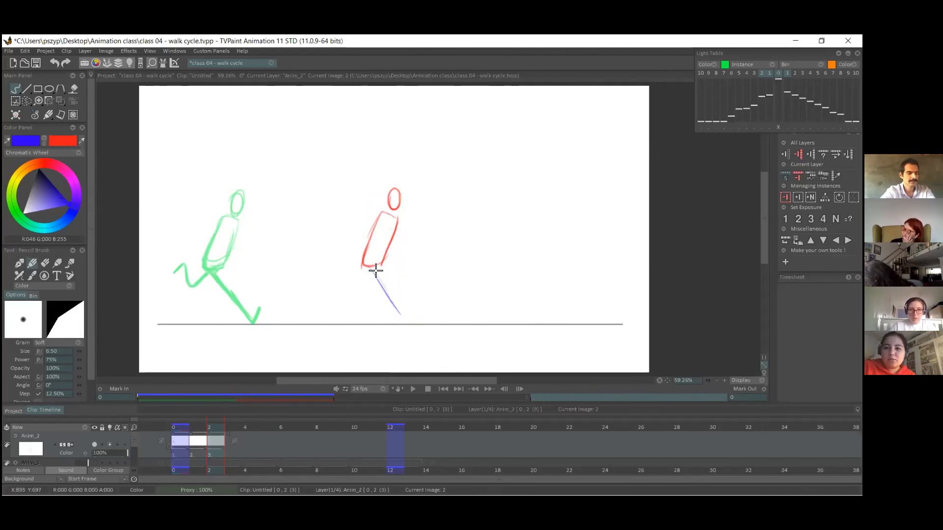
key(ctrl+z)
mouse_move(376, 268)
mouse_down()
mouse_move(411, 320)
mouse_move(420, 319)
mouse_move(383, 270)
mouse_move(395, 303)
mouse_up()
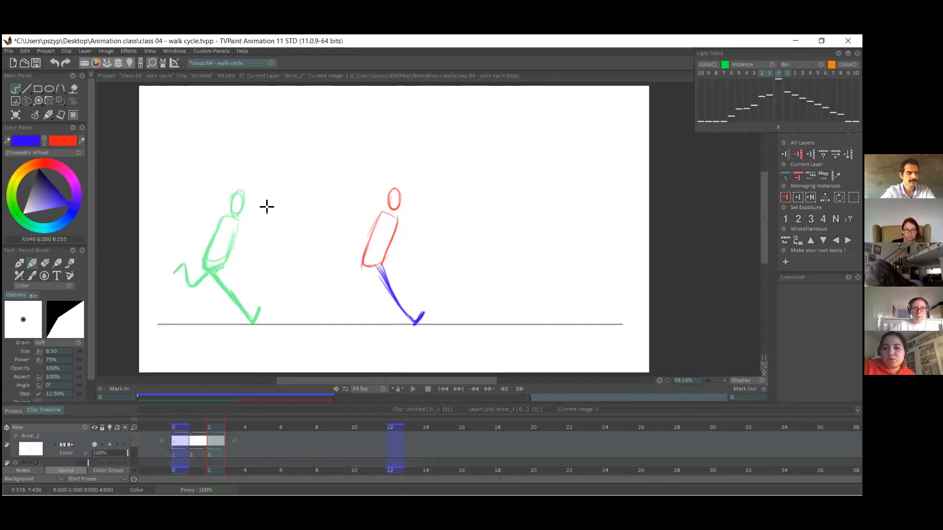
On frame 2, draw the back leg in red, bent and lifted behind the hips, and add a hip line across the lower torso.
drag(379, 266, 400, 304)
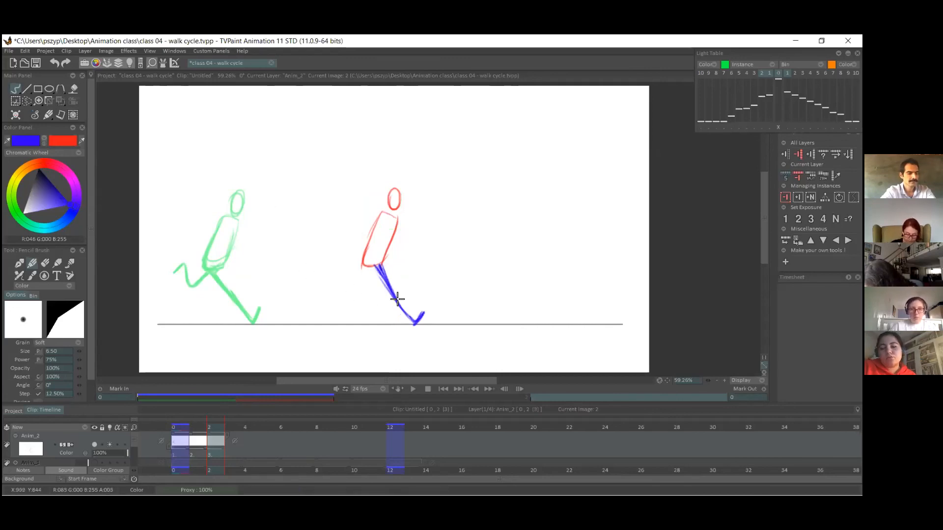
click(44, 141)
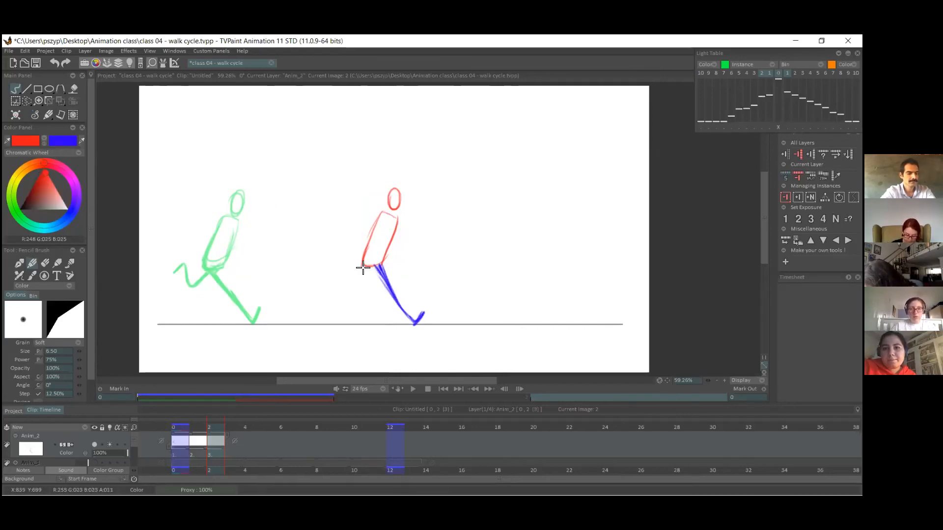
key(ctrl+z)
drag(355, 278, 345, 262)
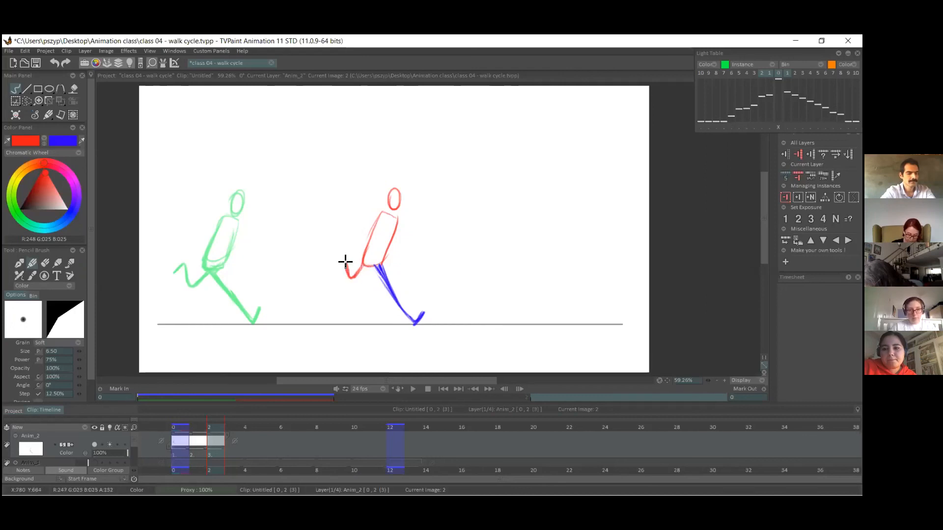
key(ctrl+z)
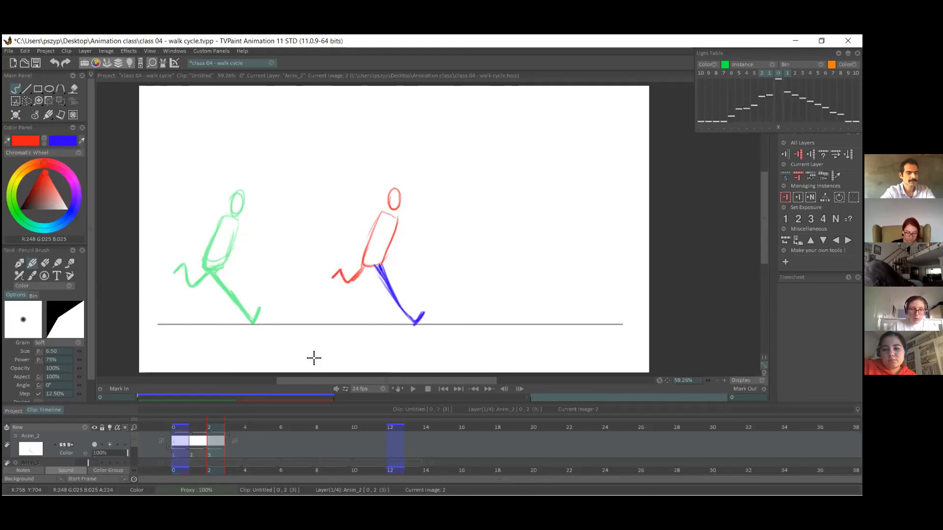
click(488, 504)
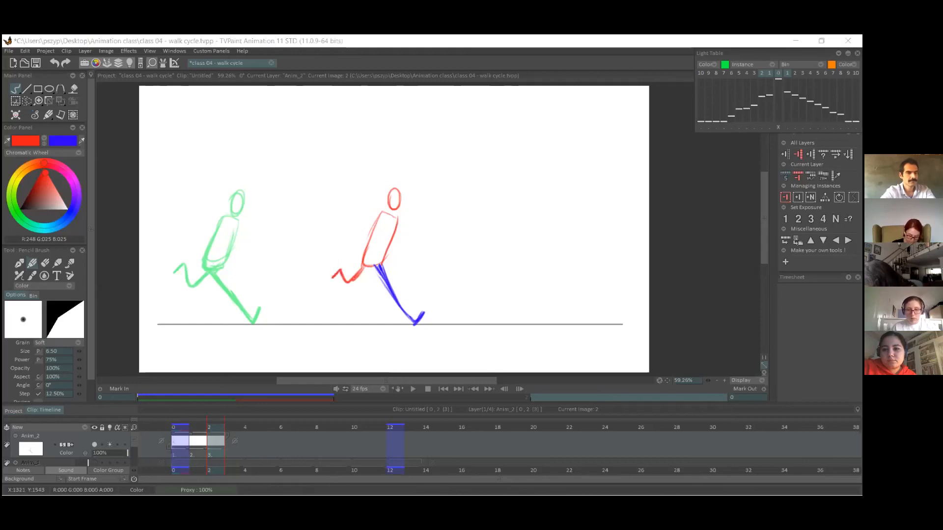
drag(366, 251, 383, 254)
Compare frame 2 with the first contact pose and thicken the front leg of frame 2 in blue.
click(180, 441)
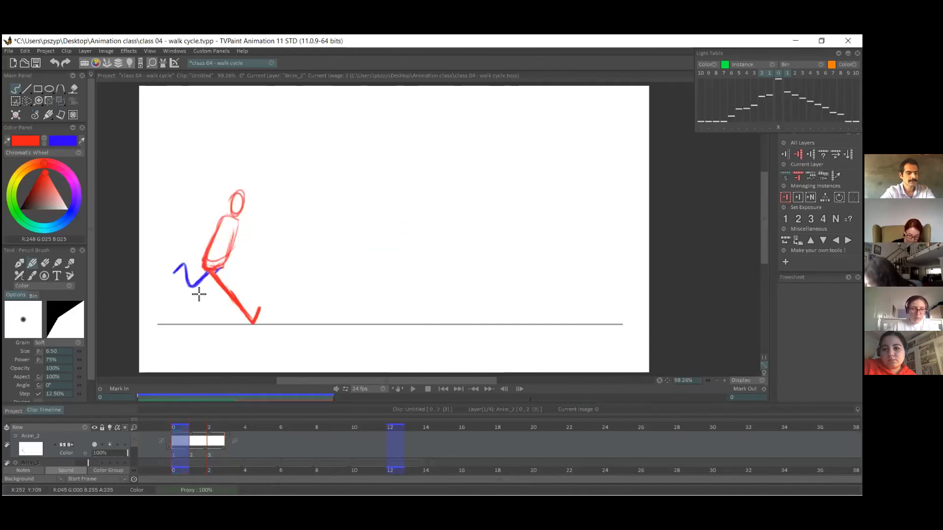
click(214, 454)
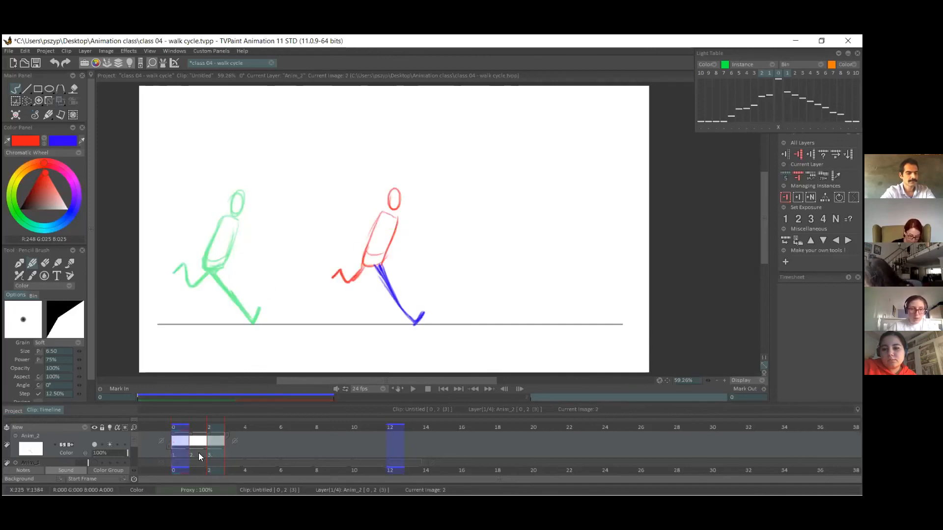
click(45, 142)
drag(405, 317, 414, 323)
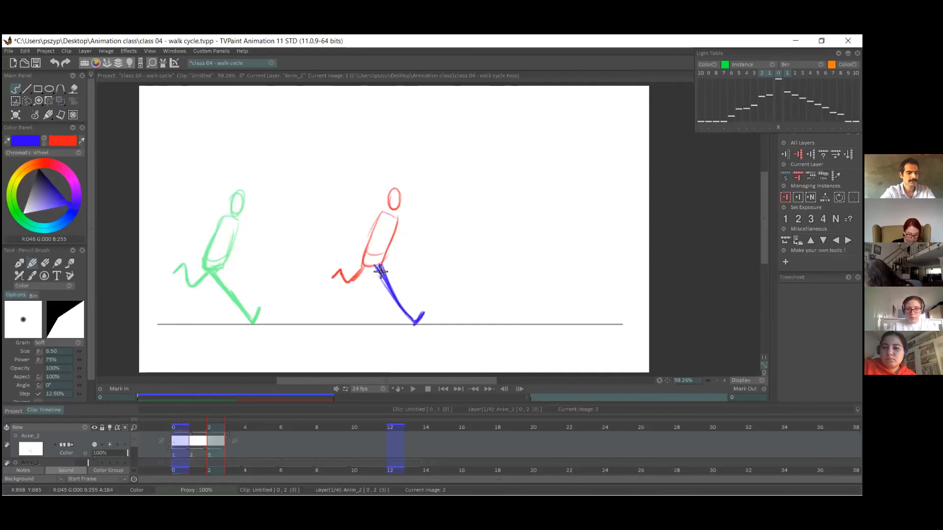
drag(379, 269, 402, 310)
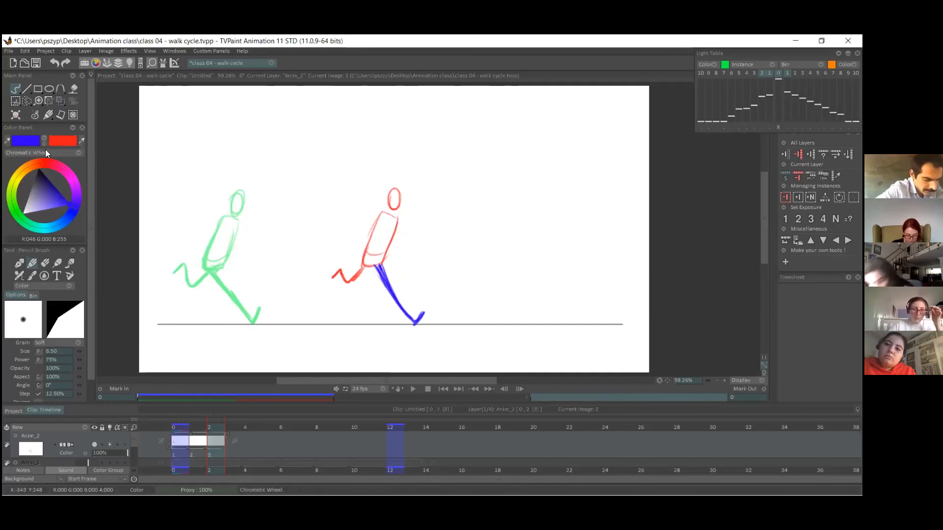
On frame 1, between the two contact poses, block in the passing pose's planted foot and lower leg in red.
click(45, 142)
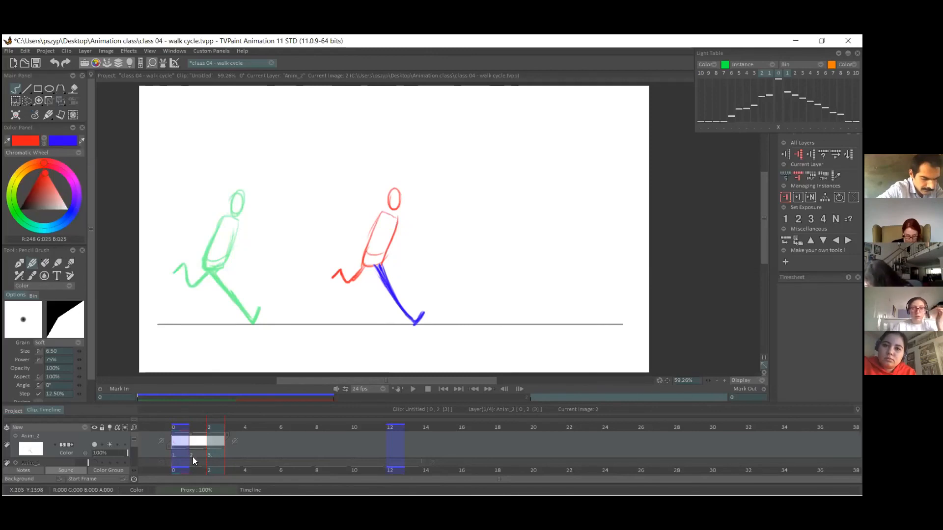
click(196, 444)
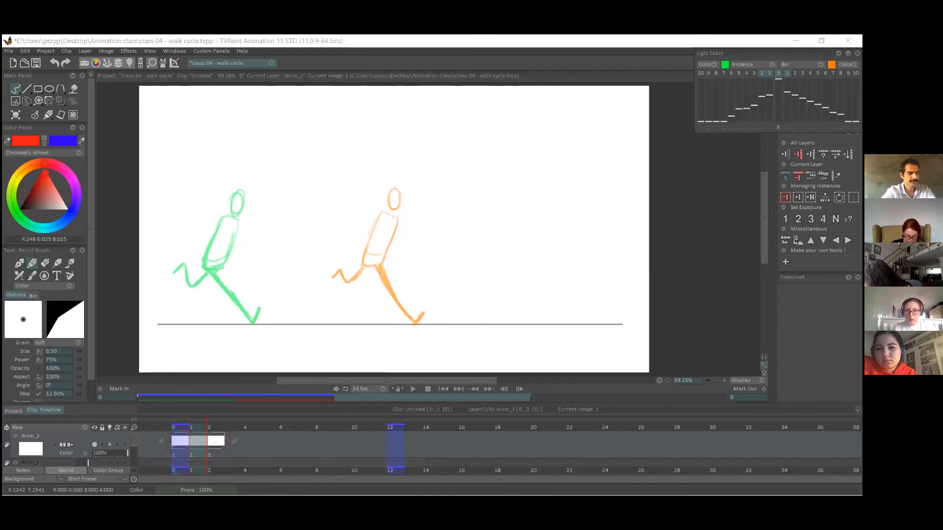
click(274, 325)
drag(266, 322, 278, 324)
key(ctrl+z)
drag(290, 209, 281, 214)
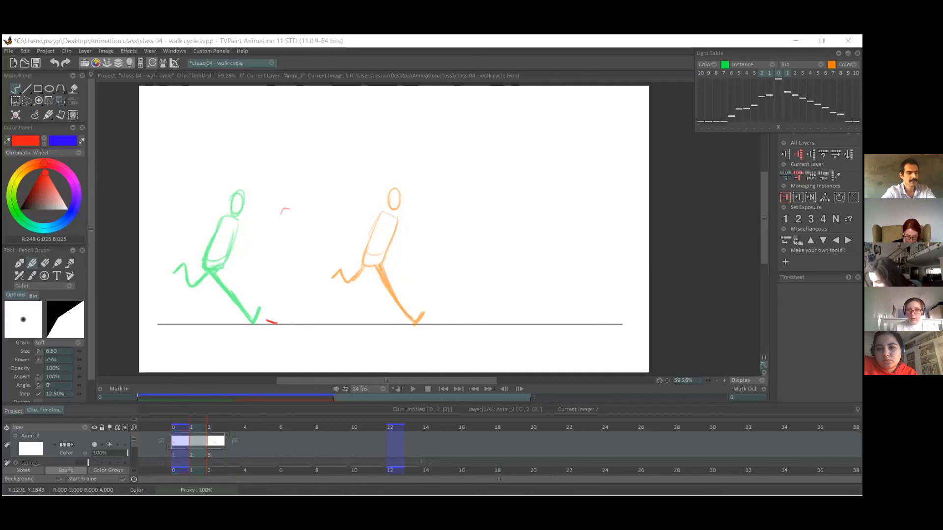
drag(268, 322, 282, 281)
Draw the passing pose's nearly upright torso and head in red, slightly higher than the contact poses.
mouse_move(288, 206)
mouse_down()
mouse_move(281, 269)
mouse_move(294, 208)
mouse_move(296, 256)
mouse_up()
key(ctrl+z)
drag(285, 208, 303, 211)
drag(300, 212, 288, 258)
mouse_move(294, 198)
mouse_down()
mouse_move(290, 185)
mouse_move(294, 193)
mouse_up()
key(ctrl+z)
key(ctrl+z)
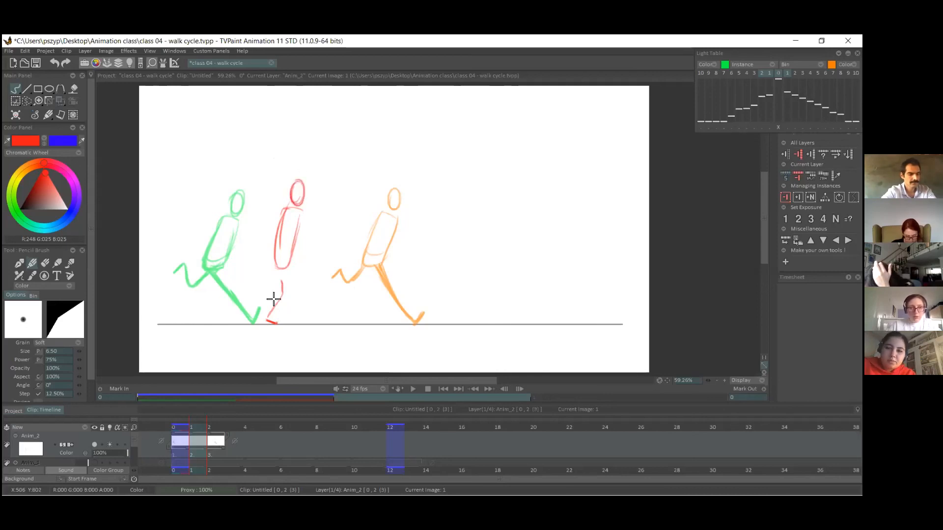
Complete the passing pose's supporting leg in red and draw the other leg in blue, bent with the knee raised forward.
drag(279, 269, 267, 317)
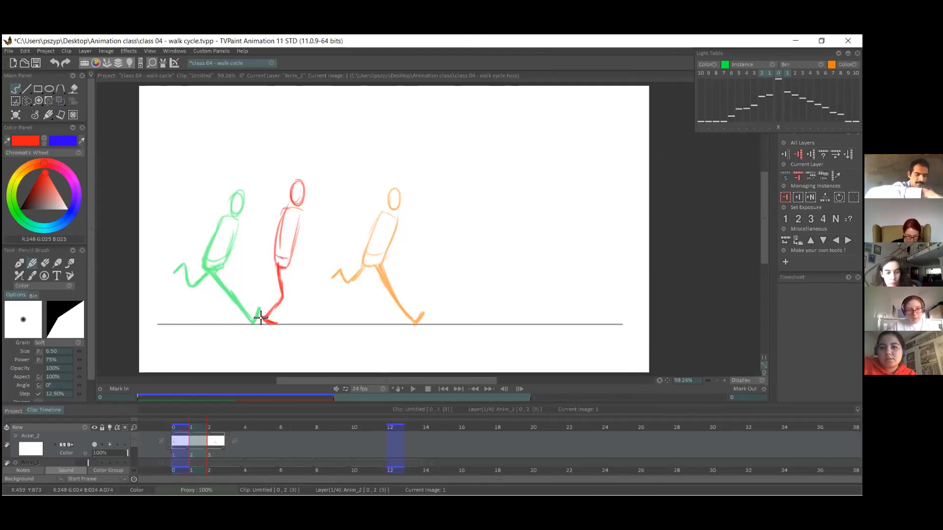
click(44, 140)
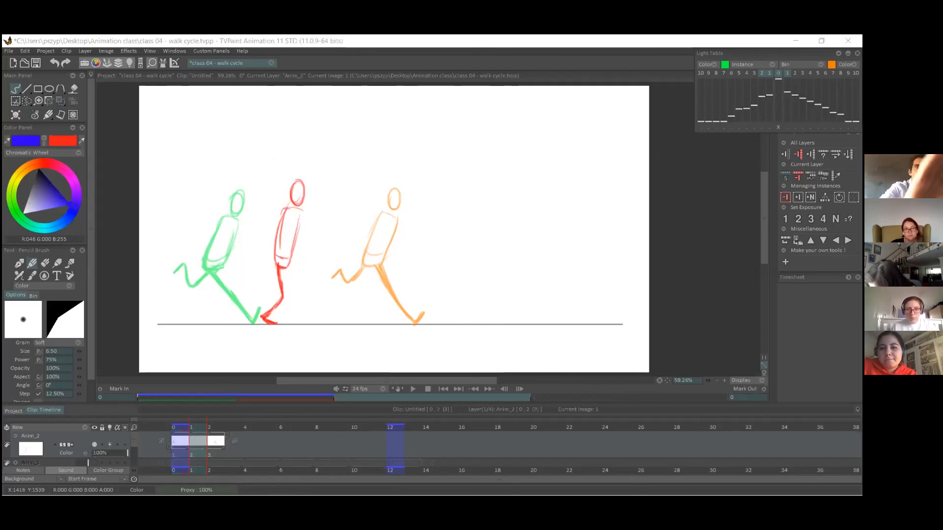
mouse_move(288, 266)
mouse_down()
mouse_move(305, 278)
mouse_move(301, 296)
mouse_up()
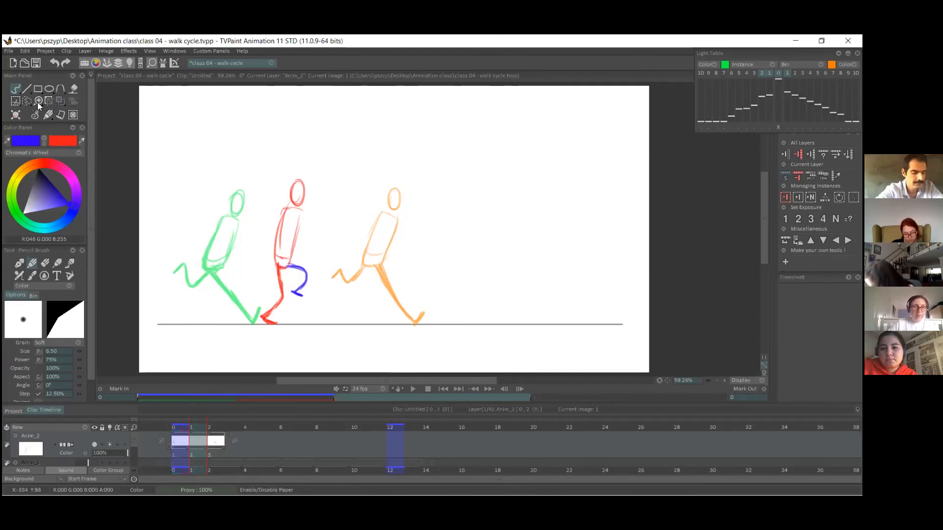
On frame 2, transform the second contact pose to move the whole figure slightly farther forward along the ground line.
drag(189, 426, 213, 427)
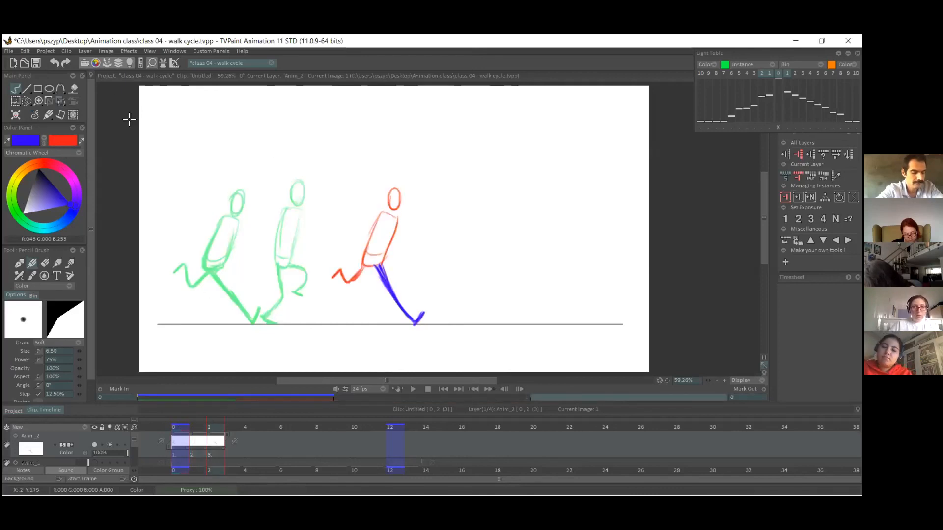
key(ctrl+t)
drag(371, 258, 389, 259)
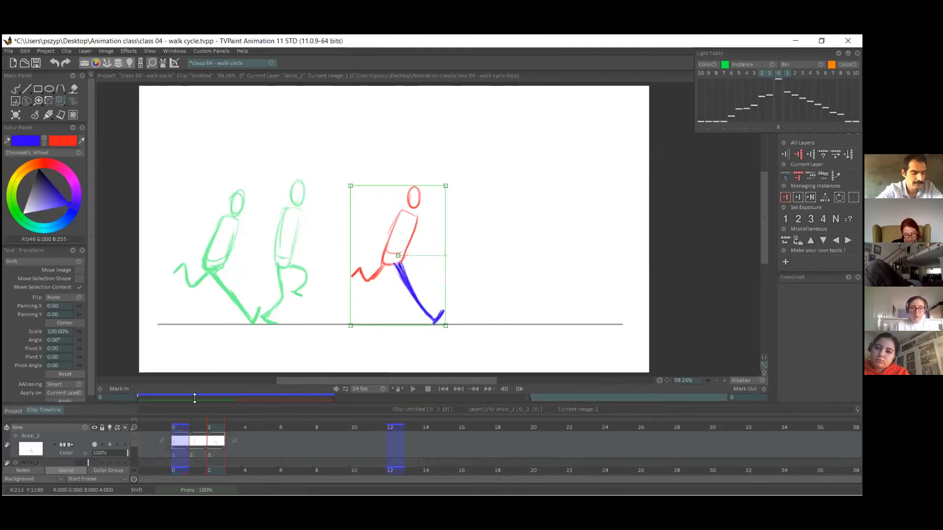
Set the poses' exposure to 2 frames and insert a blank two-frame image between the first contact and passing poses.
click(186, 459)
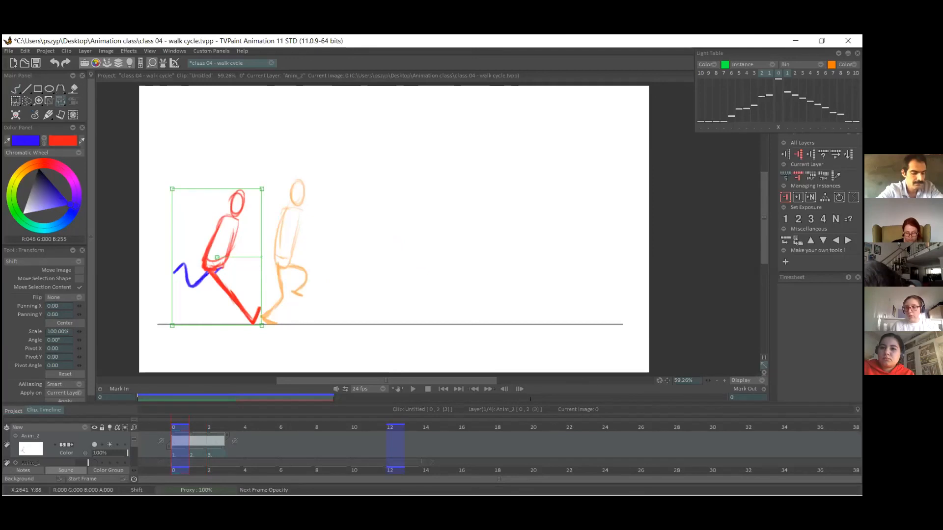
click(798, 220)
click(784, 143)
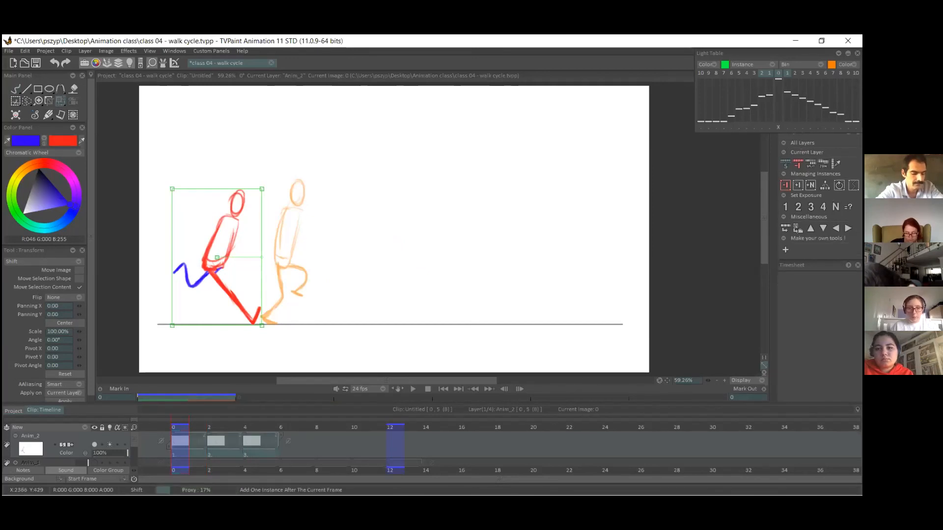
click(202, 427)
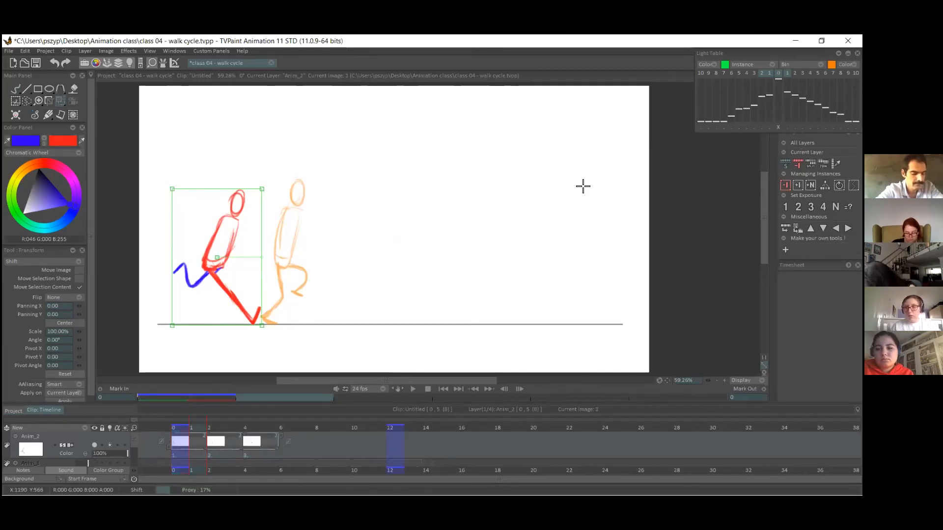
click(798, 185)
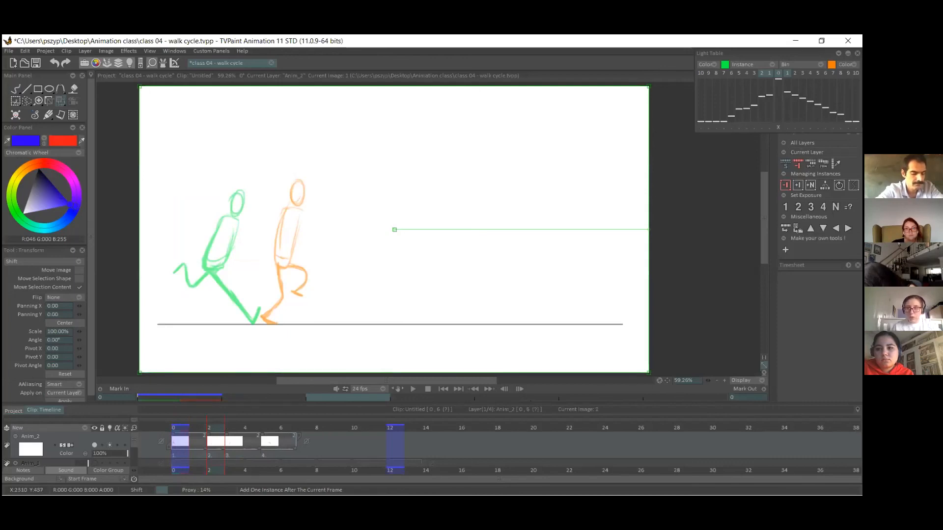
click(798, 207)
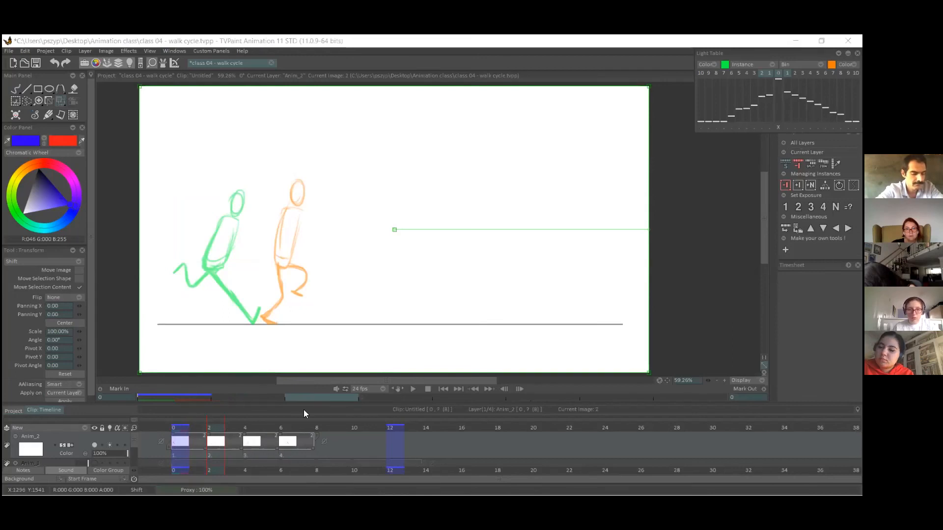
Return to freehand drawing and sketch the down pose's flat foot and deeply bent supporting leg in red on frame 2.
click(16, 89)
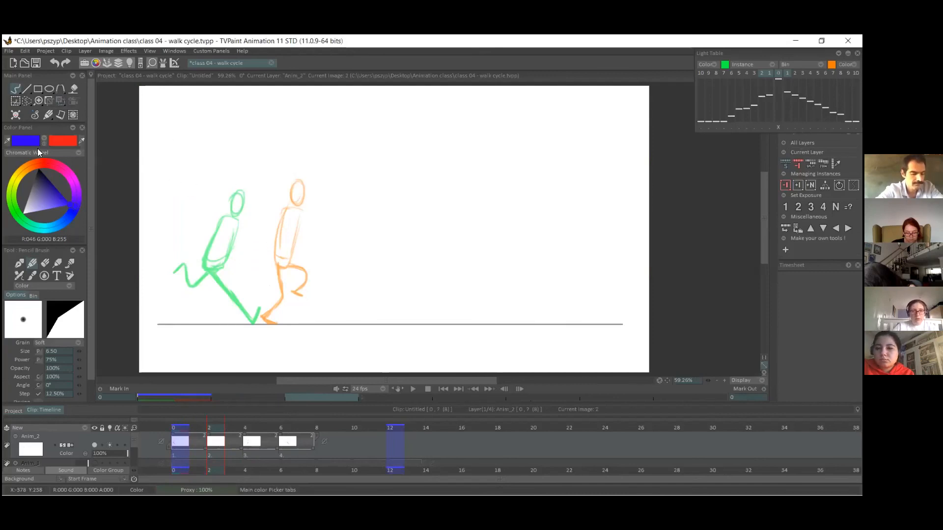
key(x)
mouse_move(244, 236)
mouse_down()
mouse_move(234, 265)
mouse_move(251, 221)
mouse_move(266, 226)
mouse_move(268, 322)
mouse_move(259, 323)
mouse_move(271, 323)
mouse_move(258, 324)
mouse_move(265, 313)
mouse_move(257, 321)
mouse_move(267, 286)
mouse_move(266, 310)
mouse_move(238, 287)
mouse_up()
key(ctrl+z)
key(ctrl+z)
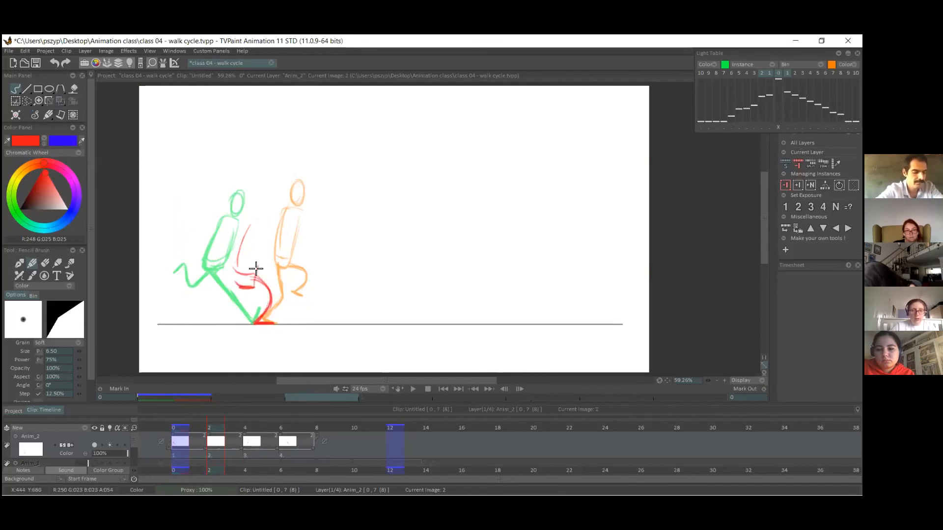
Draw the down pose's leaning torso and head in red, lower than the neighbouring poses.
mouse_move(250, 226)
mouse_down()
mouse_move(239, 269)
mouse_move(249, 284)
mouse_up()
mouse_move(267, 250)
mouse_down()
mouse_move(241, 281)
mouse_move(264, 258)
mouse_up()
drag(261, 213, 262, 233)
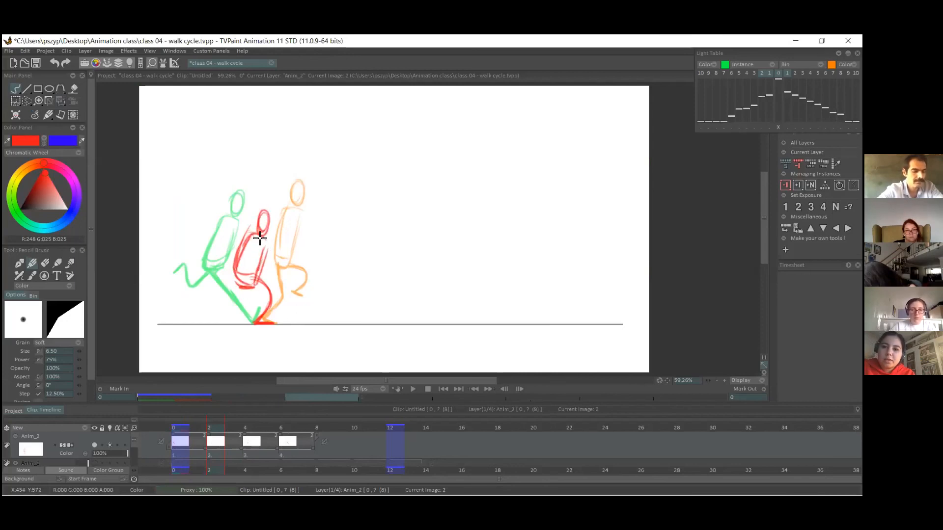
click(205, 427)
drag(205, 427, 213, 428)
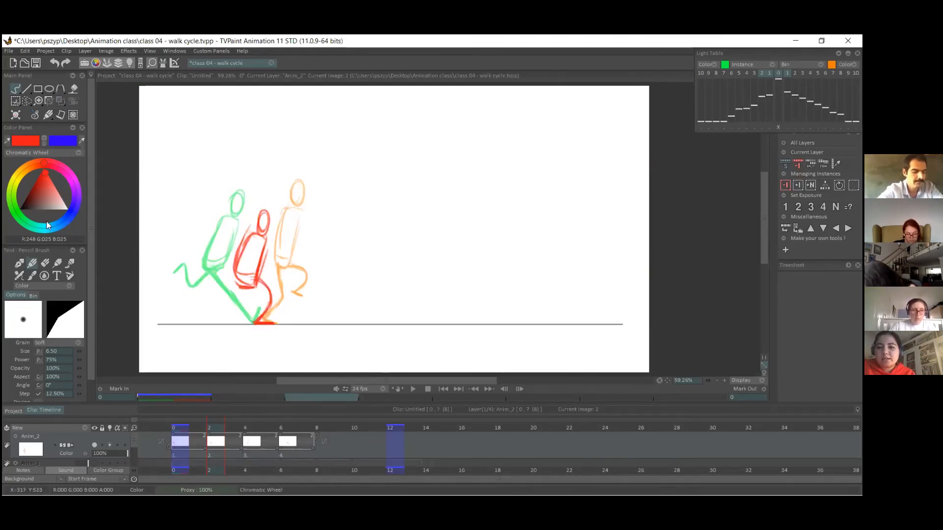
Erase the rough lines around the down pose's torso and supporting leg, and redraw the bent red leg more cleanly.
click(45, 264)
drag(286, 271, 260, 285)
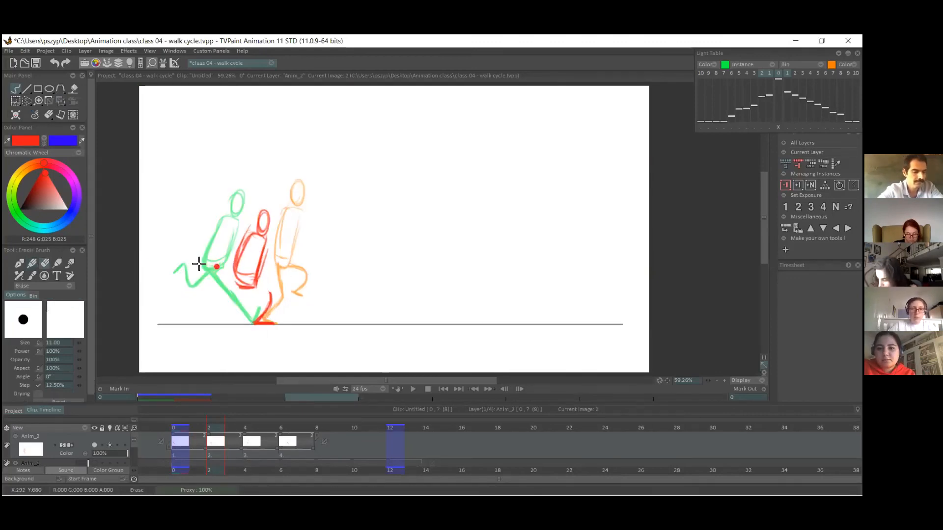
click(32, 263)
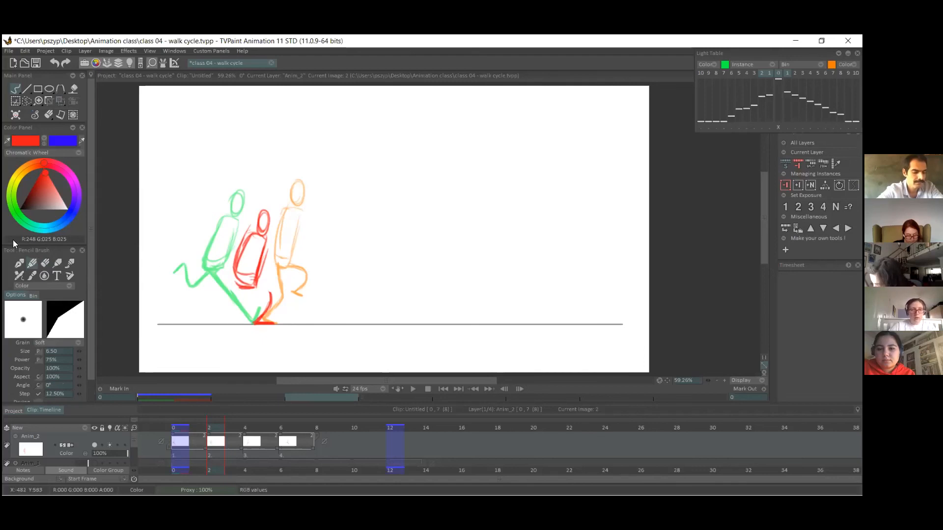
click(44, 263)
mouse_move(271, 292)
mouse_down()
mouse_move(264, 311)
mouse_move(236, 285)
mouse_up()
drag(253, 226, 233, 273)
mouse_move(271, 243)
mouse_down()
mouse_move(257, 290)
mouse_move(236, 279)
mouse_move(259, 322)
mouse_up()
click(32, 264)
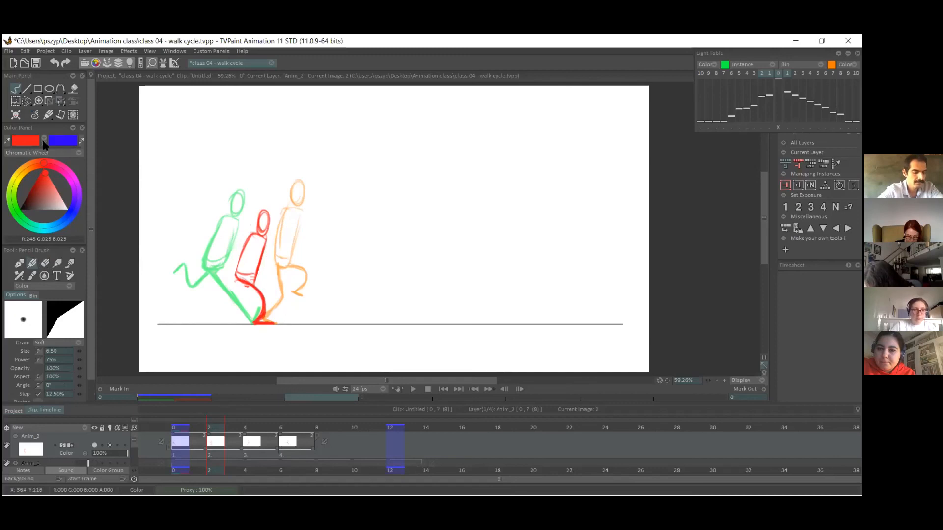
Draw the down pose's trailing leg in blue, bent low behind the hips, and compare the pose with the first contact.
click(44, 142)
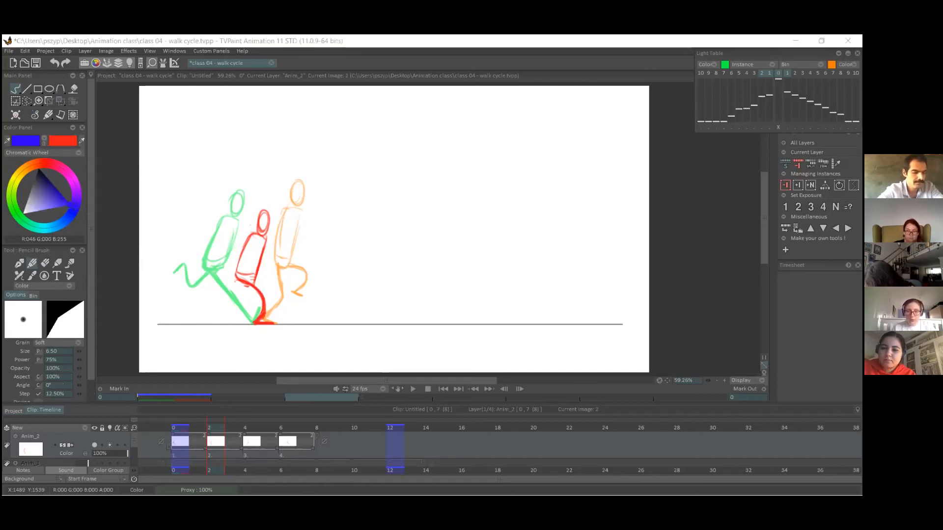
mouse_move(211, 428)
mouse_down()
mouse_move(196, 431)
mouse_move(211, 428)
mouse_up()
mouse_move(246, 282)
mouse_down()
mouse_move(217, 283)
mouse_move(215, 291)
mouse_move(239, 295)
mouse_move(226, 288)
mouse_up()
key(ctrl+z)
key(ctrl+z)
key(ctrl+z)
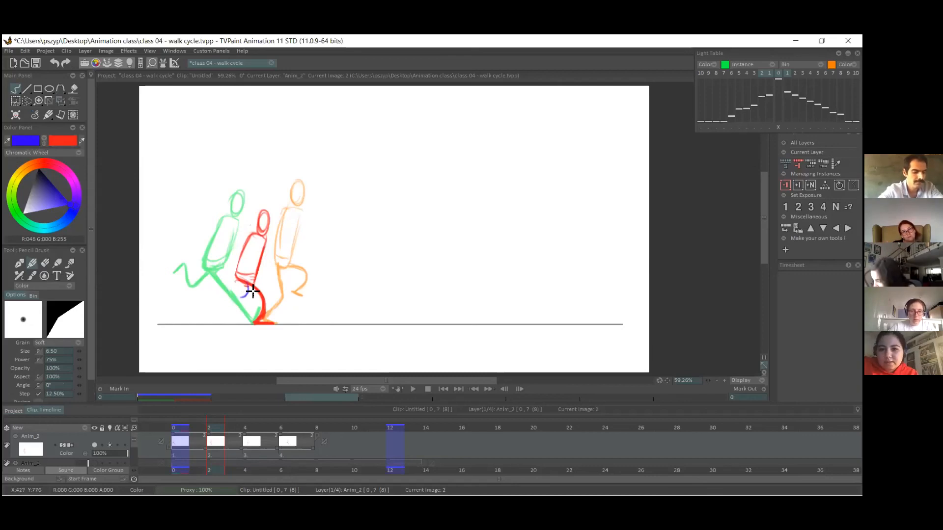
mouse_move(248, 290)
mouse_down()
mouse_move(216, 285)
mouse_move(226, 293)
mouse_move(253, 285)
mouse_up()
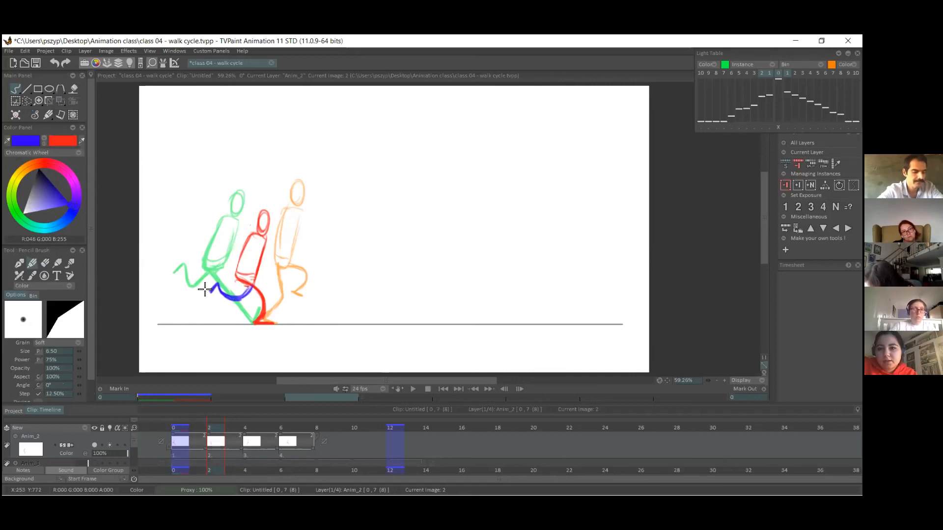
click(43, 141)
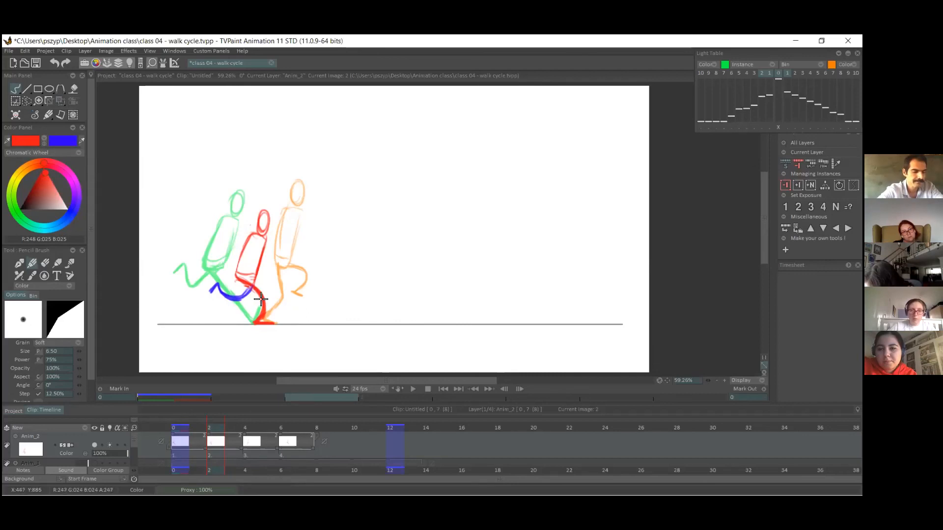
mouse_move(216, 419)
mouse_down()
mouse_move(197, 427)
mouse_move(246, 435)
mouse_move(177, 429)
mouse_up()
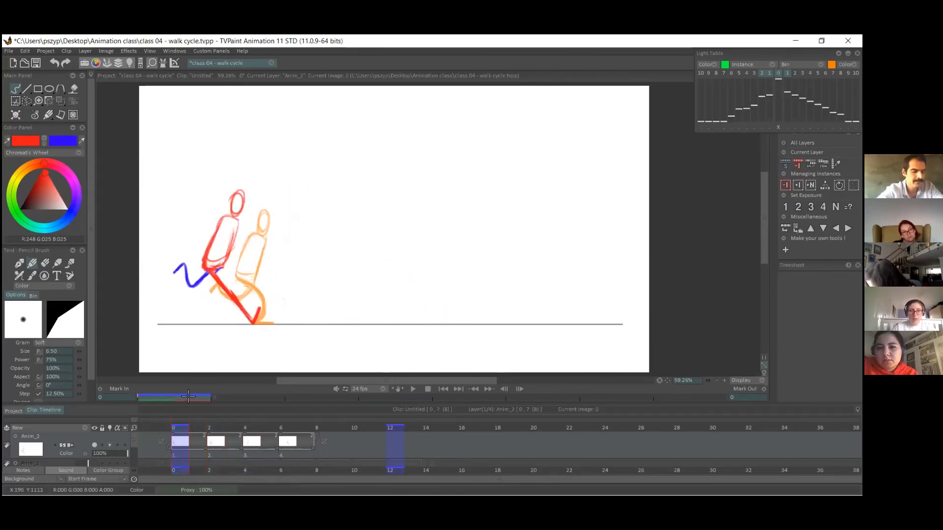
Label the first contact pose 1, the passing pose P and the second contact pose 9 in red below the ground line.
mouse_move(217, 334)
mouse_down()
mouse_move(218, 348)
mouse_move(267, 345)
mouse_up()
click(253, 454)
click(290, 441)
drag(415, 342, 422, 349)
key(ctrl+z)
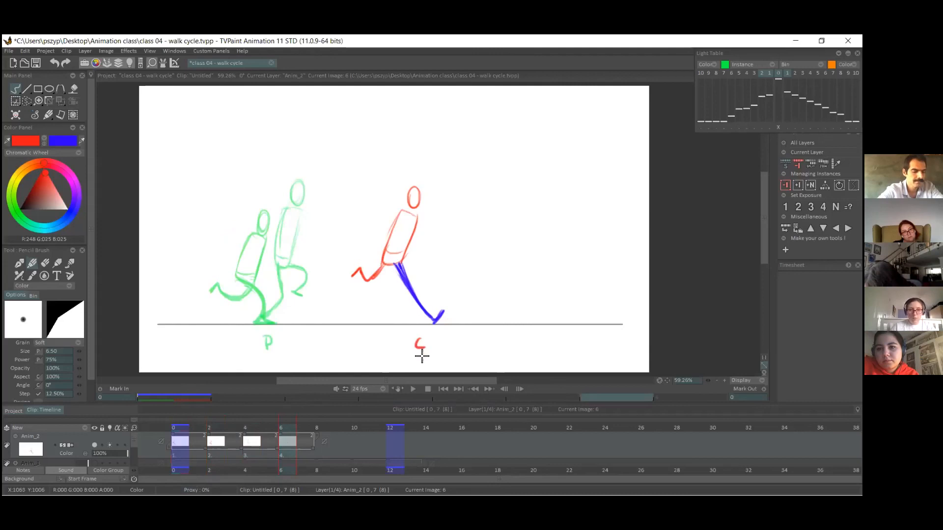
Check the down pose on frame 2 and insert a blank drawing after the passing pose on frame 4.
mouse_move(198, 432)
mouse_down()
mouse_move(263, 432)
mouse_move(192, 432)
mouse_move(209, 436)
mouse_up()
click(532, 505)
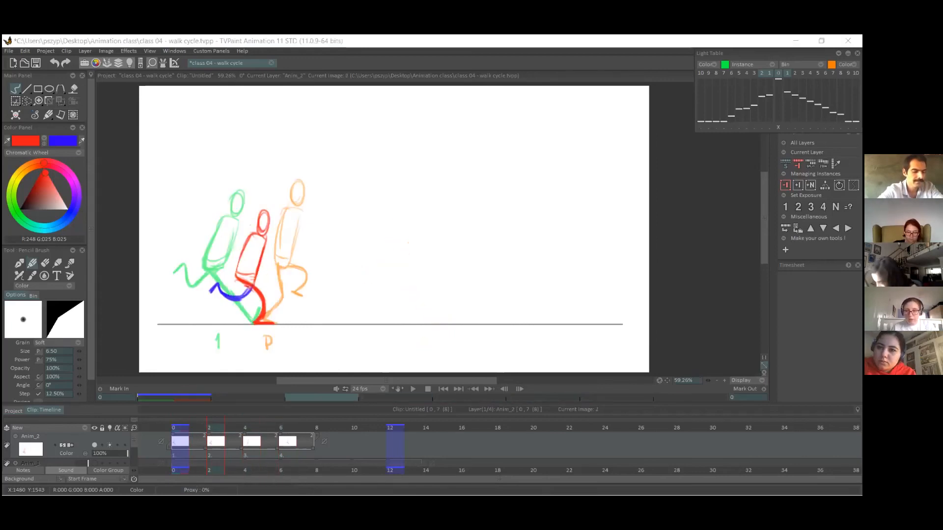
click(253, 449)
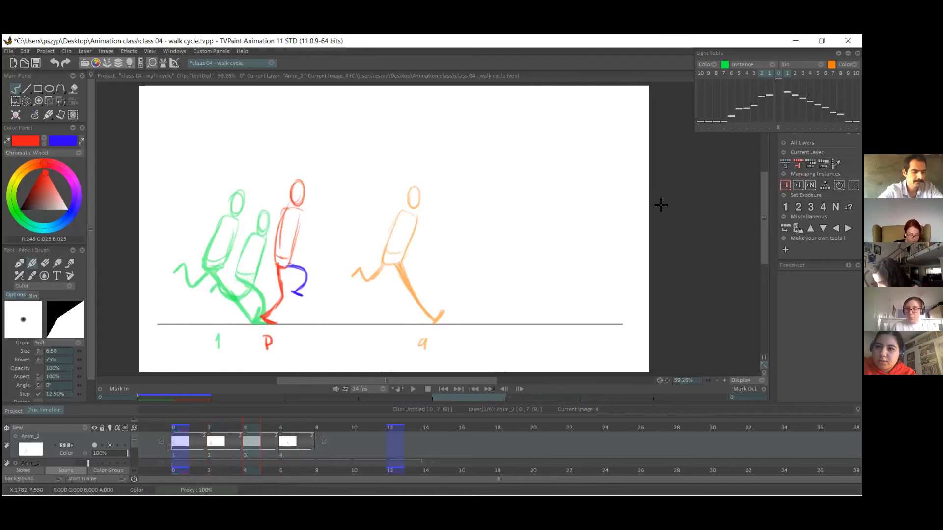
key(Insert)
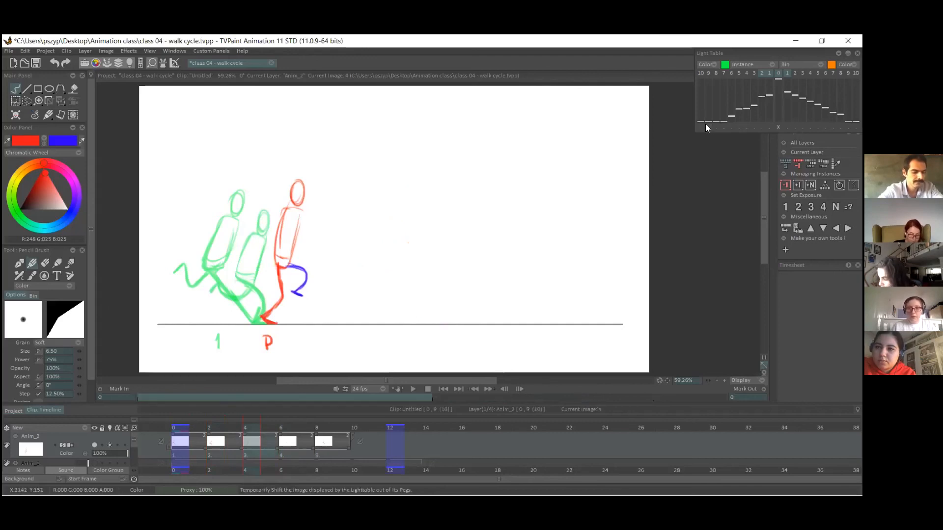
Review the pose sequence and sketch the push-off pose's head and leaning torso in red on the blank frame 6.
click(227, 446)
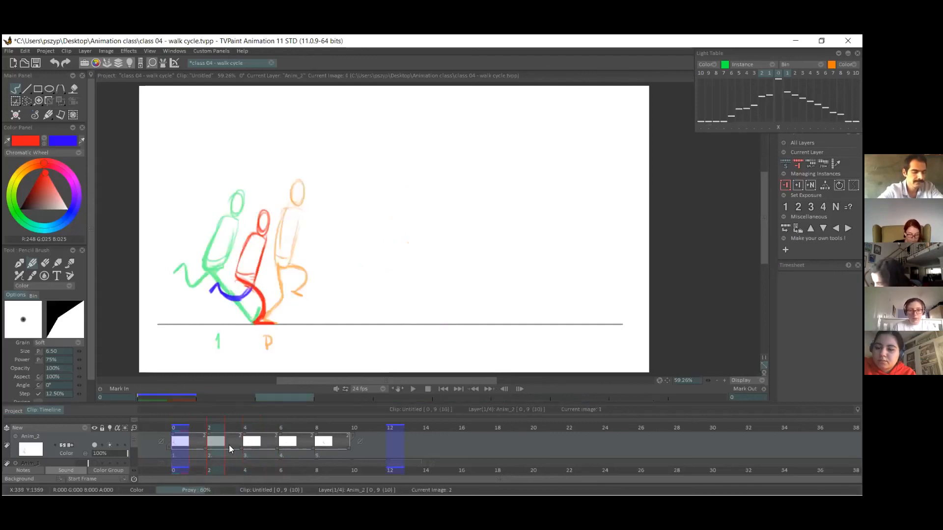
click(259, 446)
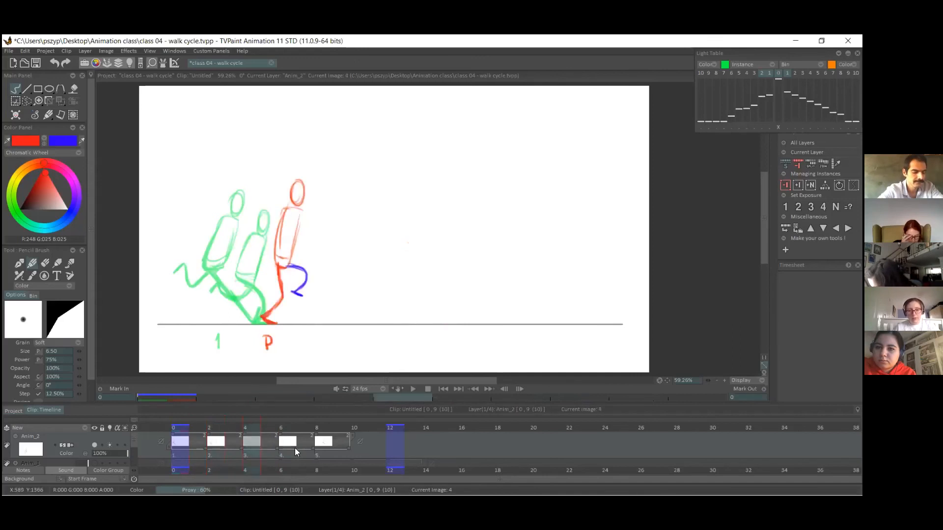
click(324, 445)
click(181, 451)
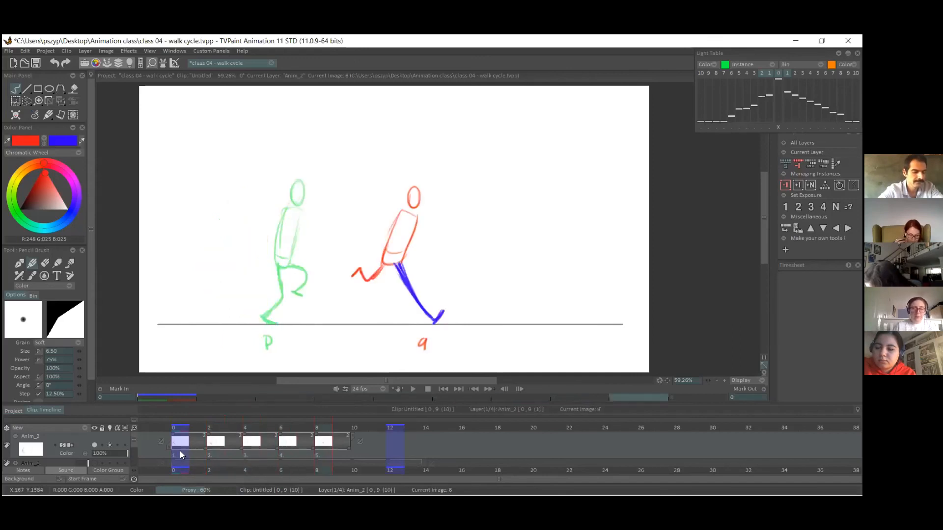
click(219, 450)
click(267, 451)
click(288, 451)
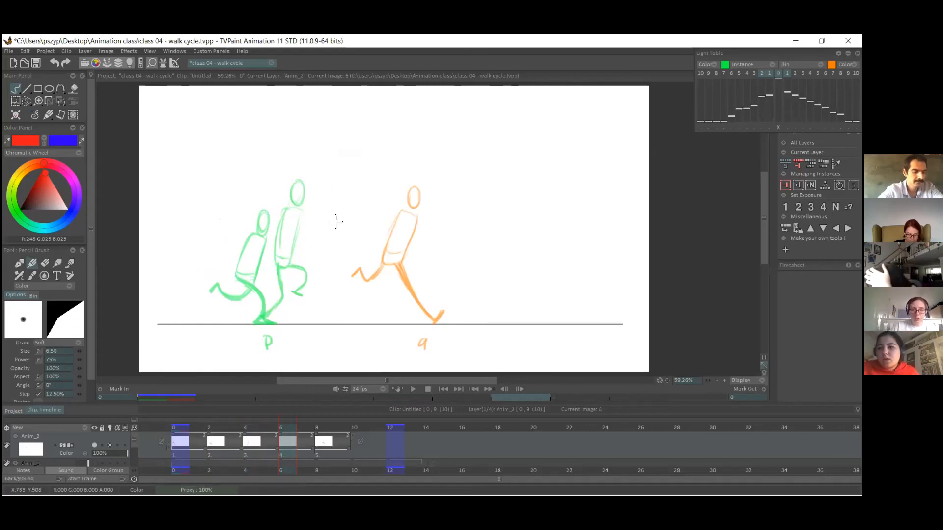
mouse_move(337, 204)
mouse_down()
mouse_move(332, 238)
mouse_move(335, 203)
mouse_move(361, 204)
mouse_move(341, 214)
mouse_move(325, 254)
mouse_move(349, 236)
mouse_move(355, 189)
mouse_up()
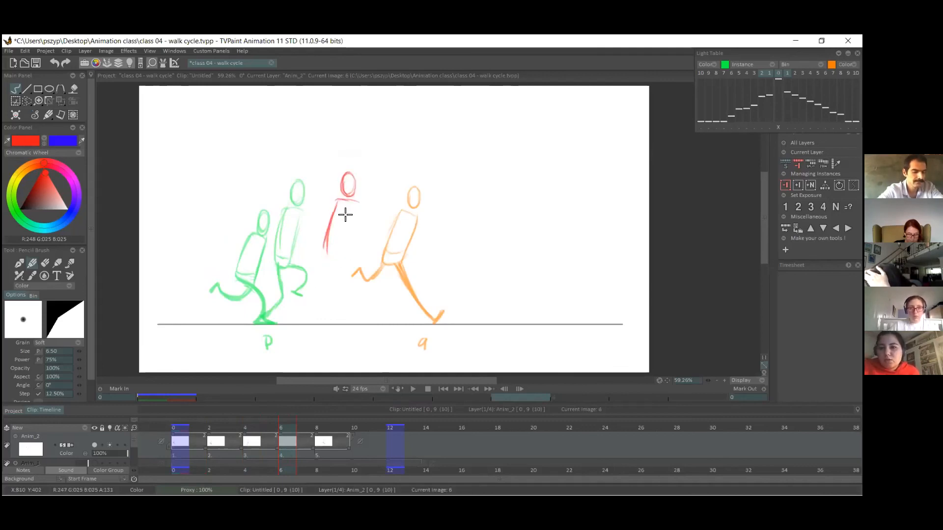
mouse_move(329, 244)
mouse_down()
mouse_move(356, 205)
mouse_move(343, 240)
mouse_move(331, 228)
mouse_move(337, 248)
mouse_move(352, 227)
mouse_move(343, 247)
mouse_up()
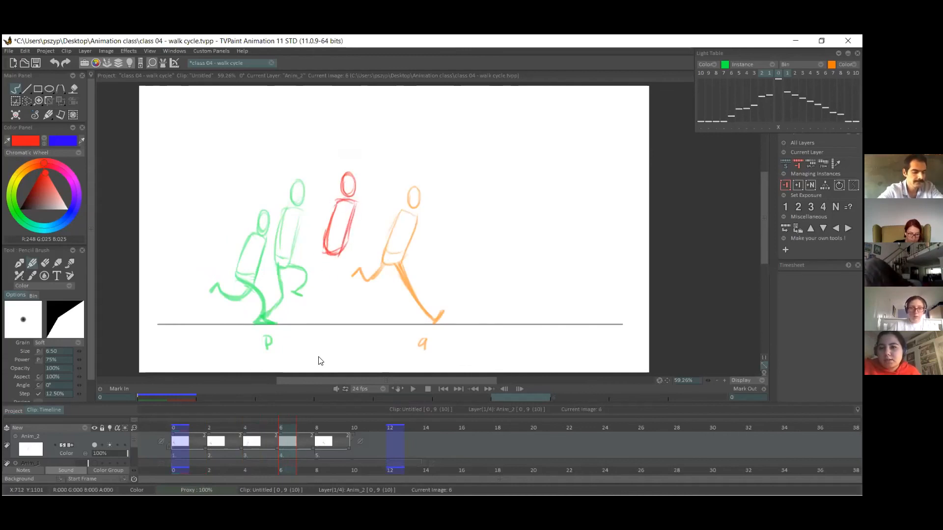
drag(327, 239, 344, 240)
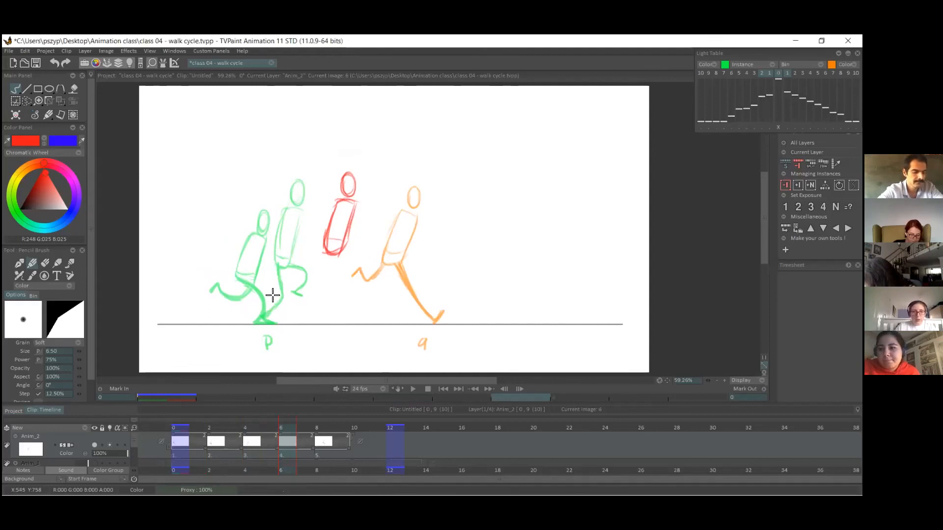
Move the push-off head and torso back toward the passing pose and draw the red trailing leg down to its planted toe.
click(60, 101)
drag(347, 235, 331, 238)
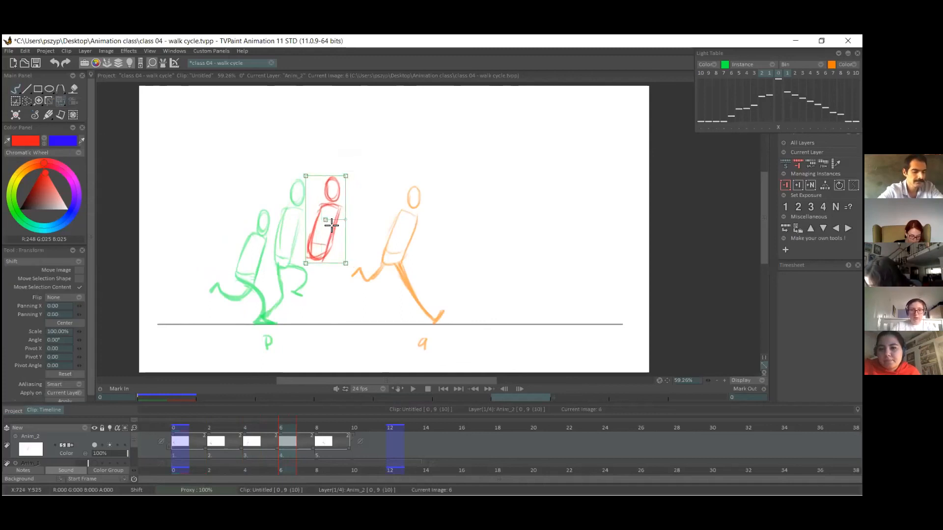
click(15, 88)
drag(322, 255, 271, 304)
key(ctrl+z)
key(ctrl+z)
mouse_move(310, 260)
mouse_down()
mouse_move(274, 323)
mouse_move(274, 310)
mouse_up()
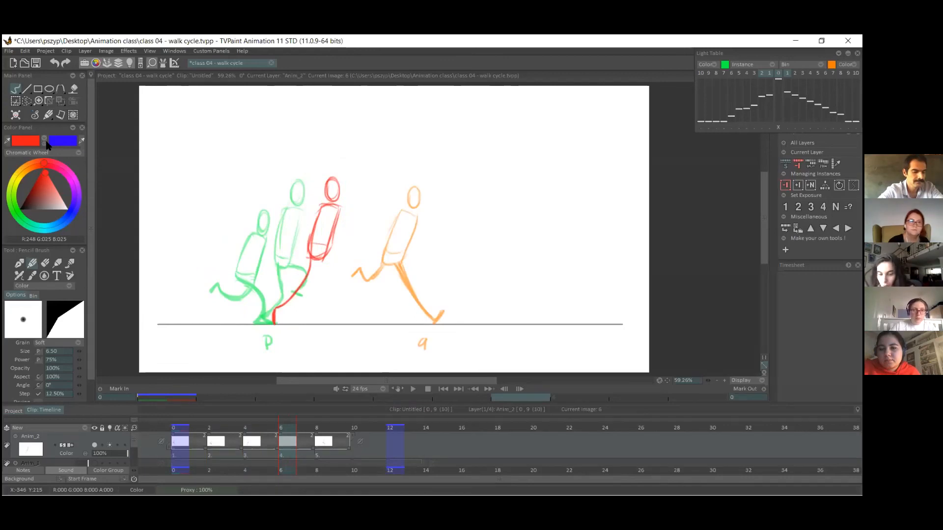
Select the push-off pose's head and torso with a freehand outline, shift them slightly down, and clear the selection.
click(27, 102)
mouse_move(324, 166)
mouse_down()
mouse_move(360, 196)
mouse_move(319, 169)
mouse_up()
click(60, 101)
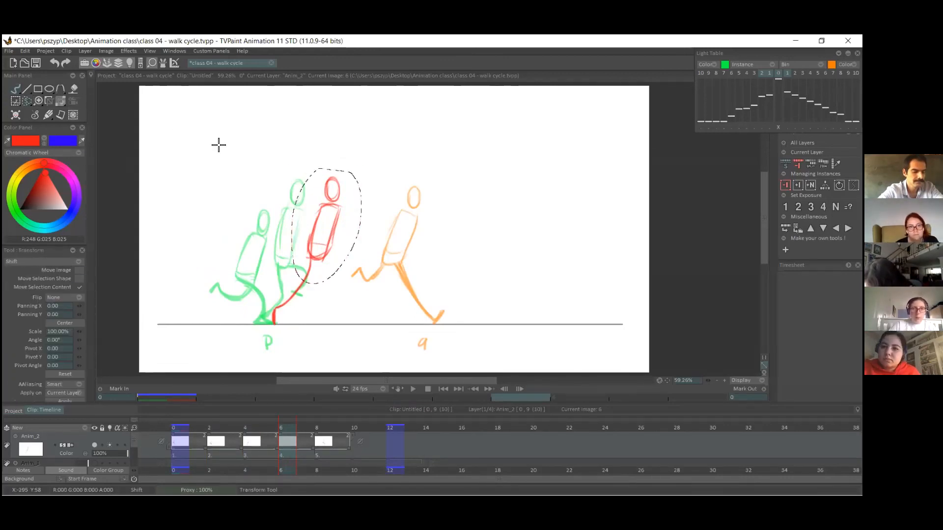
drag(335, 245, 333, 248)
key(Return)
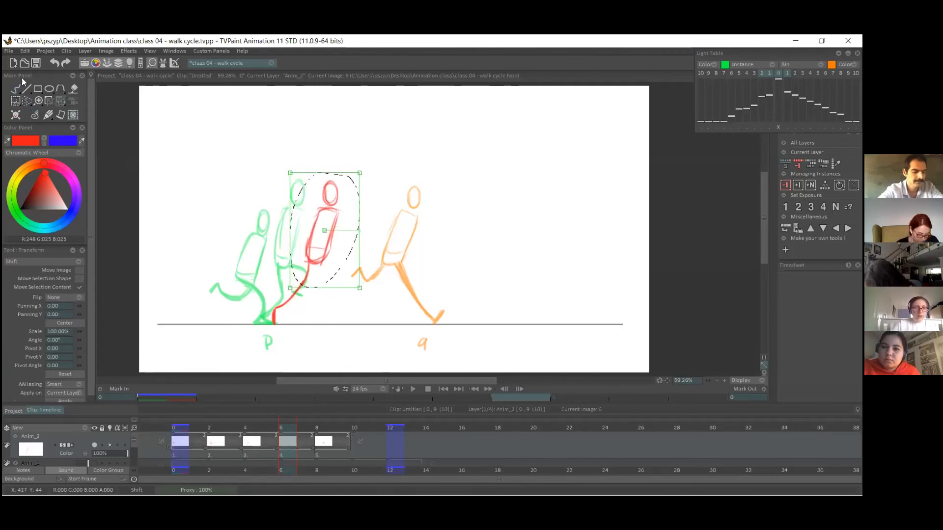
key(ctrl+d)
click(16, 91)
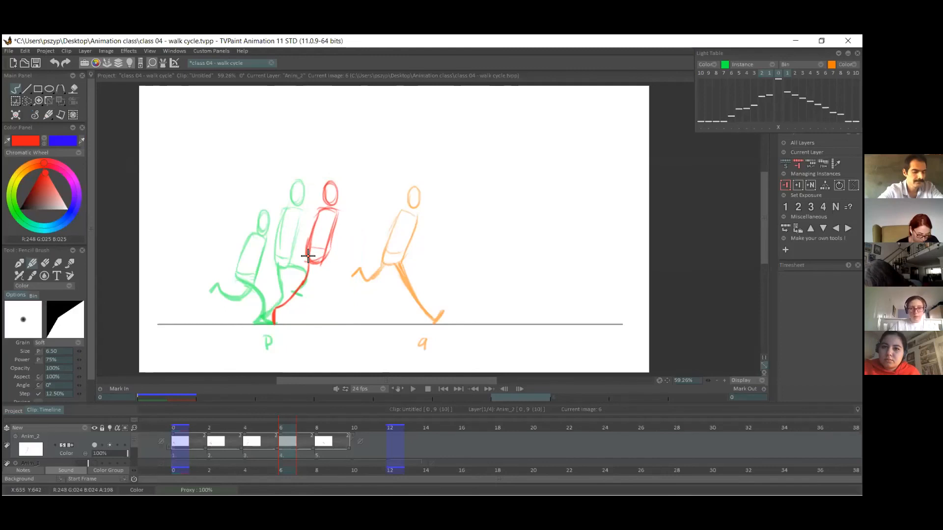
Draw the push-off pose's raised front leg in blue, bent forward from the hips with the foot hanging down.
click(44, 140)
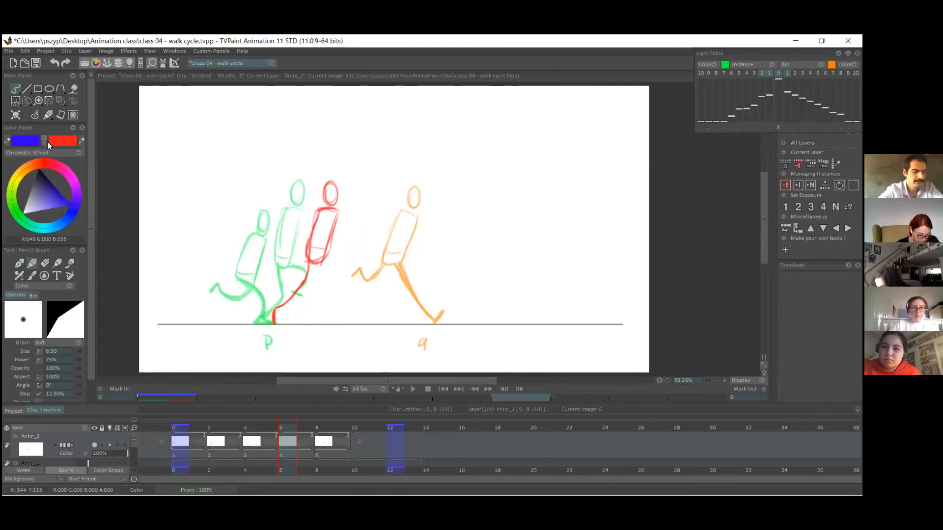
drag(318, 257, 333, 275)
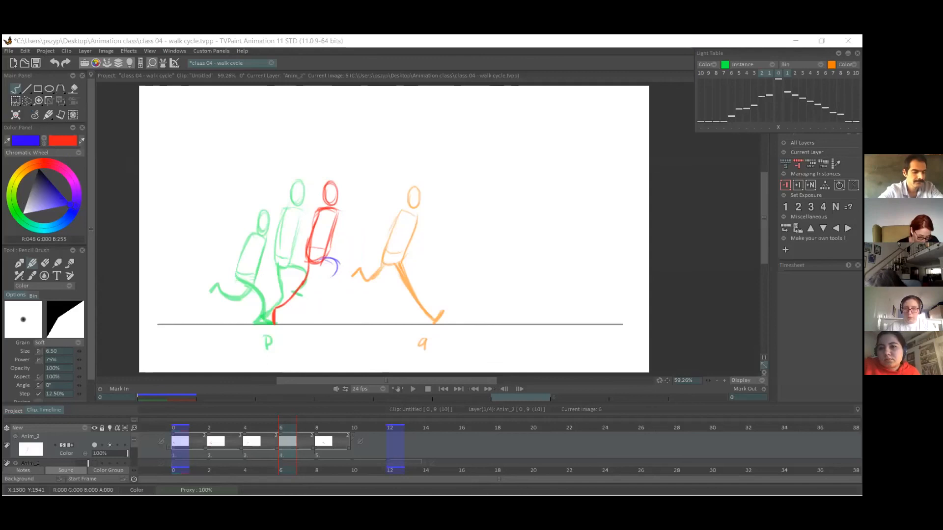
mouse_move(317, 262)
mouse_down()
mouse_move(338, 272)
mouse_move(331, 280)
mouse_move(348, 281)
mouse_up()
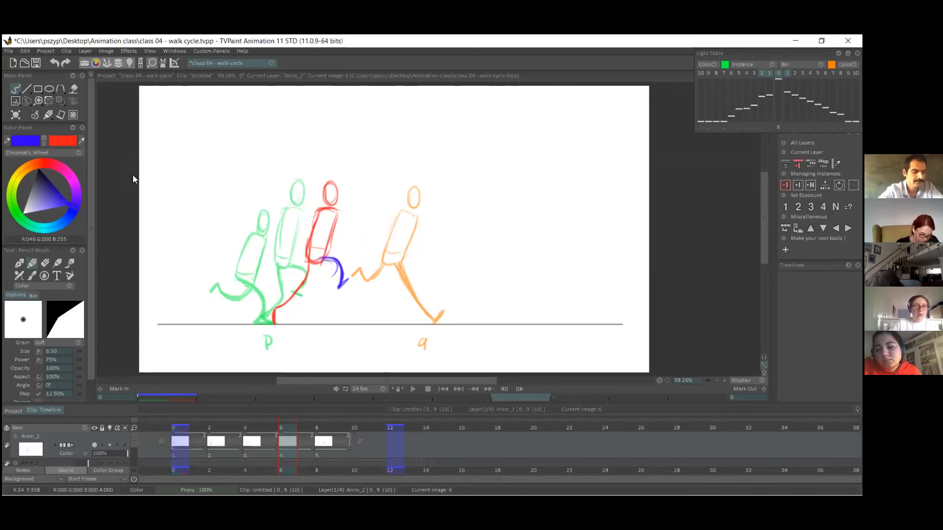
Erase the stray blue line under the raised thigh and thicken the red push-off leg.
click(14, 88)
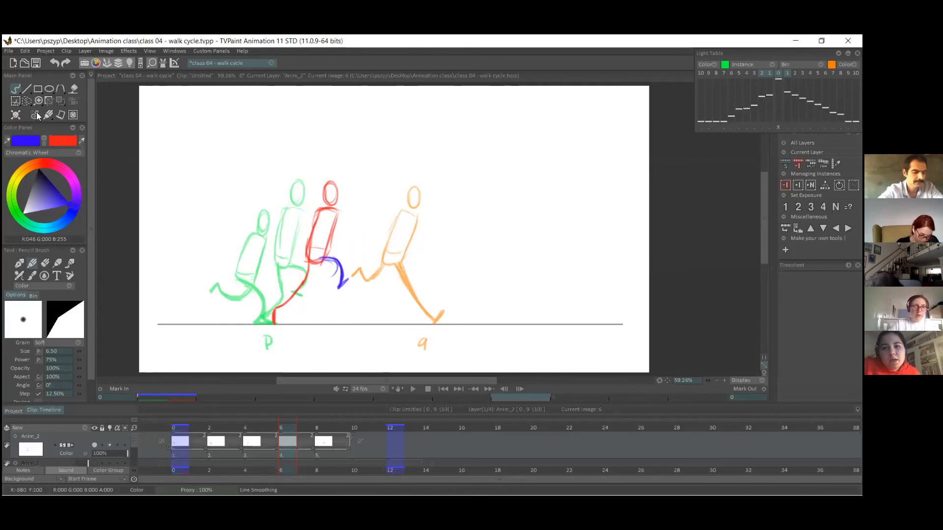
click(45, 263)
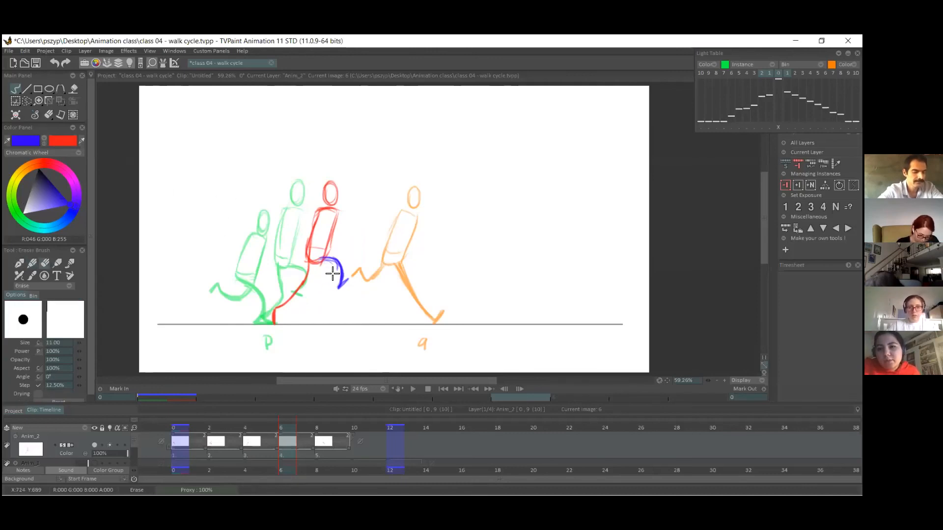
click(29, 263)
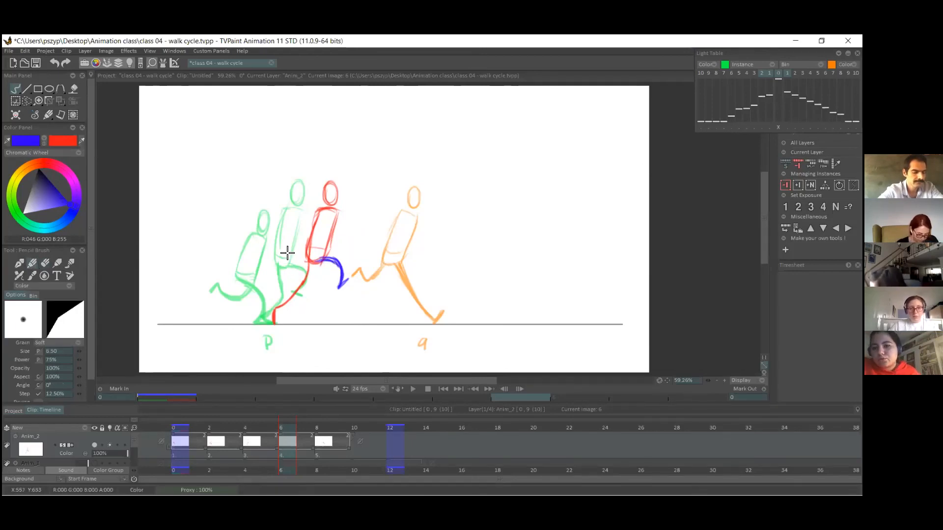
click(44, 141)
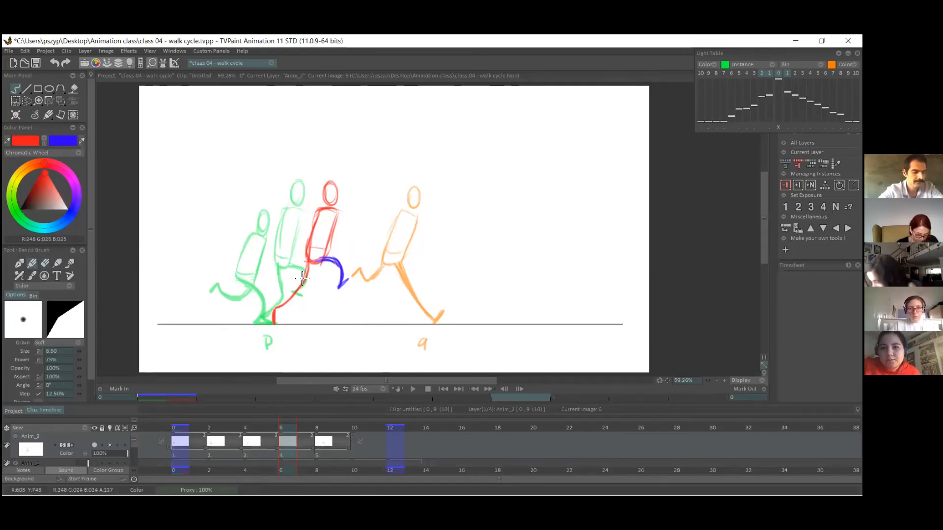
drag(304, 264, 270, 307)
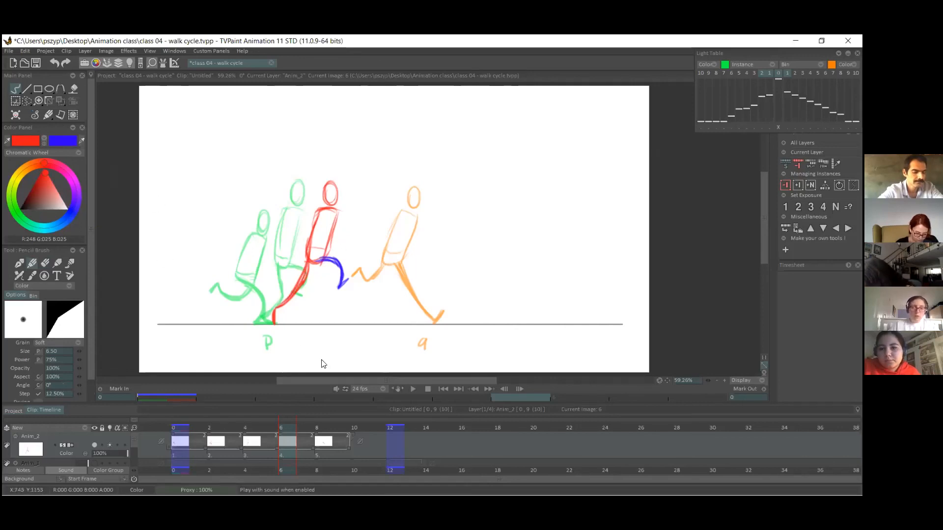
Insert a blank drawing at frame 8 and rough in the airborne pose's torso and head in red.
click(311, 460)
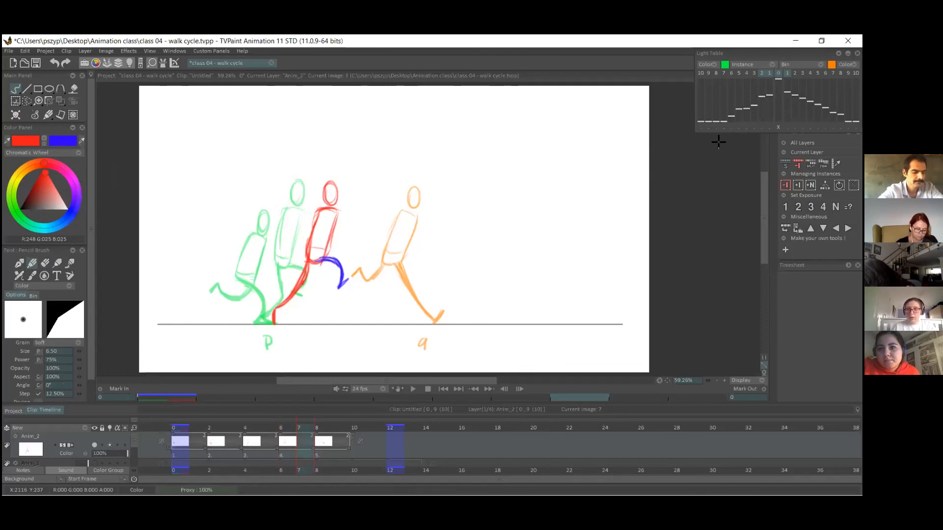
click(798, 185)
drag(359, 202, 352, 245)
key(ctrl+z)
mouse_move(359, 202)
mouse_down()
mouse_move(350, 246)
mouse_move(368, 202)
mouse_move(381, 223)
mouse_move(373, 245)
mouse_up()
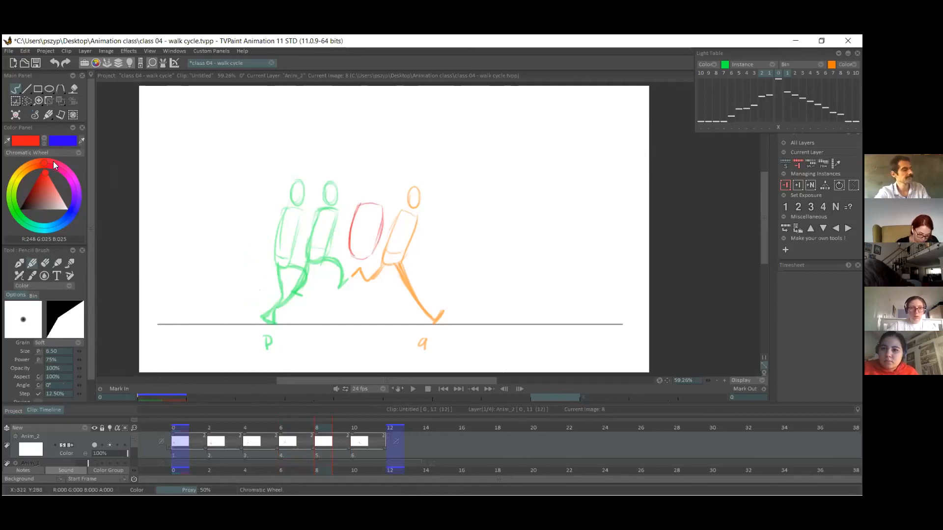
drag(375, 183, 379, 187)
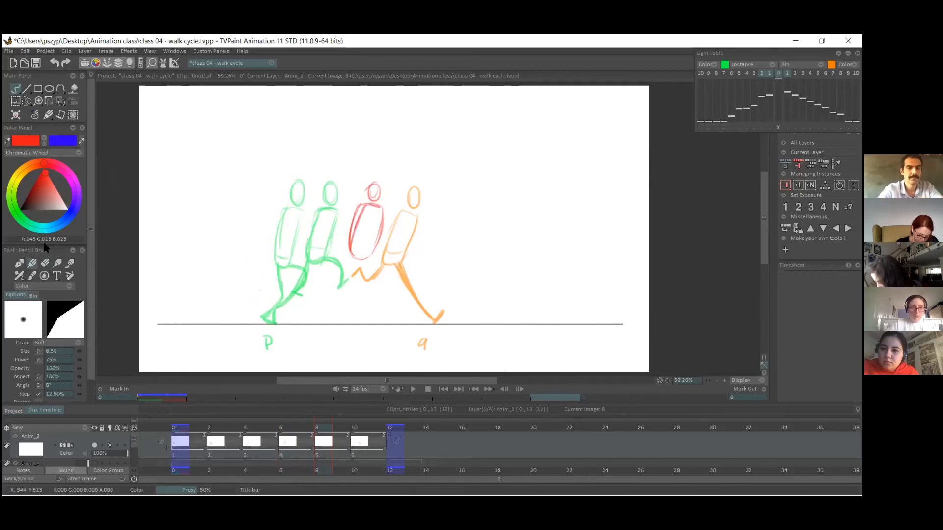
Erase the airborne pose's rough body lines and redraw the torso narrower and the head more cleanly in red.
key(e)
mouse_move(361, 208)
mouse_down()
mouse_move(377, 184)
mouse_move(365, 192)
mouse_move(378, 198)
mouse_move(368, 193)
mouse_move(372, 179)
mouse_move(381, 207)
mouse_up()
key(e)
key(ctrl+z)
mouse_move(363, 206)
mouse_down()
mouse_move(382, 205)
mouse_move(354, 241)
mouse_move(359, 227)
mouse_move(368, 255)
mouse_move(382, 211)
mouse_up()
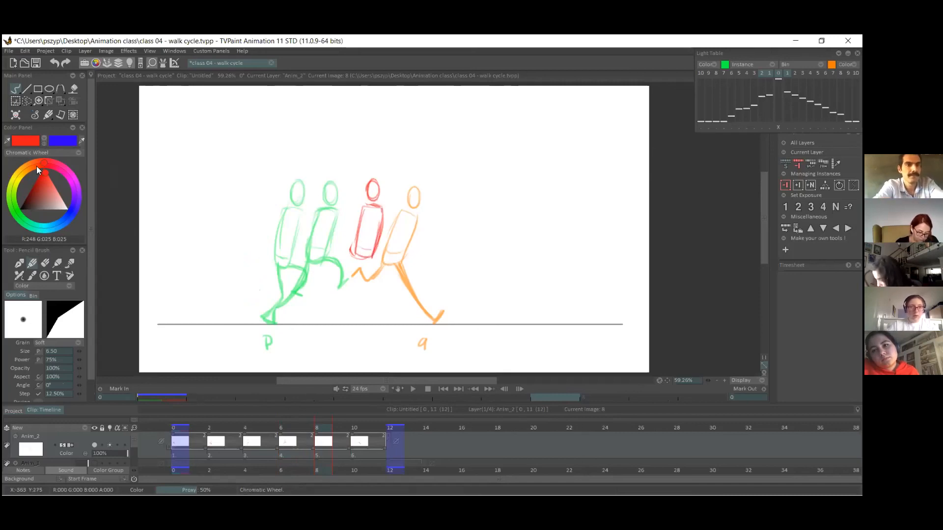
Draw the airborne pose's front leg in blue, reaching forward from the hips with the foot above the ground.
click(44, 140)
drag(372, 257, 405, 285)
key(ctrl+z)
drag(373, 256, 407, 288)
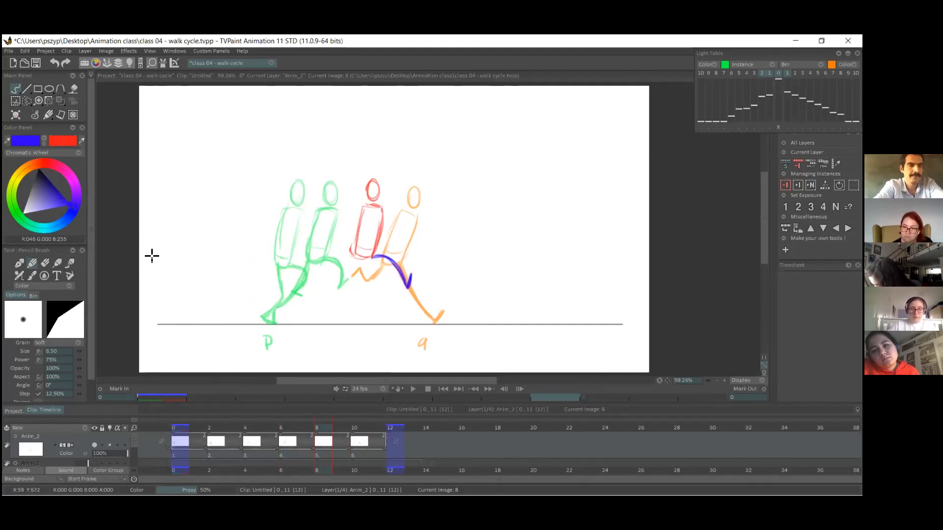
Compare with the push-off pose and draw the airborne pose's trailing leg in red, bent back from the hips on frame 8.
click(44, 139)
click(309, 449)
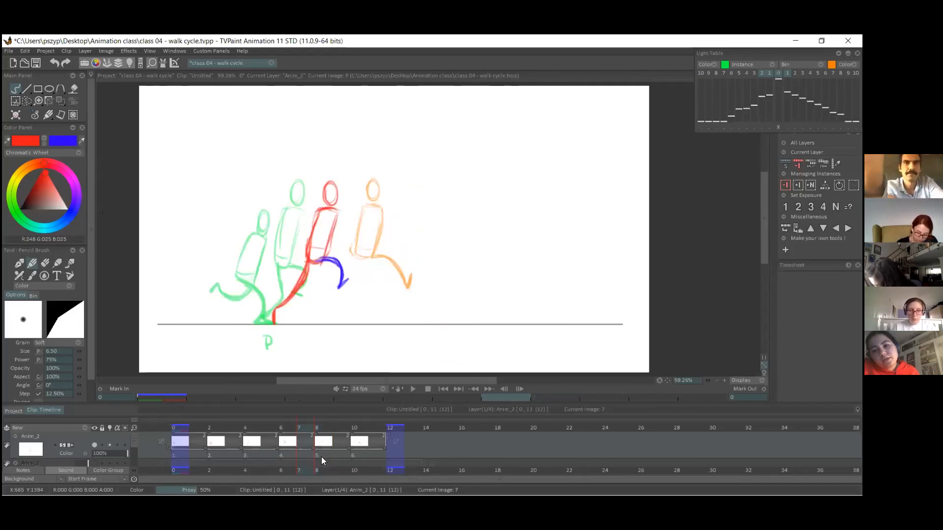
click(321, 455)
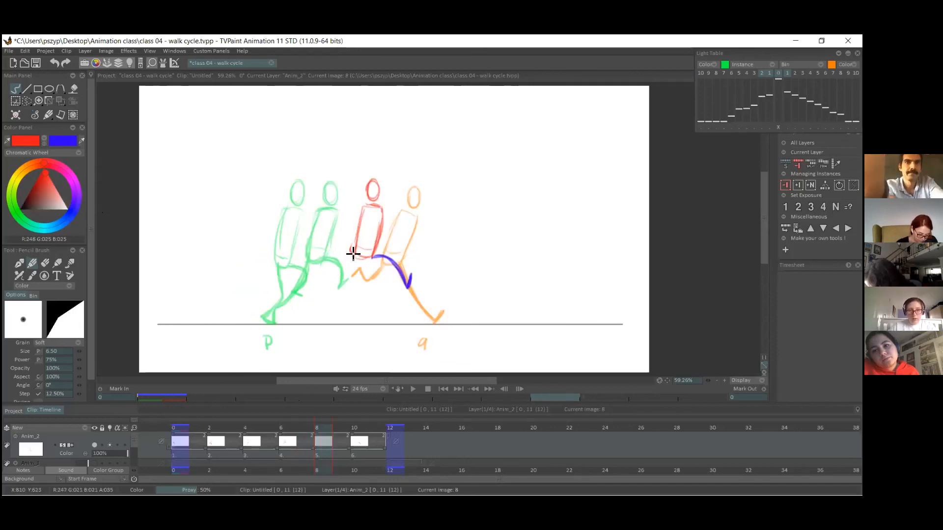
drag(309, 290, 313, 281)
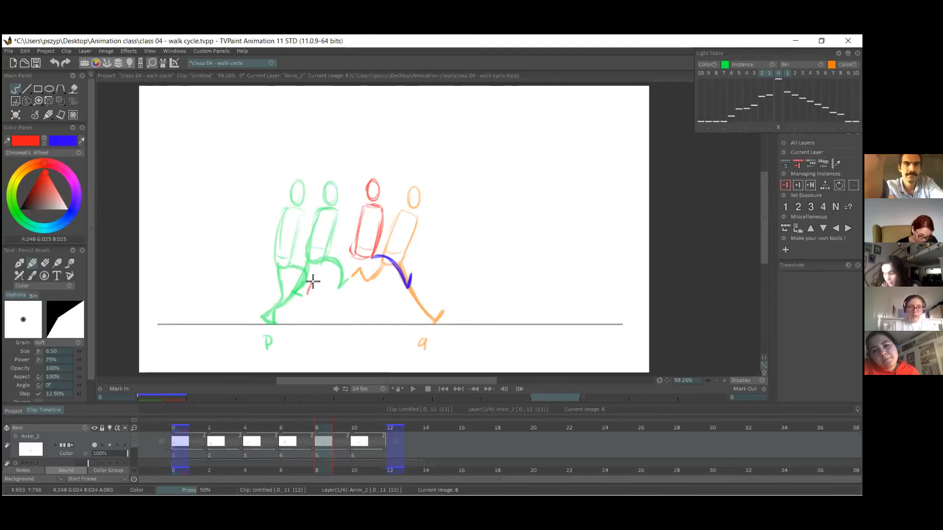
key(ctrl+z)
drag(351, 254, 303, 278)
key(ctrl+z)
drag(352, 254, 307, 290)
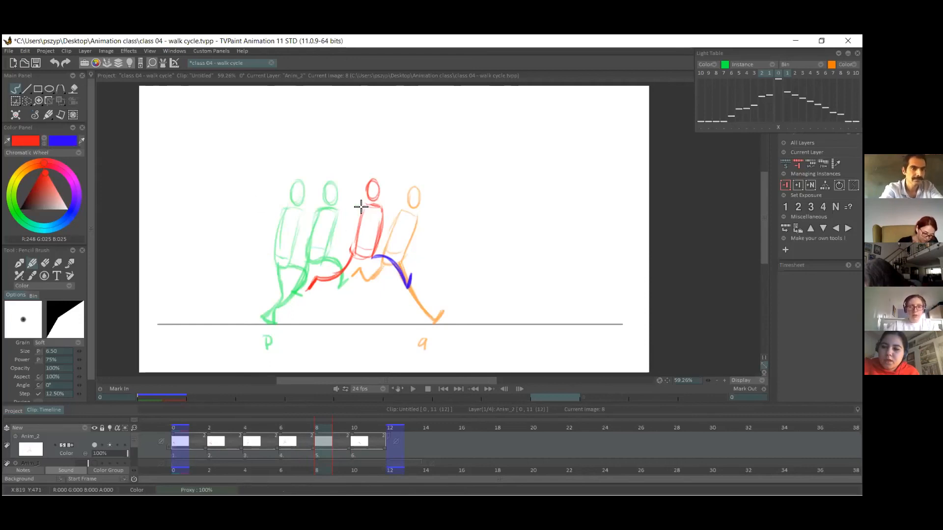
Move the second contact pose on frame 10 slightly down and return to freehand drawing.
mouse_move(197, 429)
mouse_down()
mouse_move(364, 431)
mouse_move(351, 431)
mouse_up()
click(60, 102)
drag(390, 235, 391, 242)
key(Return)
click(16, 89)
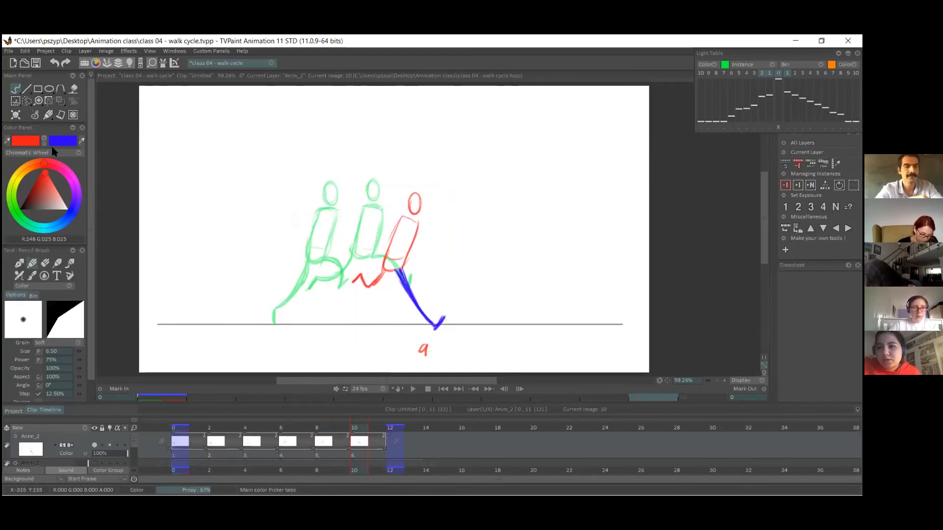
Erase the second contact pose's foot and redraw it in blue slightly higher, resting on the ground line on frame 10.
click(44, 144)
click(41, 264)
mouse_move(432, 320)
mouse_down()
mouse_move(446, 317)
mouse_move(431, 327)
mouse_move(435, 314)
mouse_up()
click(32, 264)
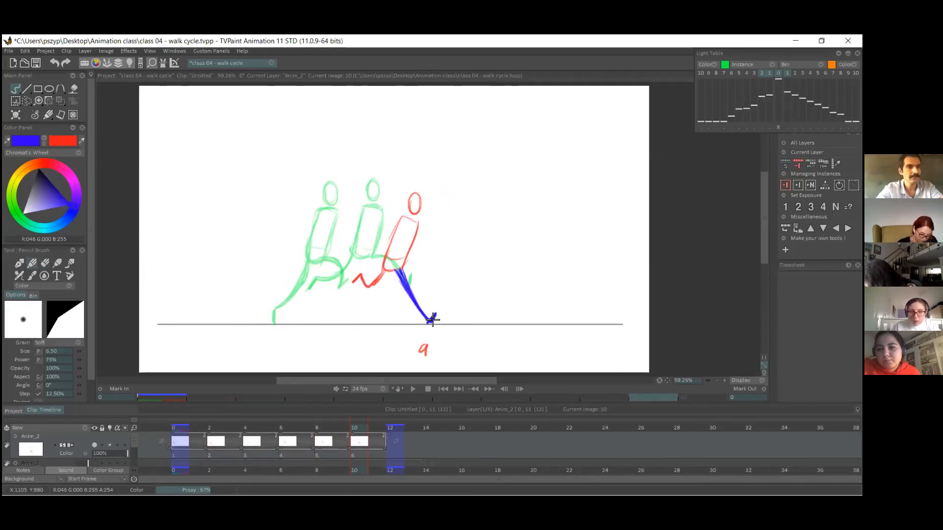
Reposition the airborne pose on frame 8 with the Transform tool.
click(318, 431)
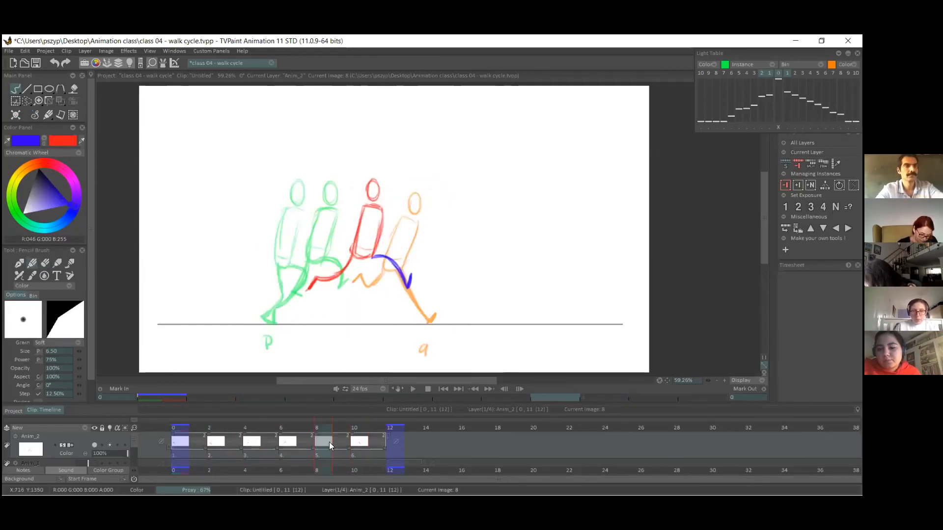
click(61, 100)
mouse_move(417, 234)
mouse_down()
mouse_move(381, 249)
mouse_move(392, 234)
mouse_move(378, 237)
mouse_up()
key(Return)
Go back to the first contact pose on frame 0, return to freehand drawing and save the project.
mouse_move(252, 429)
mouse_down()
mouse_move(372, 429)
mouse_move(172, 440)
mouse_move(221, 433)
mouse_move(185, 439)
mouse_up()
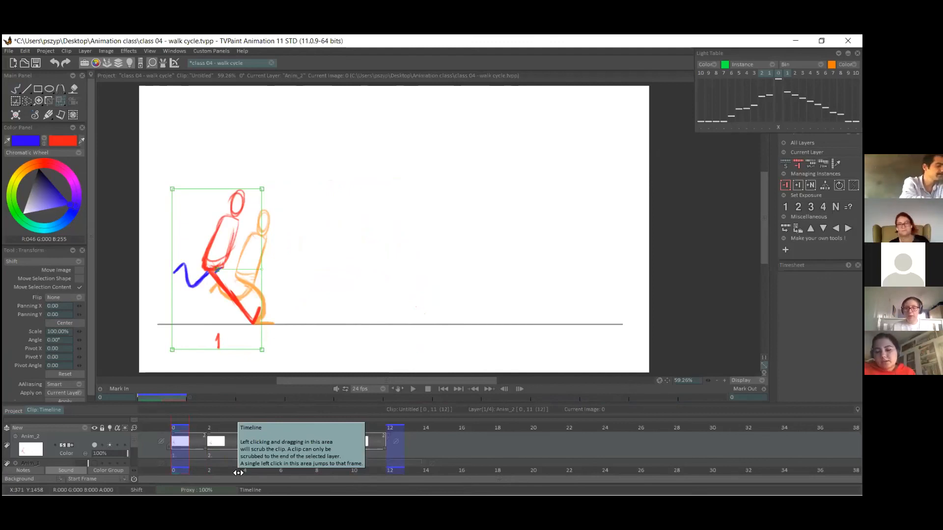
click(214, 423)
click(174, 423)
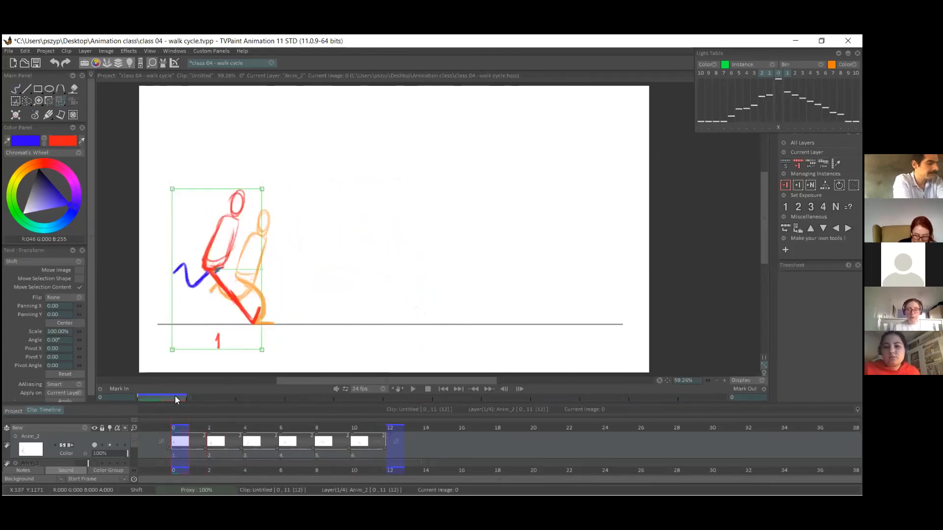
click(15, 89)
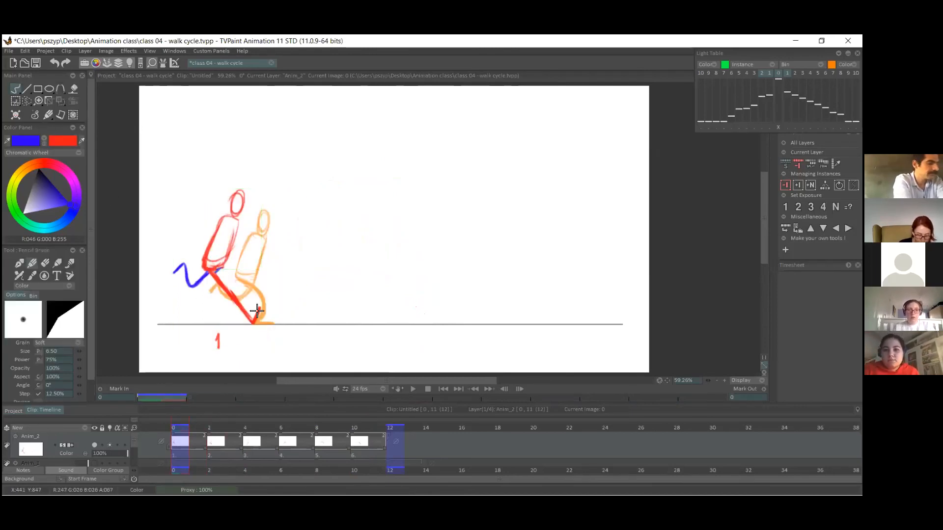
key(ctrl+s)
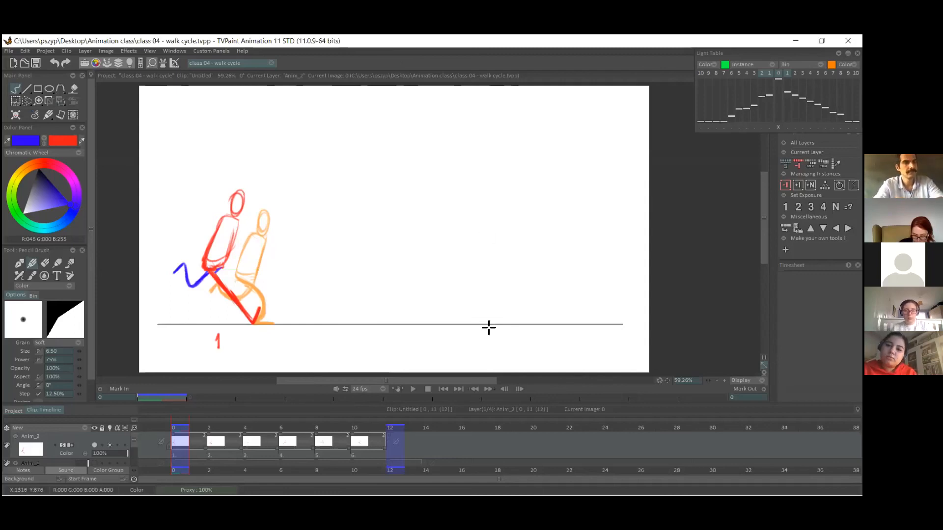
Flip between the first contact pose on frame 0 and the down pose on frame 2 to compare their spacing.
click(209, 427)
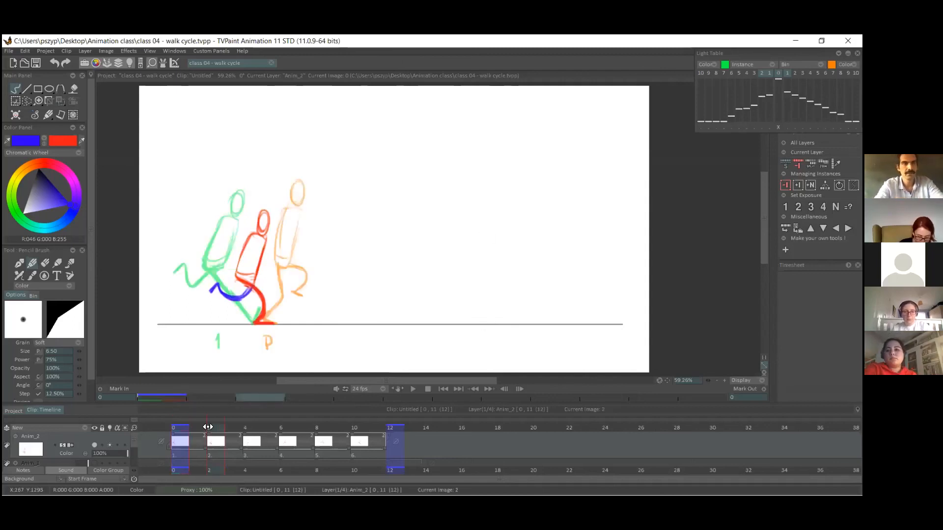
click(198, 426)
click(503, 504)
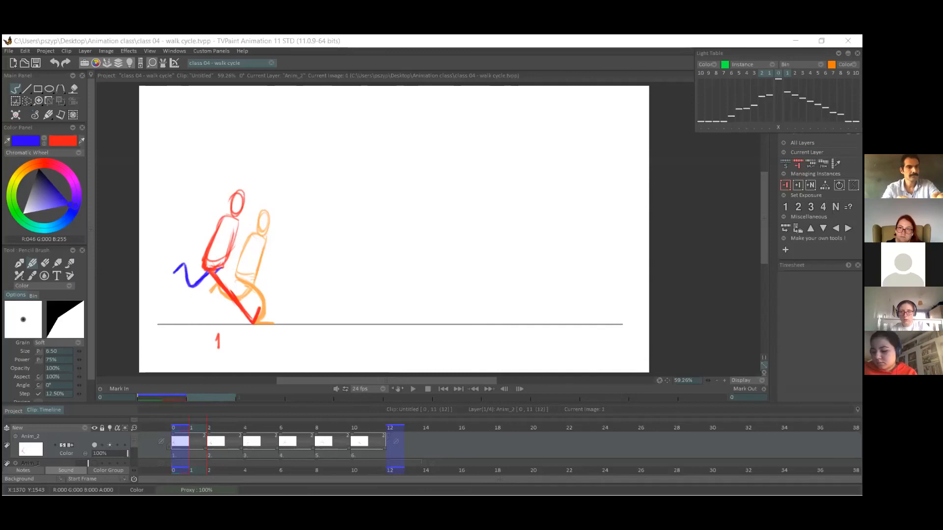
click(429, 448)
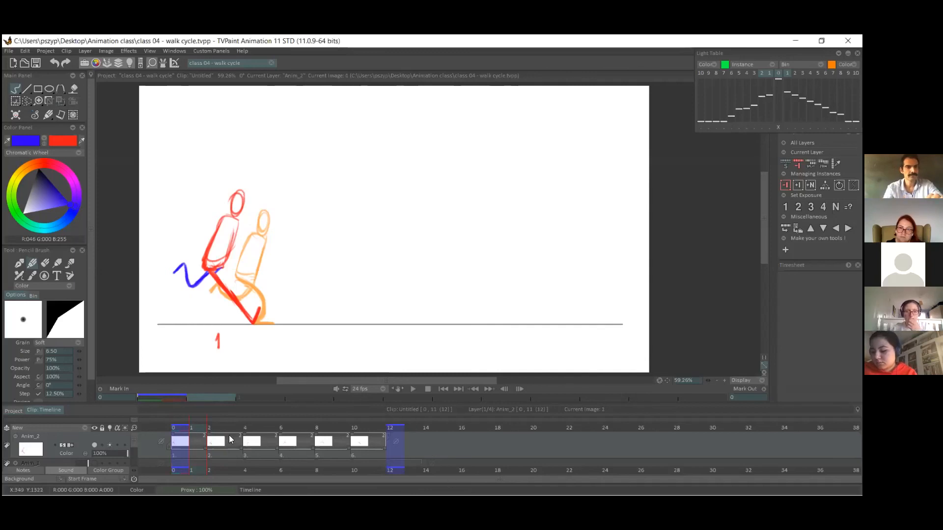
click(184, 430)
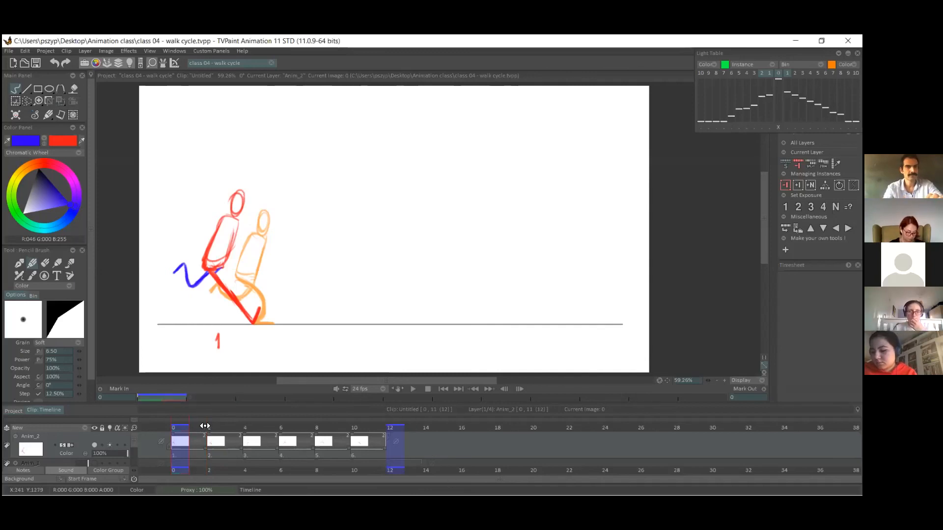
drag(195, 420, 203, 423)
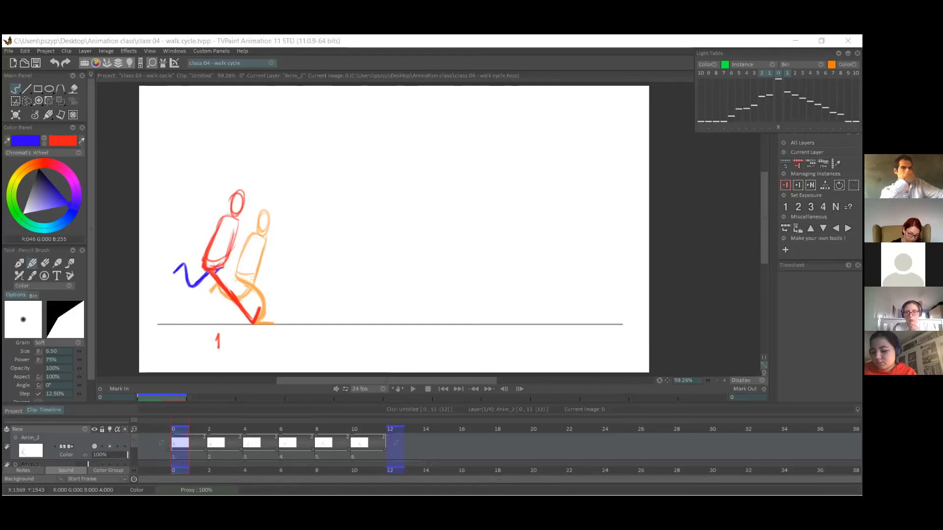
Insert a blank drawing at frame 4 between the down and passing poses, adjust an earlier drawing's light table opacity and save.
click(240, 456)
click(256, 455)
click(242, 457)
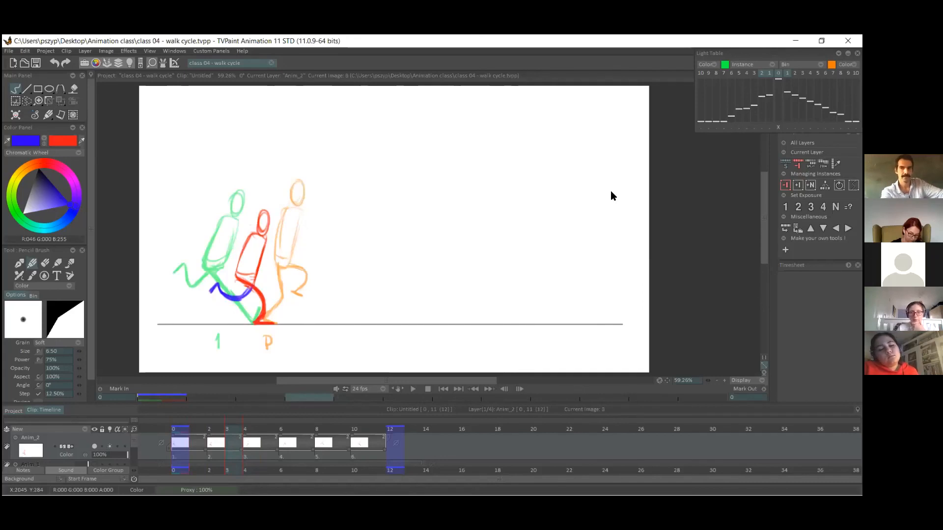
click(798, 185)
click(739, 96)
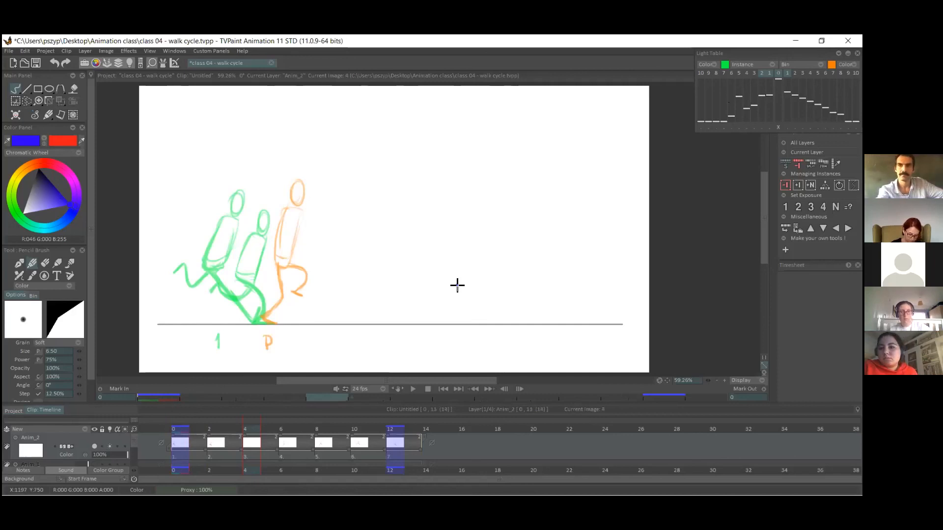
key(ctrl+s)
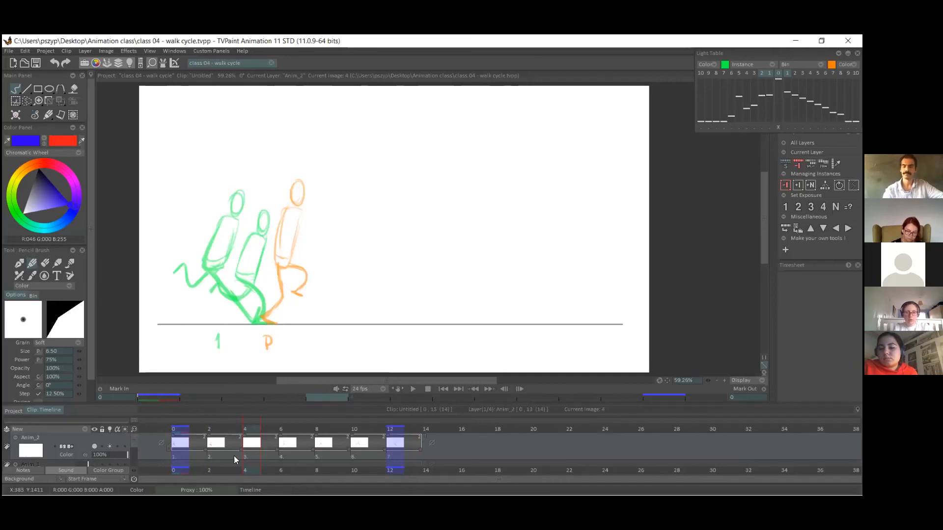
Compare the neighbouring poses and draw the planted foot in red on the ground line of the new frame 4.
click(44, 141)
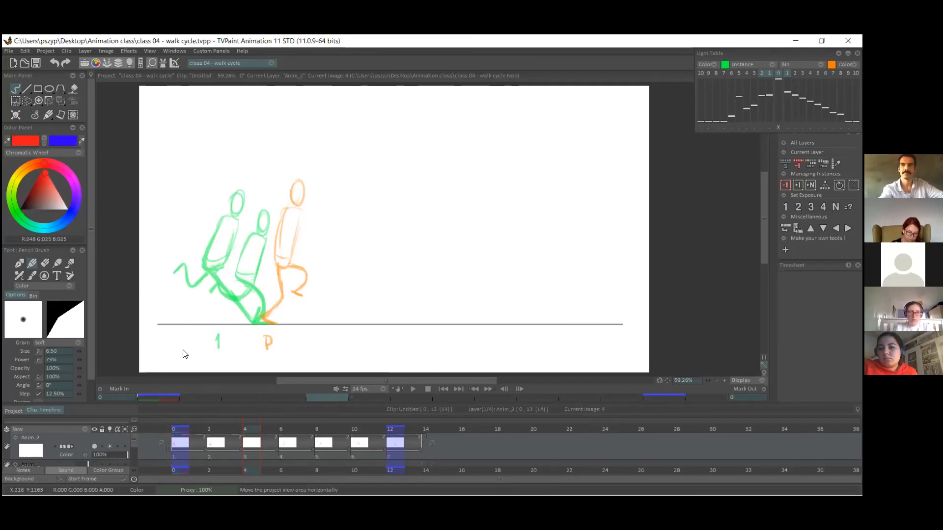
click(195, 432)
drag(208, 429, 259, 429)
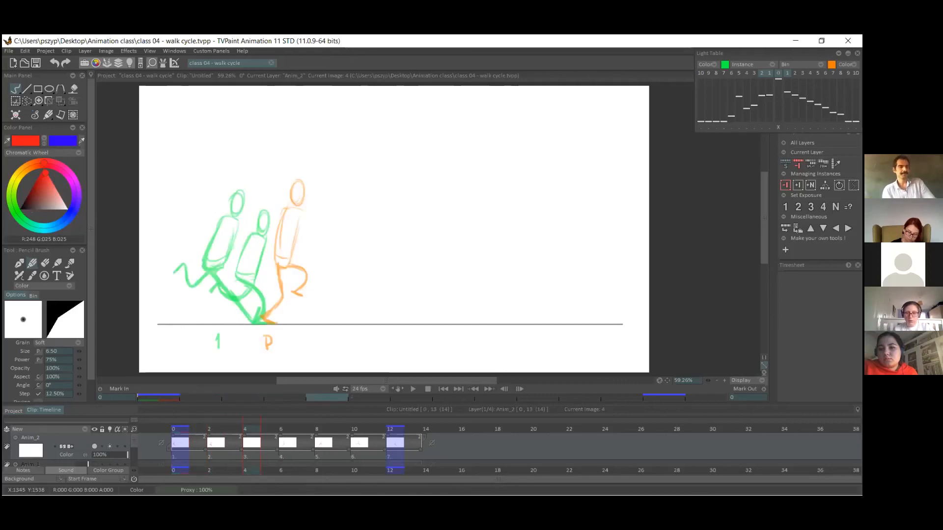
click(274, 322)
mouse_move(261, 322)
mouse_down()
mouse_move(271, 322)
mouse_move(263, 318)
mouse_up()
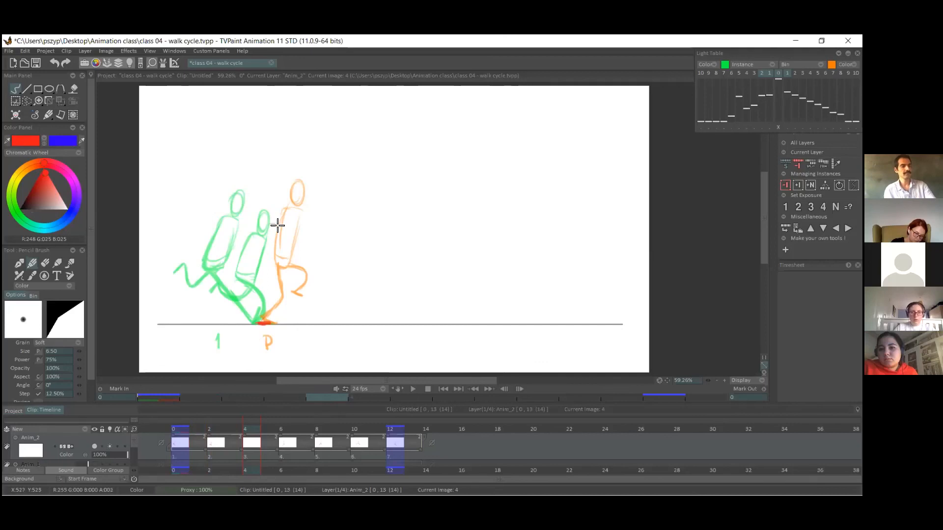
Draw the frame 4 in-between's torso, head and bent supporting leg in red between the down and passing poses, and switch to blue.
mouse_move(266, 232)
mouse_down()
mouse_move(259, 283)
mouse_move(282, 228)
mouse_move(274, 277)
mouse_move(282, 227)
mouse_move(282, 245)
mouse_move(259, 235)
mouse_up()
mouse_move(272, 281)
mouse_down()
mouse_move(260, 320)
mouse_move(274, 296)
mouse_move(259, 276)
mouse_move(273, 299)
mouse_move(260, 277)
mouse_move(256, 317)
mouse_move(271, 299)
mouse_move(258, 321)
mouse_up()
key(ctrl+z)
key(ctrl+z)
key(ctrl+z)
key(ctrl+z)
drag(260, 320, 270, 289)
mouse_move(273, 214)
mouse_down()
mouse_move(276, 206)
mouse_move(269, 221)
mouse_up()
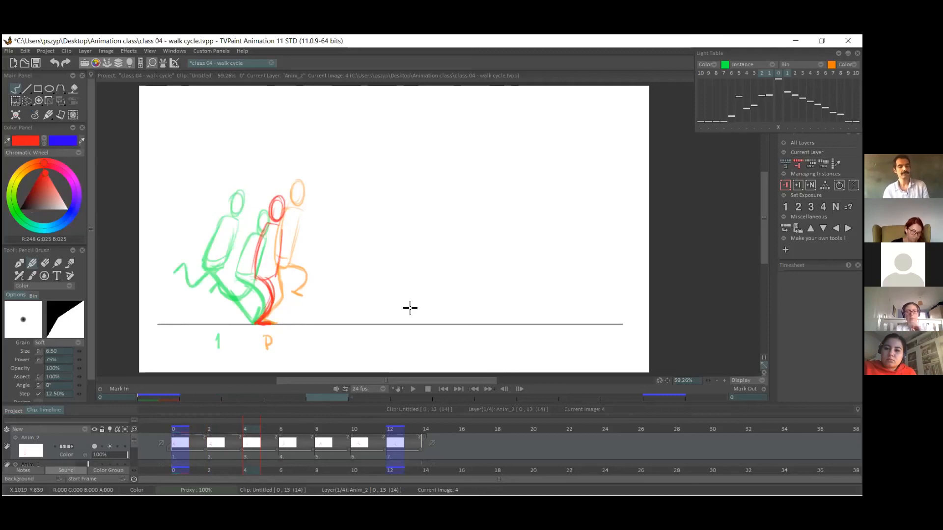
click(44, 141)
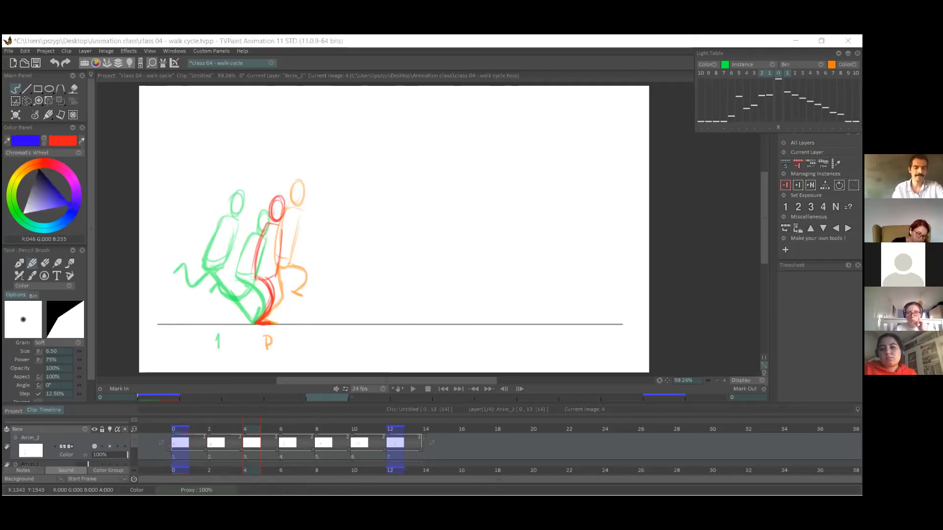
mouse_move(274, 279)
mouse_down()
mouse_move(252, 298)
mouse_move(277, 298)
mouse_up()
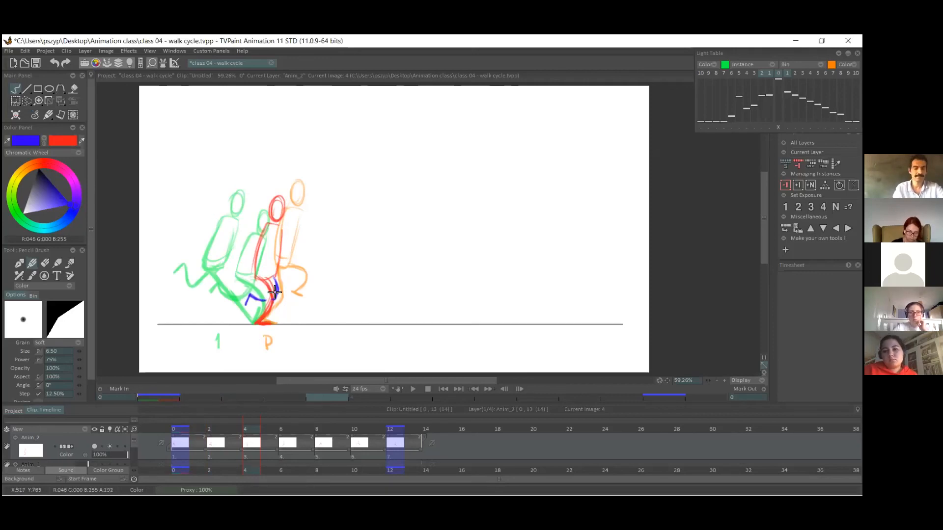
drag(269, 299, 275, 283)
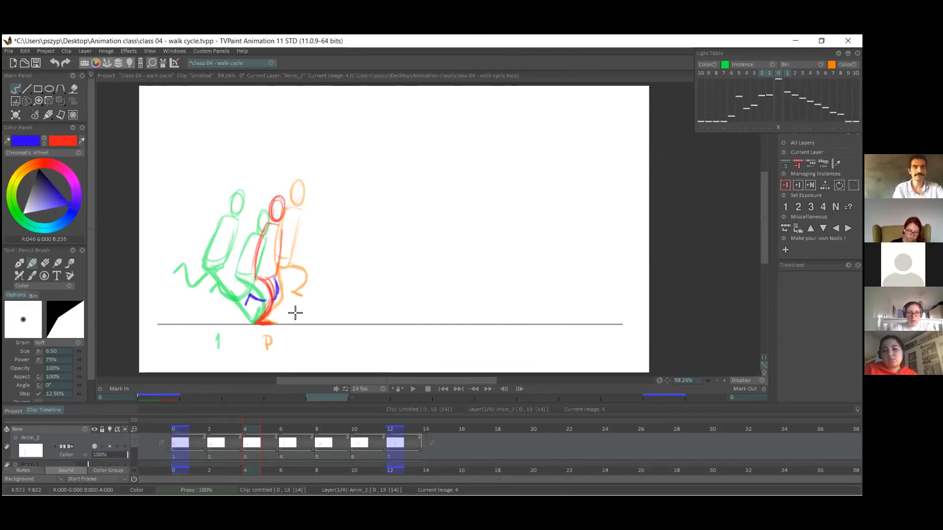
key(ctrl+z)
key(ctrl+z)
key(ctrl+z)
Draw the in-between's swinging leg in blue, knee low and foot bent back behind the supporting leg, and return to the red pencil.
mouse_move(274, 276)
mouse_down()
mouse_move(272, 299)
mouse_move(251, 307)
mouse_up()
drag(275, 276, 272, 300)
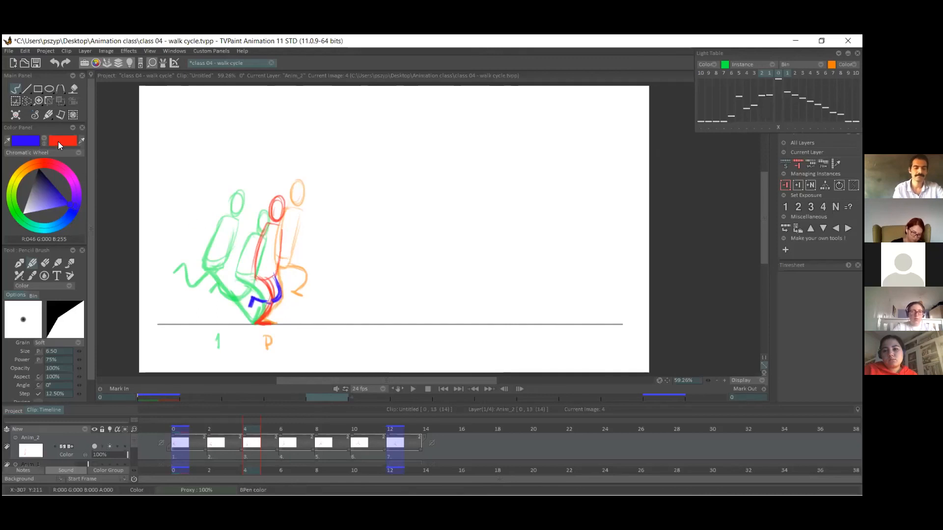
key(x)
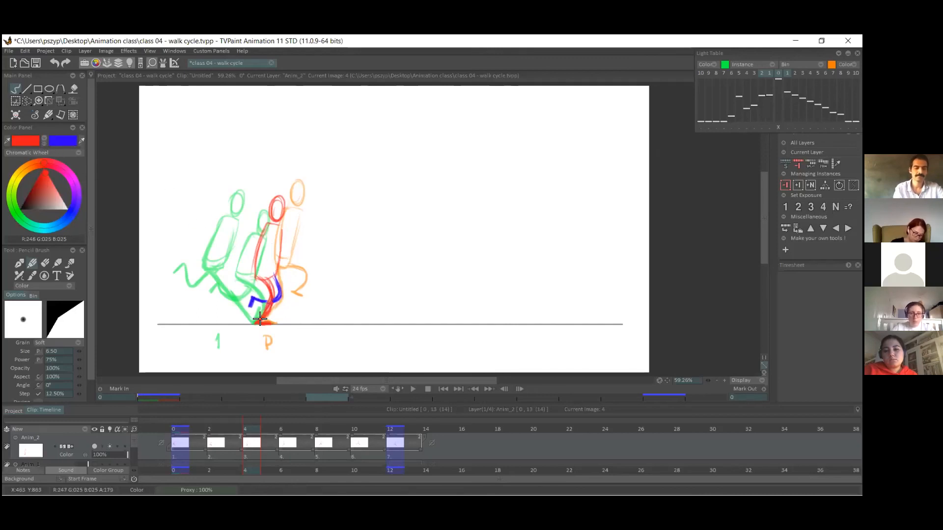
click(47, 264)
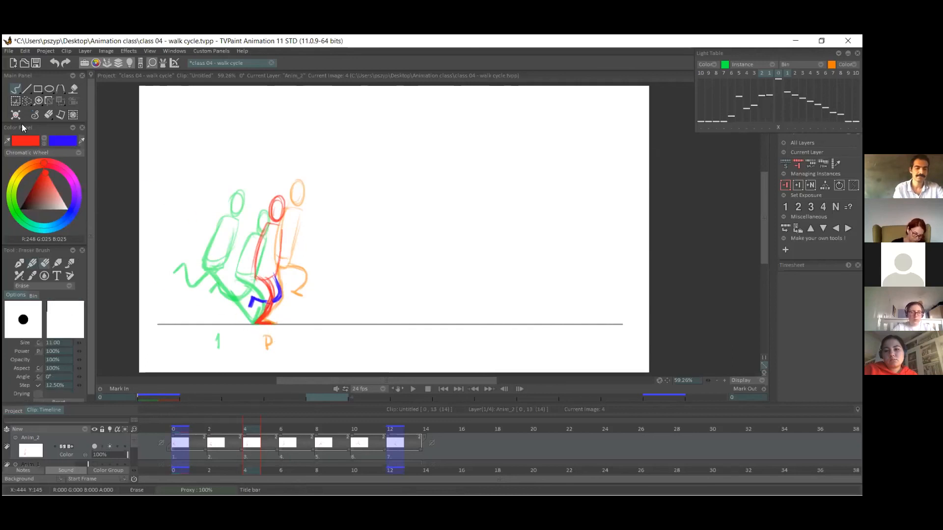
click(33, 265)
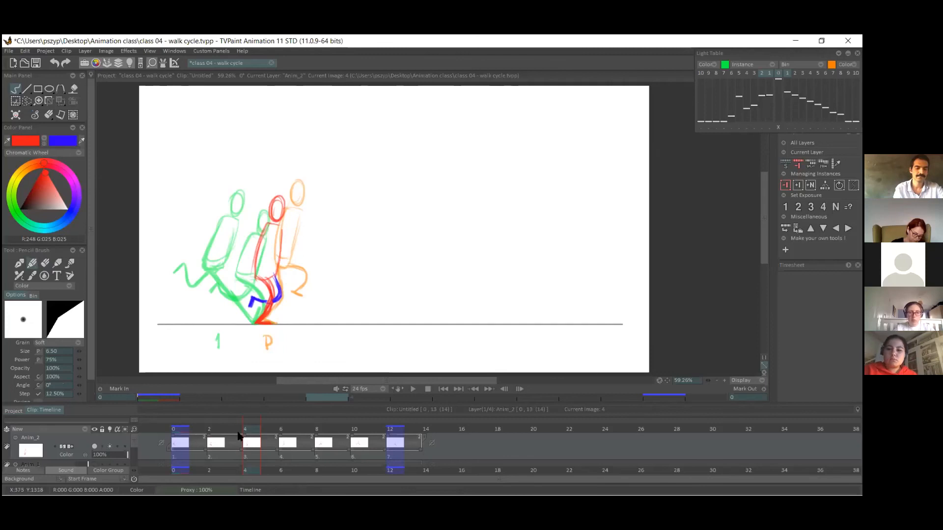